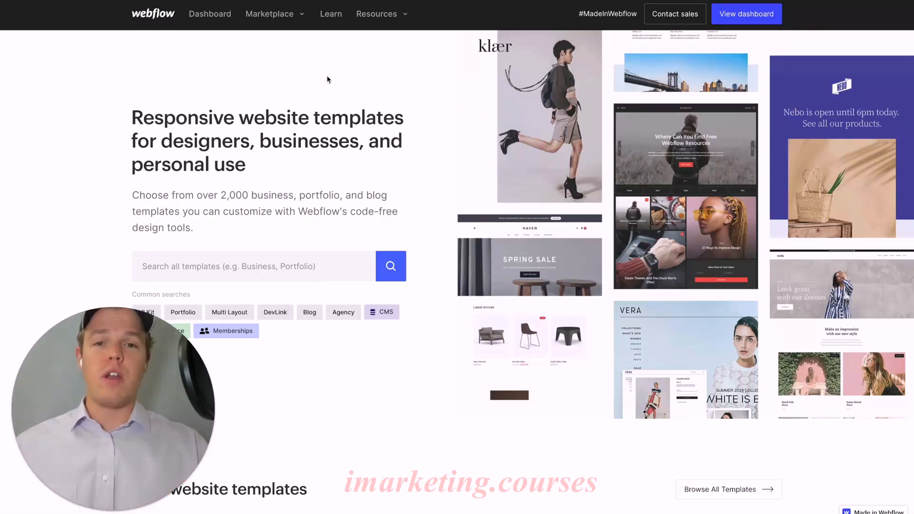
- Open the marketplace's Templates page and go from there to the full list of free website templates
{"action": "left_click", "coordinate": [293, 21]}
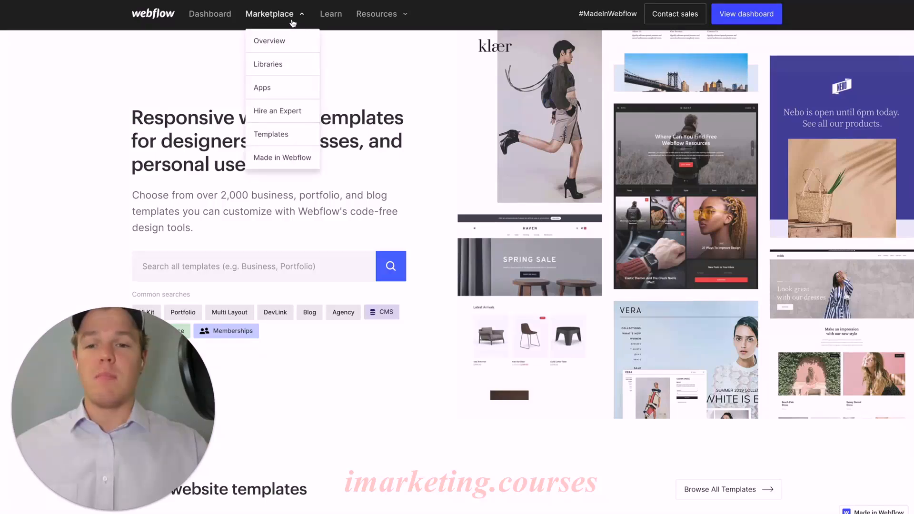
{"action": "left_click", "coordinate": [290, 136]}
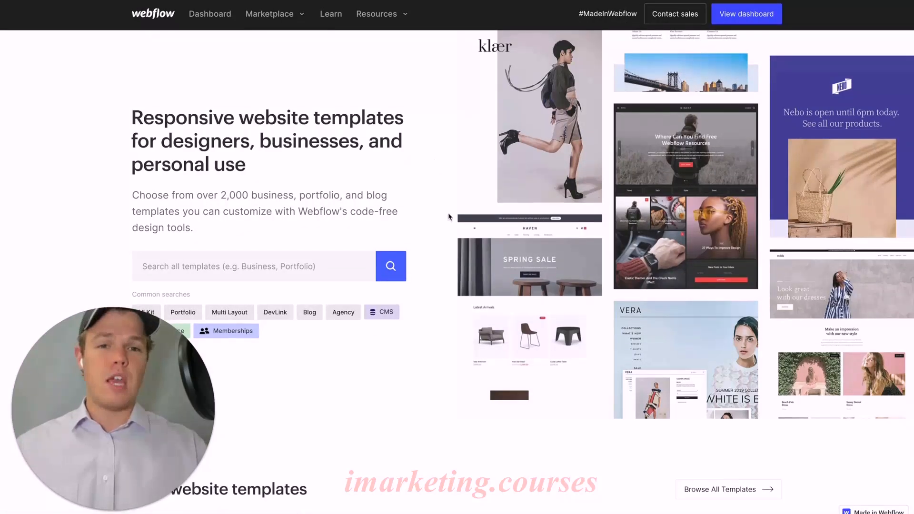
{"action": "scroll", "coordinate": [448, 217], "scroll_direction": "down", "scroll_amount": 8}
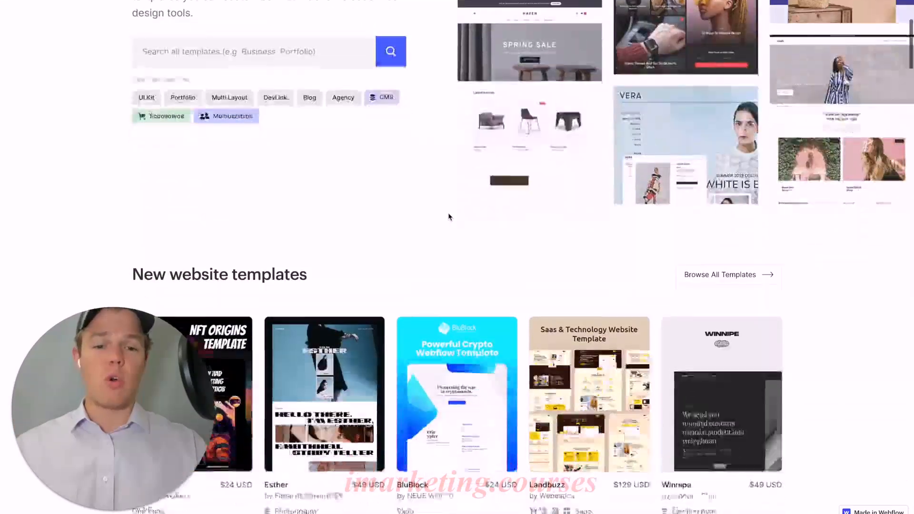
{"action": "scroll", "coordinate": [448, 217], "scroll_direction": "down", "scroll_amount": 7}
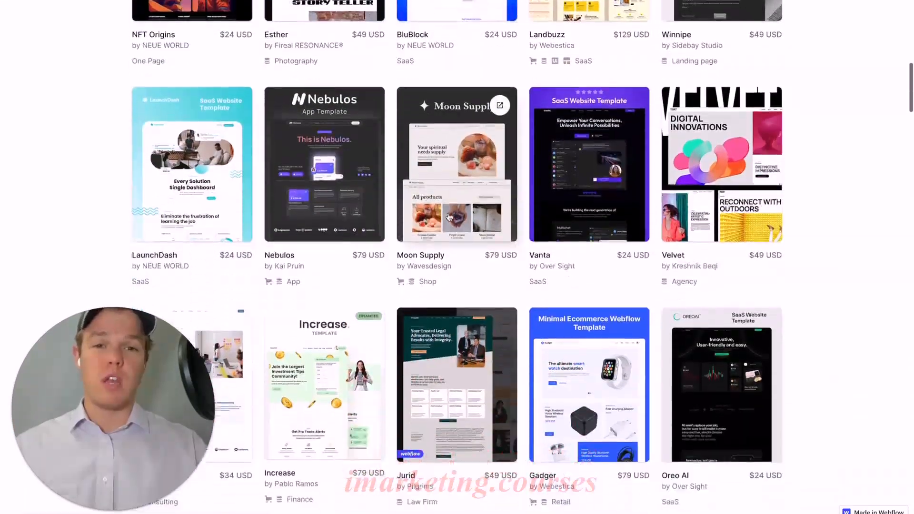
{"action": "scroll", "coordinate": [449, 217], "scroll_direction": "down", "scroll_amount": 4}
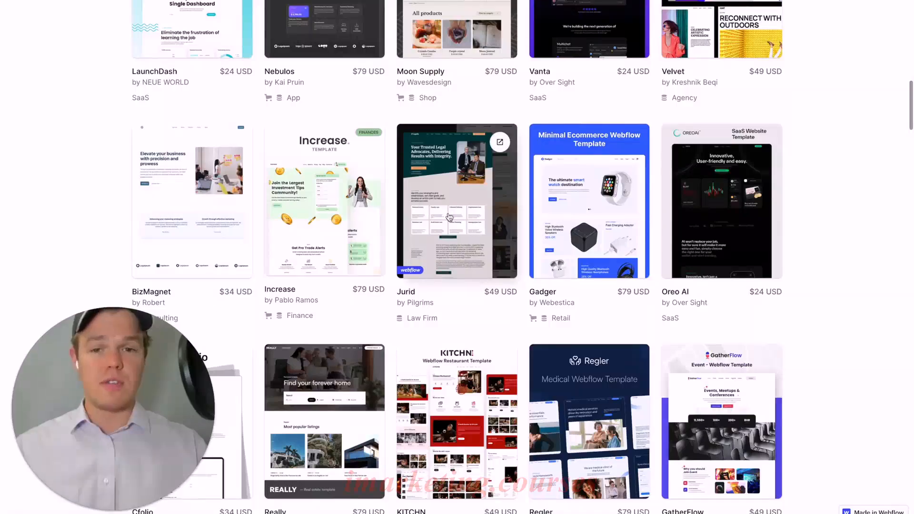
{"action": "scroll", "coordinate": [449, 217], "scroll_direction": "down", "scroll_amount": 2}
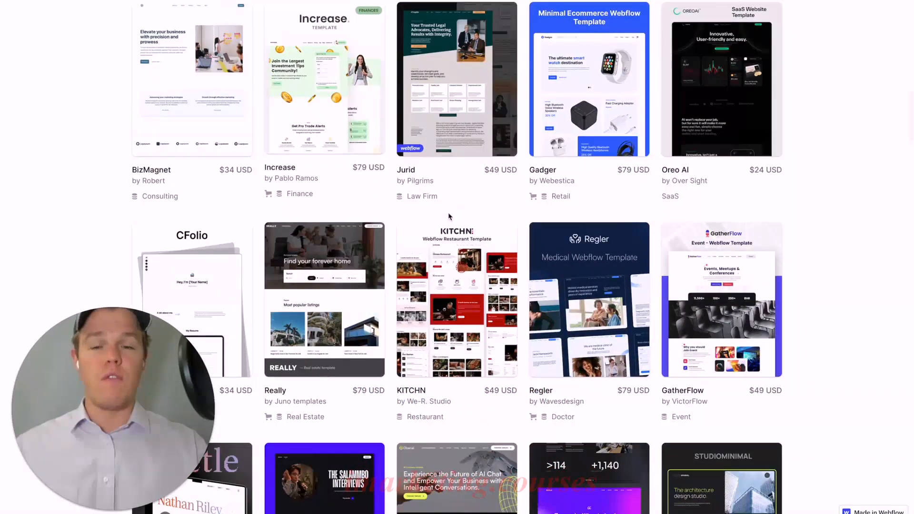
{"action": "scroll", "coordinate": [449, 217], "scroll_direction": "down", "scroll_amount": 20}
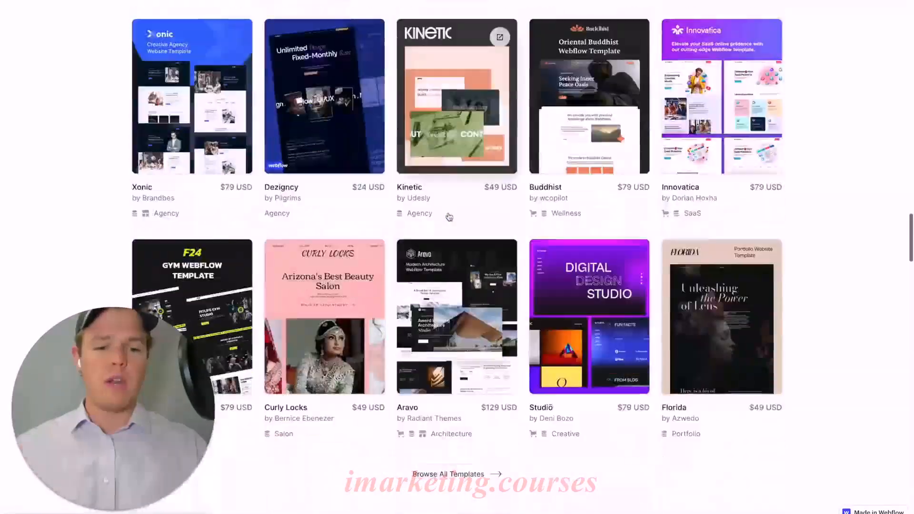
{"action": "scroll", "coordinate": [449, 217], "scroll_direction": "down", "scroll_amount": 9}
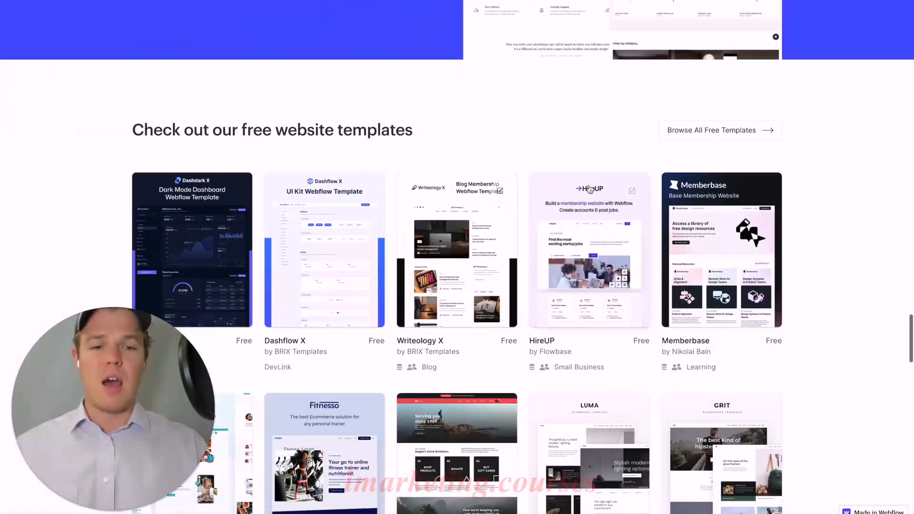
{"action": "left_click", "coordinate": [716, 131]}
- Look through the first rows of free website templates for designs worth previewing
{"action": "scroll", "coordinate": [743, 129], "scroll_direction": "down", "scroll_amount": 1}
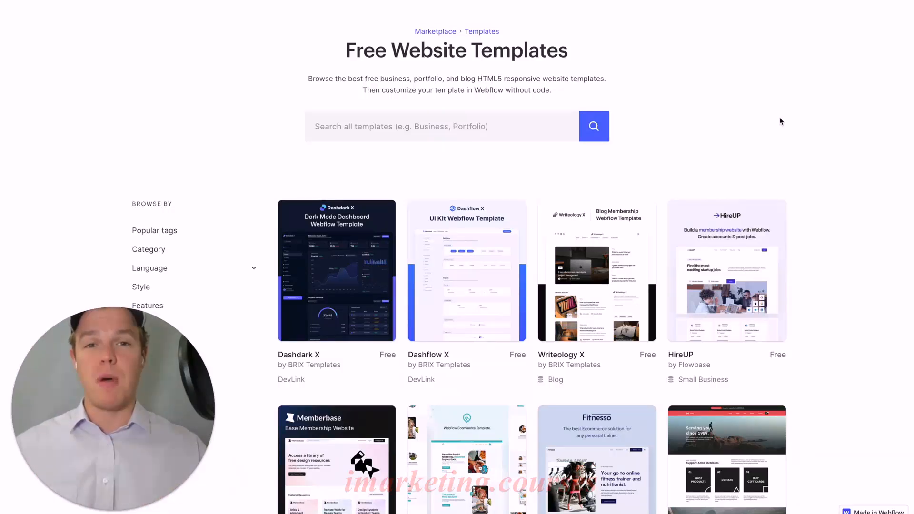
{"action": "scroll", "coordinate": [781, 121], "scroll_direction": "down", "scroll_amount": 2}
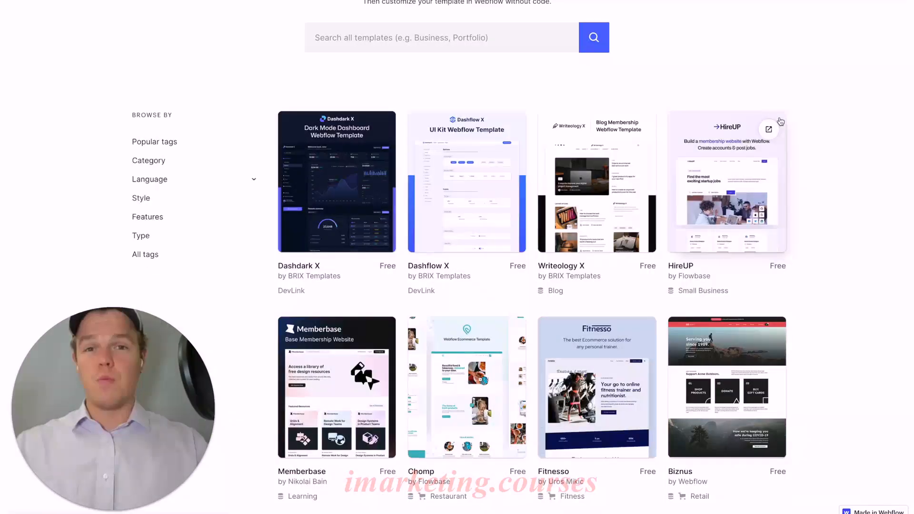
{"action": "scroll", "coordinate": [780, 122], "scroll_direction": "down", "scroll_amount": 3}
{"action": "scroll", "coordinate": [781, 119], "scroll_direction": "down", "scroll_amount": 1}
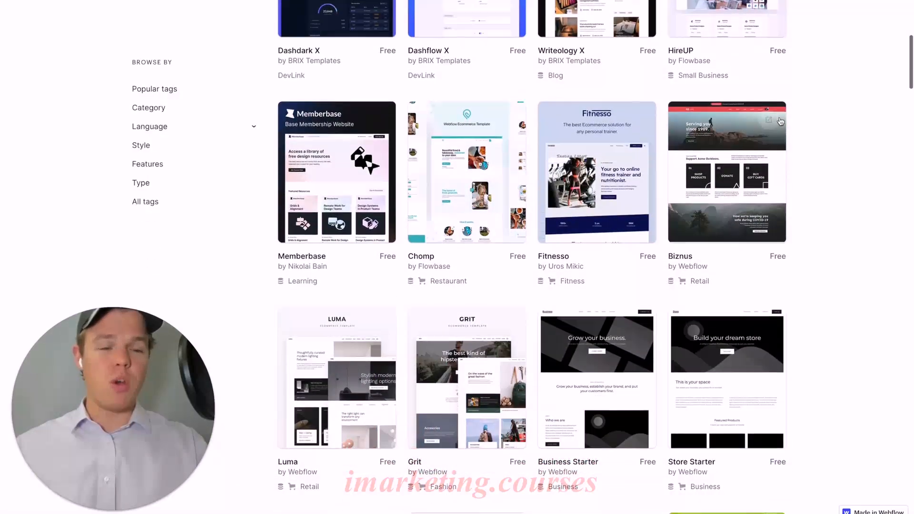
{"action": "scroll", "coordinate": [803, 131], "scroll_direction": "down", "scroll_amount": 3}
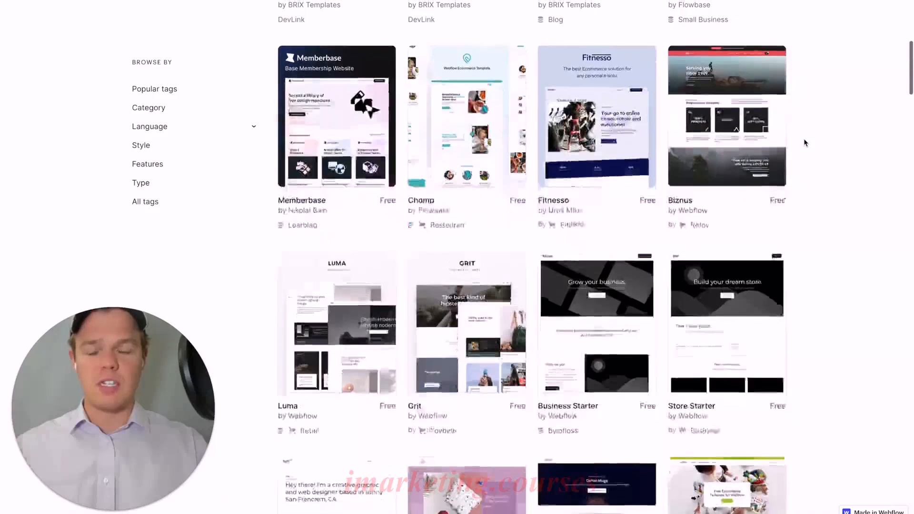
{"action": "scroll", "coordinate": [804, 143], "scroll_direction": "down", "scroll_amount": 3}
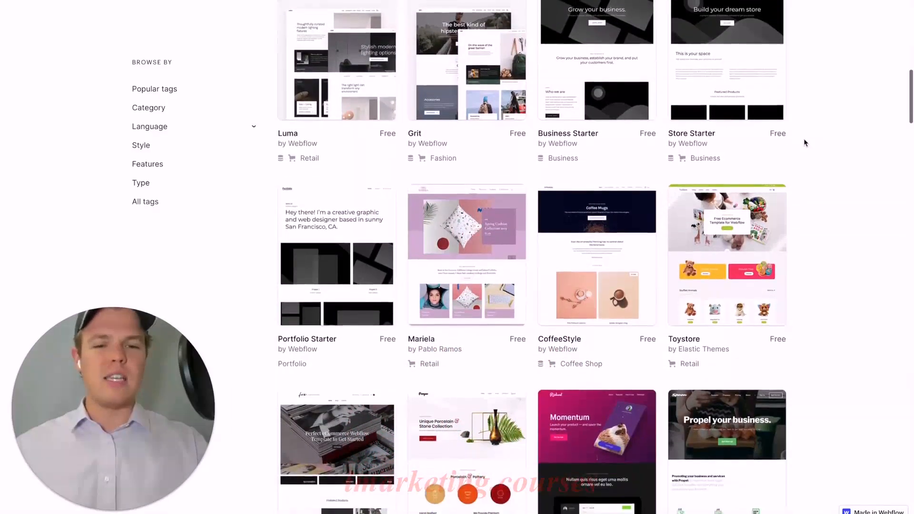
{"action": "scroll", "coordinate": [804, 143], "scroll_direction": "up", "scroll_amount": 1}
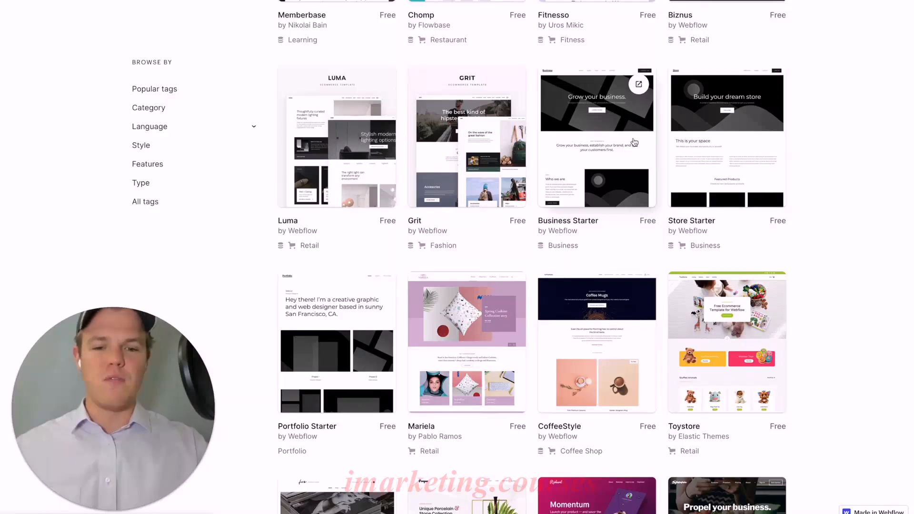
{"action": "scroll", "coordinate": [635, 142], "scroll_direction": "down", "scroll_amount": 3}
{"action": "scroll", "coordinate": [634, 142], "scroll_direction": "up", "scroll_amount": 12}
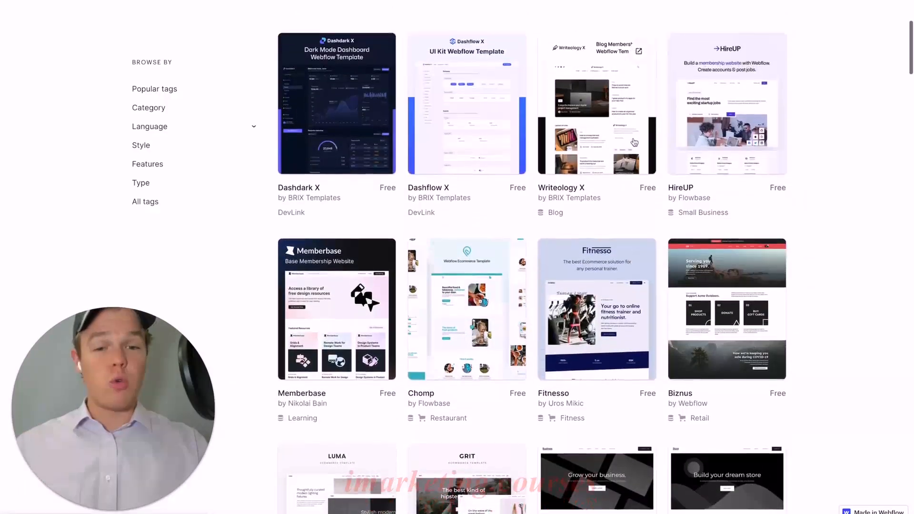
{"action": "scroll", "coordinate": [634, 142], "scroll_direction": "up", "scroll_amount": 1}
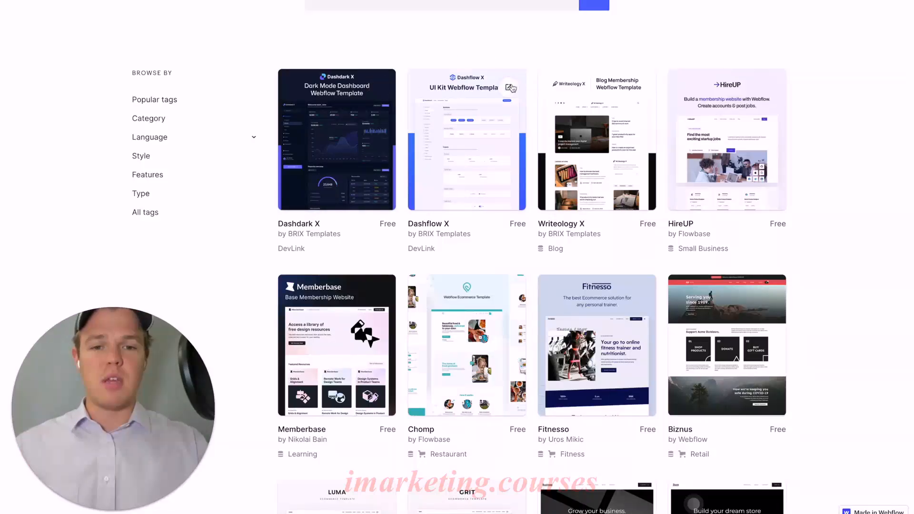
- Open the preview of the free Writeology X blog template and examine its home page down to the newsletter section
{"action": "left_click", "coordinate": [640, 91]}
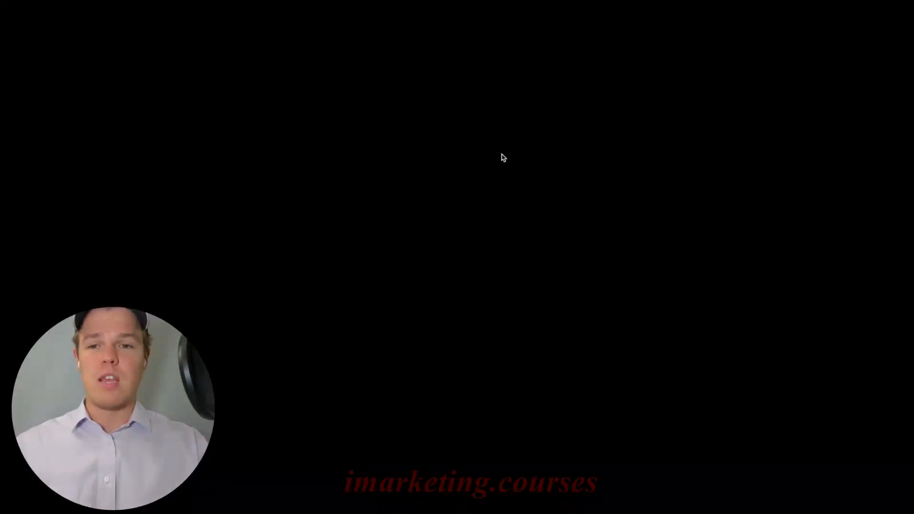
{"action": "scroll", "coordinate": [482, 172], "scroll_direction": "down", "scroll_amount": 1}
{"action": "scroll", "coordinate": [482, 171], "scroll_direction": "down", "scroll_amount": 12}
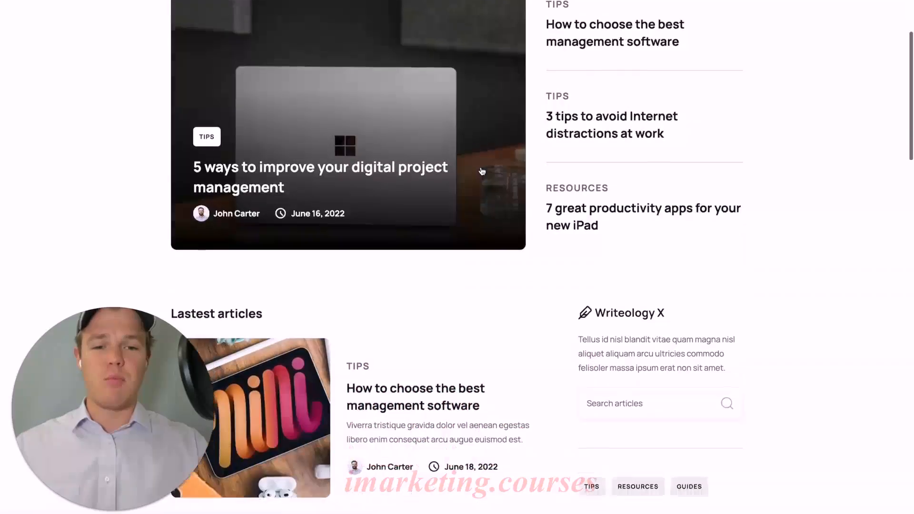
{"action": "scroll", "coordinate": [482, 171], "scroll_direction": "down", "scroll_amount": 15}
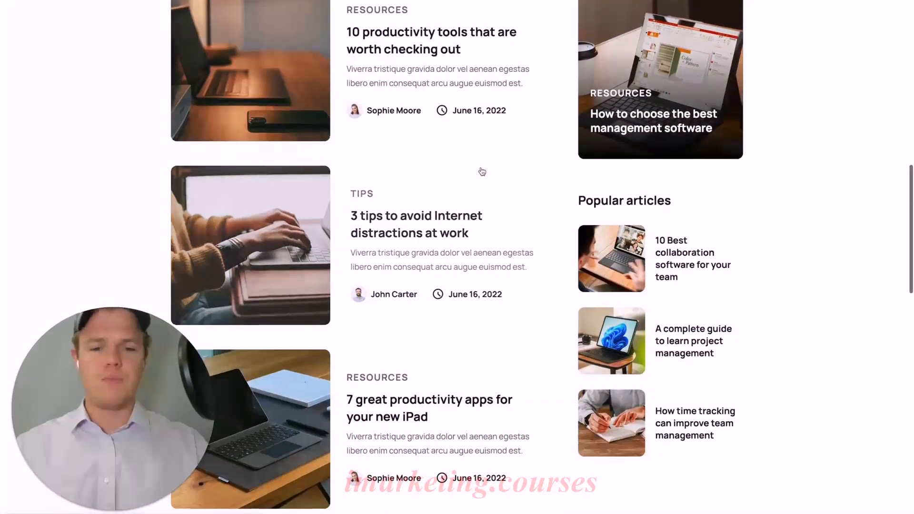
{"action": "scroll", "coordinate": [482, 172], "scroll_direction": "down", "scroll_amount": 5}
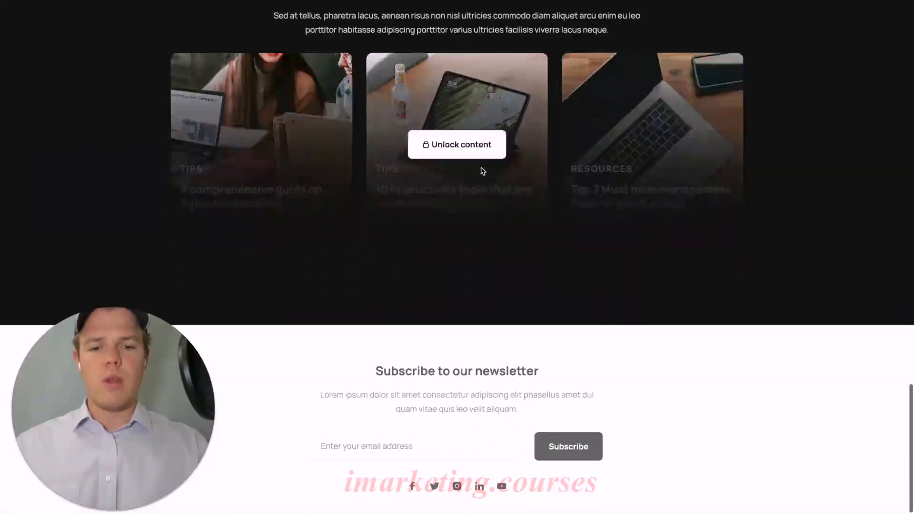
{"action": "scroll", "coordinate": [482, 171], "scroll_direction": "up", "scroll_amount": 20}
{"action": "scroll", "coordinate": [481, 171], "scroll_direction": "down", "scroll_amount": 1}
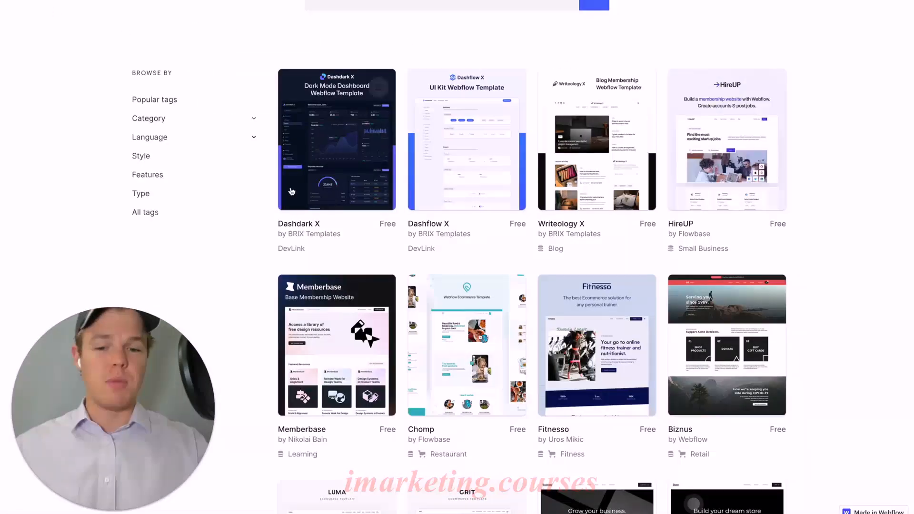
- Return to the free templates list and examine the designs further down the page
{"action": "scroll", "coordinate": [292, 191], "scroll_direction": "down", "scroll_amount": 18}
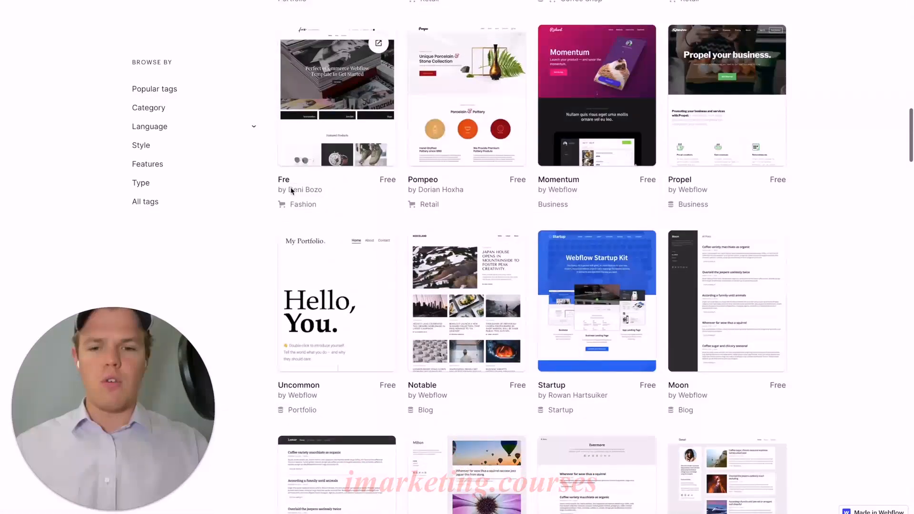
{"action": "scroll", "coordinate": [292, 191], "scroll_direction": "down", "scroll_amount": 12}
{"action": "scroll", "coordinate": [292, 191], "scroll_direction": "down", "scroll_amount": 6}
{"action": "scroll", "coordinate": [291, 191], "scroll_direction": "up", "scroll_amount": 11}
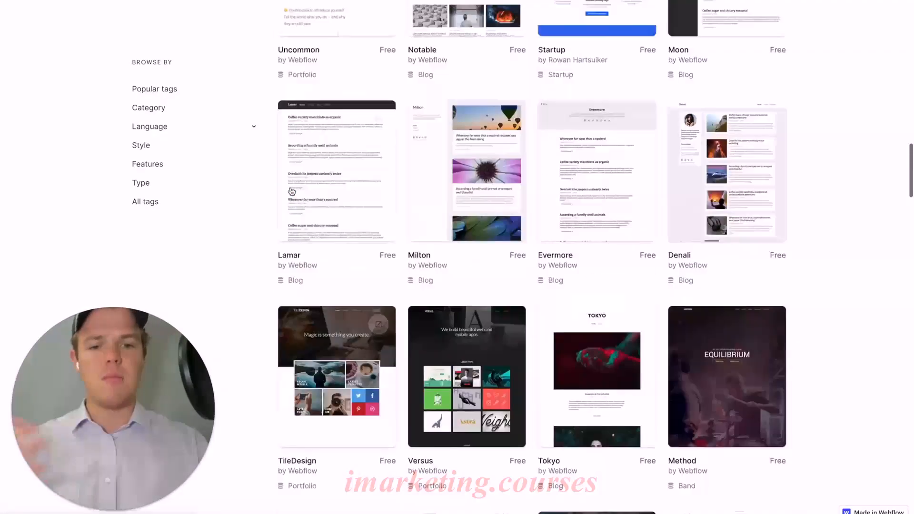
{"action": "scroll", "coordinate": [292, 191], "scroll_direction": "down", "scroll_amount": 18}
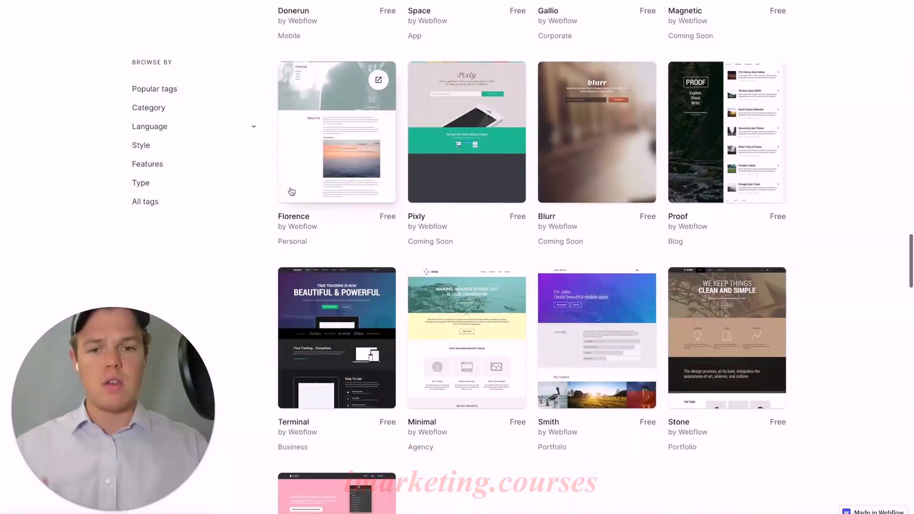
{"action": "scroll", "coordinate": [292, 191], "scroll_direction": "down", "scroll_amount": 2}
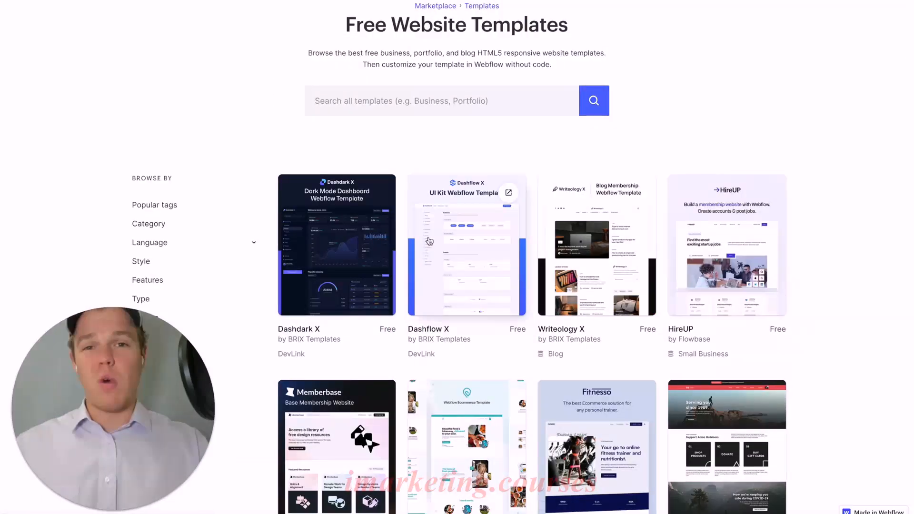
{"action": "scroll", "coordinate": [429, 241], "scroll_direction": "down", "scroll_amount": 1}
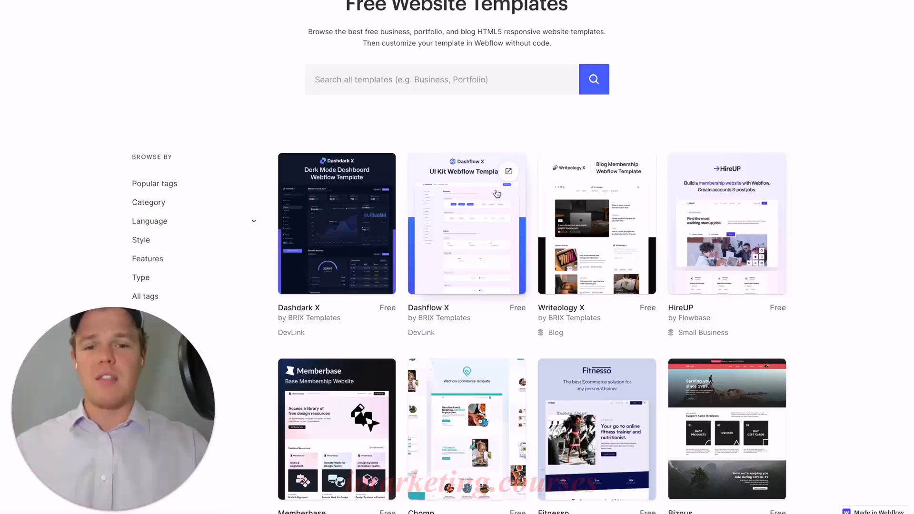
- Open the preview of the Dashflow X UI kit template and examine its overview of components
{"action": "left_click", "coordinate": [508, 173]}
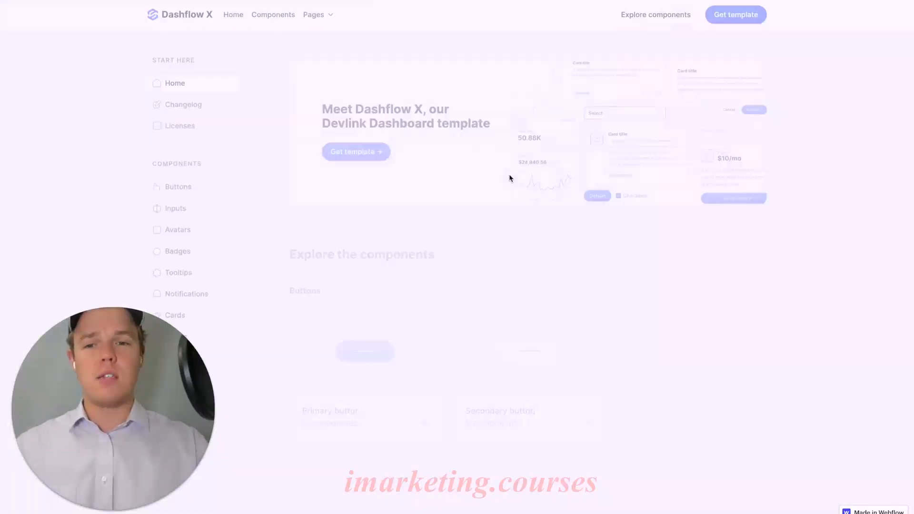
{"action": "scroll", "coordinate": [480, 217], "scroll_direction": "down", "scroll_amount": 5}
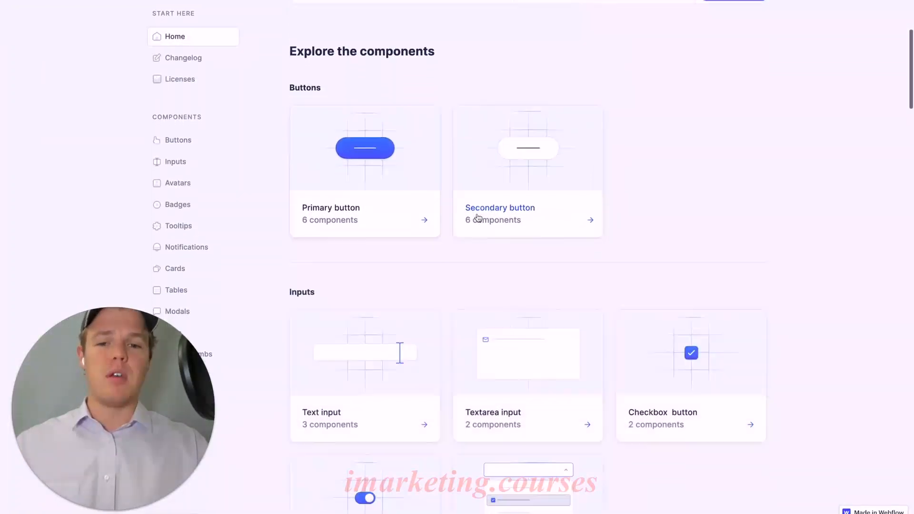
{"action": "scroll", "coordinate": [478, 218], "scroll_direction": "down", "scroll_amount": 6}
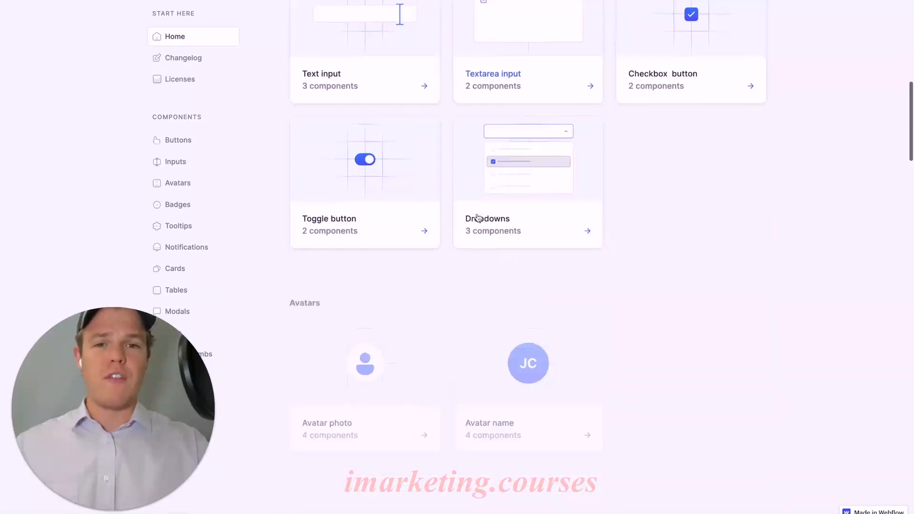
{"action": "scroll", "coordinate": [478, 218], "scroll_direction": "down", "scroll_amount": 8}
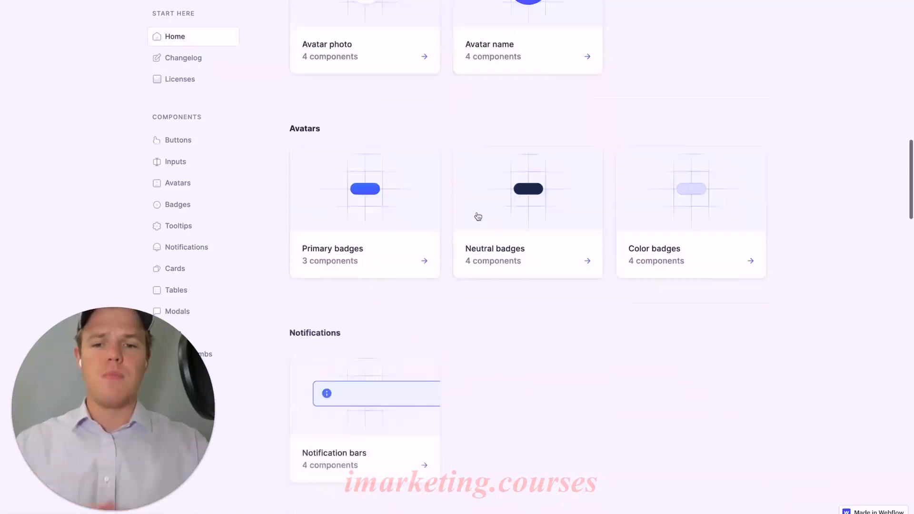
{"action": "scroll", "coordinate": [469, 219], "scroll_direction": "up", "scroll_amount": 6}
{"action": "scroll", "coordinate": [472, 212], "scroll_direction": "up", "scroll_amount": 4}
- Open the text input components of Dashflow X and examine the input, textarea, checkbox and toggle examples
{"action": "left_click", "coordinate": [408, 190]}
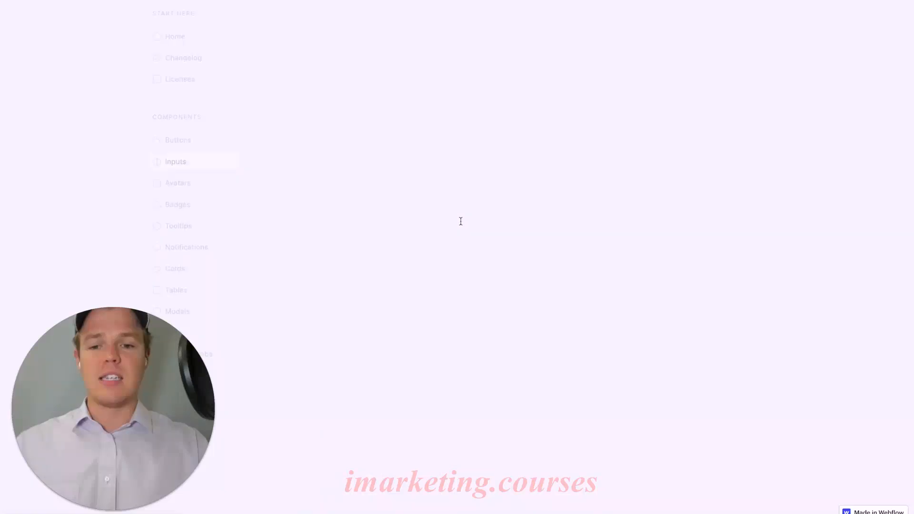
{"action": "scroll", "coordinate": [457, 139], "scroll_direction": "down", "scroll_amount": 2}
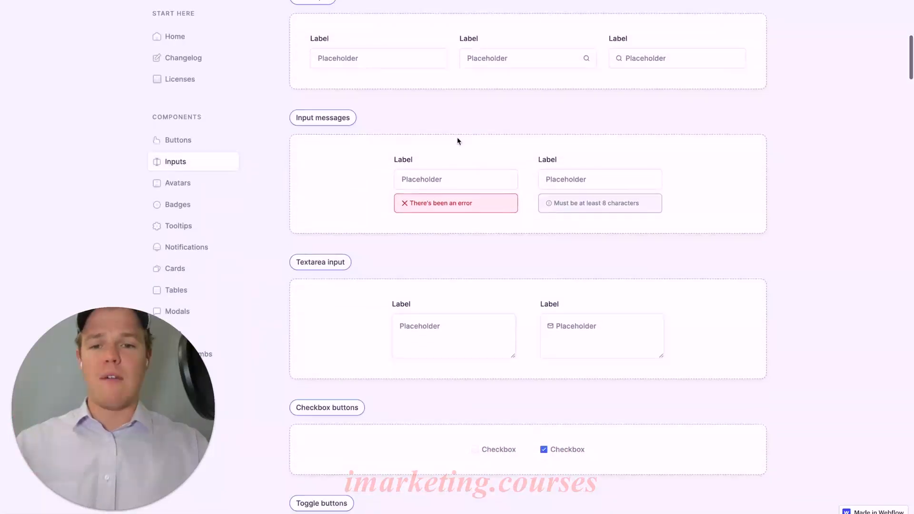
{"action": "scroll", "coordinate": [458, 141], "scroll_direction": "down", "scroll_amount": 2}
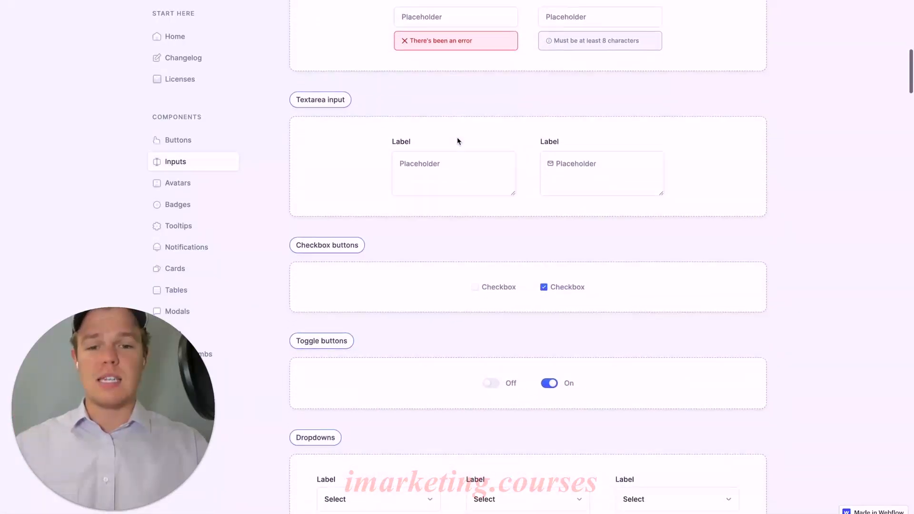
{"action": "scroll", "coordinate": [458, 138], "scroll_direction": "down", "scroll_amount": 3}
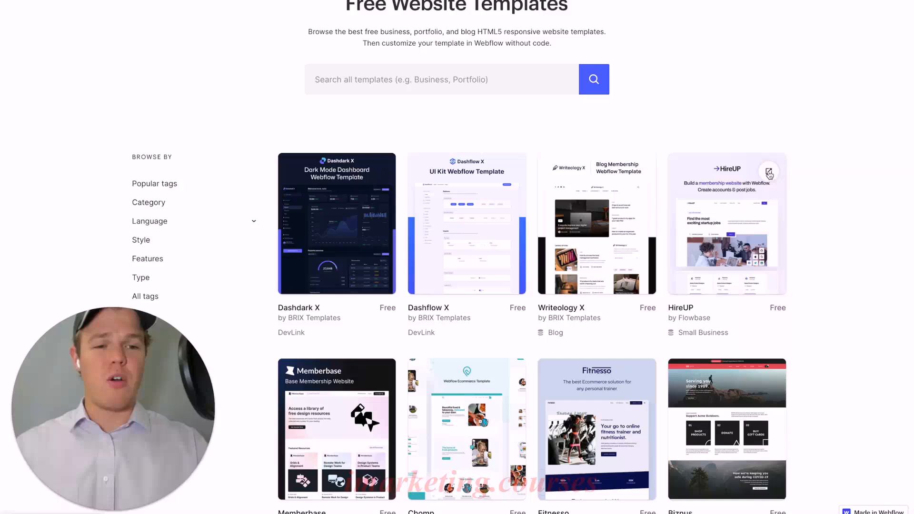
- Open the preview of the free HireUP membership website template from the free templates list
{"action": "left_click", "coordinate": [768, 172]}
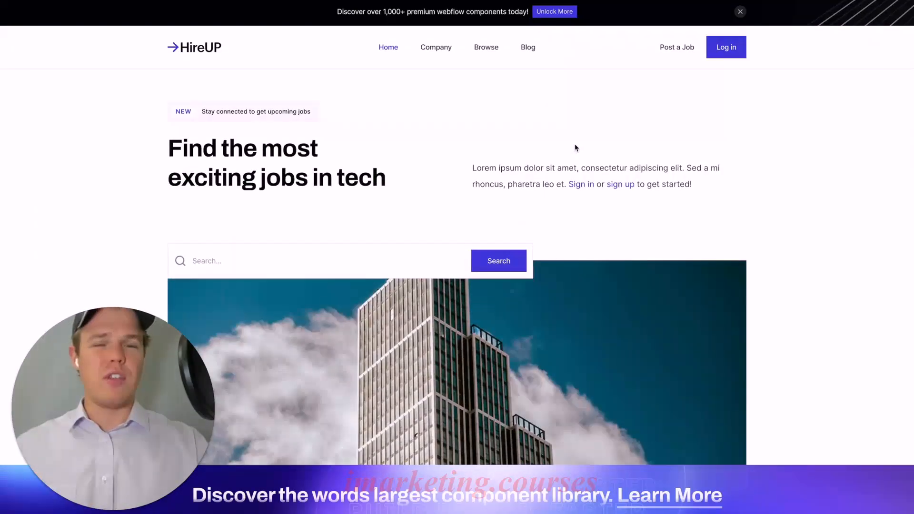
- Examine the HireUP preview's home page from the hero through job openings, testimonials and news down to the footer
{"action": "scroll", "coordinate": [575, 147], "scroll_direction": "down", "scroll_amount": 5}
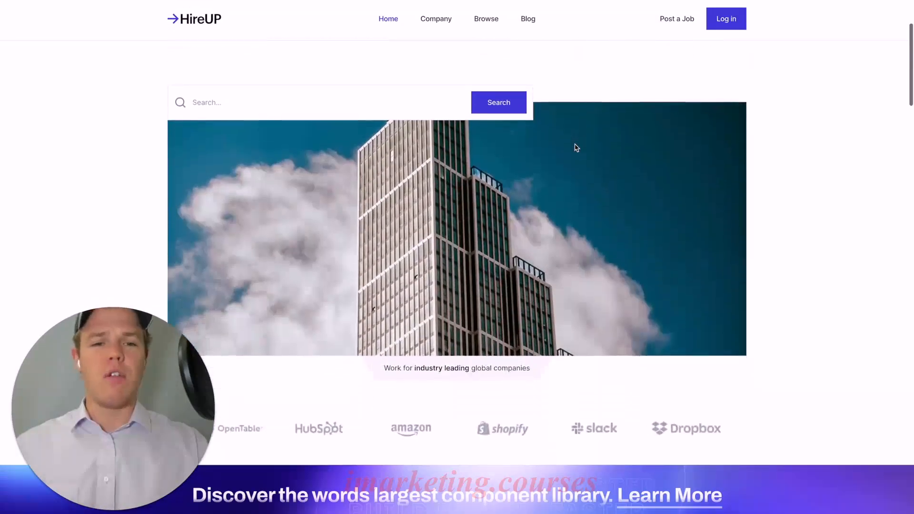
{"action": "scroll", "coordinate": [575, 147], "scroll_direction": "down", "scroll_amount": 10}
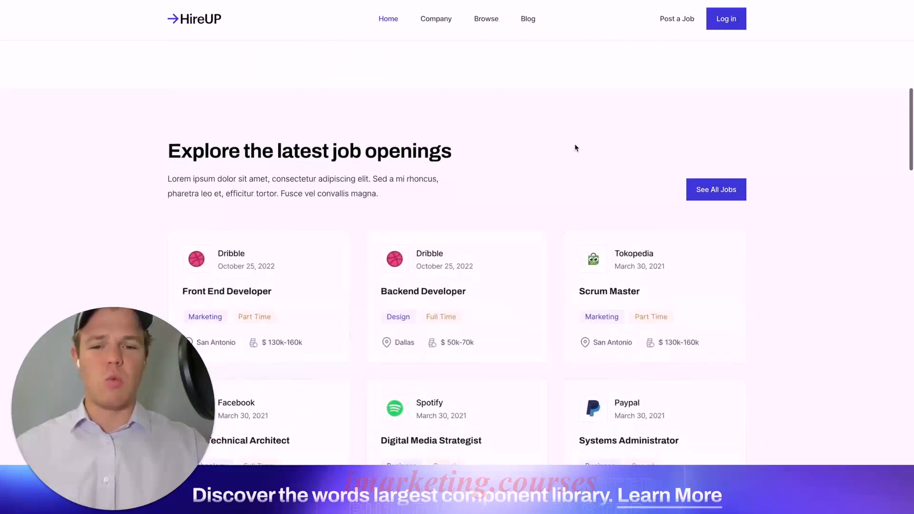
{"action": "scroll", "coordinate": [575, 148], "scroll_direction": "down", "scroll_amount": 10}
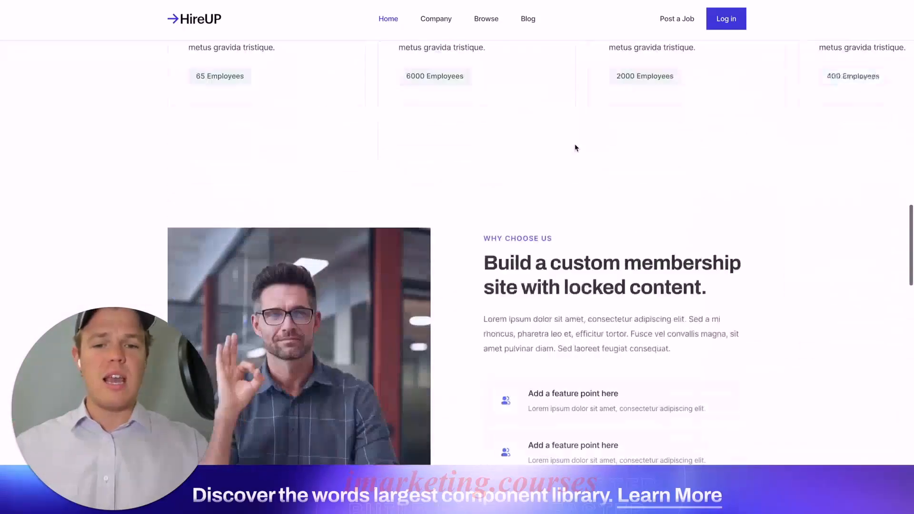
{"action": "scroll", "coordinate": [575, 147], "scroll_direction": "down", "scroll_amount": 10}
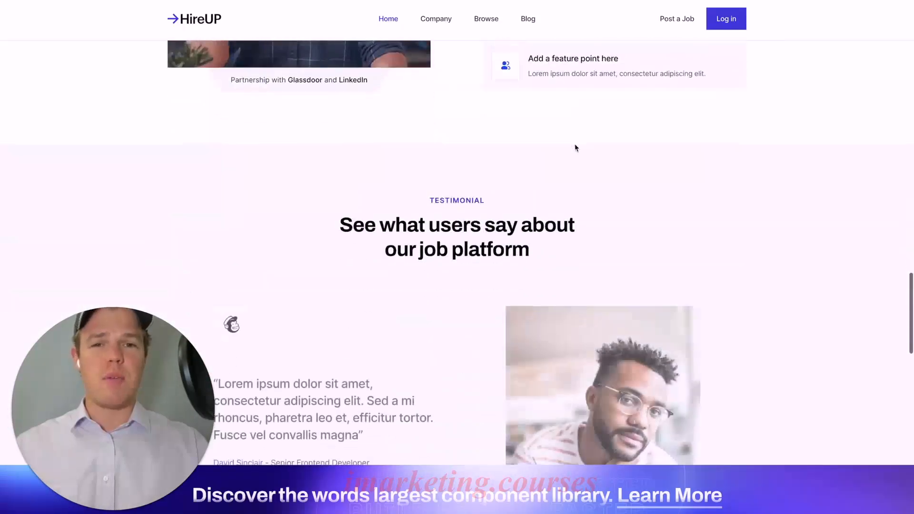
{"action": "scroll", "coordinate": [575, 144], "scroll_direction": "down", "scroll_amount": 4}
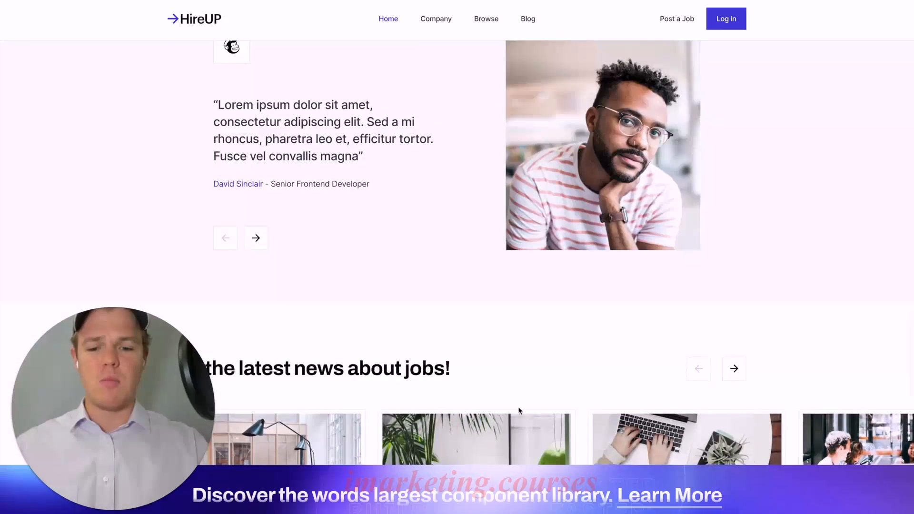
{"action": "scroll", "coordinate": [507, 345], "scroll_direction": "down", "scroll_amount": 15}
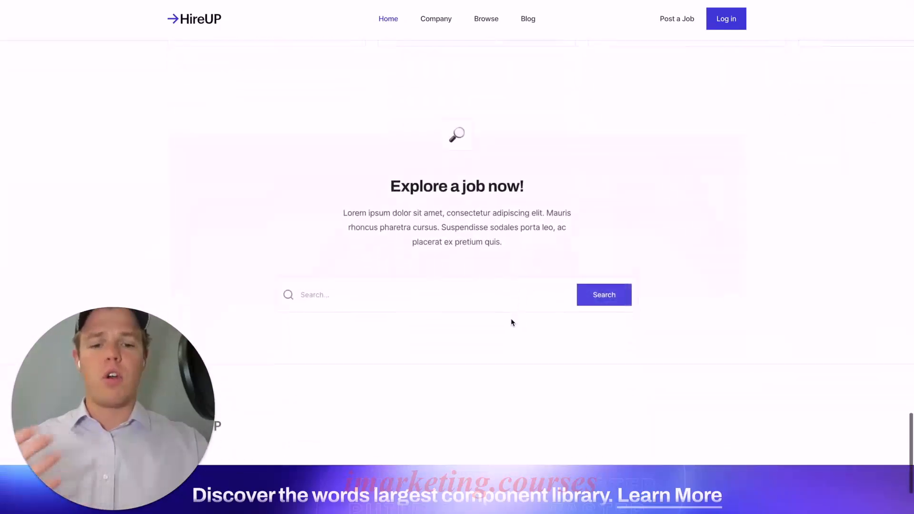
{"action": "scroll", "coordinate": [511, 322], "scroll_direction": "down", "scroll_amount": 1}
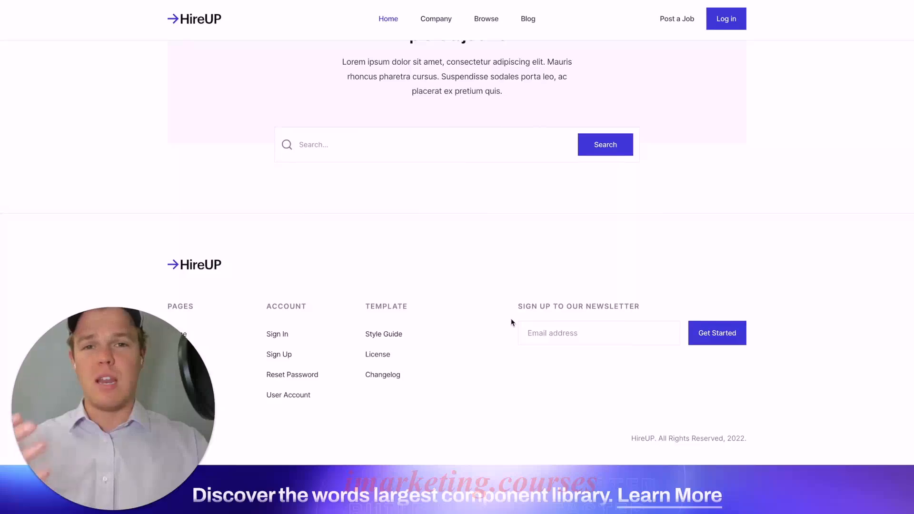
{"action": "scroll", "coordinate": [511, 322], "scroll_direction": "up", "scroll_amount": 20}
{"action": "scroll", "coordinate": [511, 322], "scroll_direction": "up", "scroll_amount": 20}
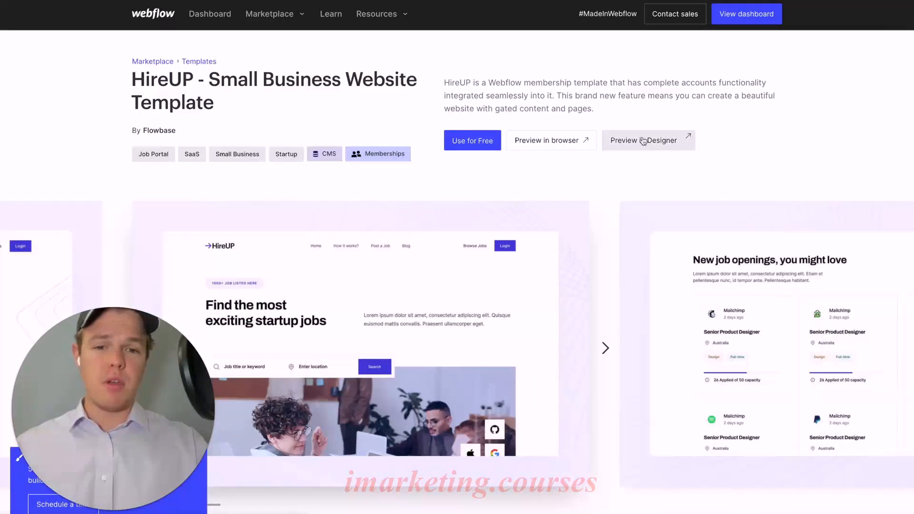
- Use the free HireUP template to create a new site named "AIAA Template"
{"action": "scroll", "coordinate": [643, 141], "scroll_direction": "down", "scroll_amount": 1}
{"action": "left_click", "coordinate": [473, 112]}
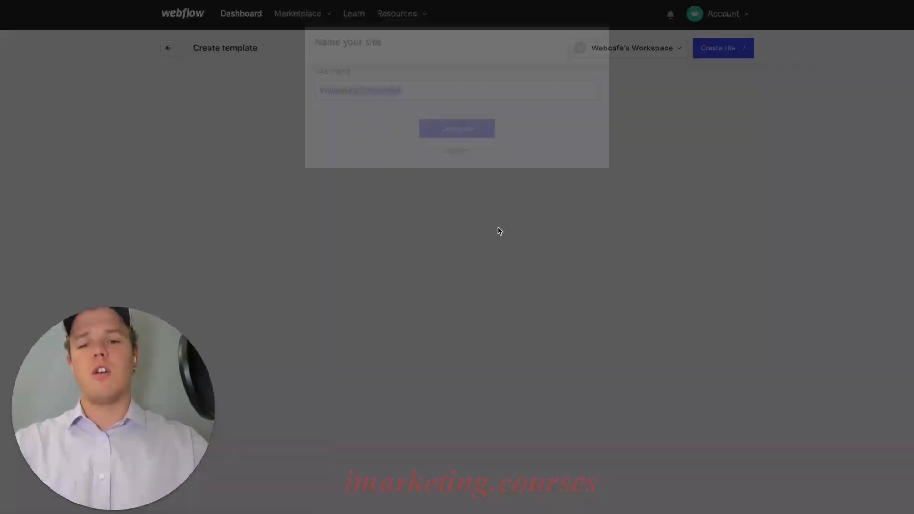
{"action": "type", "text": "AI"}
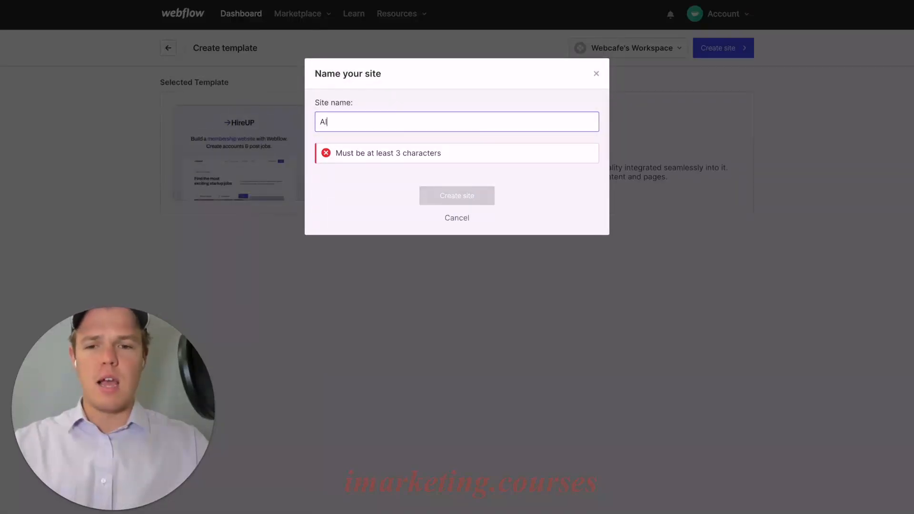
{"action": "type", "text": "AA Template"}
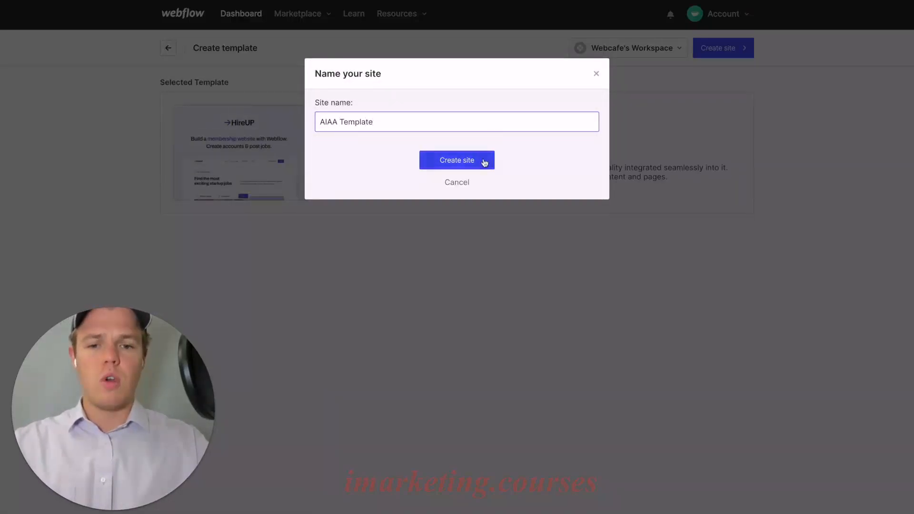
{"action": "left_click", "coordinate": [484, 162]}
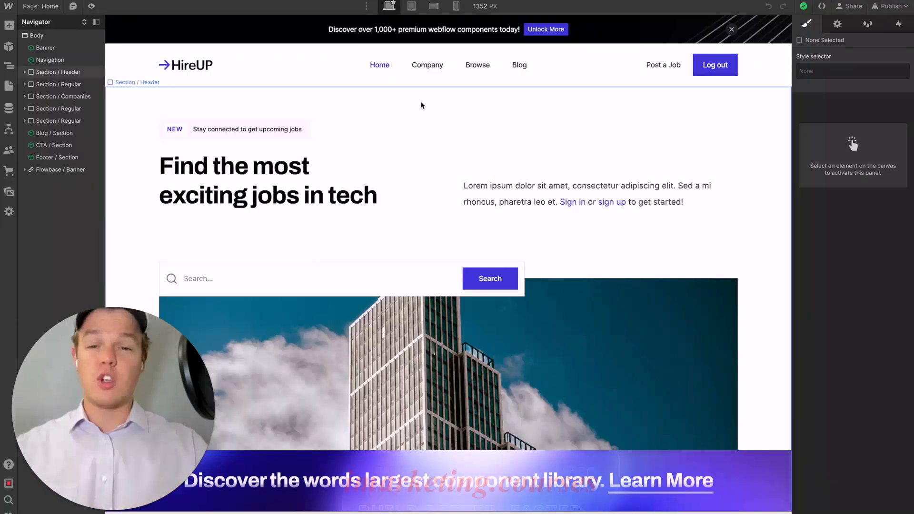
- Check the home page at the tablet, mobile landscape and mobile portrait breakpoints, ending back at the desktop size
{"action": "left_click", "coordinate": [413, 6]}
{"action": "left_click", "coordinate": [434, 6]}
{"action": "left_click", "coordinate": [456, 6]}
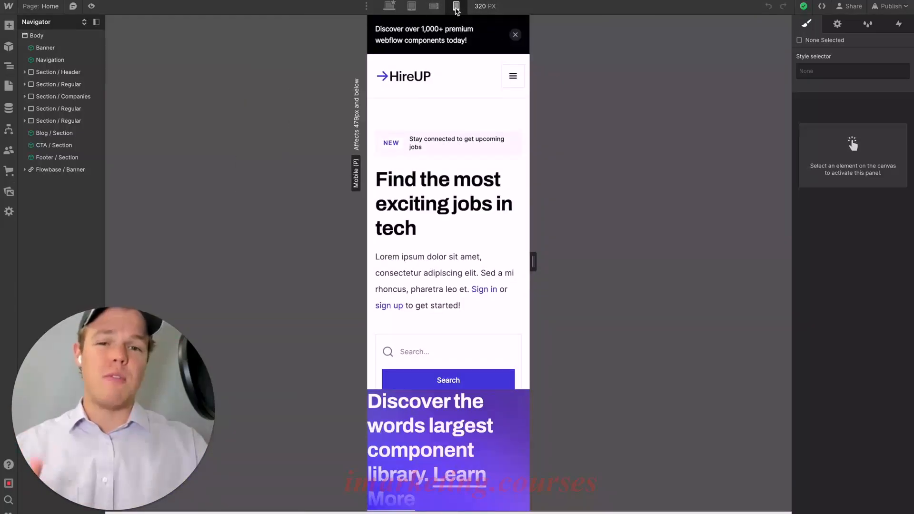
{"action": "left_click", "coordinate": [433, 7]}
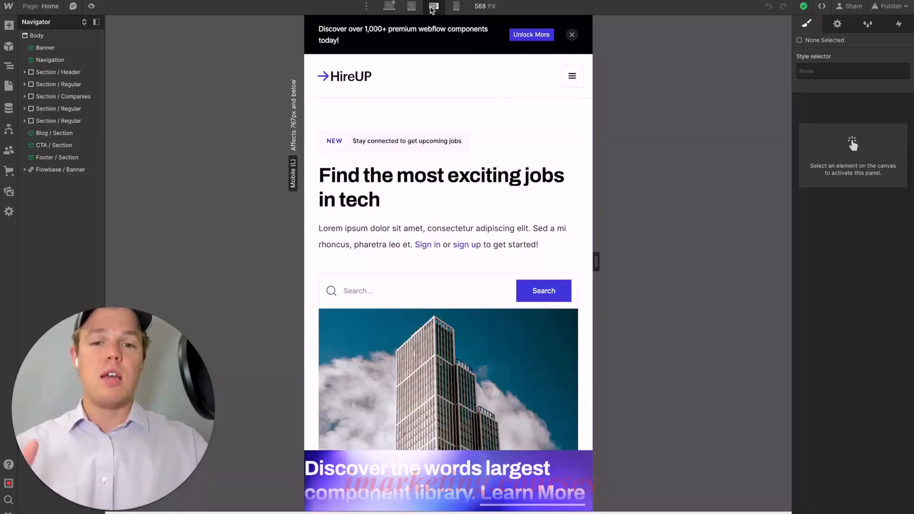
{"action": "left_click", "coordinate": [414, 7]}
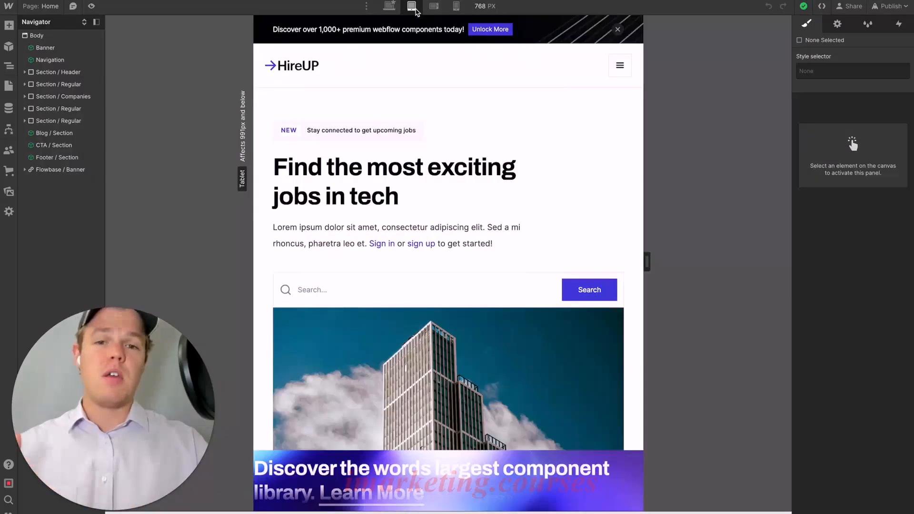
{"action": "left_click", "coordinate": [390, 7]}
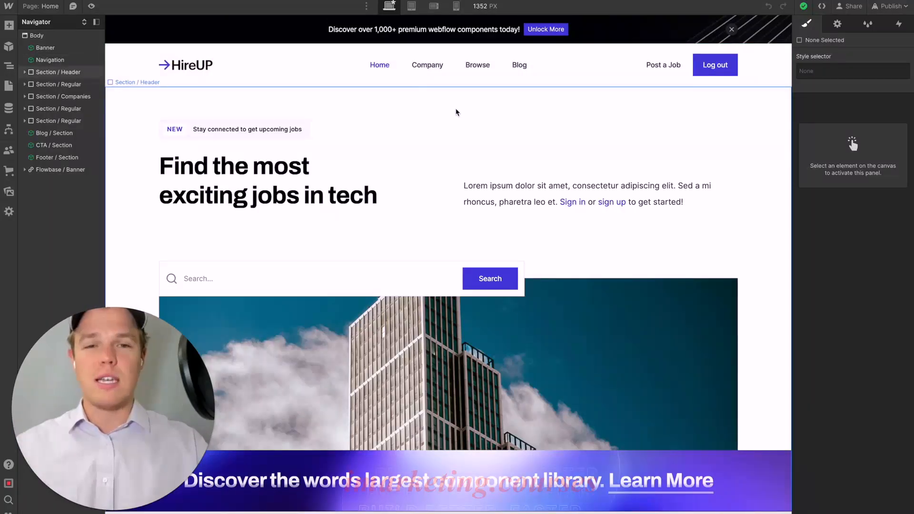
- Examine the header section at the mobile portrait breakpoint and return the canvas to the desktop breakpoint
{"action": "left_click", "coordinate": [456, 7]}
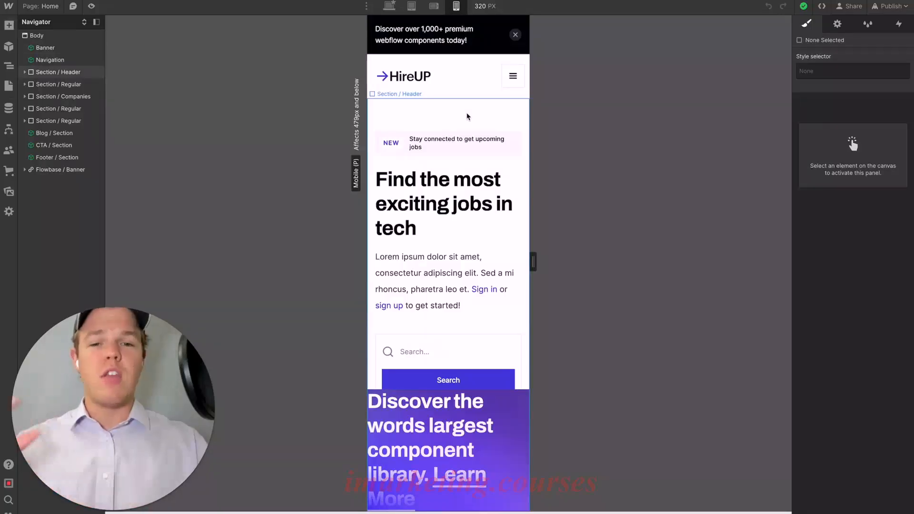
{"action": "scroll", "coordinate": [467, 115], "scroll_direction": "down", "scroll_amount": 3}
{"action": "scroll", "coordinate": [469, 143], "scroll_direction": "down", "scroll_amount": 2}
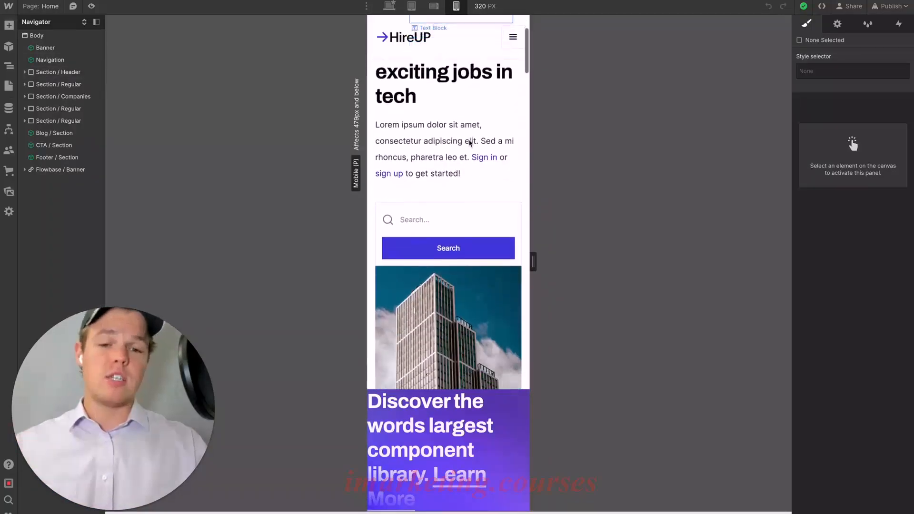
{"action": "scroll", "coordinate": [469, 143], "scroll_direction": "up", "scroll_amount": 4}
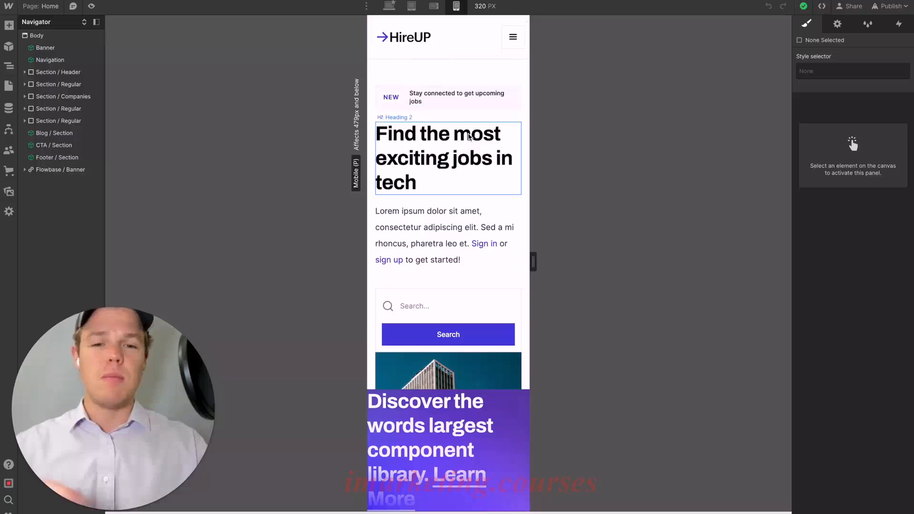
{"action": "scroll", "coordinate": [468, 138], "scroll_direction": "up", "scroll_amount": 1}
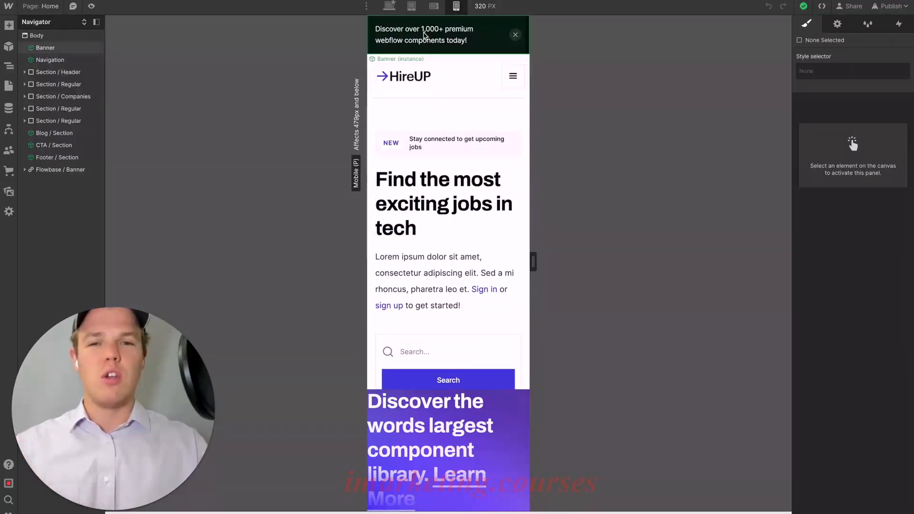
{"action": "key", "text": "shift+1"}
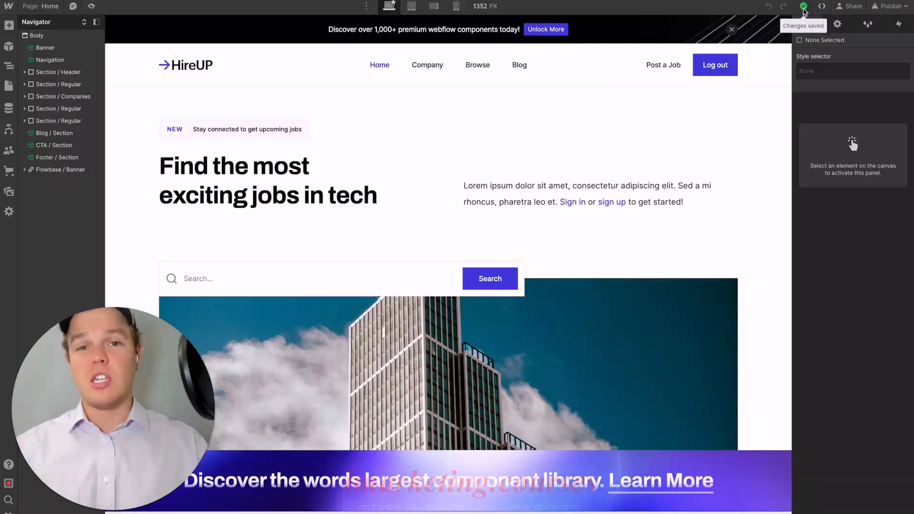
- Publish the site to the staging domain aiaa-template.webflow.io and view the live home page
{"action": "left_click", "coordinate": [891, 7]}
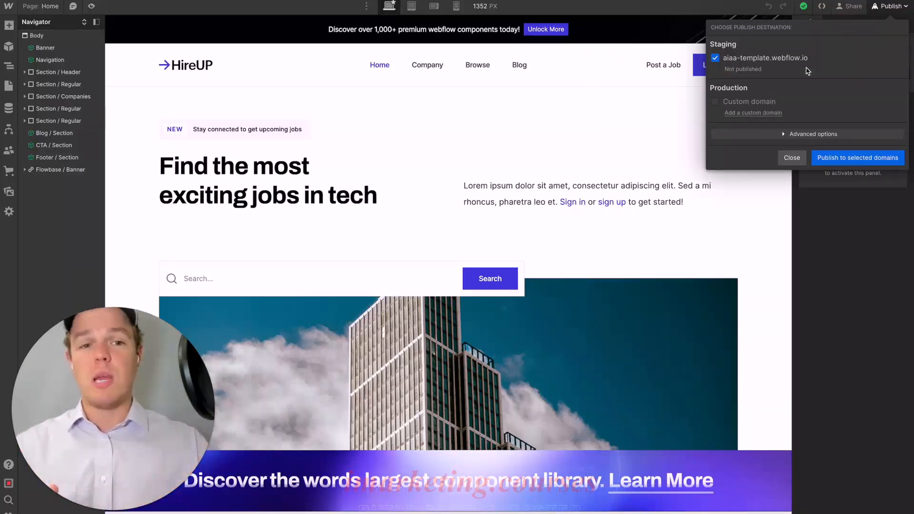
{"action": "left_click", "coordinate": [836, 159]}
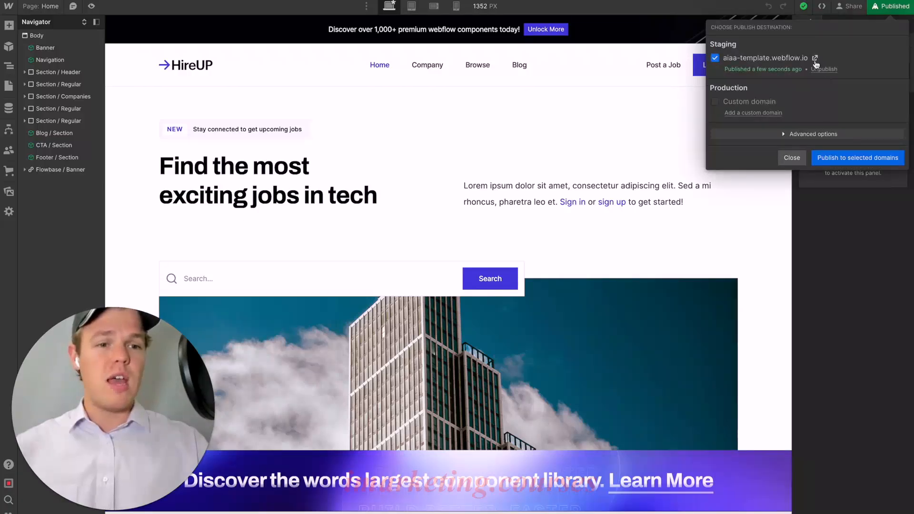
{"action": "left_click", "coordinate": [815, 59]}
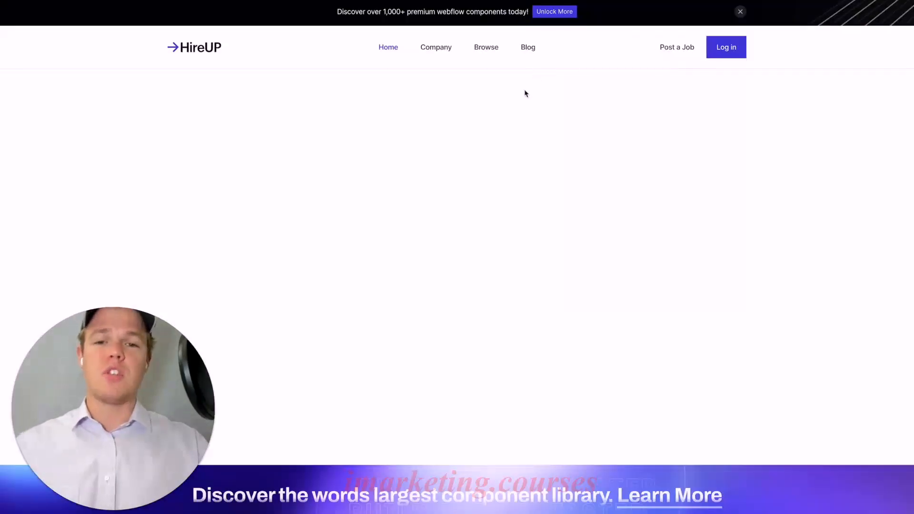
{"action": "scroll", "coordinate": [505, 128], "scroll_direction": "down", "scroll_amount": 8}
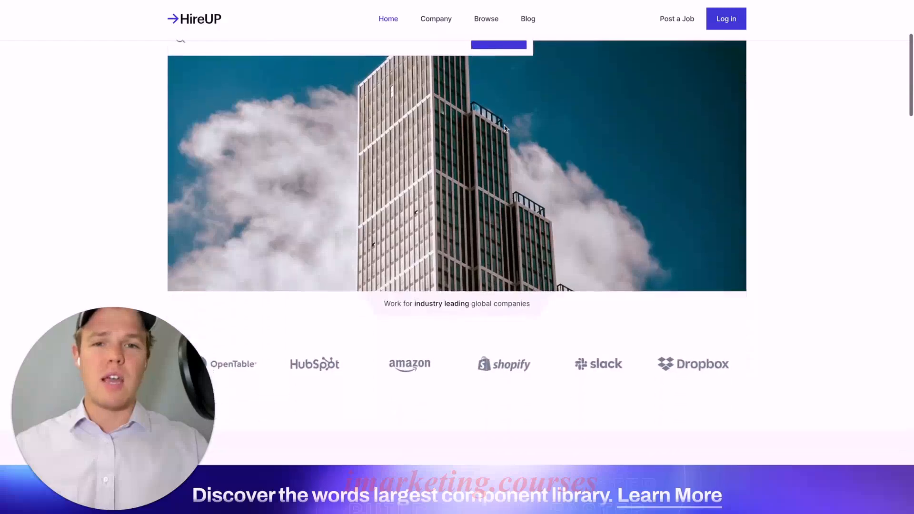
{"action": "scroll", "coordinate": [505, 129], "scroll_direction": "down", "scroll_amount": 6}
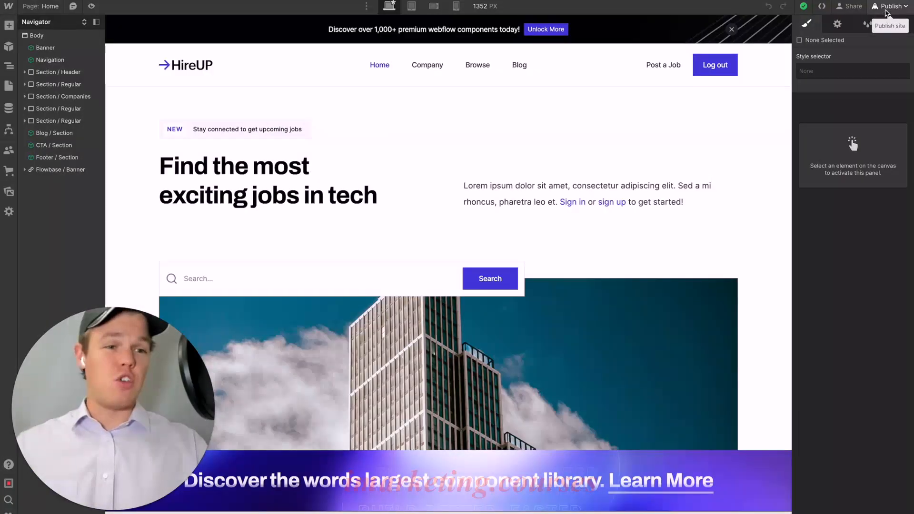
- Turn on the site's read-only share link and check the code export option
{"action": "left_click", "coordinate": [860, 10]}
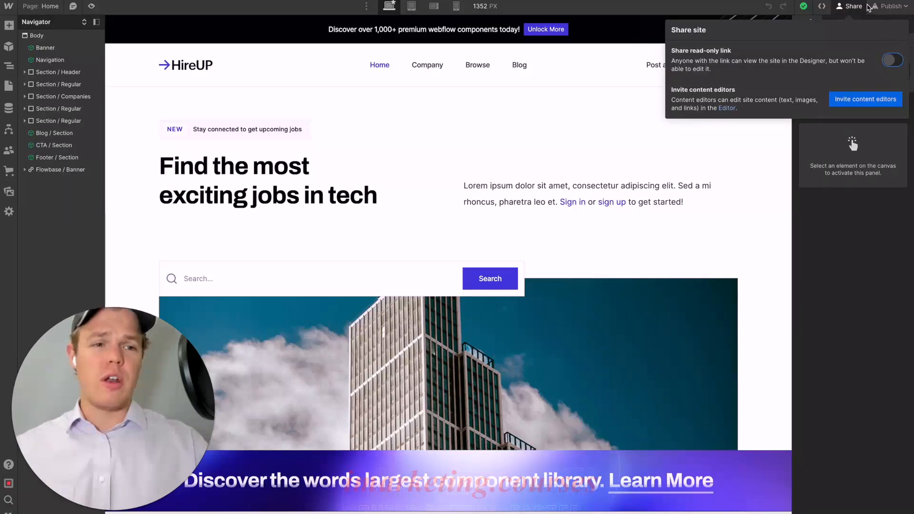
{"action": "left_click", "coordinate": [897, 63]}
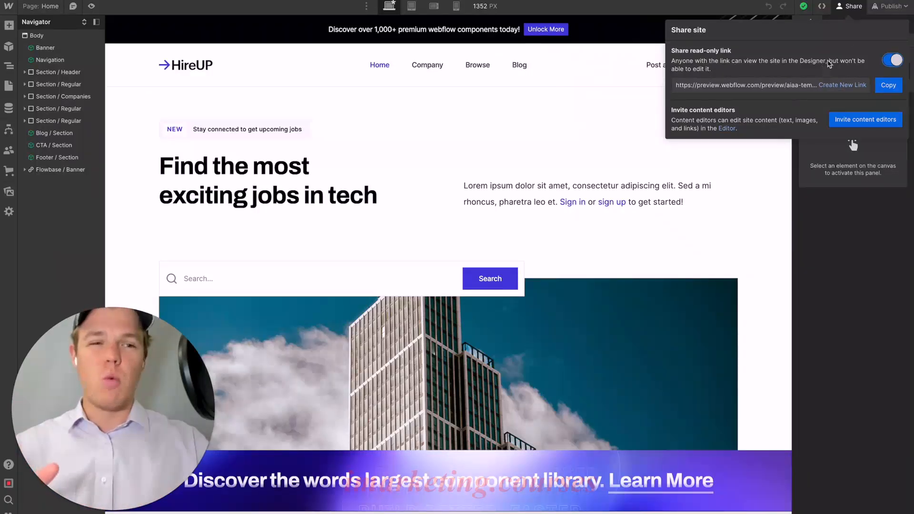
{"action": "left_click", "coordinate": [850, 8]}
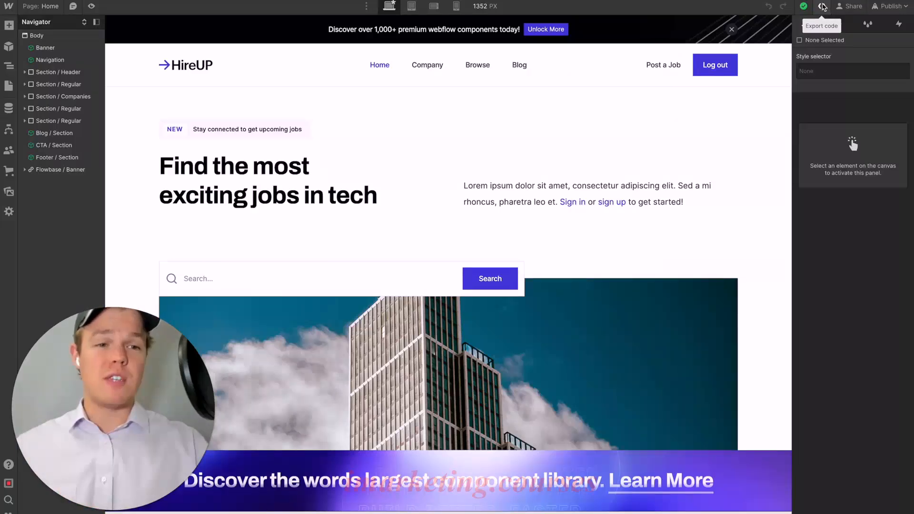
{"action": "left_click", "coordinate": [822, 8]}
{"action": "left_click", "coordinate": [607, 100]}
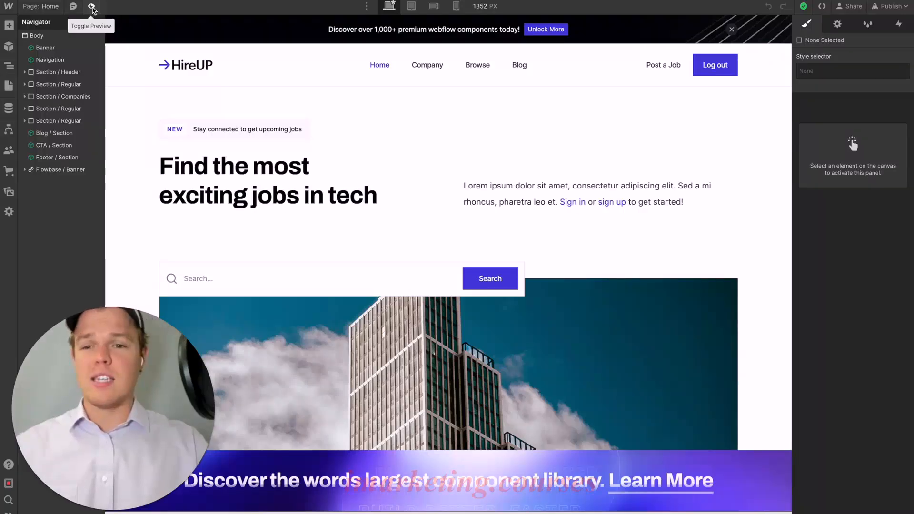
- Preview the home page in the Designer, examine its job openings and the sections below, and leave the preview
{"action": "left_click", "coordinate": [92, 8]}
{"action": "scroll", "coordinate": [173, 162], "scroll_direction": "down", "scroll_amount": 10}
{"action": "scroll", "coordinate": [174, 162], "scroll_direction": "down", "scroll_amount": 2}
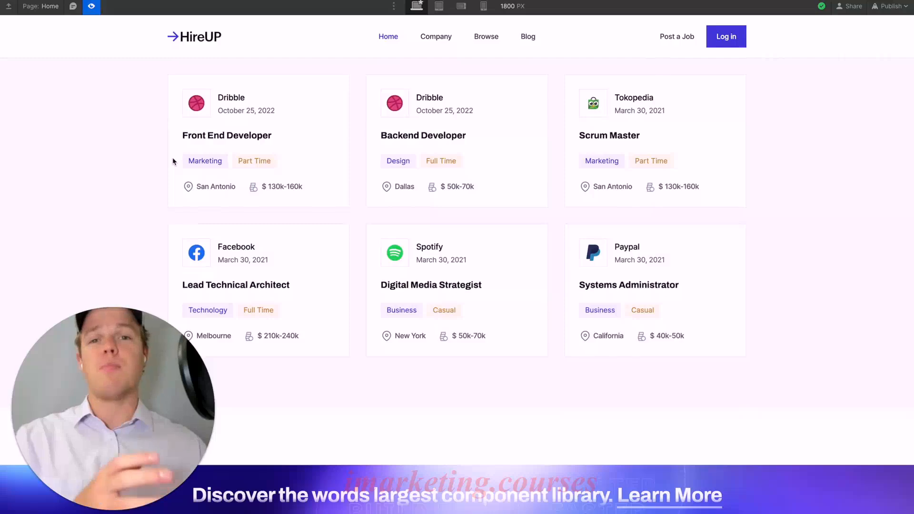
{"action": "scroll", "coordinate": [173, 161], "scroll_direction": "down", "scroll_amount": 8}
{"action": "scroll", "coordinate": [172, 159], "scroll_direction": "down", "scroll_amount": 8}
{"action": "key", "text": "ctrl+shift+p"}
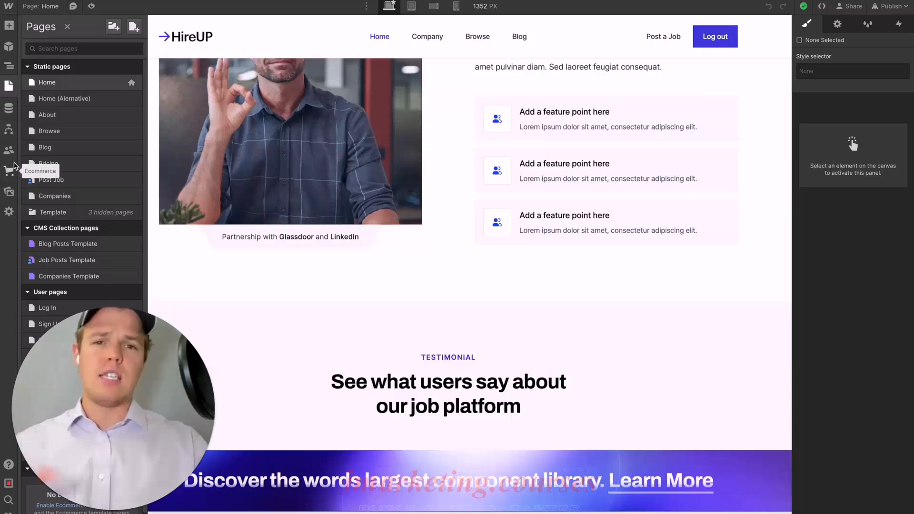
- Look at the Designer's main menu options and open the library of elements that can be added
{"action": "left_click", "coordinate": [8, 7]}
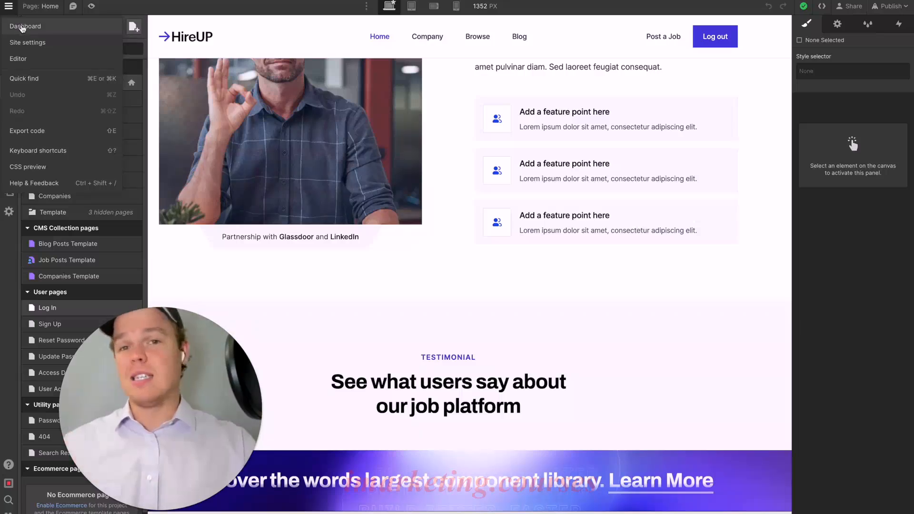
{"action": "left_click", "coordinate": [10, 7]}
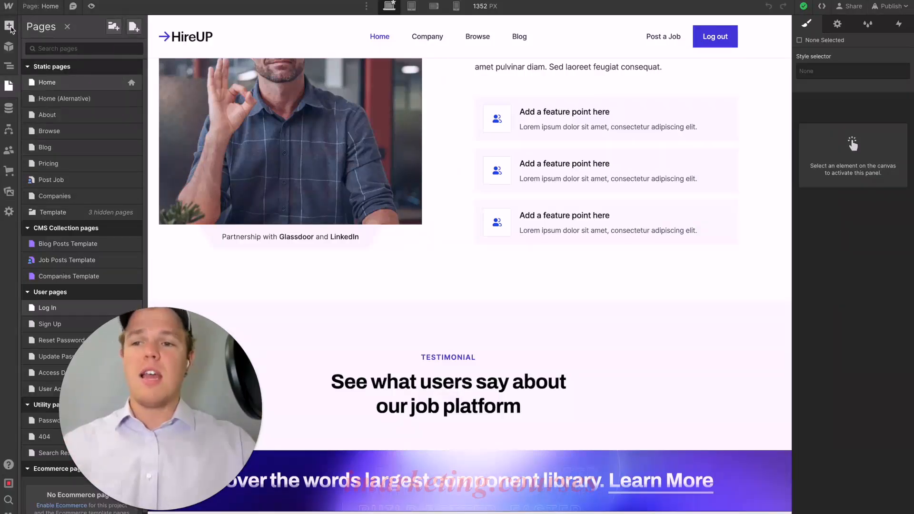
{"action": "left_click", "coordinate": [10, 27]}
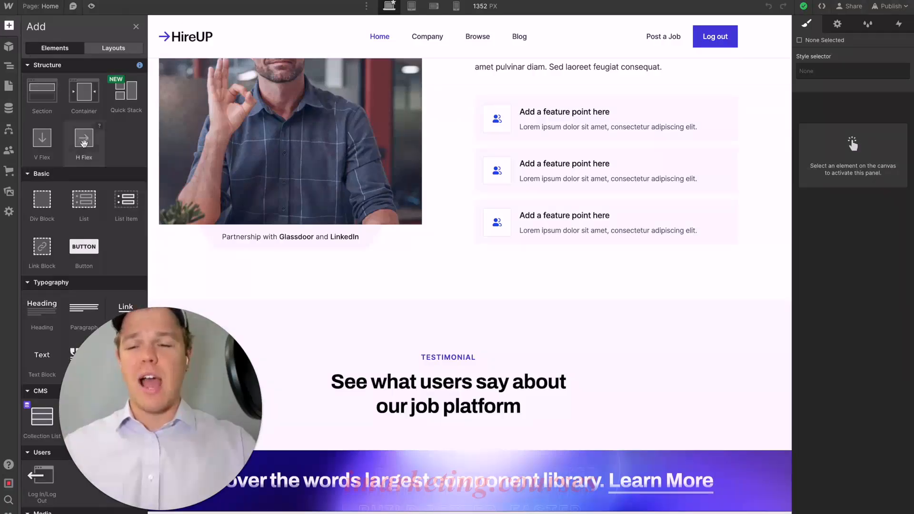
- Look through the library of elements that can be added, from structure and typography to the form and advanced elements
{"action": "scroll", "coordinate": [84, 143], "scroll_direction": "down", "scroll_amount": 3}
{"action": "scroll", "coordinate": [83, 143], "scroll_direction": "up", "scroll_amount": 3}
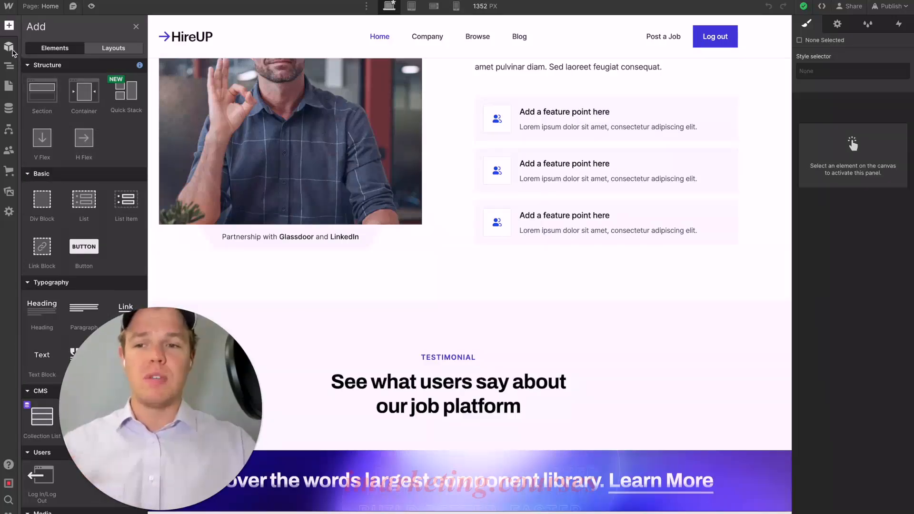
{"action": "scroll", "coordinate": [78, 133], "scroll_direction": "down", "scroll_amount": 3}
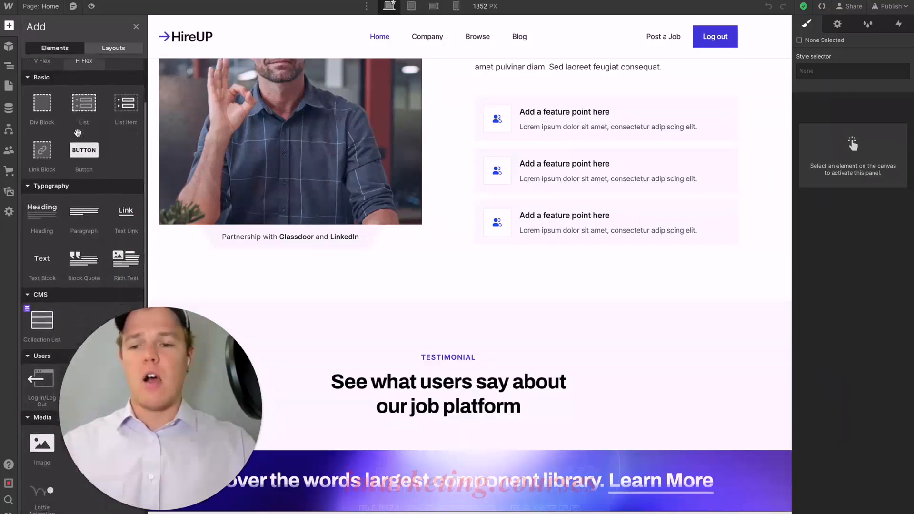
{"action": "scroll", "coordinate": [77, 152], "scroll_direction": "down", "scroll_amount": 3}
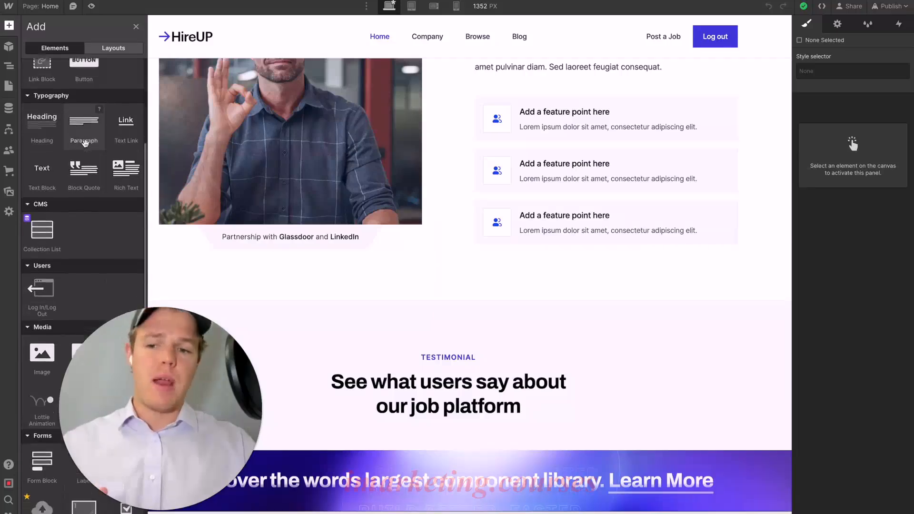
{"action": "scroll", "coordinate": [90, 218], "scroll_direction": "down", "scroll_amount": 4}
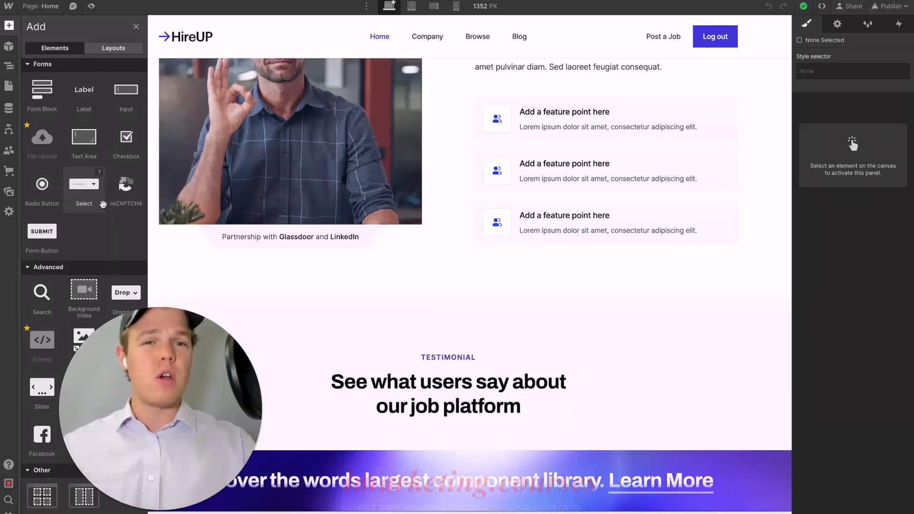
{"action": "scroll", "coordinate": [103, 205], "scroll_direction": "up", "scroll_amount": 8}
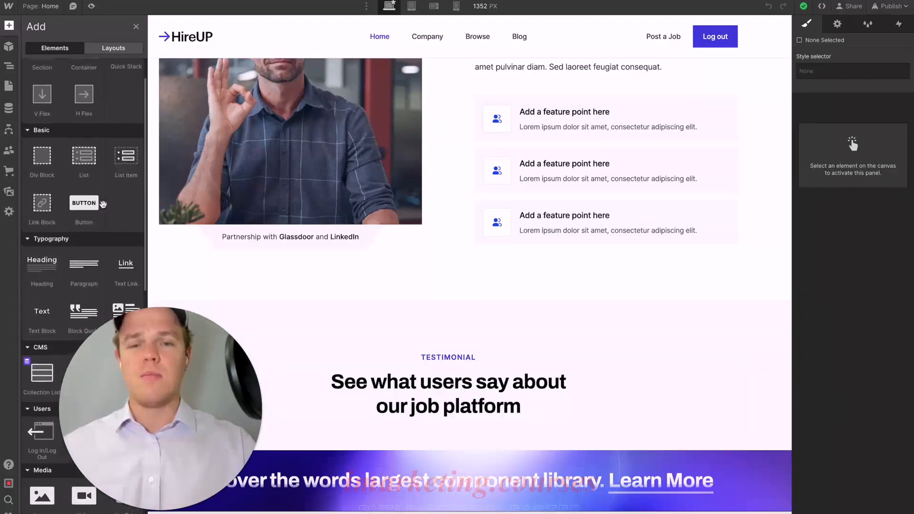
- Add another CTA / Section component to the home page and move it directly above the existing CTA section
{"action": "left_click", "coordinate": [9, 47]}
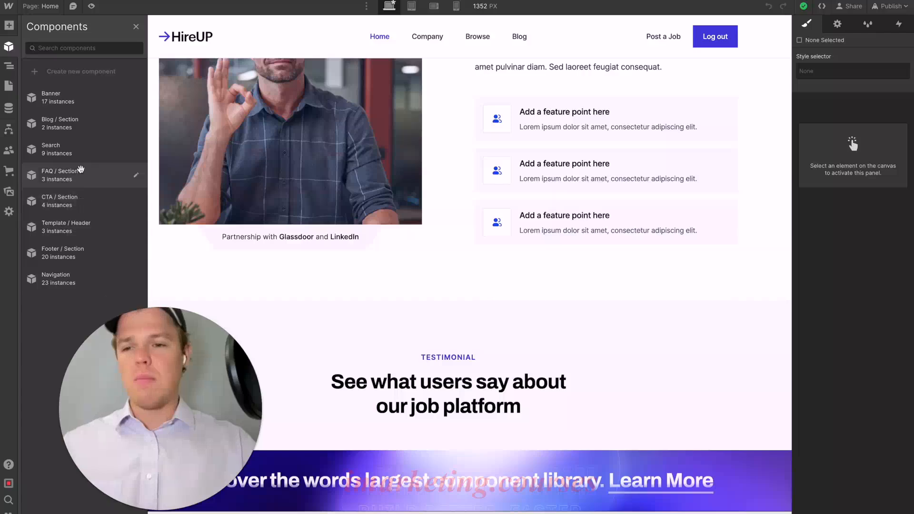
{"action": "left_click", "coordinate": [83, 201]}
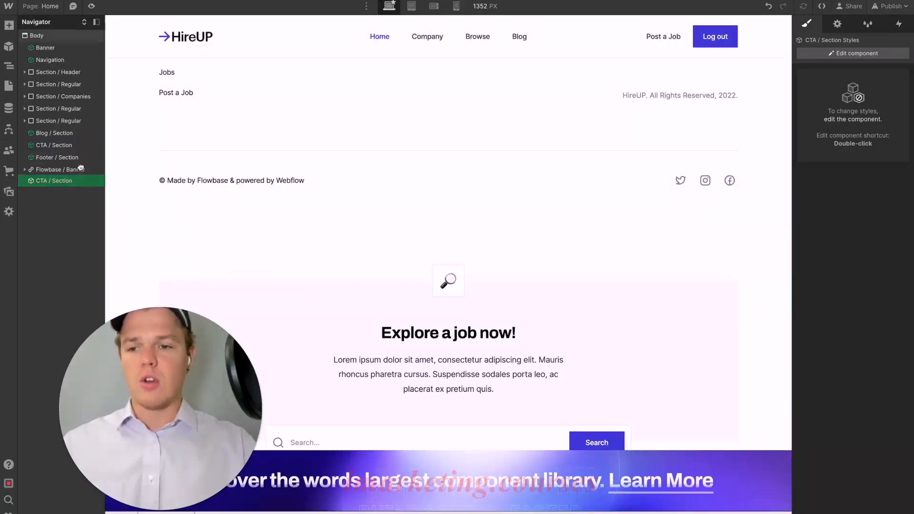
{"action": "left_click_drag", "start_coordinate": [85, 182], "coordinate": [84, 144]}
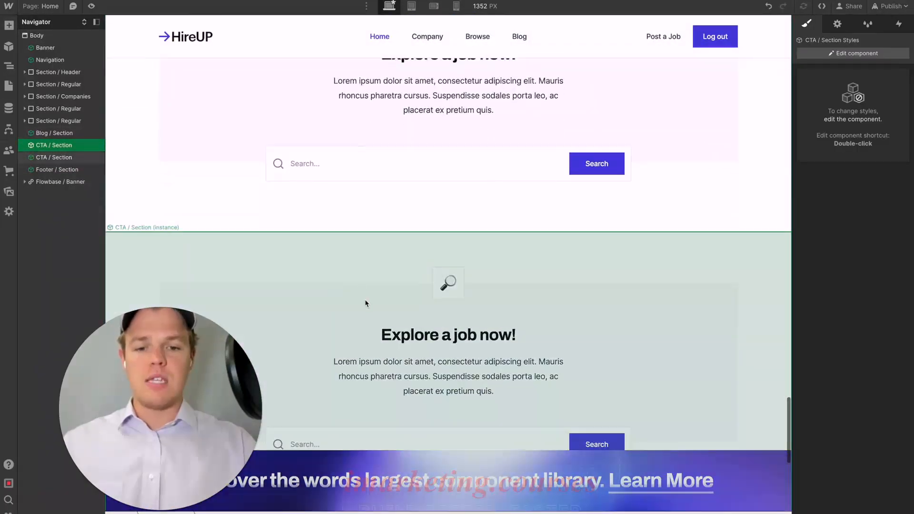
{"action": "scroll", "coordinate": [374, 196], "scroll_direction": "down", "scroll_amount": 10}
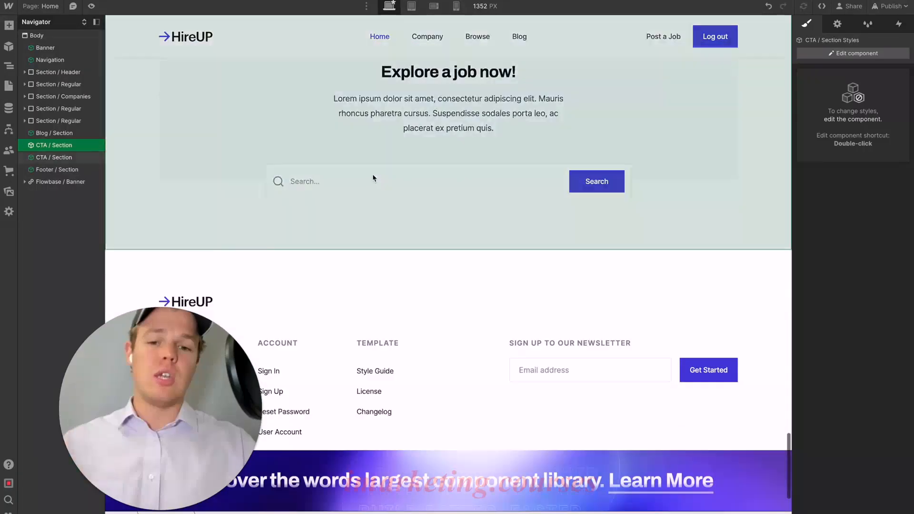
{"action": "scroll", "coordinate": [372, 176], "scroll_direction": "up", "scroll_amount": 6}
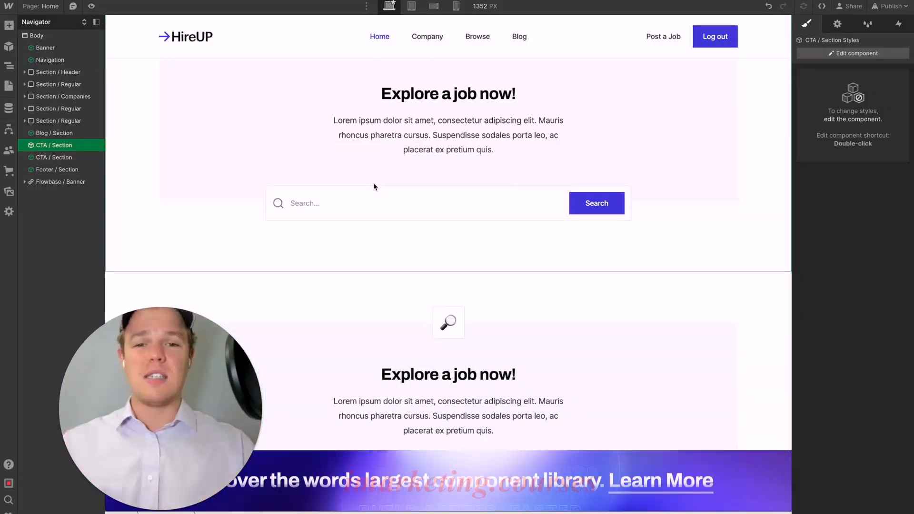
{"action": "scroll", "coordinate": [374, 187], "scroll_direction": "up", "scroll_amount": 3}
{"action": "scroll", "coordinate": [364, 186], "scroll_direction": "up", "scroll_amount": 1}
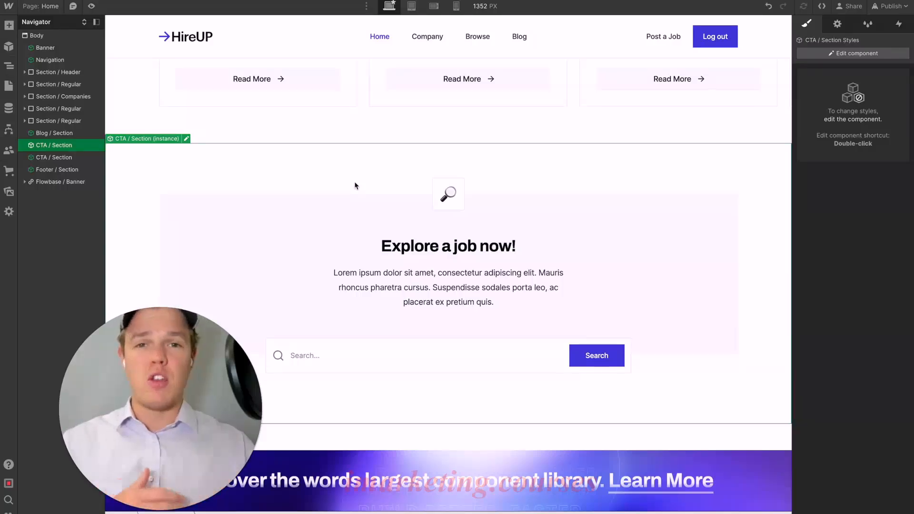
{"action": "scroll", "coordinate": [422, 259], "scroll_direction": "down", "scroll_amount": 2}
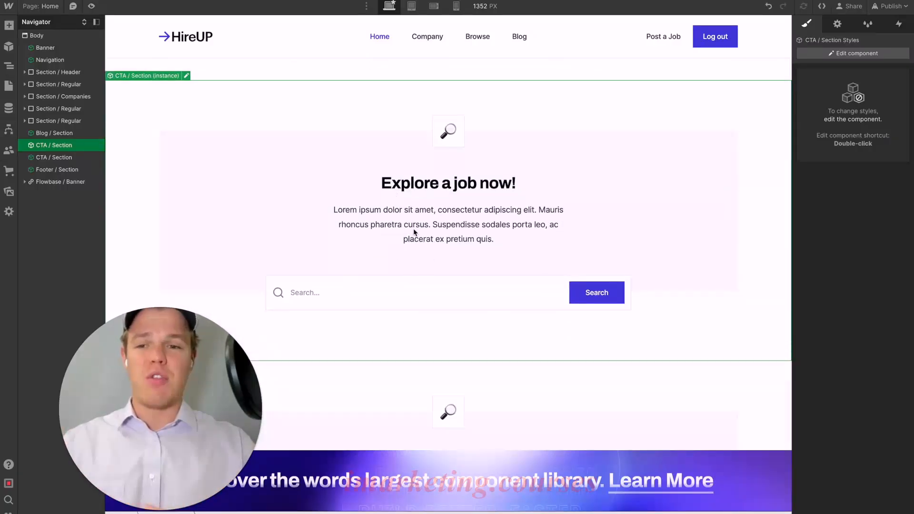
- Delete the extra CTA / Section instance from the home page
{"action": "left_click", "coordinate": [9, 53]}
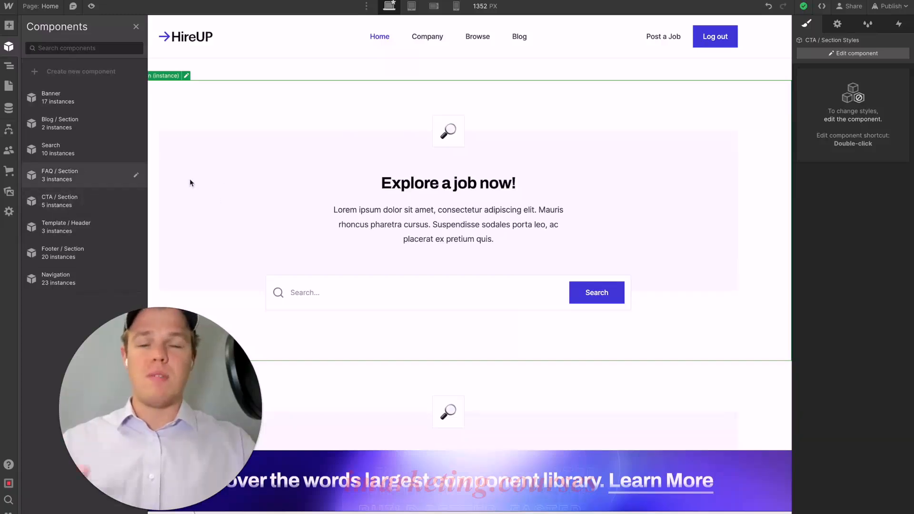
{"action": "left_click", "coordinate": [260, 145]}
{"action": "key", "text": "Delete"}
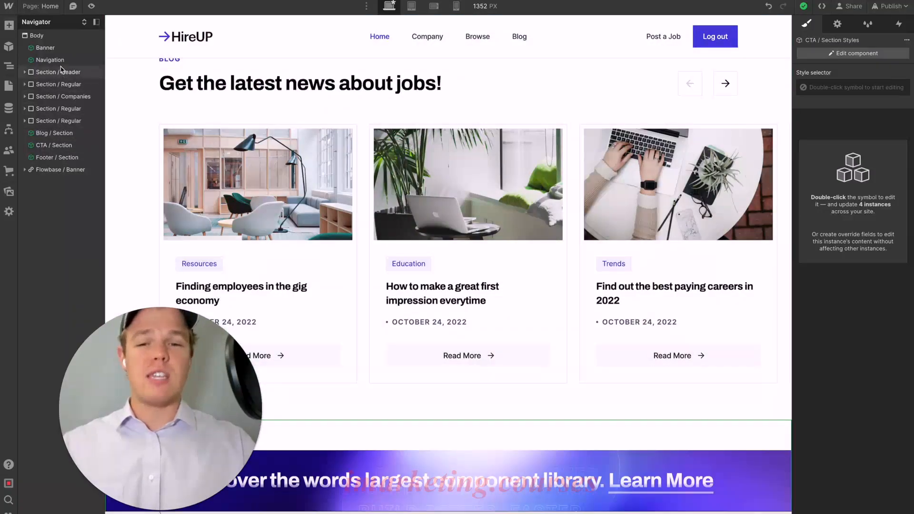
- Select the header section, the Navigation and the Banner in turn to see where each sits on the home page
{"action": "scroll", "coordinate": [319, 103], "scroll_direction": "up", "scroll_amount": 15}
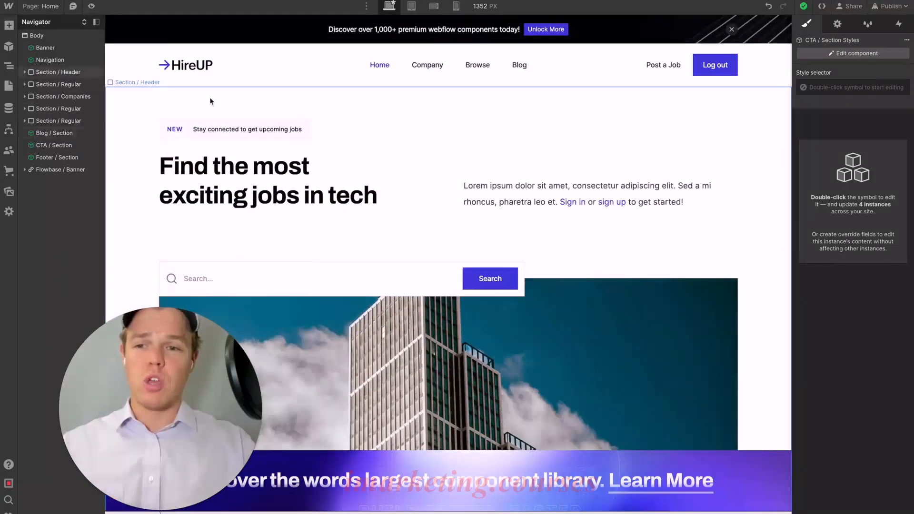
{"action": "left_click", "coordinate": [66, 75]}
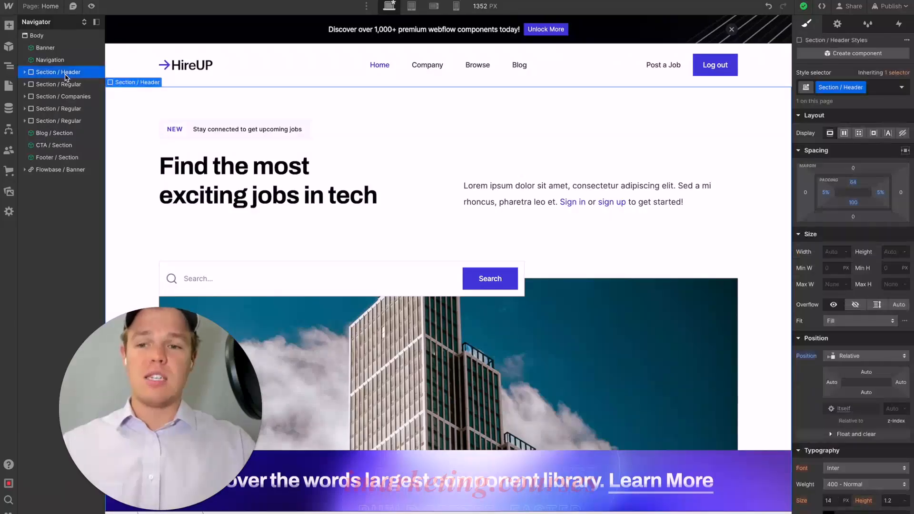
{"action": "left_click", "coordinate": [58, 60]}
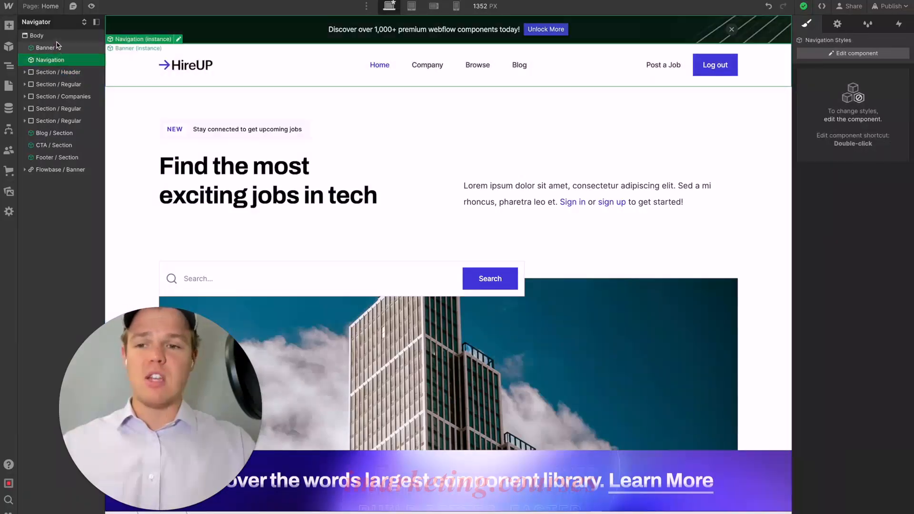
{"action": "left_click", "coordinate": [53, 48]}
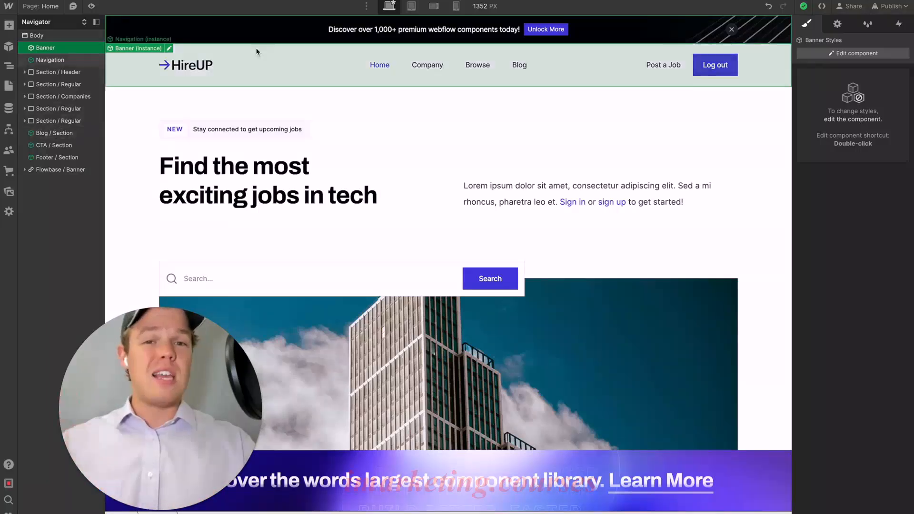
{"action": "left_click", "coordinate": [634, 70]}
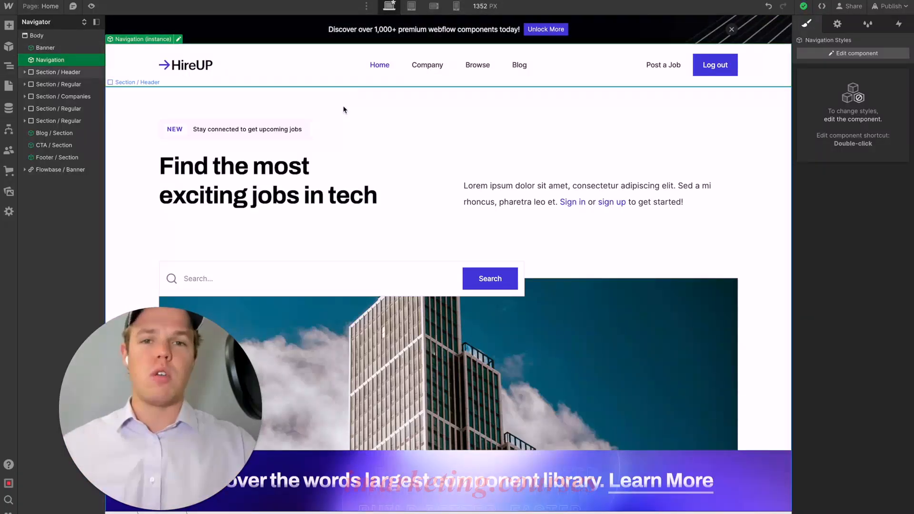
- Open the Home page's settings and examine its access control, SEO and Open Graph options
{"action": "left_click", "coordinate": [9, 86]}
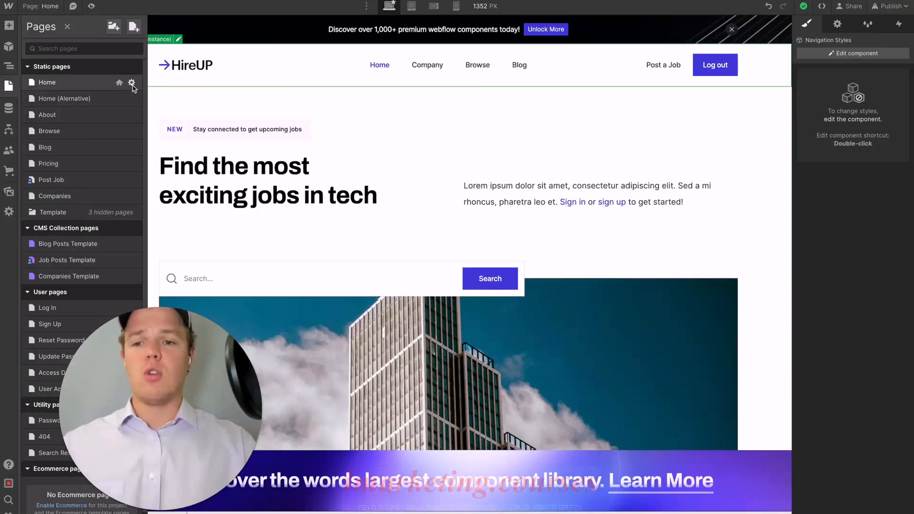
{"action": "left_click", "coordinate": [131, 83]}
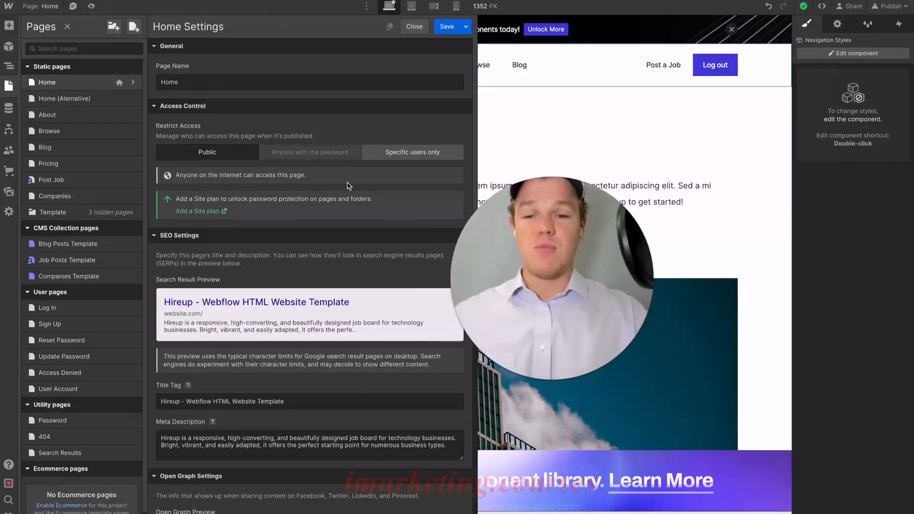
{"action": "scroll", "coordinate": [322, 180], "scroll_direction": "down", "scroll_amount": 2}
{"action": "scroll", "coordinate": [321, 179], "scroll_direction": "down", "scroll_amount": 5}
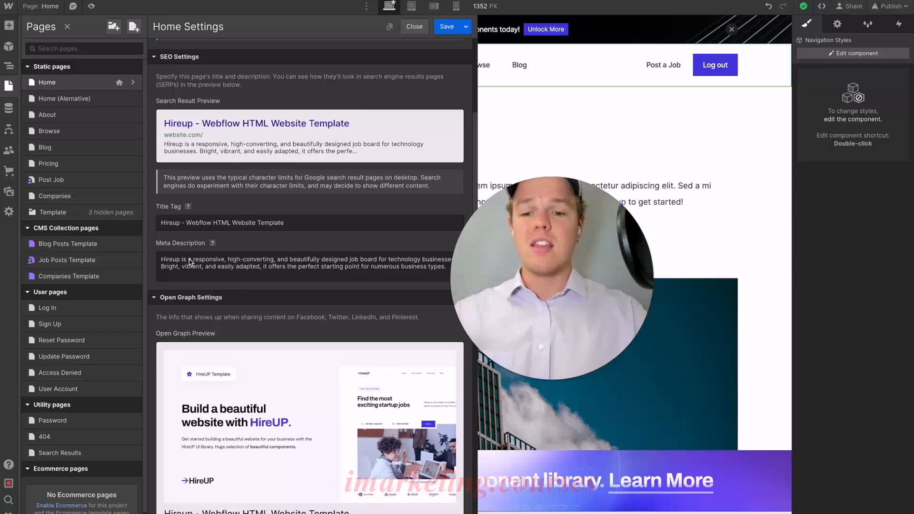
{"action": "scroll", "coordinate": [190, 262], "scroll_direction": "down", "scroll_amount": 3}
{"action": "scroll", "coordinate": [190, 262], "scroll_direction": "down", "scroll_amount": 3}
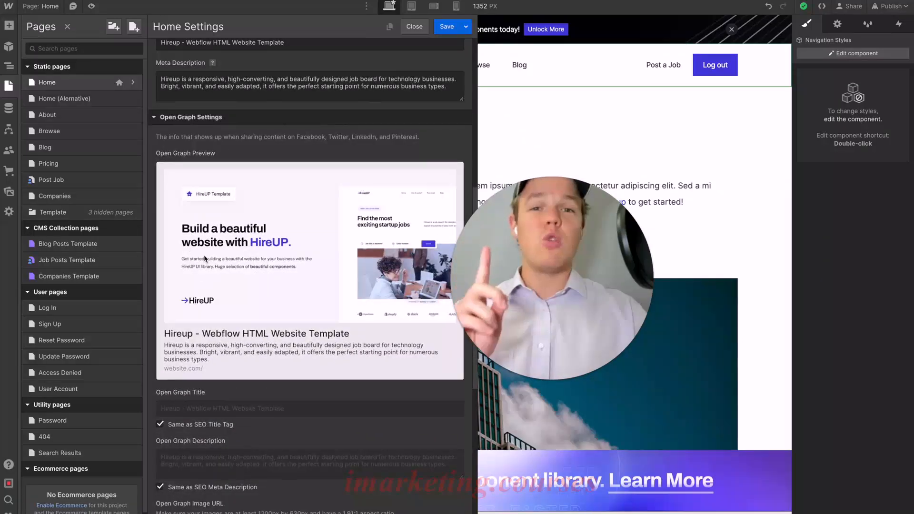
{"action": "scroll", "coordinate": [230, 240], "scroll_direction": "down", "scroll_amount": 1}
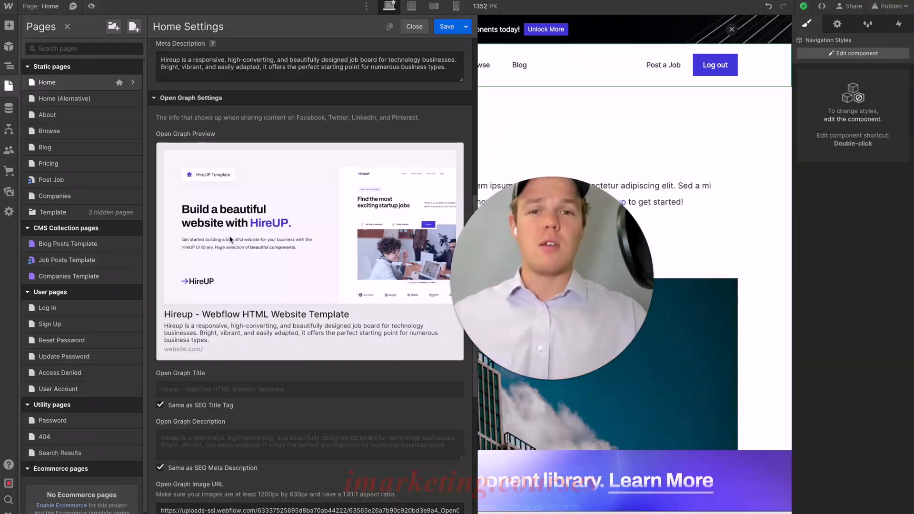
- Look through the site's CMS collections, logic flows, user options and ecommerce setup without enabling the store
{"action": "left_click", "coordinate": [9, 108]}
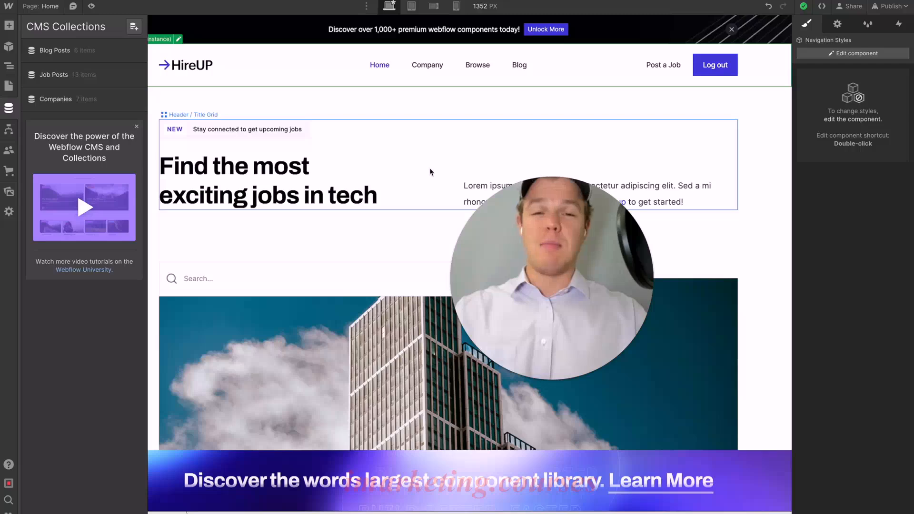
{"action": "scroll", "coordinate": [429, 167], "scroll_direction": "down", "scroll_amount": 8}
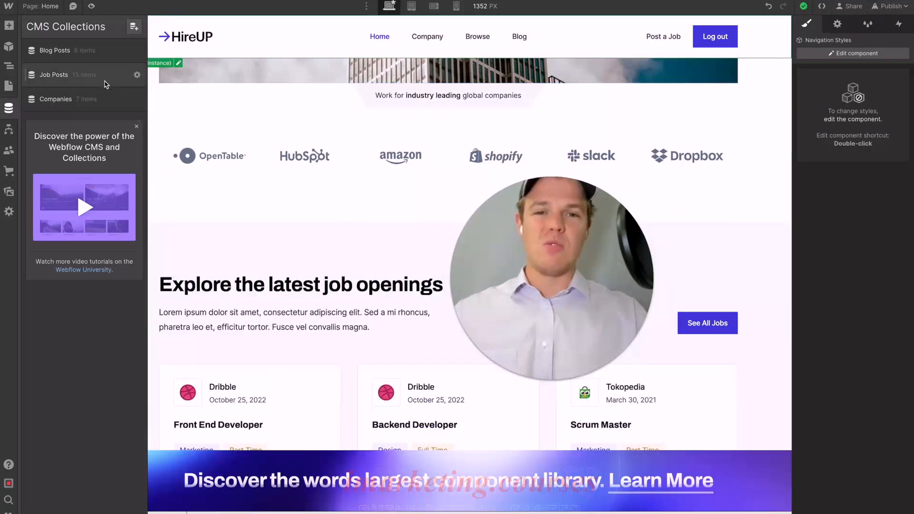
{"action": "left_click", "coordinate": [14, 130]}
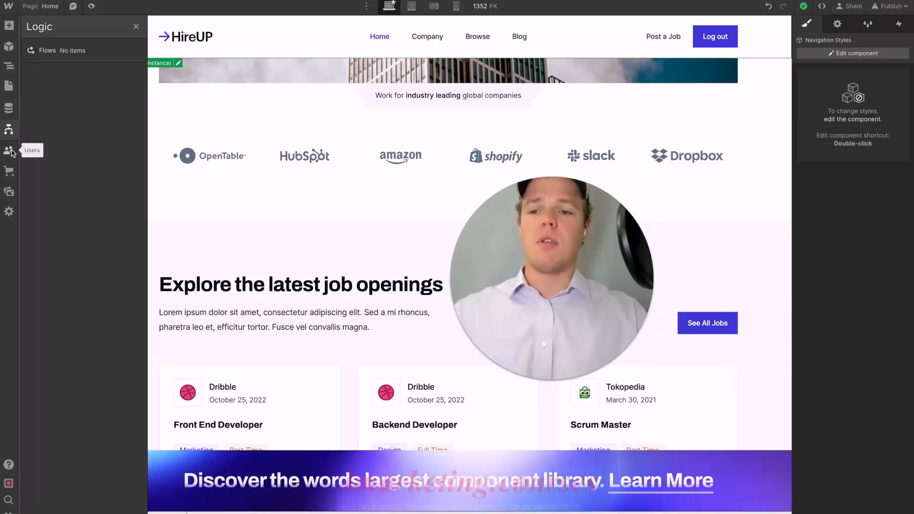
{"action": "left_click", "coordinate": [9, 151]}
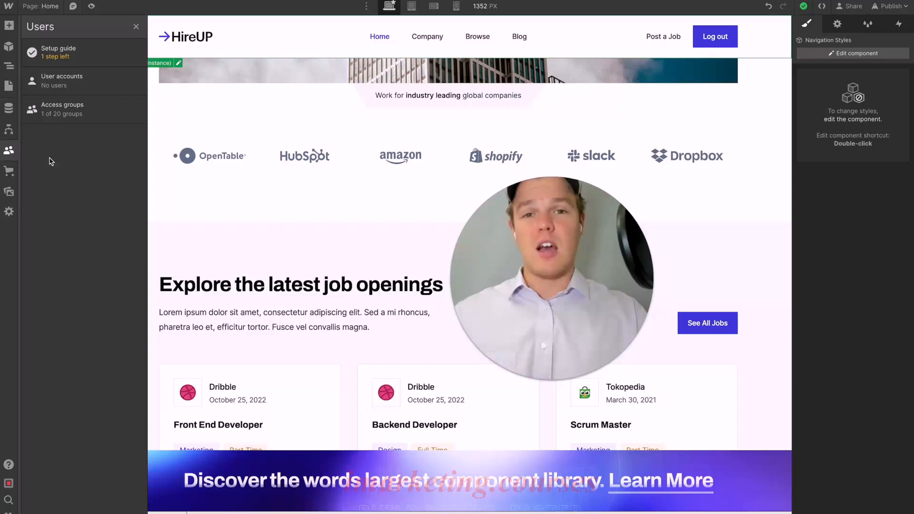
{"action": "left_click", "coordinate": [10, 172]}
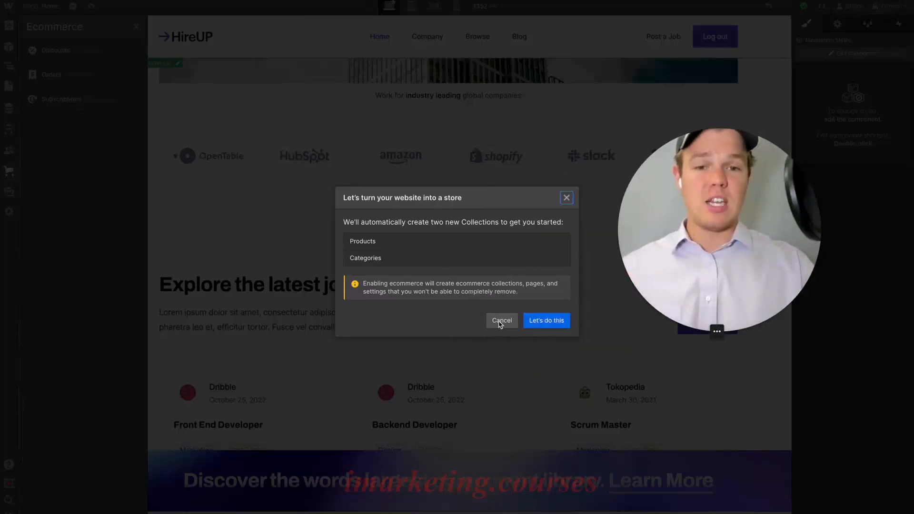
{"action": "left_click", "coordinate": [501, 321]}
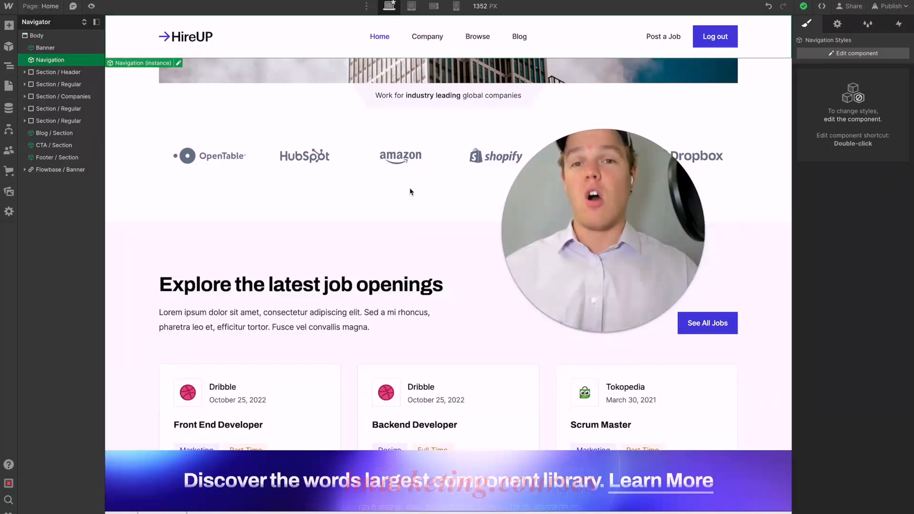
- Look through the site's page list and its uploaded assets, and open the site settings
{"action": "left_click", "coordinate": [8, 86]}
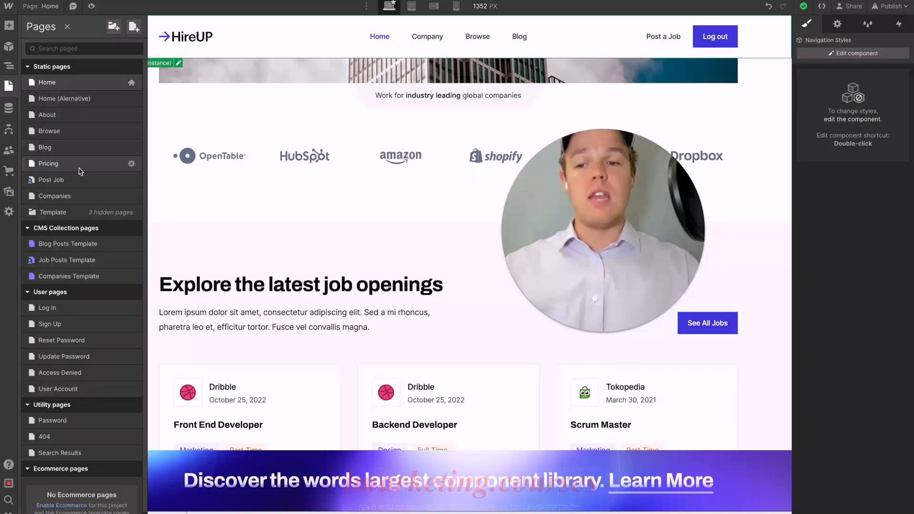
{"action": "scroll", "coordinate": [80, 171], "scroll_direction": "down", "scroll_amount": 1}
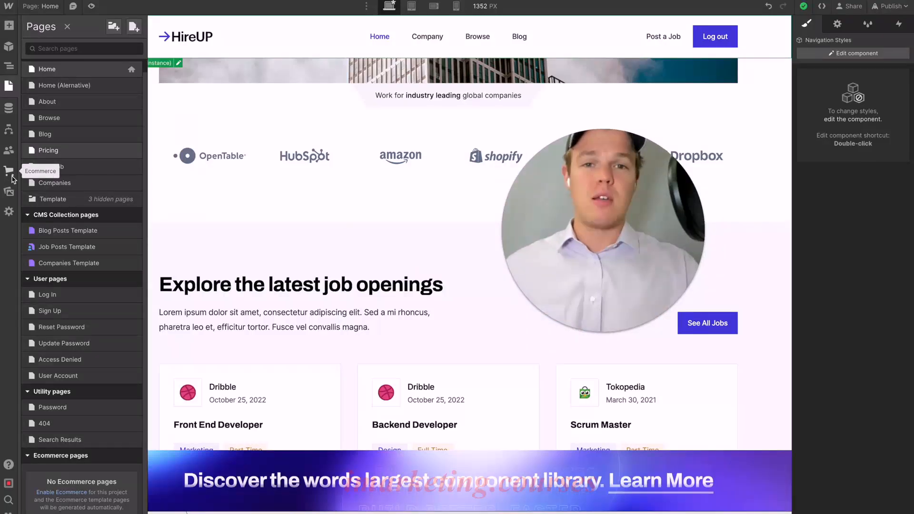
{"action": "left_click", "coordinate": [9, 191]}
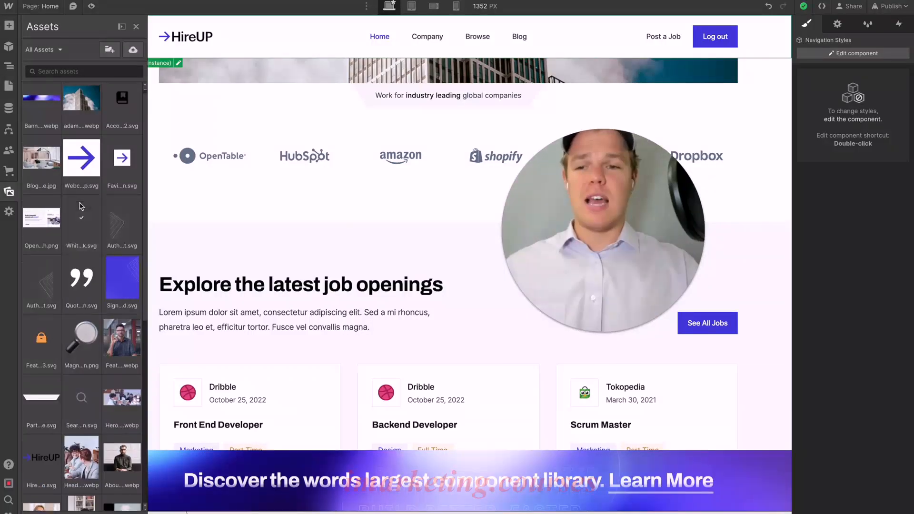
{"action": "scroll", "coordinate": [98, 160], "scroll_direction": "down", "scroll_amount": 7}
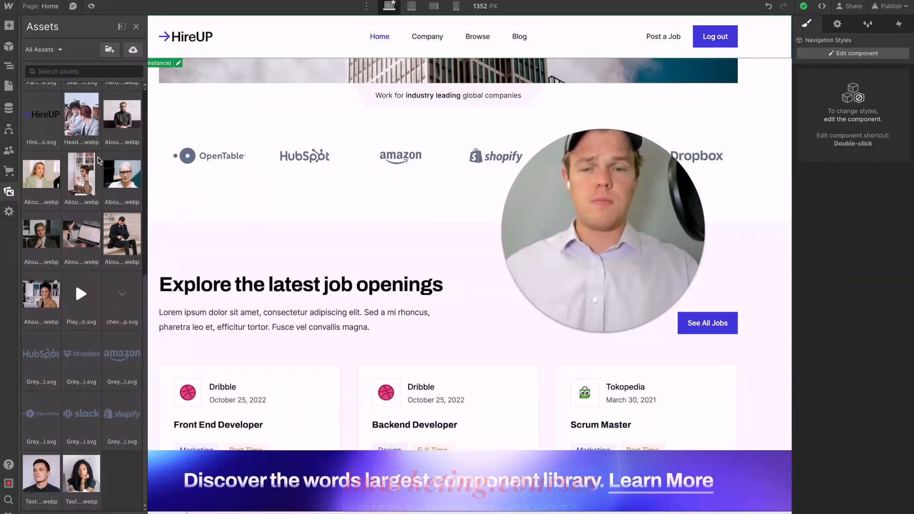
{"action": "left_click", "coordinate": [9, 212]}
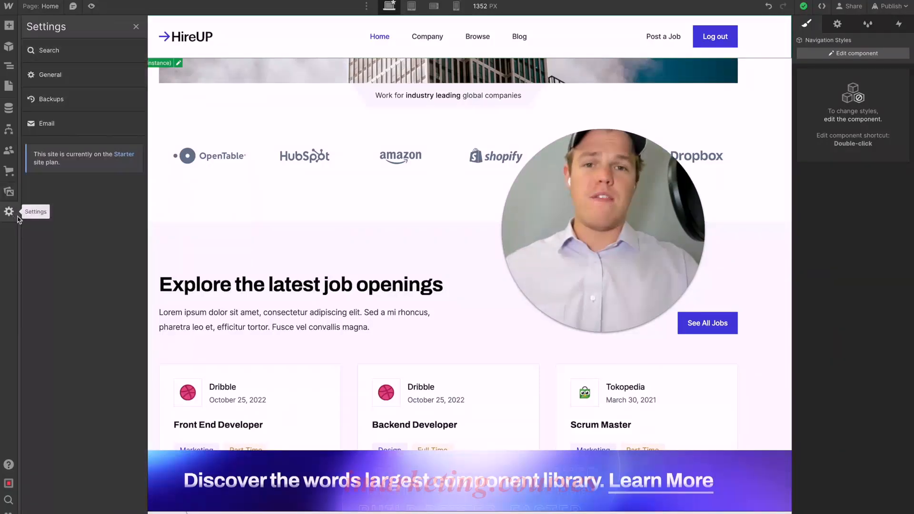
- Check the general site settings and save a new site backup with the description "Phase 1.0"
{"action": "left_click", "coordinate": [71, 82]}
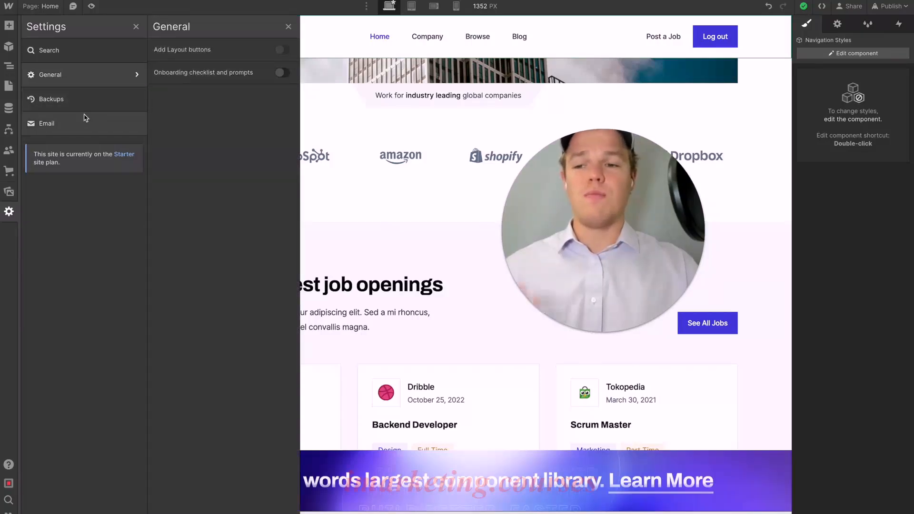
{"action": "left_click", "coordinate": [85, 99]}
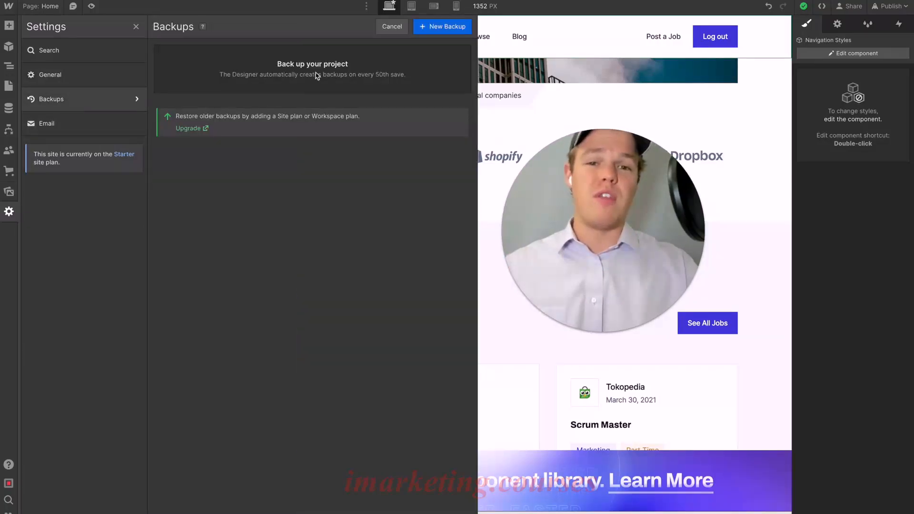
{"action": "left_click", "coordinate": [443, 26]}
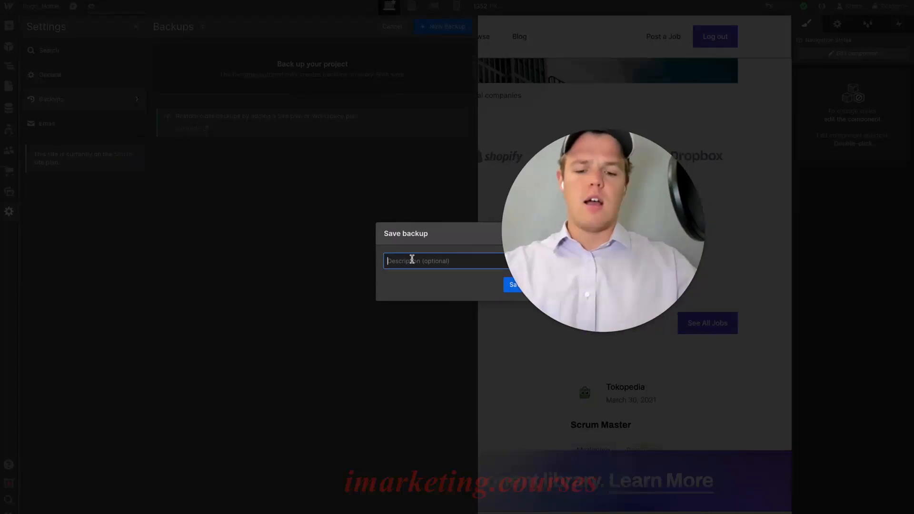
{"action": "type", "text": "Phase 1"}
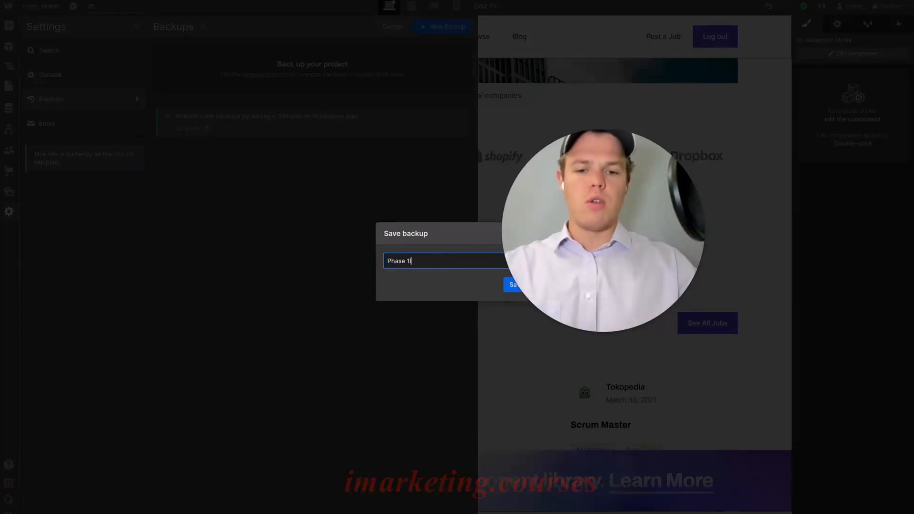
{"action": "key", "text": "BackSpace"}
{"action": "key", "text": "BackSpace"}
{"action": "type", "text": ".0"}
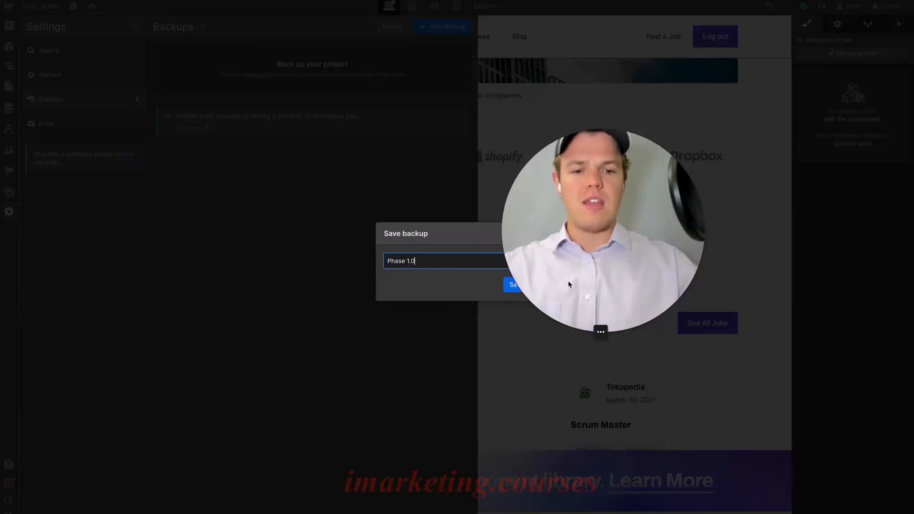
{"action": "left_click", "coordinate": [514, 286]}
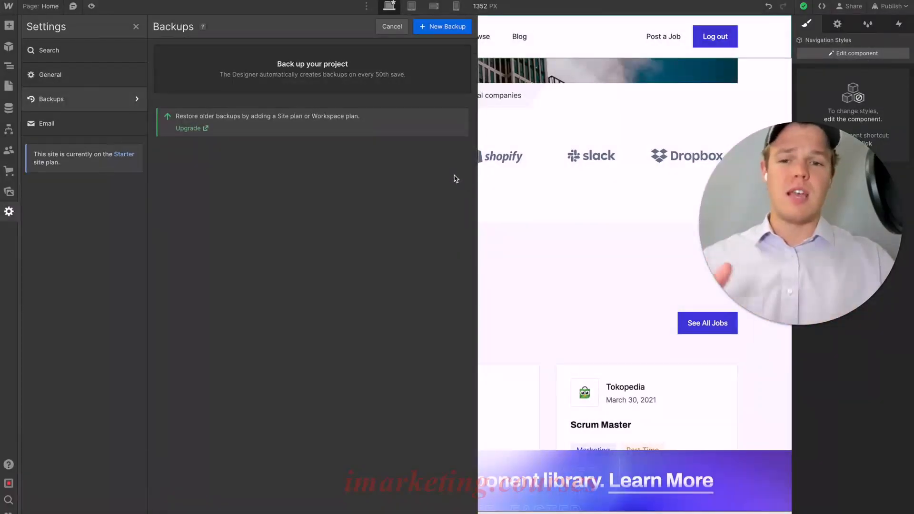
- Reload the site's backup list, look at the options for the Phase 1.0 backup, and return to the home page
{"action": "left_click", "coordinate": [91, 83]}
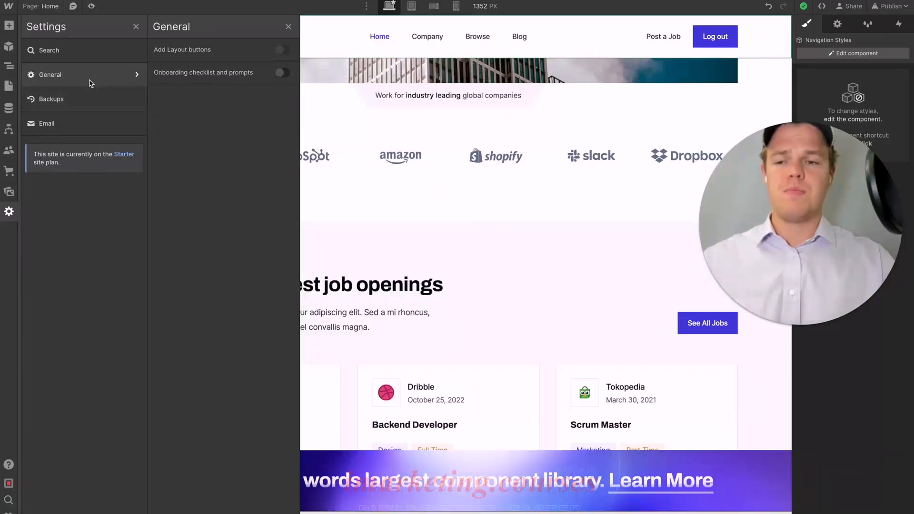
{"action": "left_click", "coordinate": [81, 99]}
{"action": "mouse_move", "coordinate": [201, 67]}
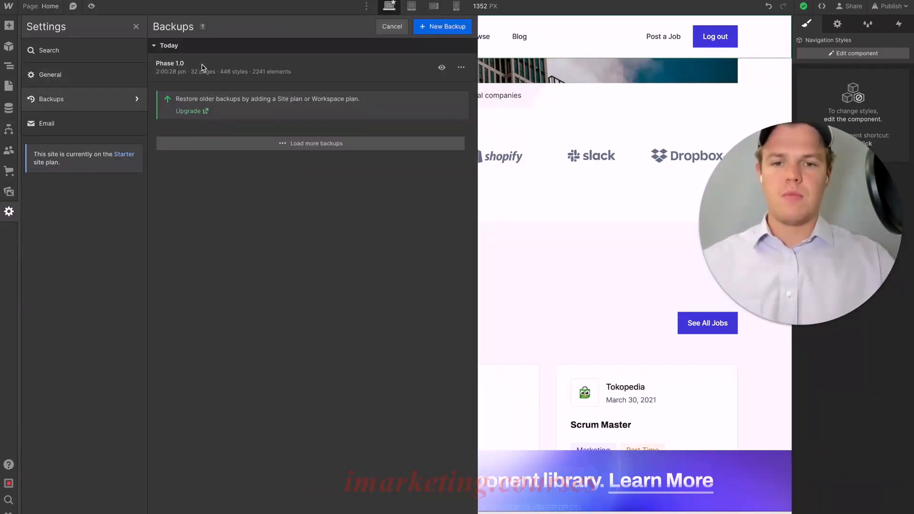
{"action": "left_click", "coordinate": [461, 67]}
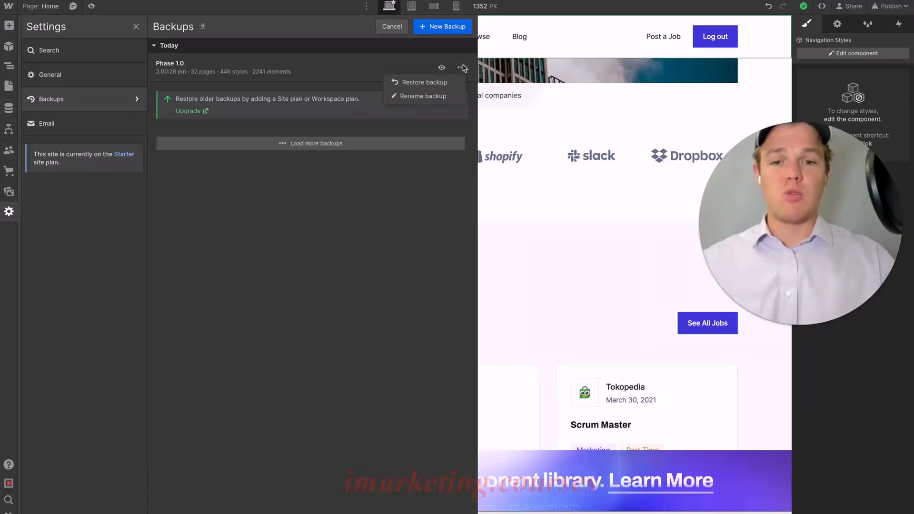
{"action": "left_click", "coordinate": [569, 104]}
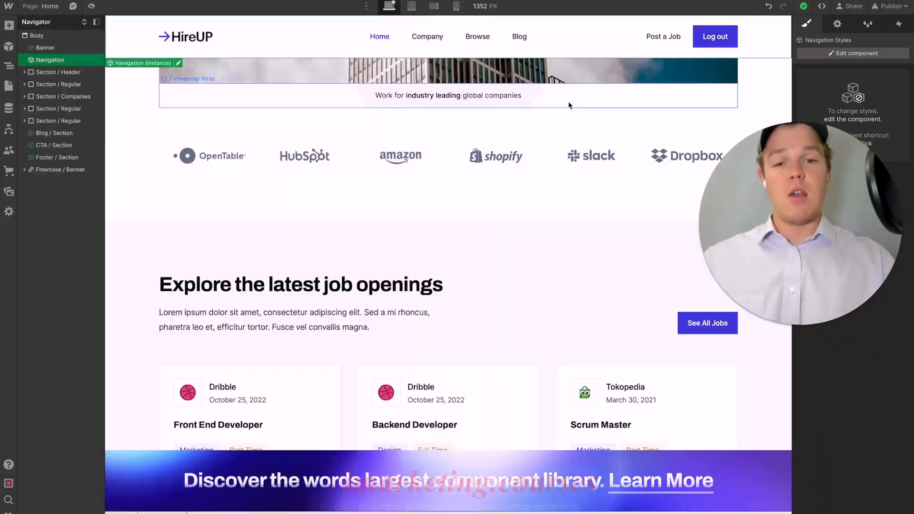
{"action": "scroll", "coordinate": [476, 131], "scroll_direction": "up", "scroll_amount": 10}
{"action": "scroll", "coordinate": [470, 132], "scroll_direction": "down", "scroll_amount": 10}
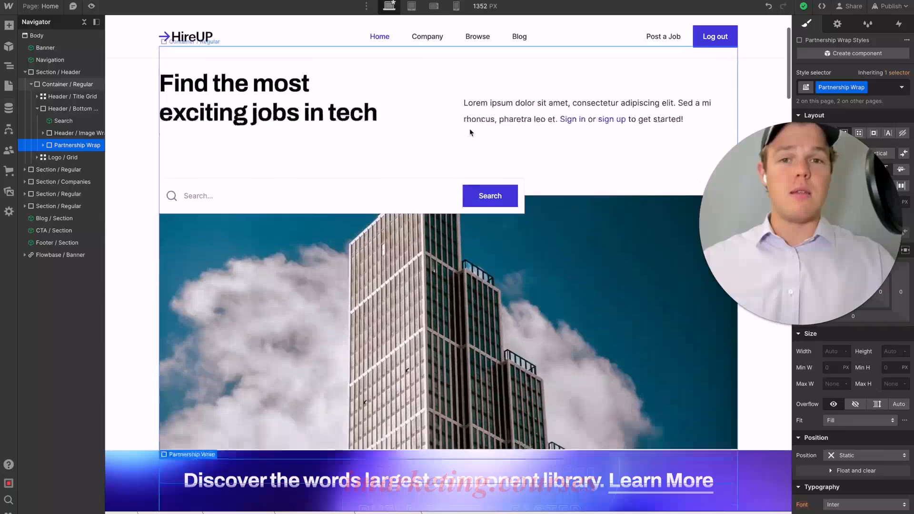
{"action": "scroll", "coordinate": [470, 132], "scroll_direction": "down", "scroll_amount": 2}
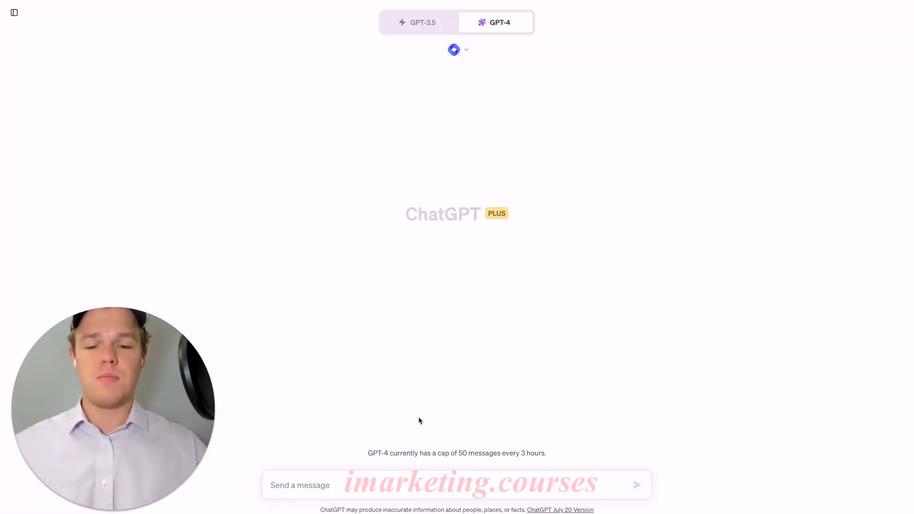
- Switch to ChatGPT with GPT-4 and tell it this chat will be used to build a landing page for our AI automation agency
{"action": "type", "text": "We ar"}
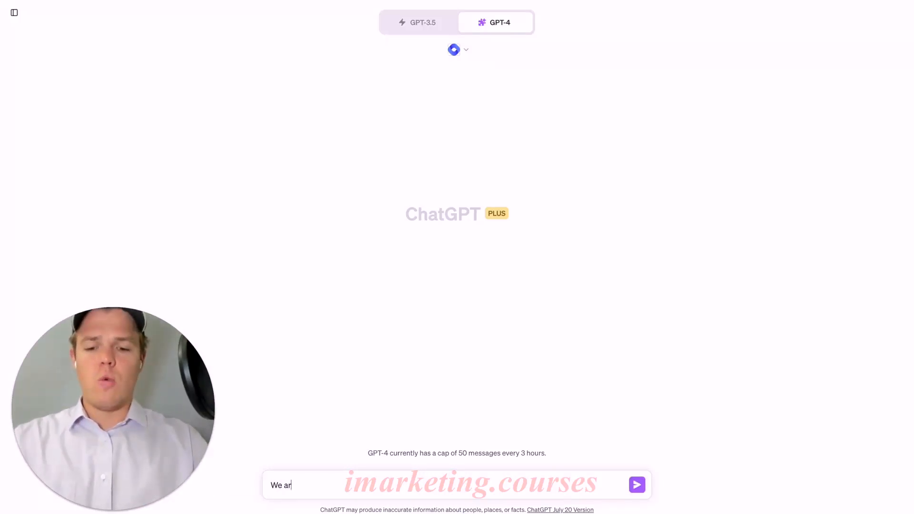
{"action": "type", "text": "e going to use this chat to build a landin gpage for our ai auto"}
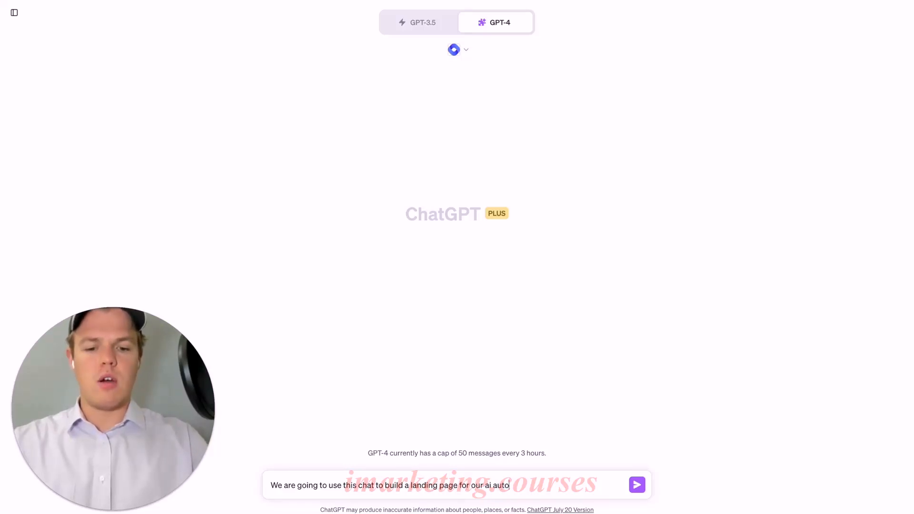
{"action": "type", "text": "n agency"}
{"action": "key", "text": "Return"}
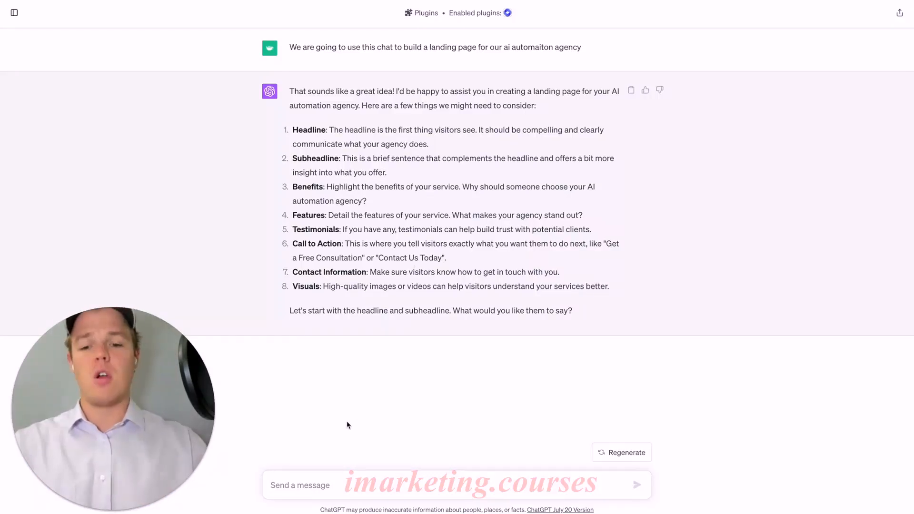
- Ask ChatGPT to give 10 examples of potential business names
{"action": "type", "text": "Give me"}
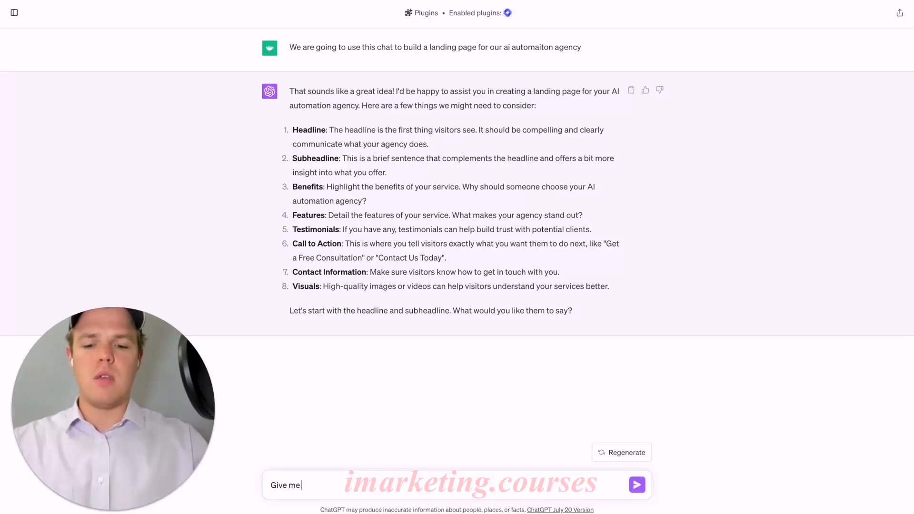
{"action": "type", "text": " 10 example"}
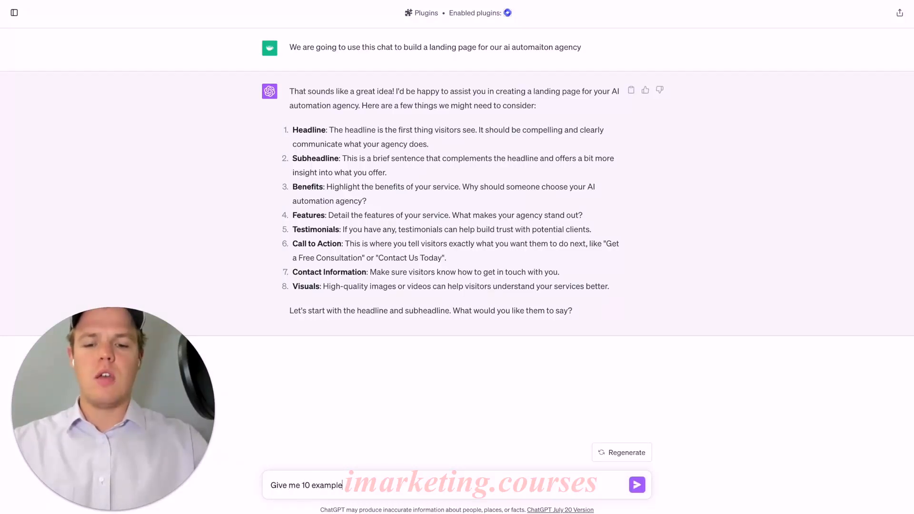
{"action": "type", "text": "s of pote"}
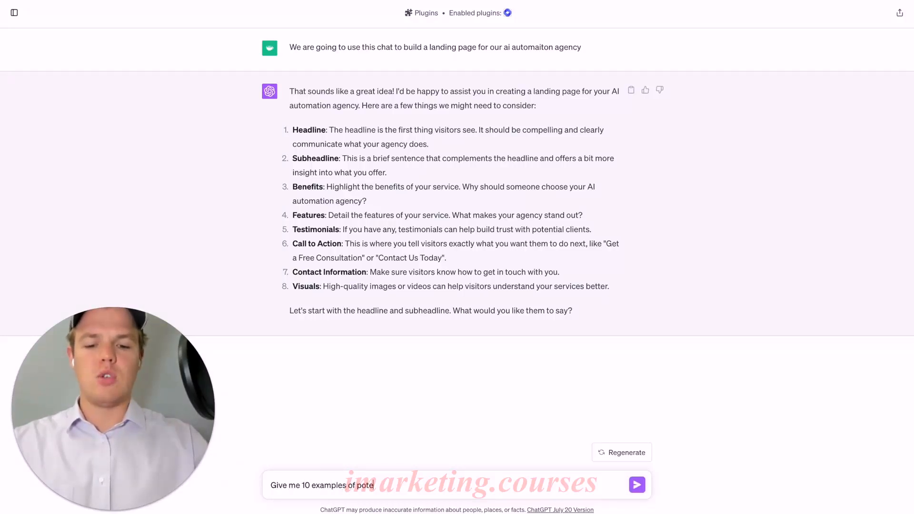
{"action": "type", "text": "ntial business names"}
{"action": "key", "text": "Return"}
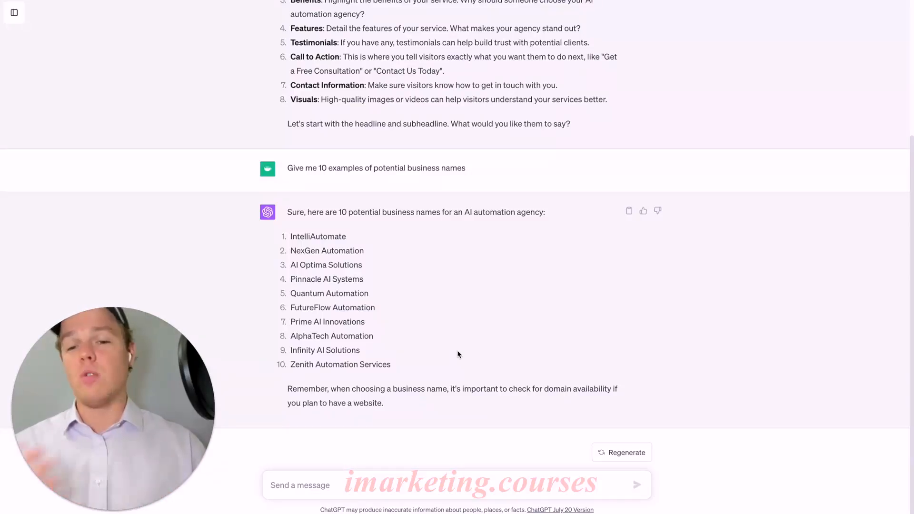
- Copy "Infinity AI Solutions" from the name list into a new message beginning "Ok we are going to choose:"
{"action": "left_click_drag", "start_coordinate": [362, 352], "coordinate": [292, 352]}
{"action": "key", "text": "ctrl+c"}
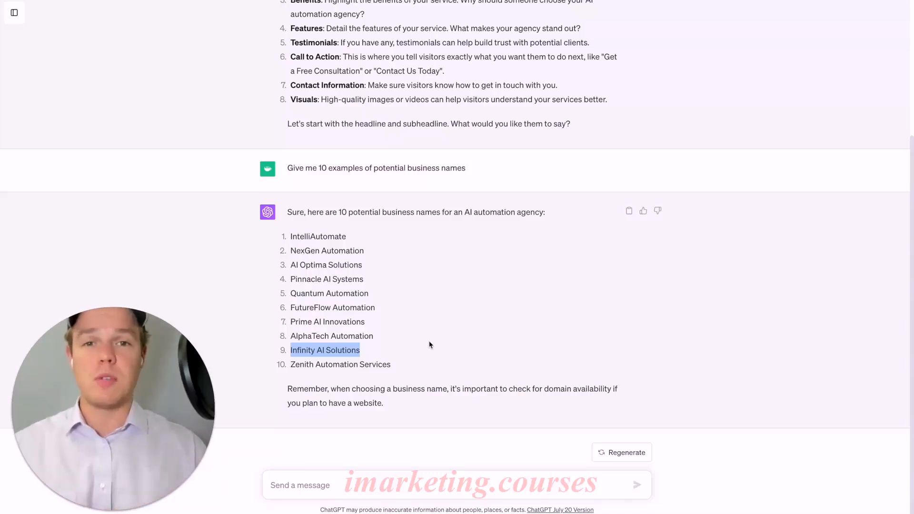
{"action": "type", "text": "Ok we are goi"}
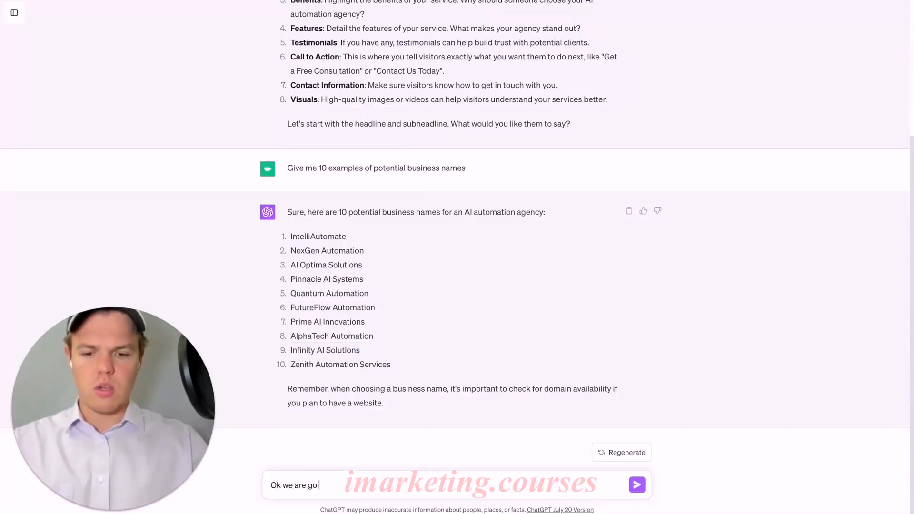
{"action": "type", "text": "ng to choose:"}
{"action": "key", "text": "ctrl+v"}
{"action": "key", "text": "shift+Return"}
- Add "This will be an ai automation agency dedicated for the social media niche, and content generation" to the message and send it
{"action": "type", "text": "This will be an ai automation agency "}
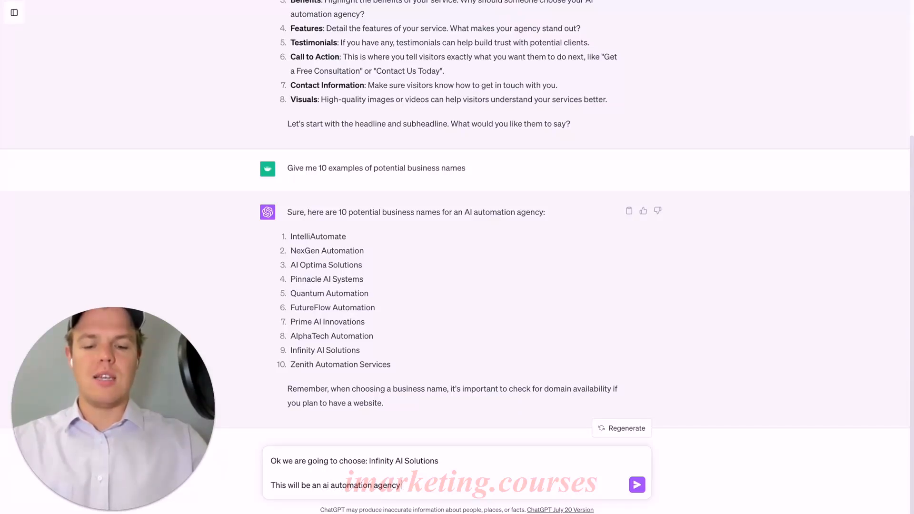
{"action": "type", "text": "dedicated for the social"}
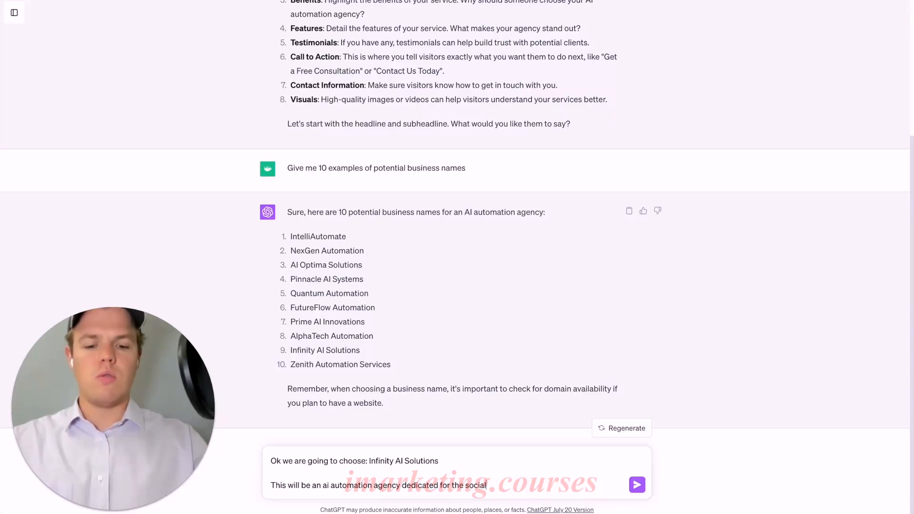
{"action": "type", "text": " media niche, and content gen"}
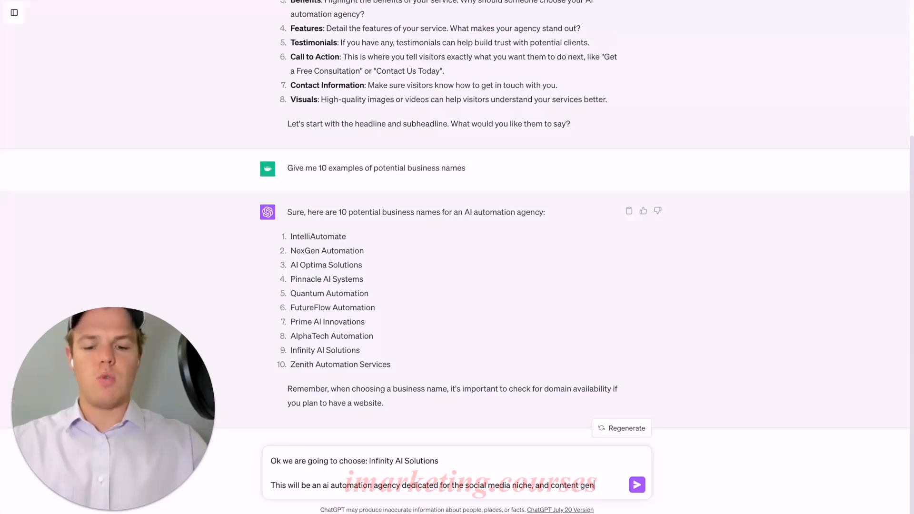
{"action": "type", "text": "eration"}
{"action": "key", "text": "Return"}
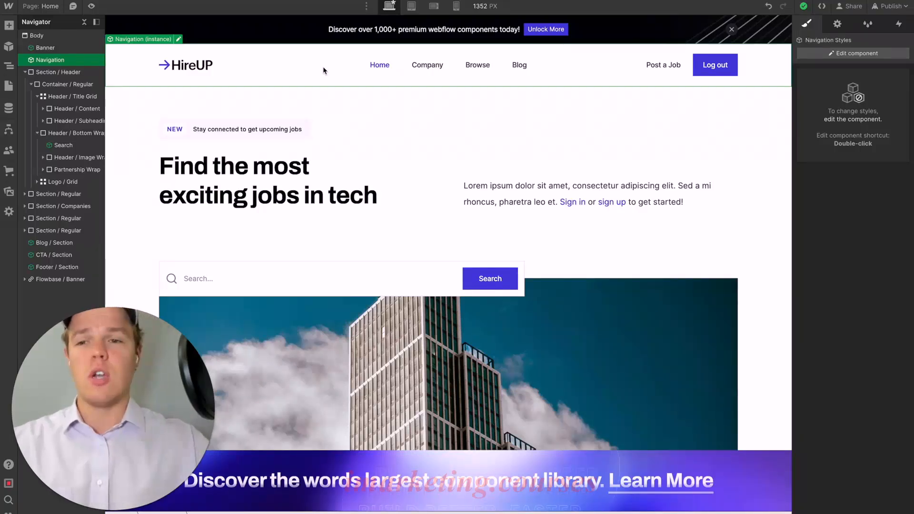
- Switch to the Webflow Designer and, inside the Navigation component, delete the Nav Menu and its Navigation / Middle container
{"action": "left_click", "coordinate": [179, 39]}
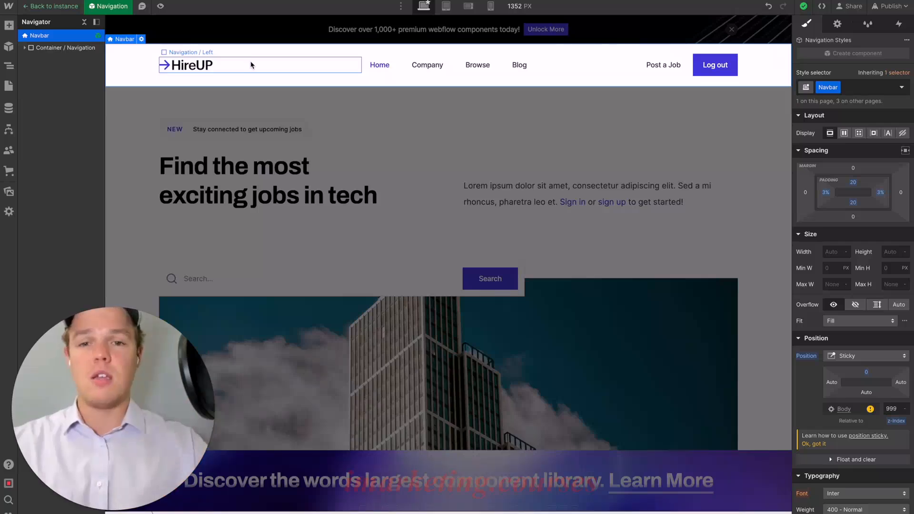
{"action": "left_click", "coordinate": [427, 67]}
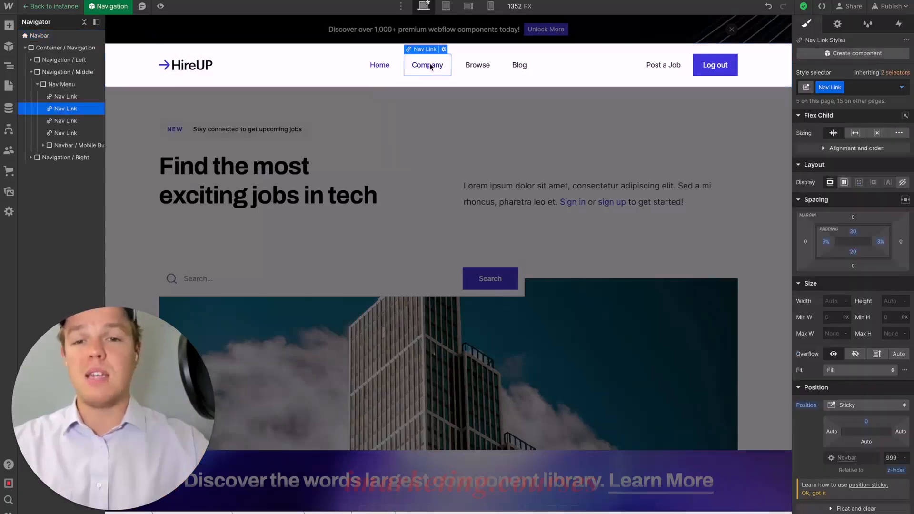
{"action": "left_click", "coordinate": [375, 68]}
{"action": "left_click", "coordinate": [87, 85]}
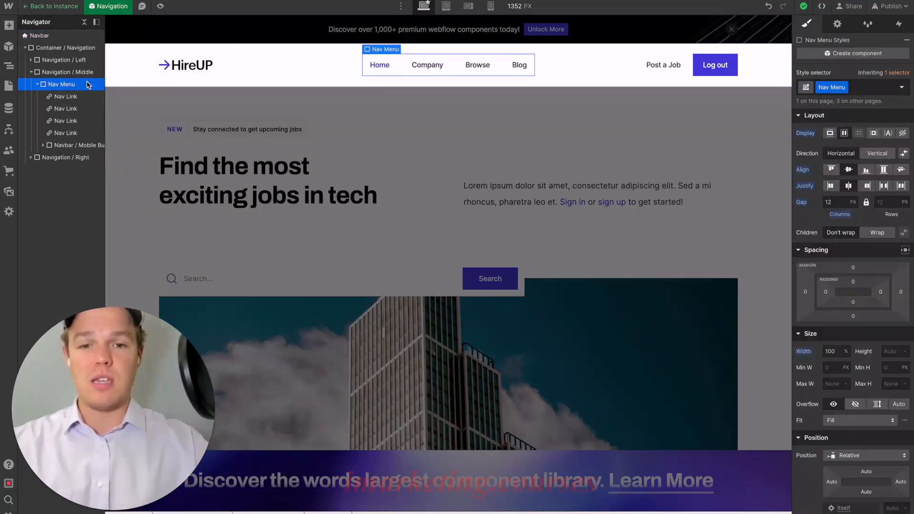
{"action": "key", "text": "Delete"}
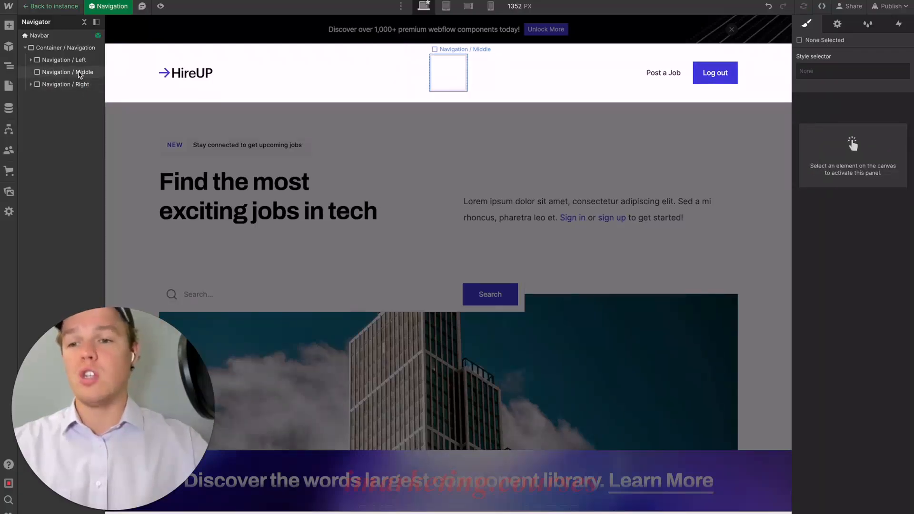
{"action": "left_click", "coordinate": [80, 72]}
{"action": "key", "text": "Delete"}
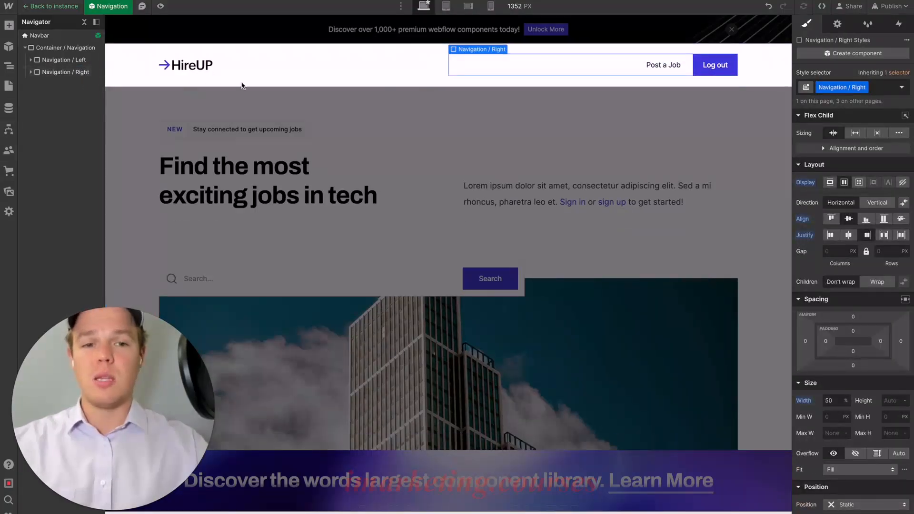
{"action": "left_click", "coordinate": [628, 104]}
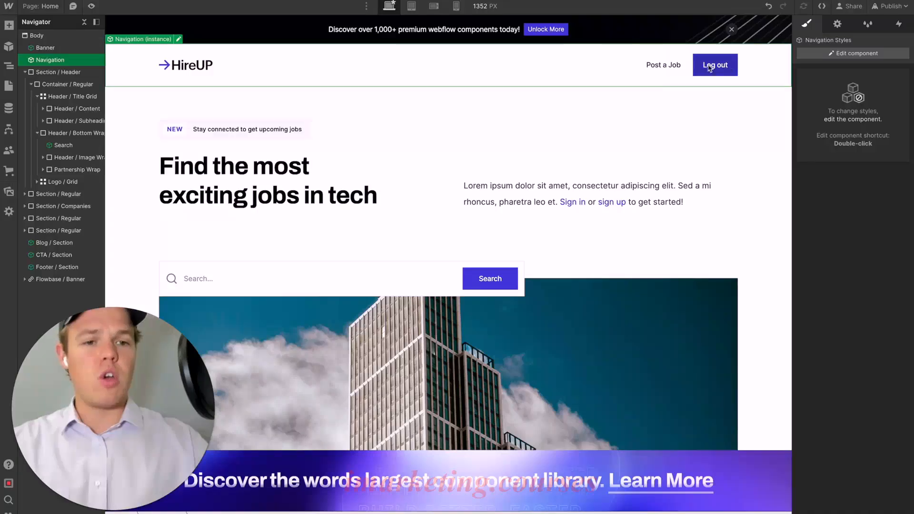
- Reopen the Navigation component for editing and display the login button in its logged-out state through its settings
{"action": "double_click", "coordinate": [653, 73]}
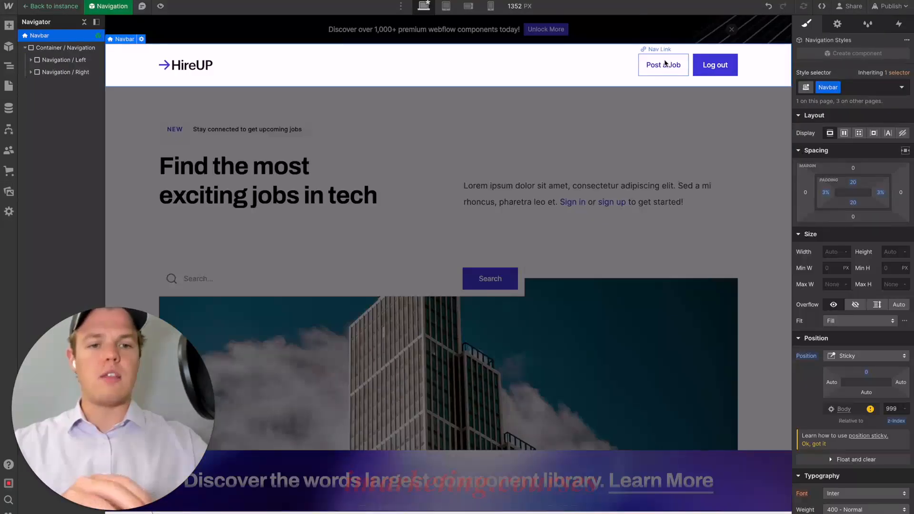
{"action": "left_click", "coordinate": [665, 63]}
{"action": "left_click", "coordinate": [714, 66]}
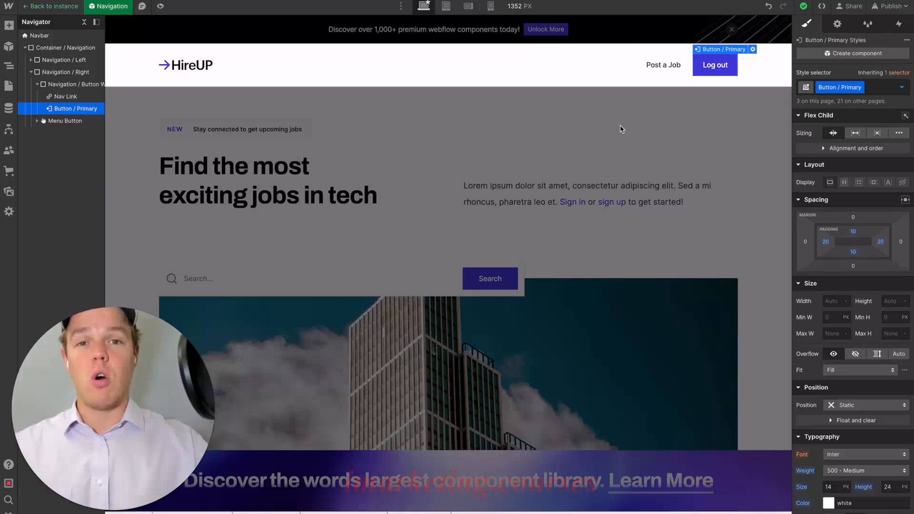
{"action": "key", "text": "a"}
{"action": "left_click", "coordinate": [758, 50]}
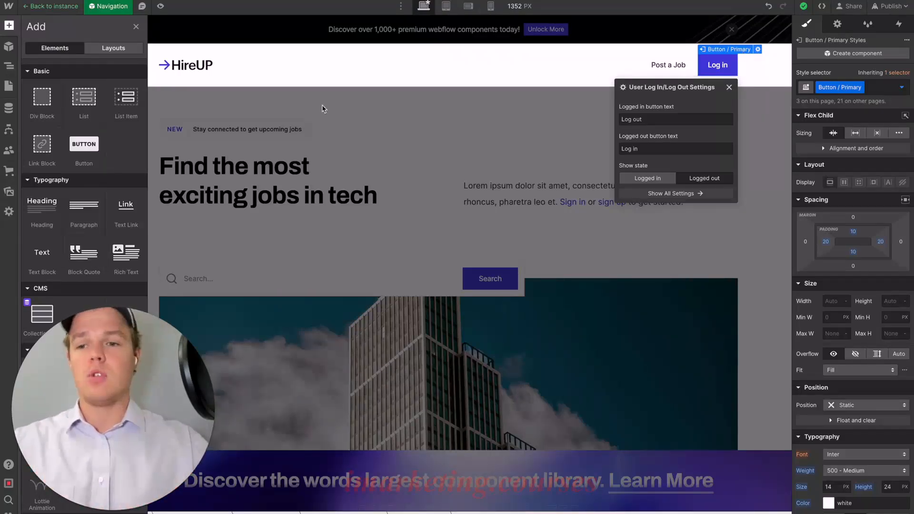
- Add a Button element between the Post a Job link and the login button in the navbar, and select it
{"action": "left_click_drag", "start_coordinate": [87, 145], "coordinate": [698, 70]}
{"action": "left_click", "coordinate": [685, 67]}
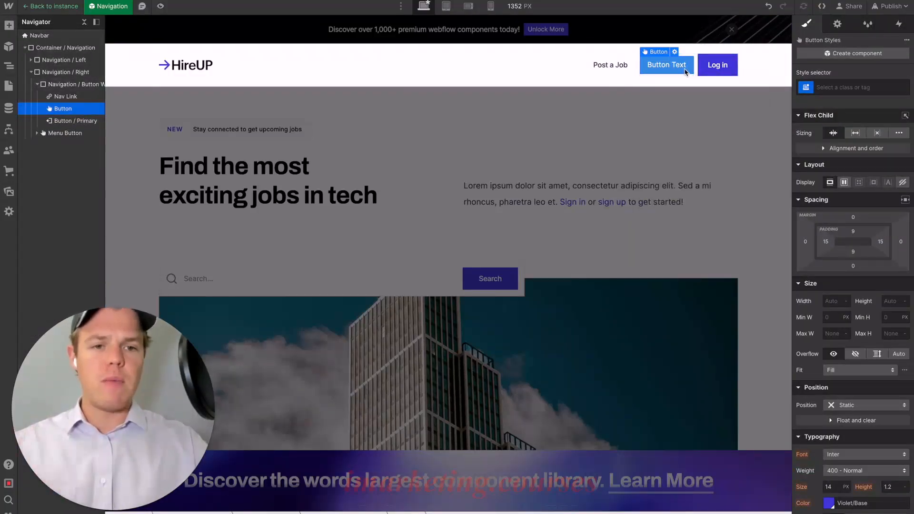
- Apply the existing Button / Primary class to the new navbar button so it matches the login button's style
{"action": "left_click", "coordinate": [713, 69]}
{"action": "left_click", "coordinate": [690, 68]}
{"action": "left_click", "coordinate": [718, 68]}
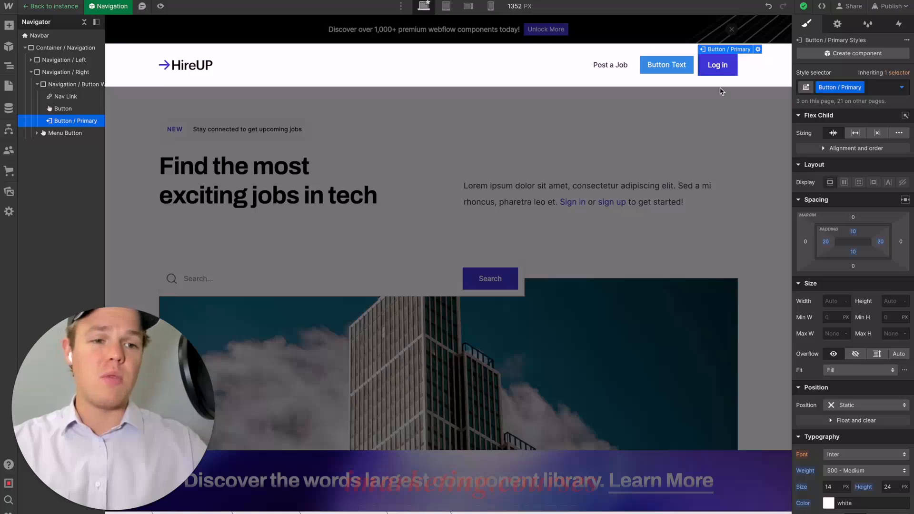
{"action": "left_click", "coordinate": [667, 65]}
{"action": "left_click", "coordinate": [831, 88]}
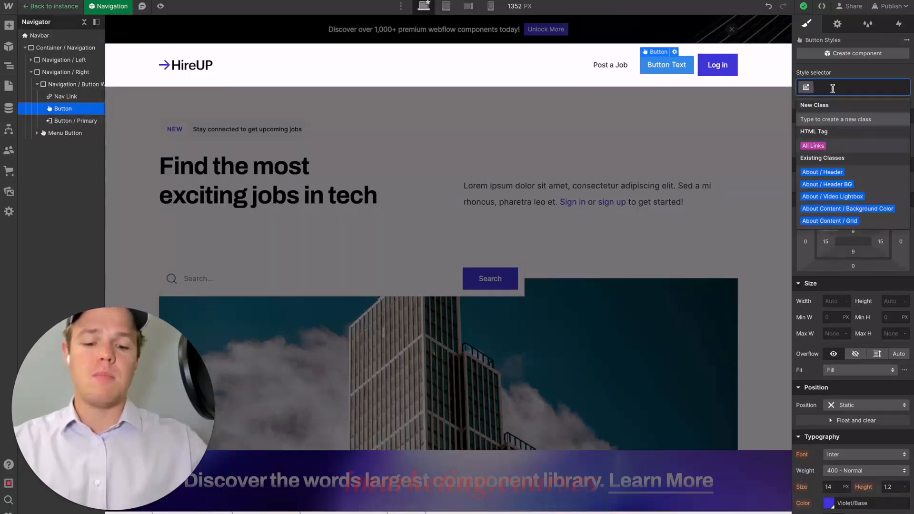
{"action": "type", "text": "button"}
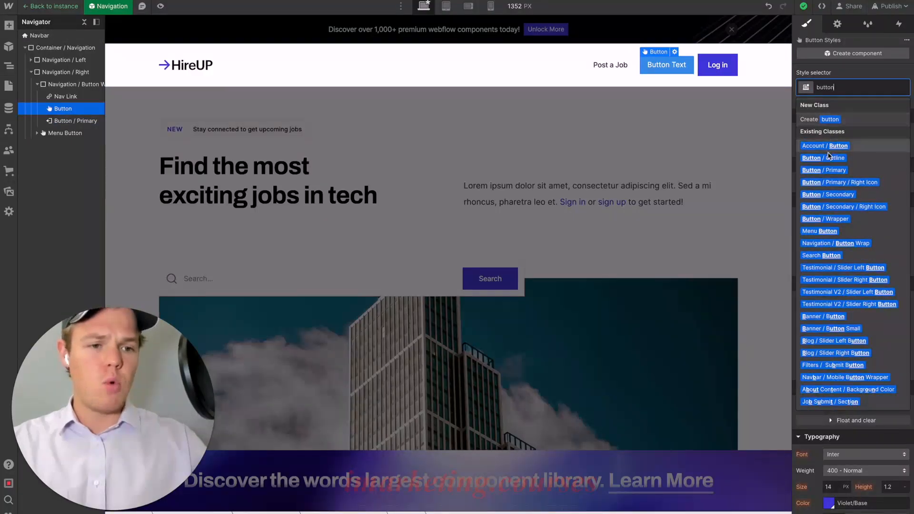
{"action": "left_click", "coordinate": [829, 170]}
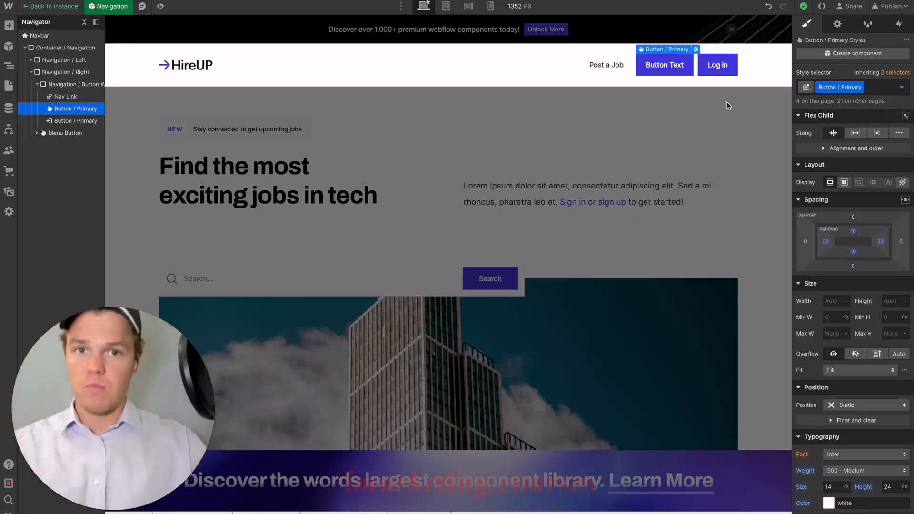
- Delete the Log in button from the navbar and change the remaining button's text to "Schedule a Call"
{"action": "left_click", "coordinate": [721, 72]}
{"action": "key", "text": "Delete"}
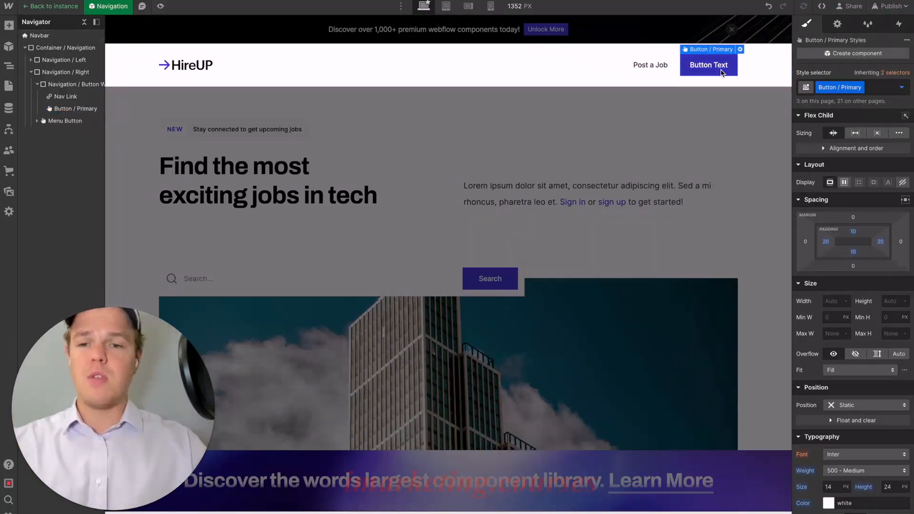
{"action": "left_click", "coordinate": [721, 72]}
{"action": "double_click", "coordinate": [720, 71]}
{"action": "type", "text": "Schedule a Call"}
{"action": "double_click", "coordinate": [719, 100]}
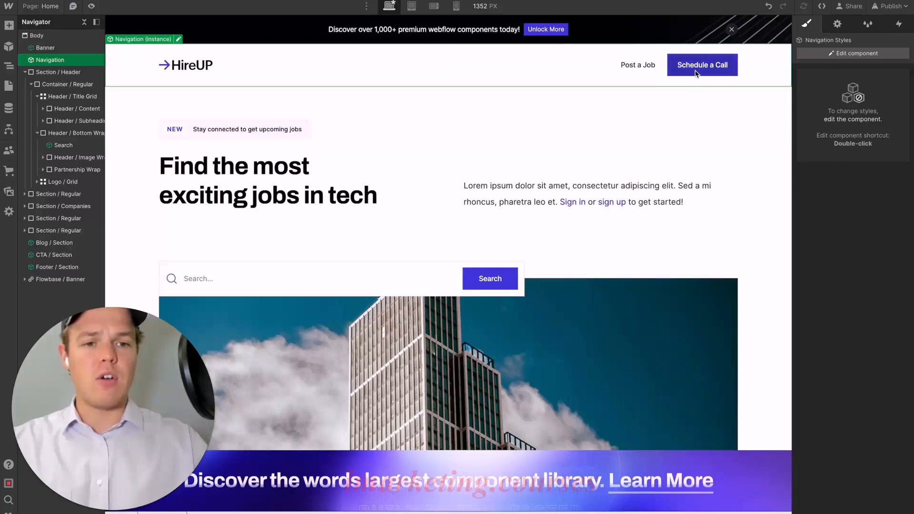
- Publish the site with the new navbar button to the selected staging domain
{"action": "double_click", "coordinate": [696, 74]}
{"action": "double_click", "coordinate": [669, 98]}
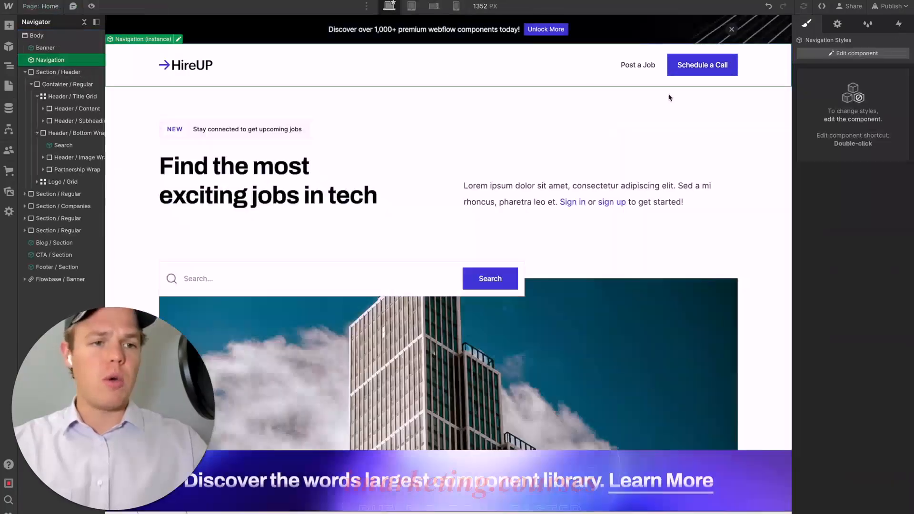
{"action": "left_click", "coordinate": [889, 6]}
{"action": "left_click", "coordinate": [857, 157]}
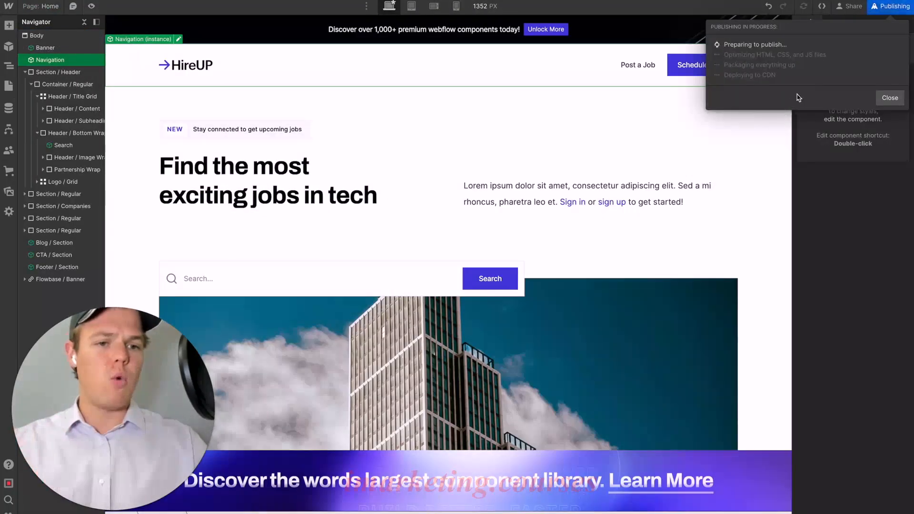
{"action": "double_click", "coordinate": [751, 68]}
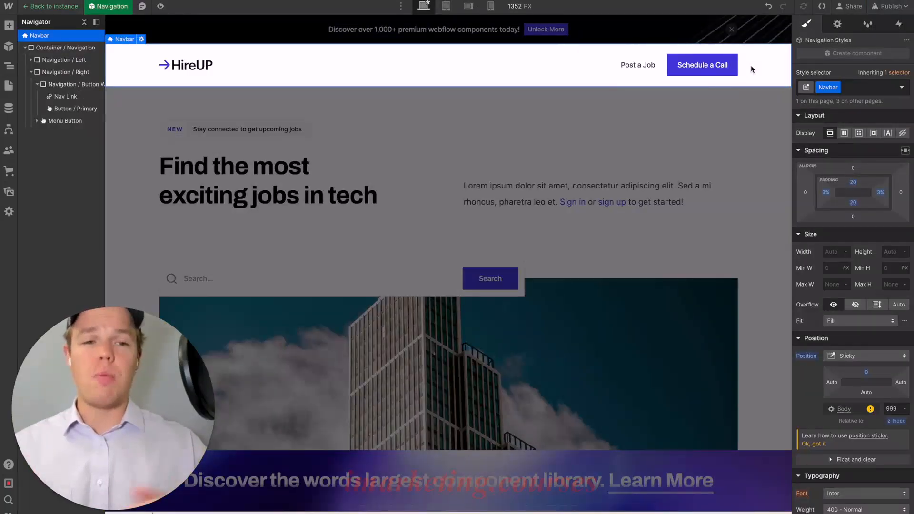
{"action": "left_click", "coordinate": [706, 73]}
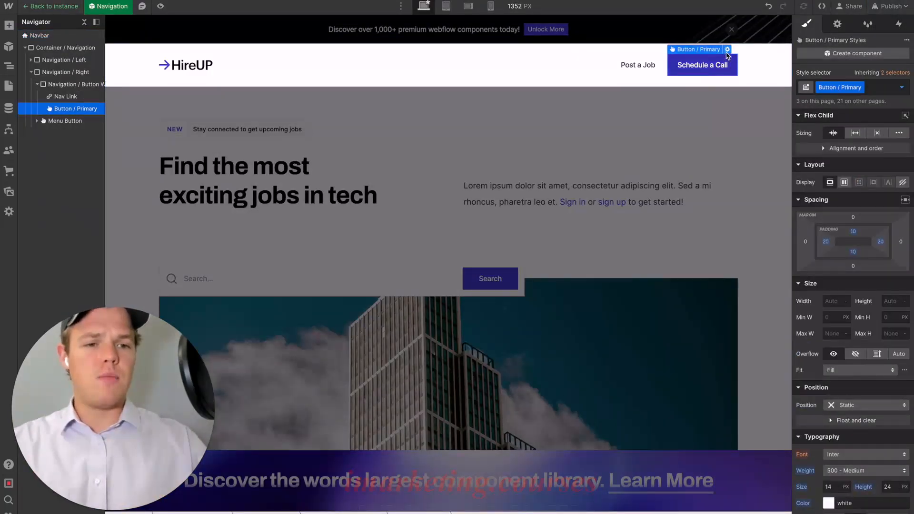
{"action": "left_click", "coordinate": [727, 50]}
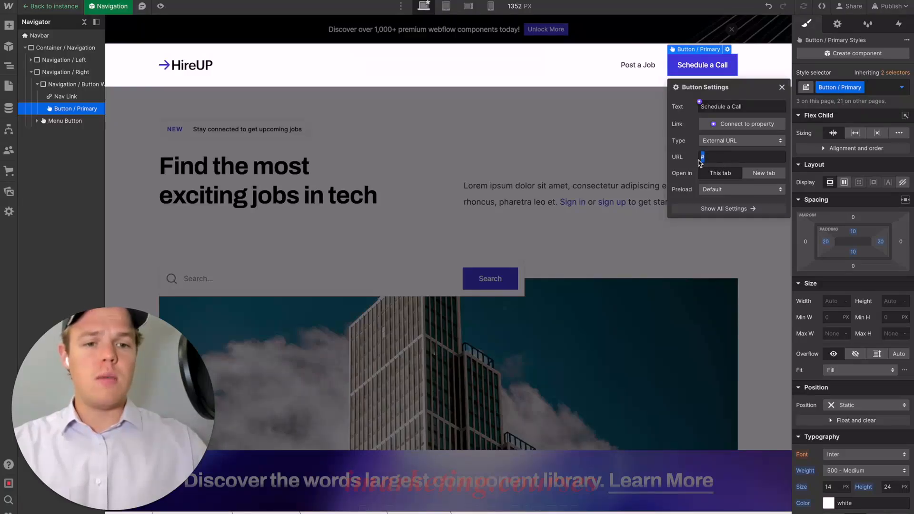
{"action": "key", "text": "ctrl+v"}
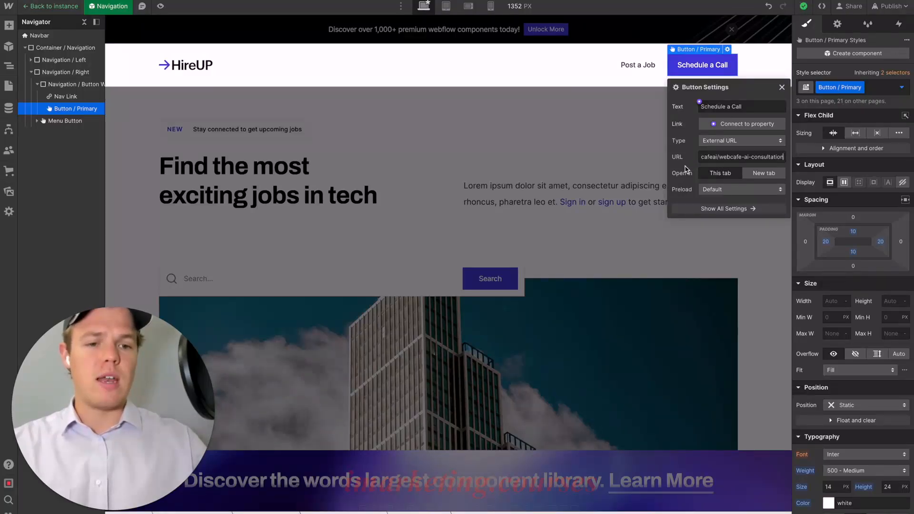
{"action": "key", "text": "Return"}
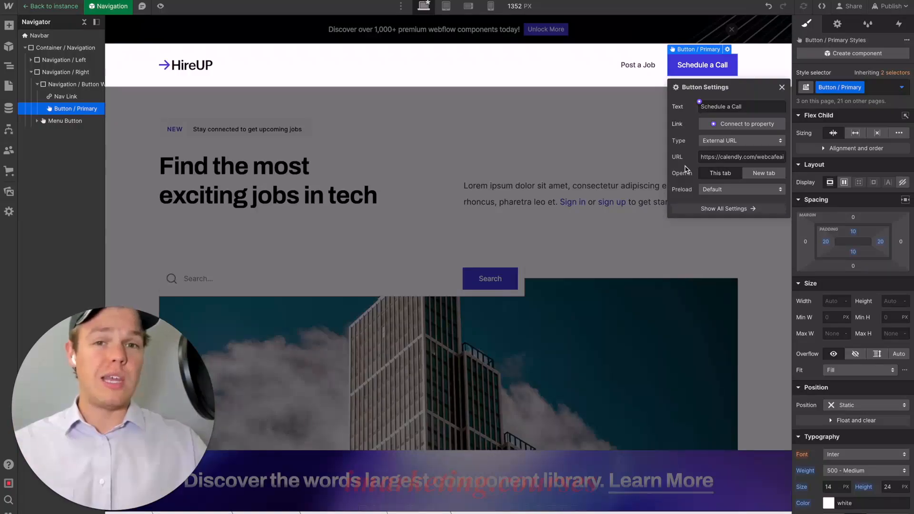
{"action": "left_click", "coordinate": [766, 176]}
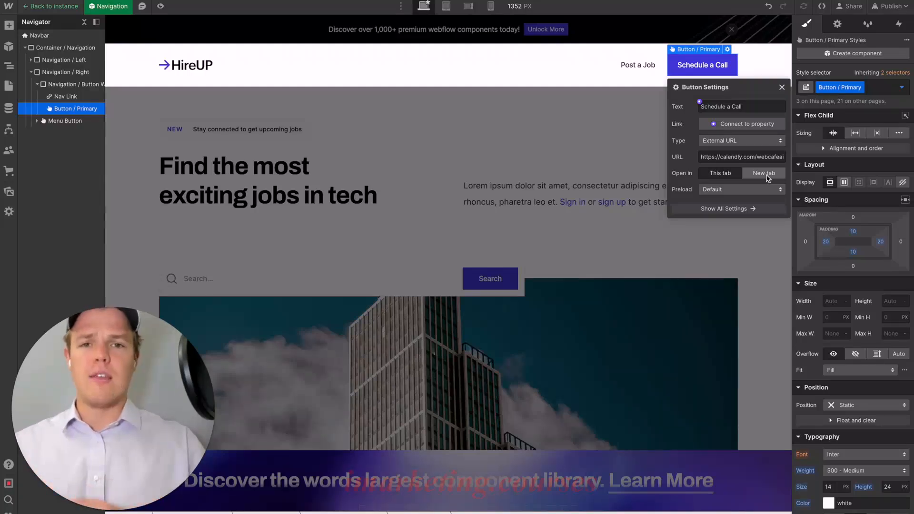
{"action": "left_click", "coordinate": [768, 178]}
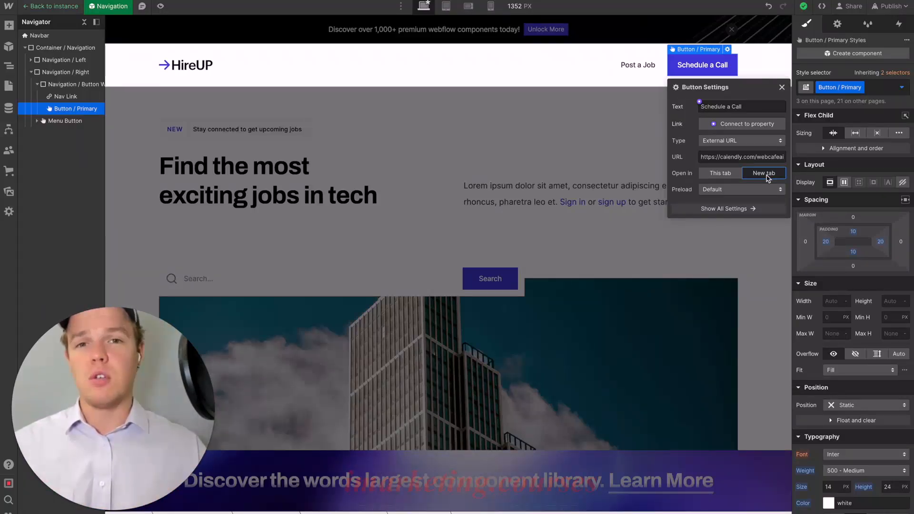
{"action": "left_click", "coordinate": [626, 130]}
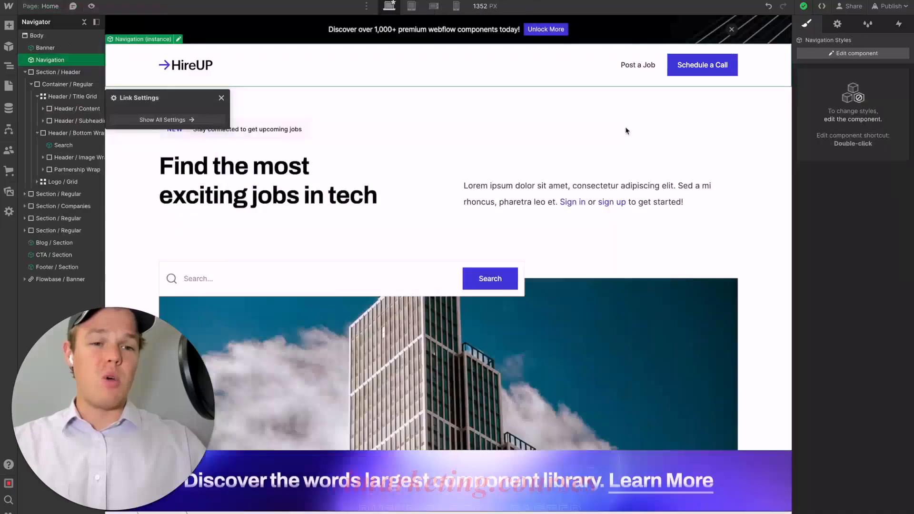
- Republish the site with the linked Schedule a Call button to aiaa-template.webflow.io
{"action": "left_click", "coordinate": [889, 5]}
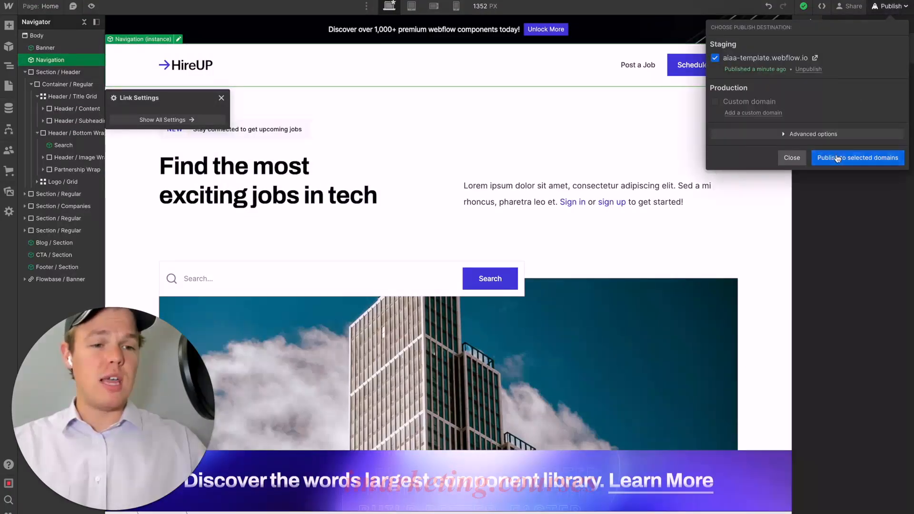
{"action": "left_click", "coordinate": [857, 156]}
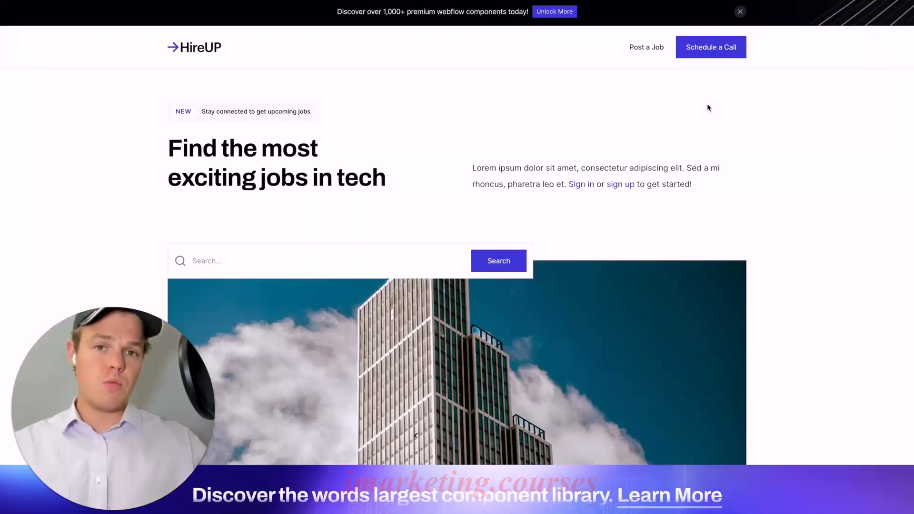
{"action": "left_click", "coordinate": [715, 49]}
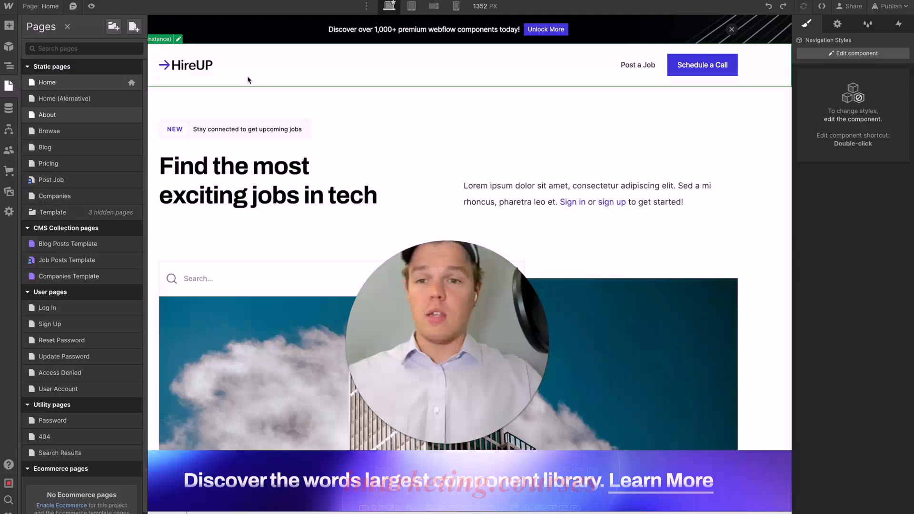
- Inside the Navigation component, replace the HireUP logo image with the Marketplace Logo coffee cup asset
{"action": "left_click", "coordinate": [206, 69]}
{"action": "double_click", "coordinate": [206, 69]}
{"action": "left_click", "coordinate": [198, 70]}
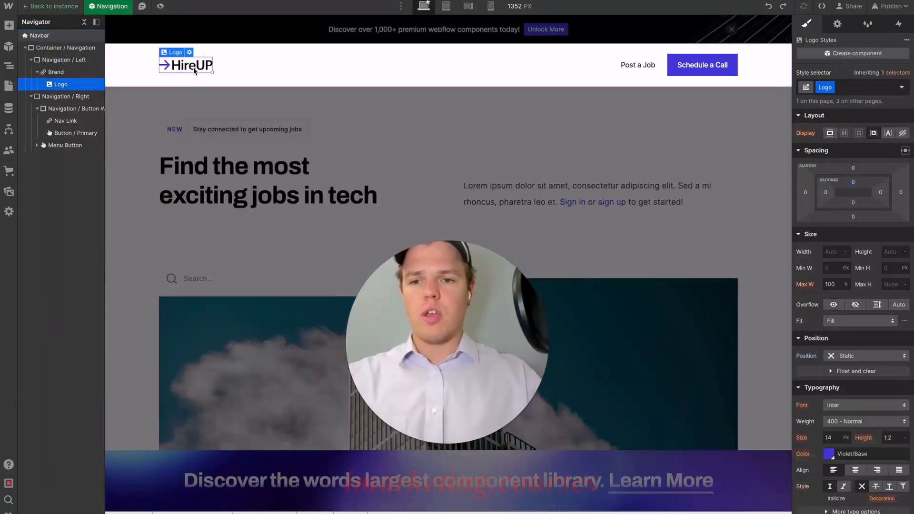
{"action": "left_click", "coordinate": [190, 53]}
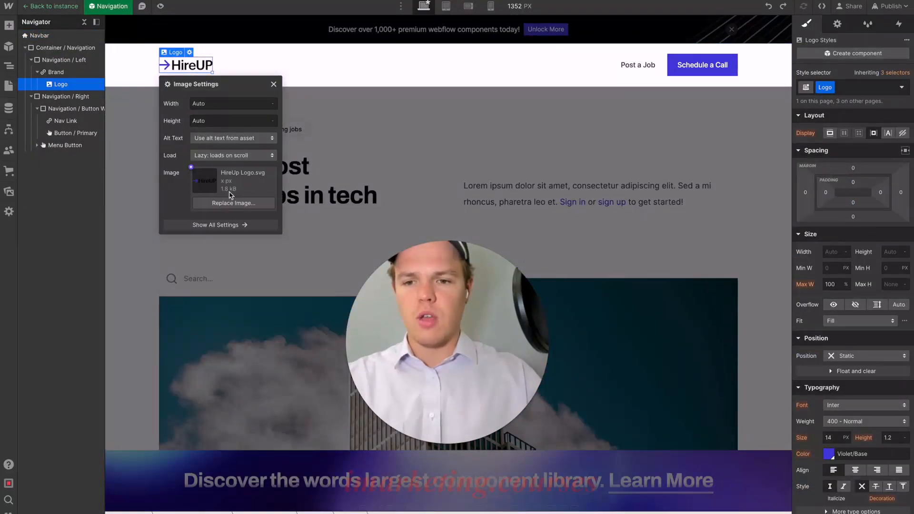
{"action": "left_click", "coordinate": [218, 202]}
{"action": "left_click", "coordinate": [54, 107]}
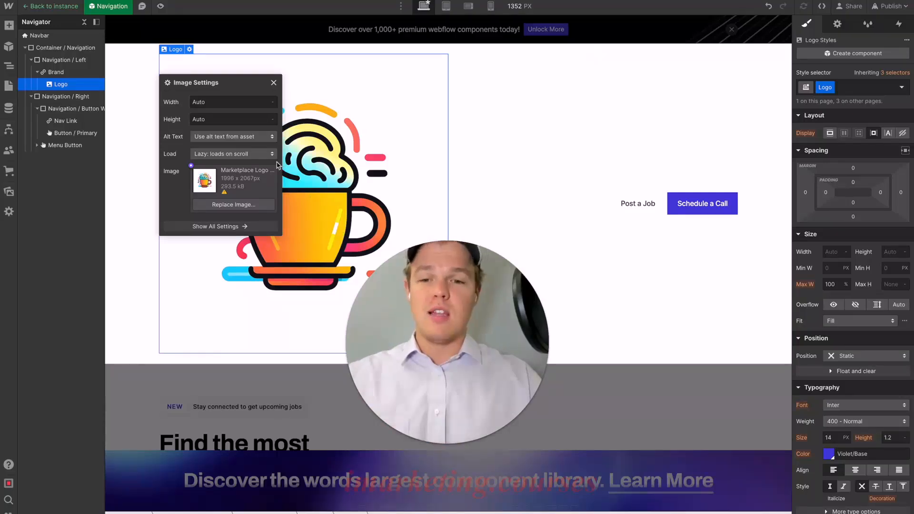
- Set the navbar logo's width to 60 px and leave the Navigation component
{"action": "left_click", "coordinate": [208, 106]}
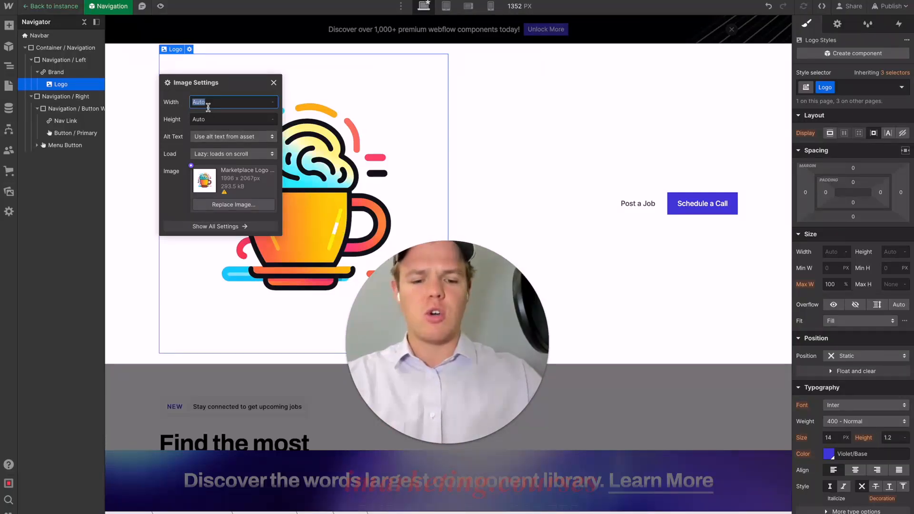
{"action": "key", "text": "Return"}
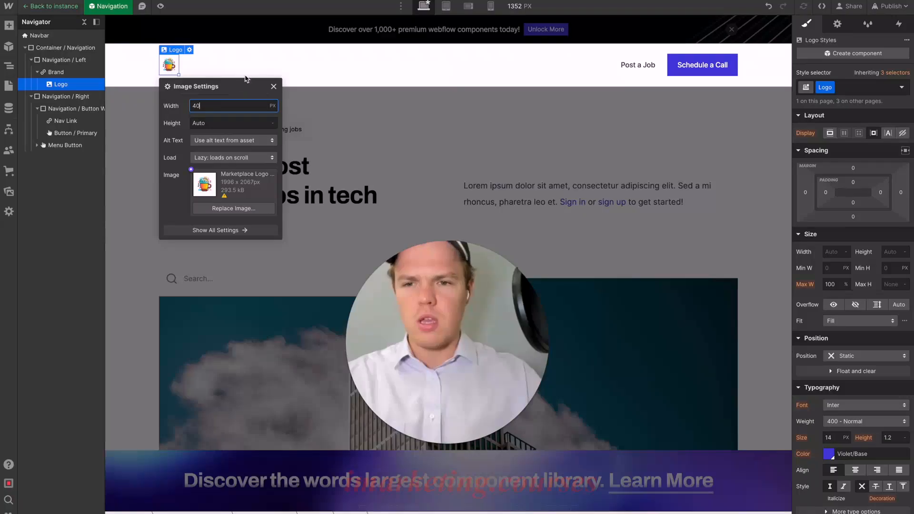
{"action": "type", "text": "60"}
{"action": "key", "text": "Return"}
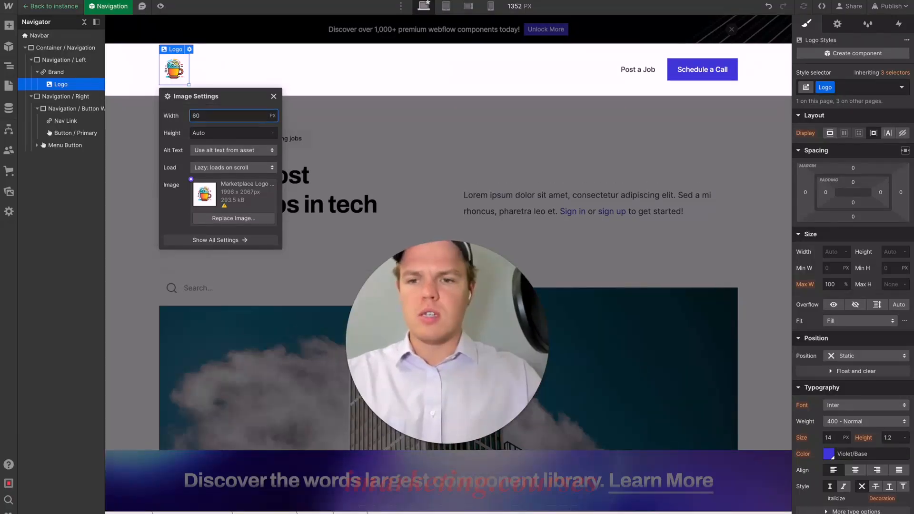
{"action": "left_click", "coordinate": [274, 95]}
{"action": "left_click", "coordinate": [359, 171]}
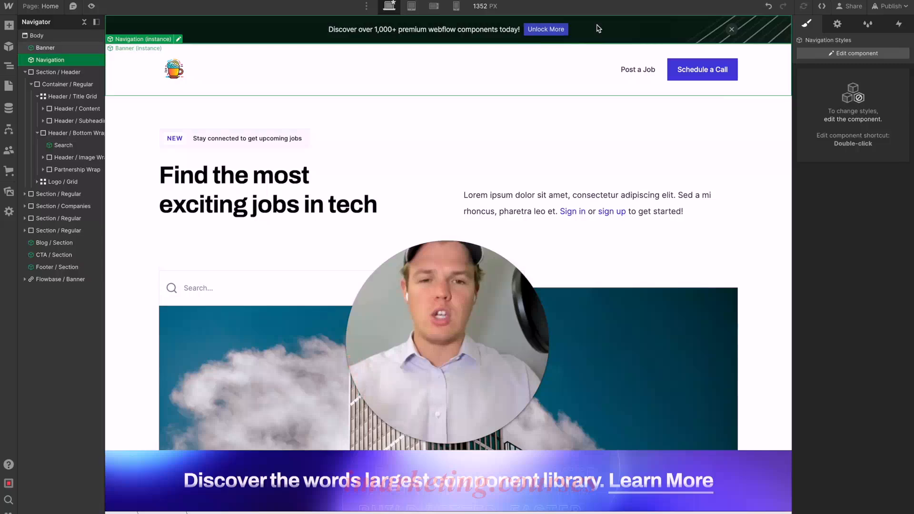
- Open the Banner component and put its announcement paragraph into text editing
{"action": "double_click", "coordinate": [324, 38]}
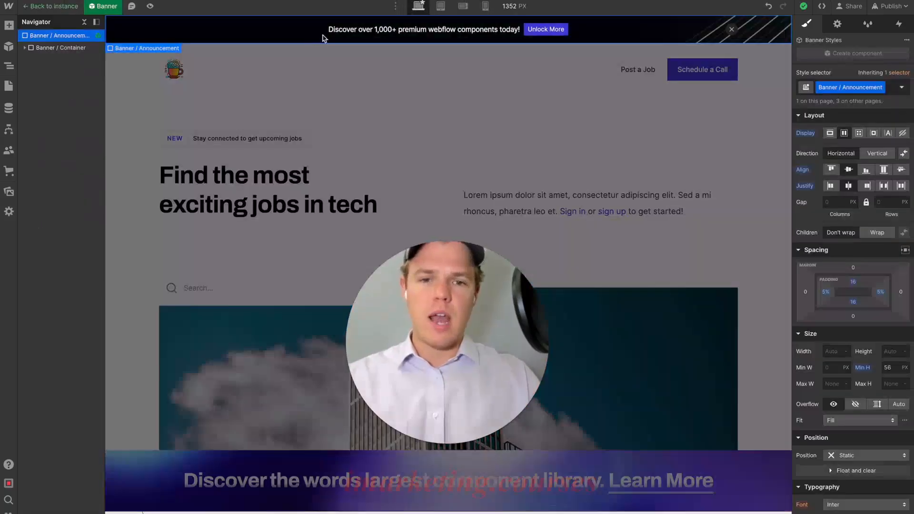
{"action": "left_click", "coordinate": [427, 30]}
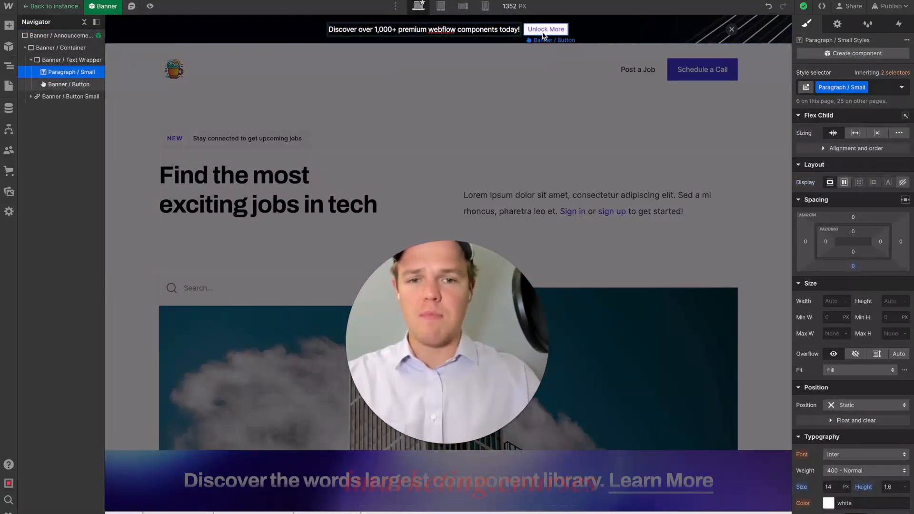
{"action": "double_click", "coordinate": [477, 30]}
{"action": "left_click", "coordinate": [477, 32]}
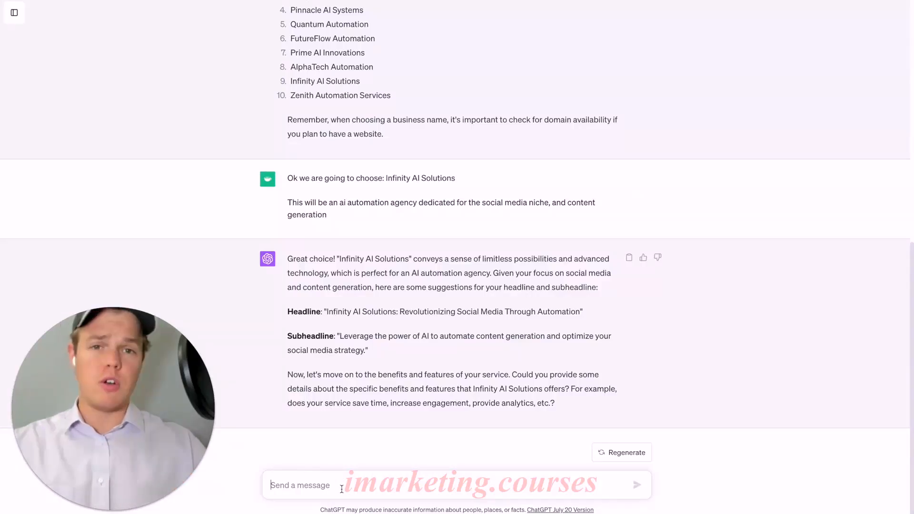
- Switch to ChatGPT and send the message "We need a banner text for the website, 1 sentence"
{"action": "left_click", "coordinate": [341, 489]}
{"action": "type", "text": "We need a banner text for the website, 1 sentence"}
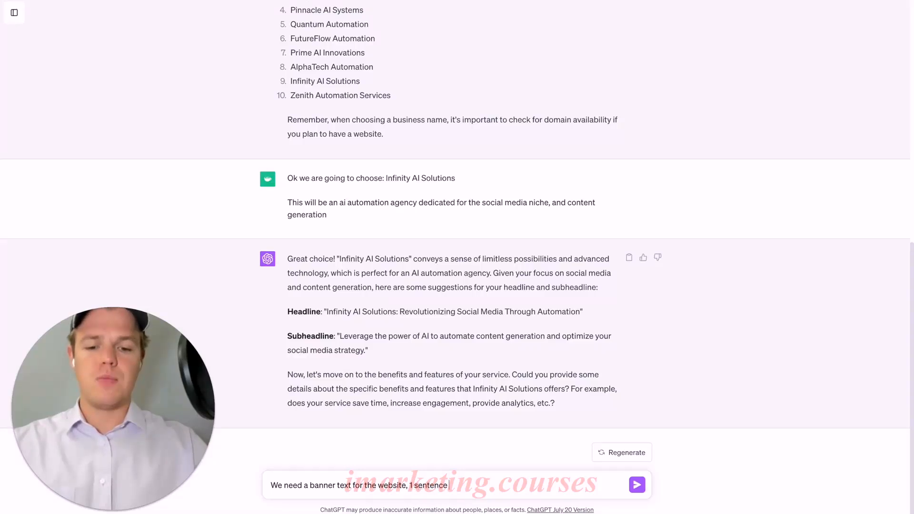
{"action": "key", "text": "Return"}
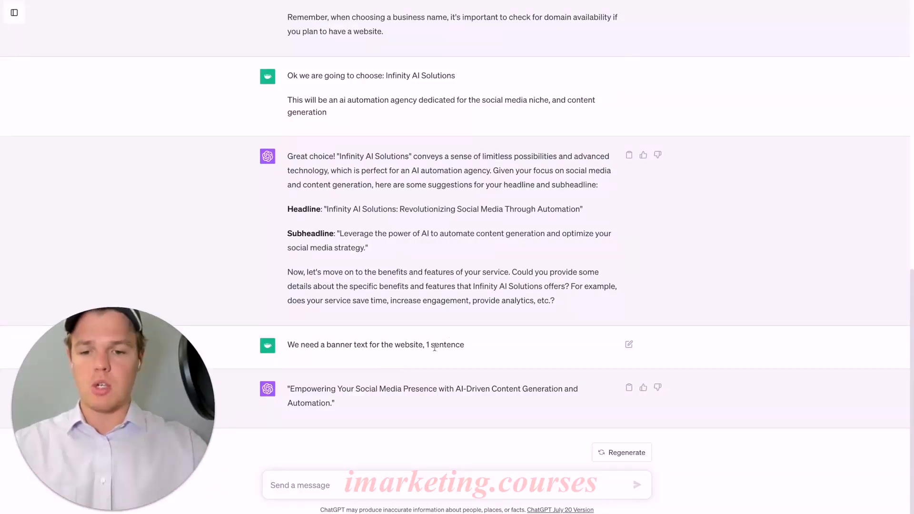
- Replace the Webflow banner text with ChatGPT's sentence "Empowering Your Social Media Presence with AI-Driven Content Generation and Automation."
{"action": "left_click_drag", "start_coordinate": [289, 387], "coordinate": [323, 398]}
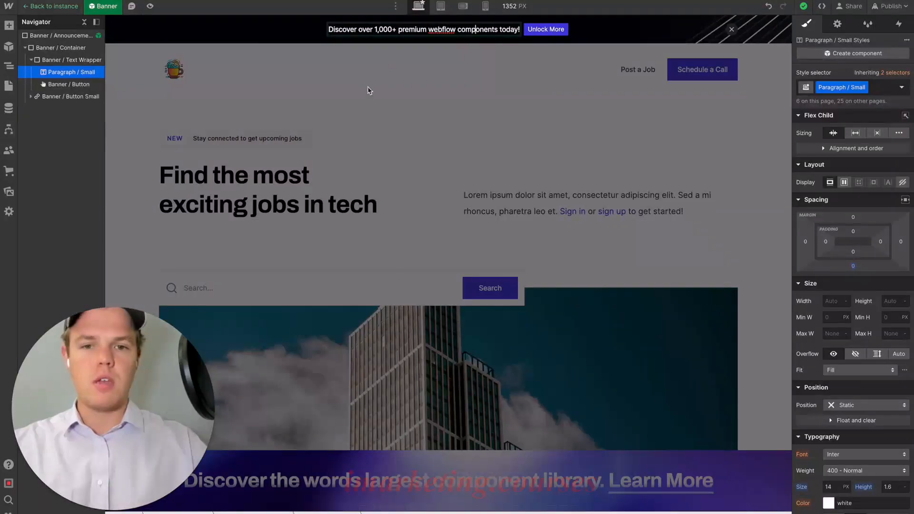
{"action": "triple_click", "coordinate": [427, 27]}
{"action": "type", "text": "Empowering Your Social Media Presence with AI-Driven Content Generation and Automation."}
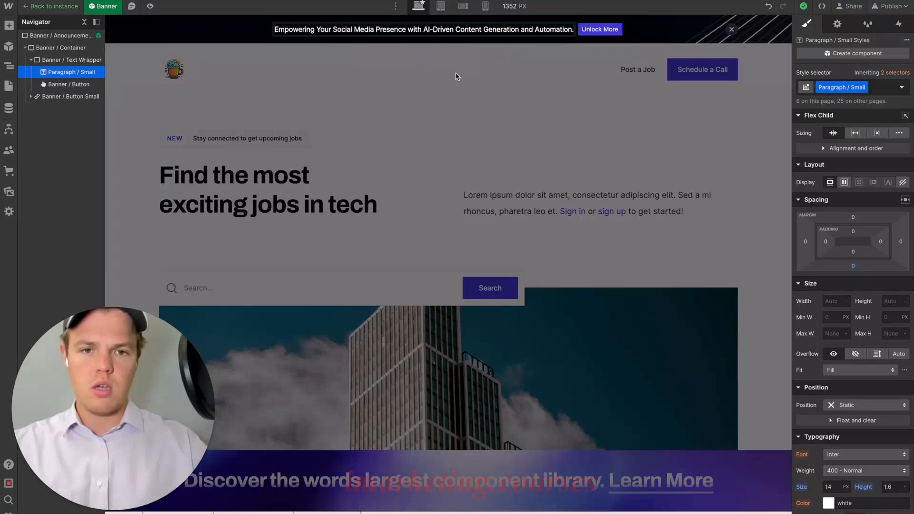
{"action": "left_click", "coordinate": [456, 76]}
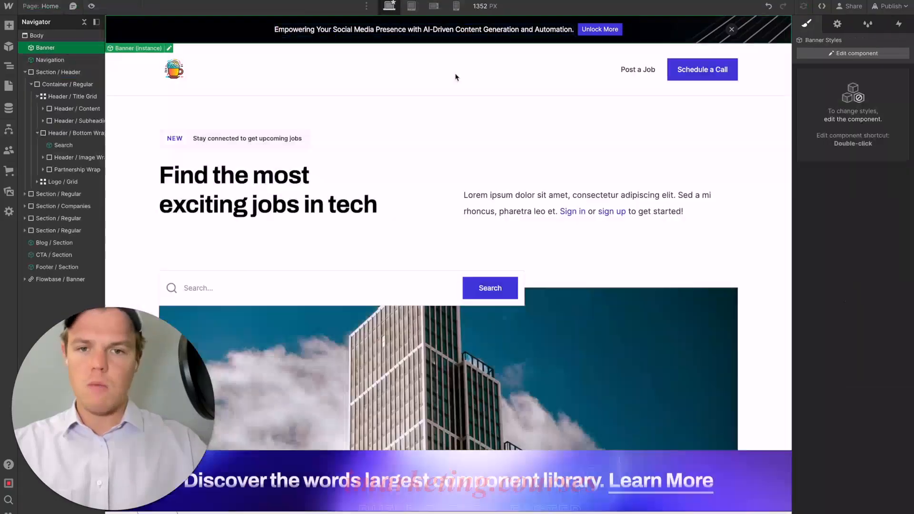
- Change the banner button's text to "Learn More" and leave the Banner component
{"action": "double_click", "coordinate": [637, 39]}
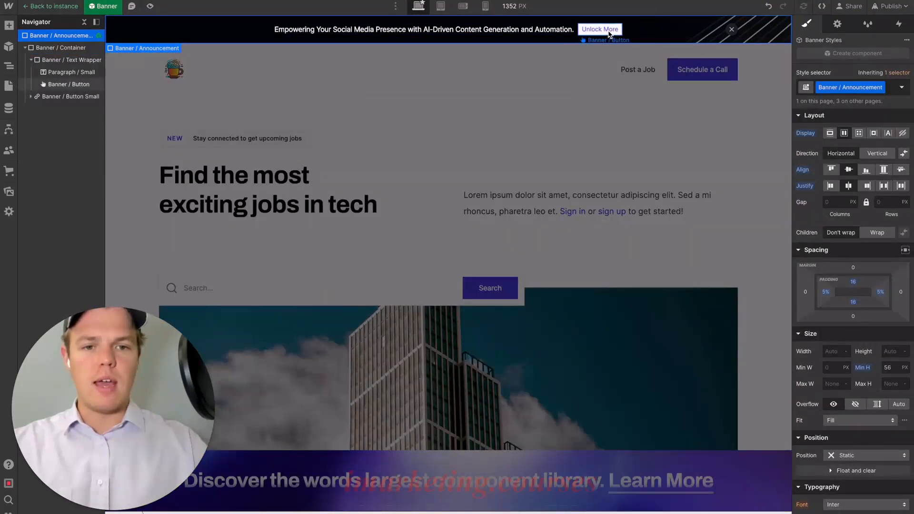
{"action": "left_click", "coordinate": [608, 31]}
{"action": "left_click", "coordinate": [636, 40]}
{"action": "triple_click", "coordinate": [634, 67]}
{"action": "type", "text": "Lear"}
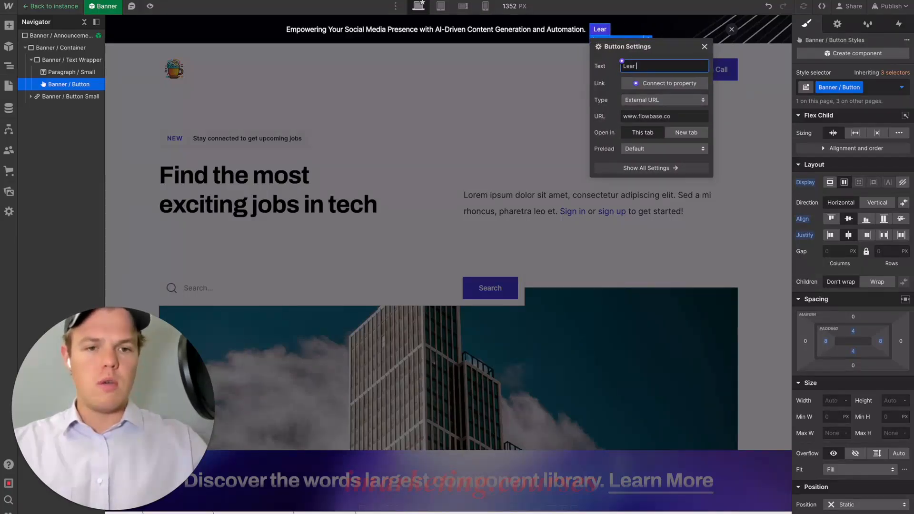
{"action": "type", "text": "n More"}
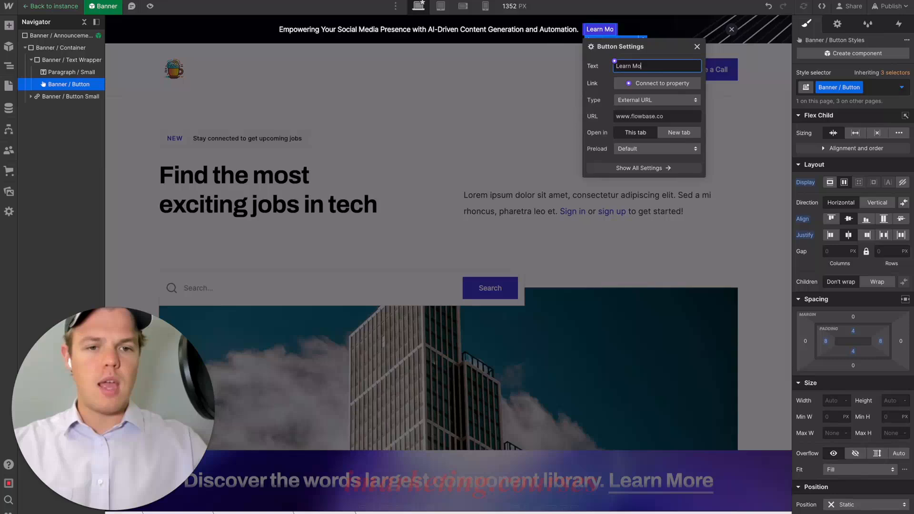
{"action": "left_click", "coordinate": [694, 48]}
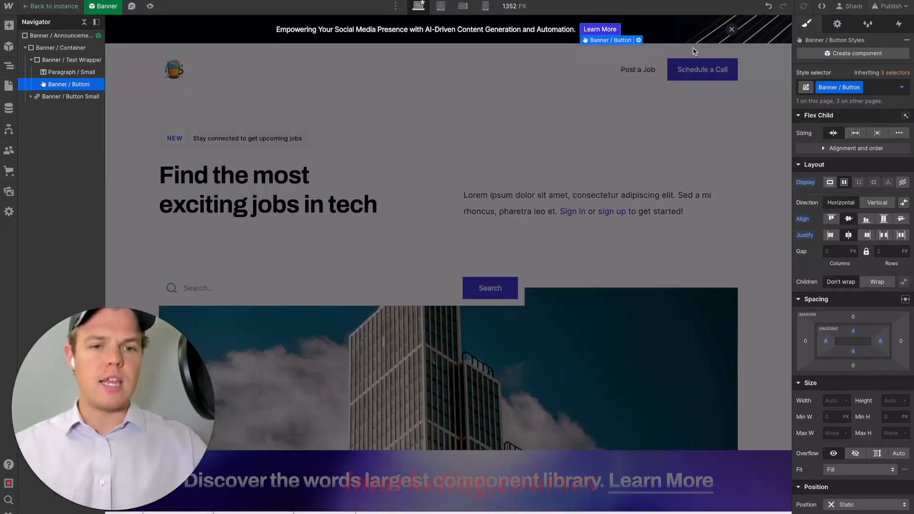
{"action": "left_click", "coordinate": [598, 121]}
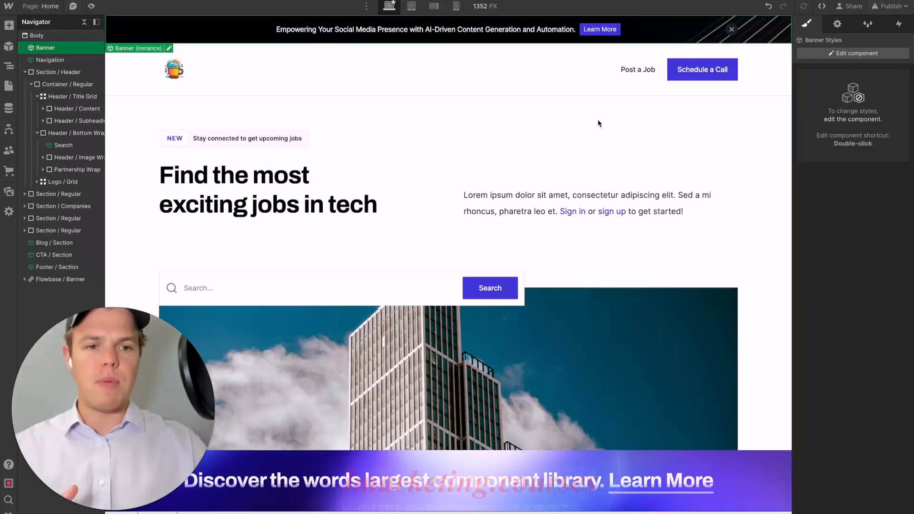
{"action": "scroll", "coordinate": [613, 124], "scroll_direction": "down", "scroll_amount": 3}
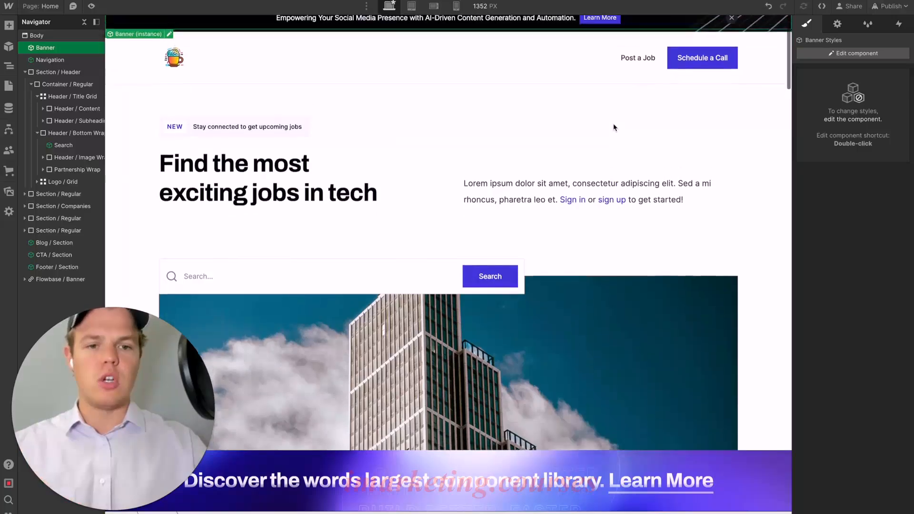
{"action": "scroll", "coordinate": [613, 128], "scroll_direction": "up", "scroll_amount": 3}
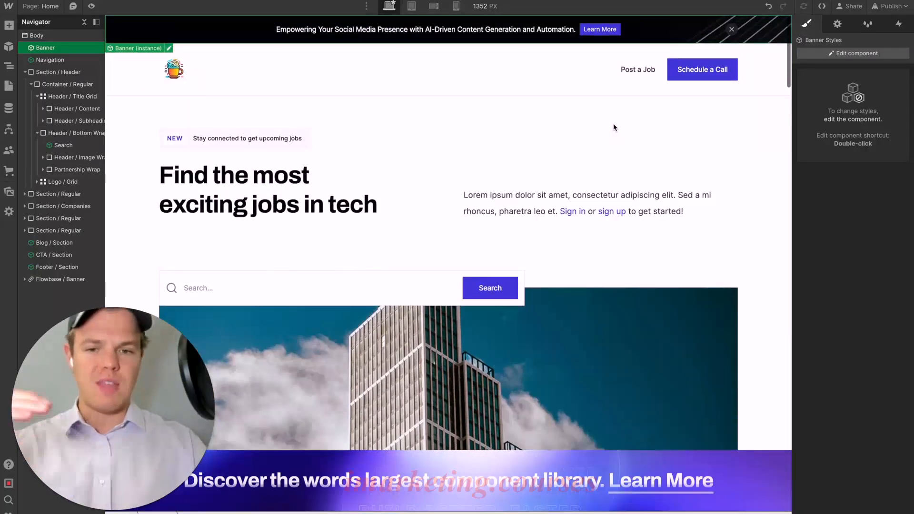
{"action": "scroll", "coordinate": [613, 128], "scroll_direction": "down", "scroll_amount": 10}
{"action": "scroll", "coordinate": [613, 124], "scroll_direction": "down", "scroll_amount": 8}
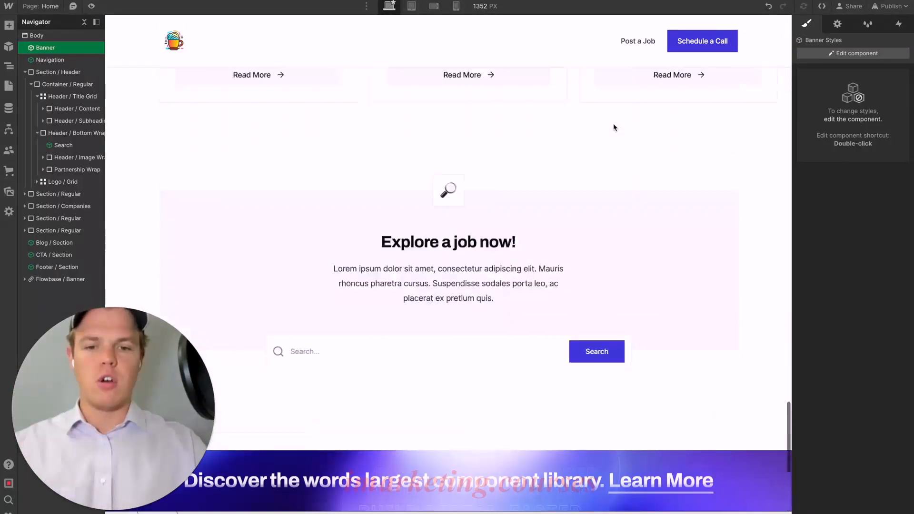
{"action": "scroll", "coordinate": [612, 127], "scroll_direction": "up", "scroll_amount": 15}
{"action": "scroll", "coordinate": [613, 127], "scroll_direction": "up", "scroll_amount": 2}
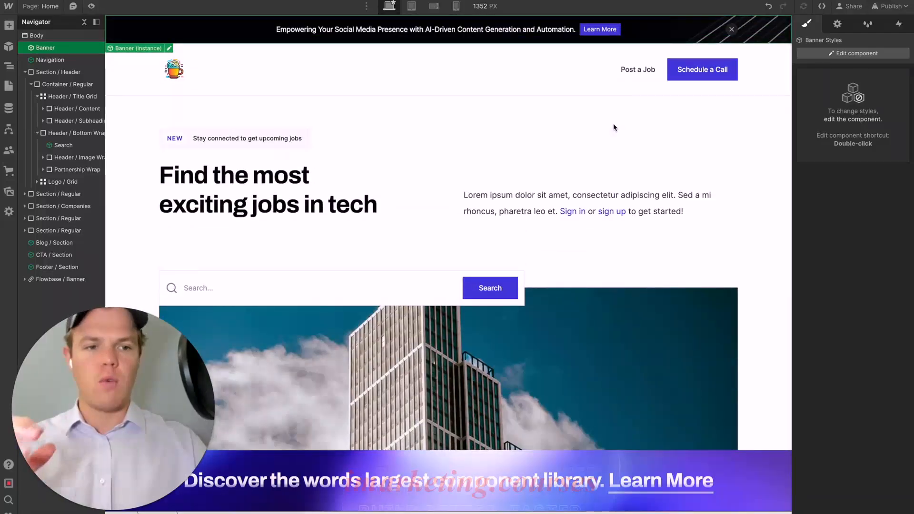
{"action": "left_click", "coordinate": [613, 124]}
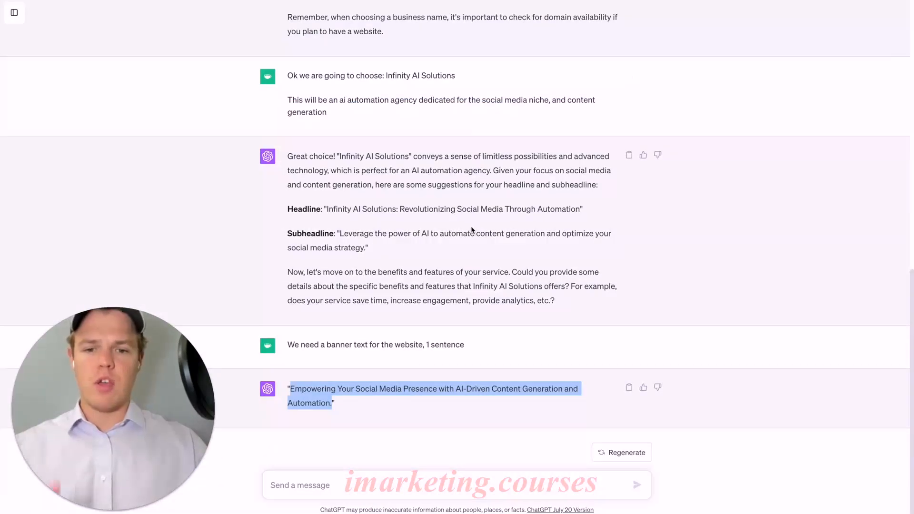
- Copy ChatGPT's headline "Infinity AI Solutions: Revolutionizing Social Media Through Automation" and replace the Webflow hero heading with it
{"action": "left_click", "coordinate": [473, 230]}
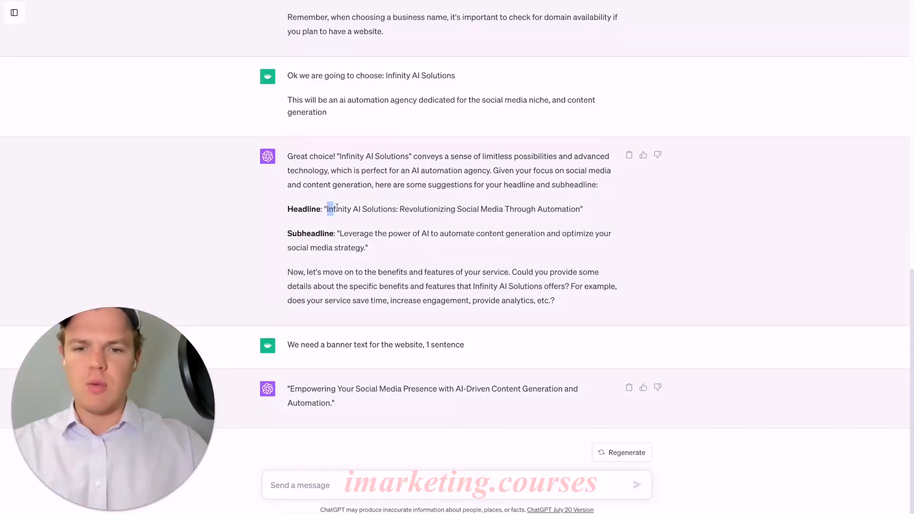
{"action": "left_click_drag", "start_coordinate": [337, 208], "coordinate": [571, 206]}
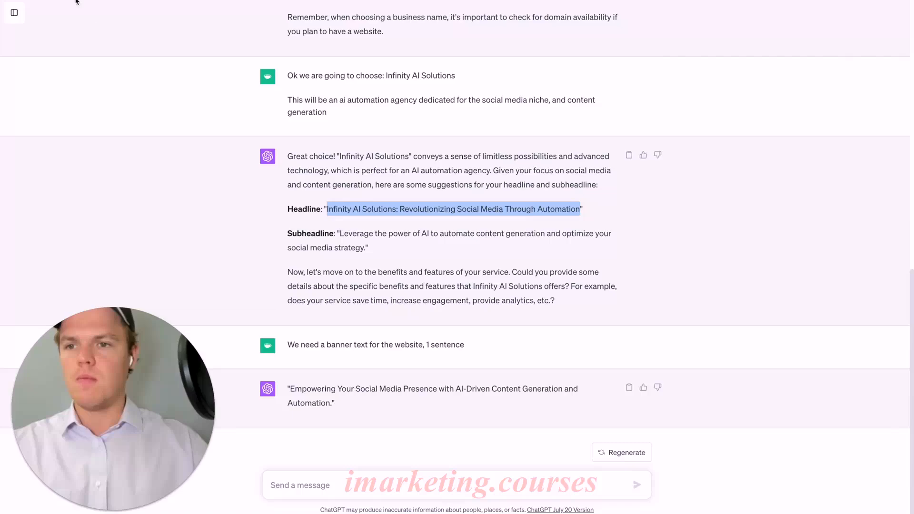
{"action": "key", "text": "ctrl+Tab"}
{"action": "double_click", "coordinate": [281, 203]}
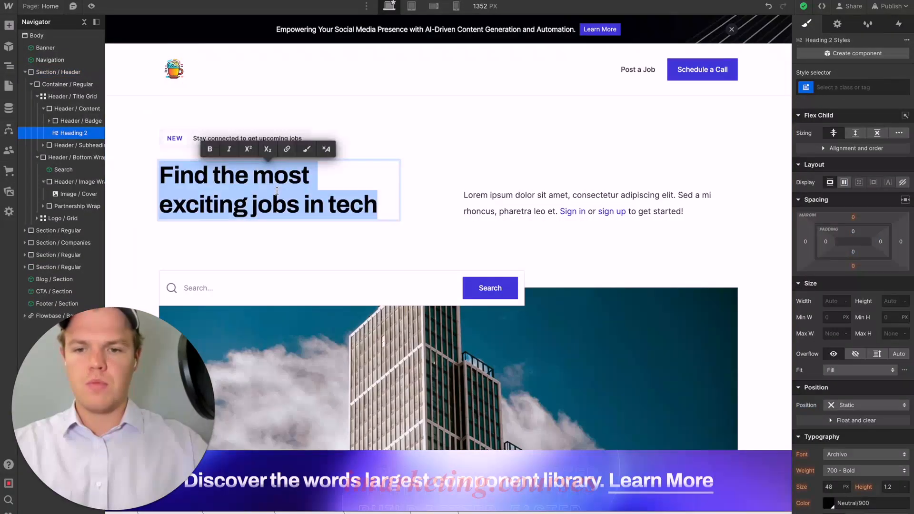
{"action": "type", "text": "Infinity AI Solutions: Revolutionizing Social Media Through Automation"}
{"action": "left_click", "coordinate": [409, 213]}
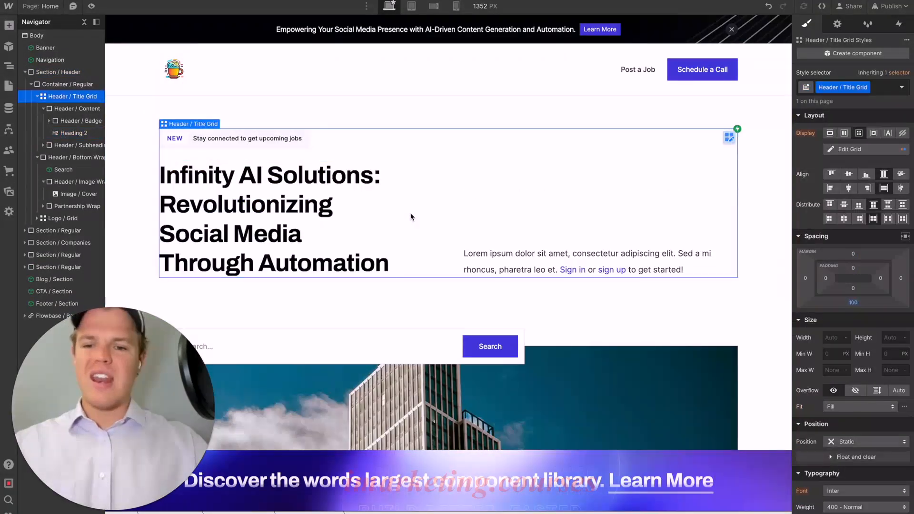
- Delete "Infinity AI Solutions:" from the start of the hero heading
{"action": "left_click", "coordinate": [353, 203]}
{"action": "double_click", "coordinate": [384, 179]}
{"action": "left_click_drag", "start_coordinate": [383, 179], "coordinate": [127, 179]}
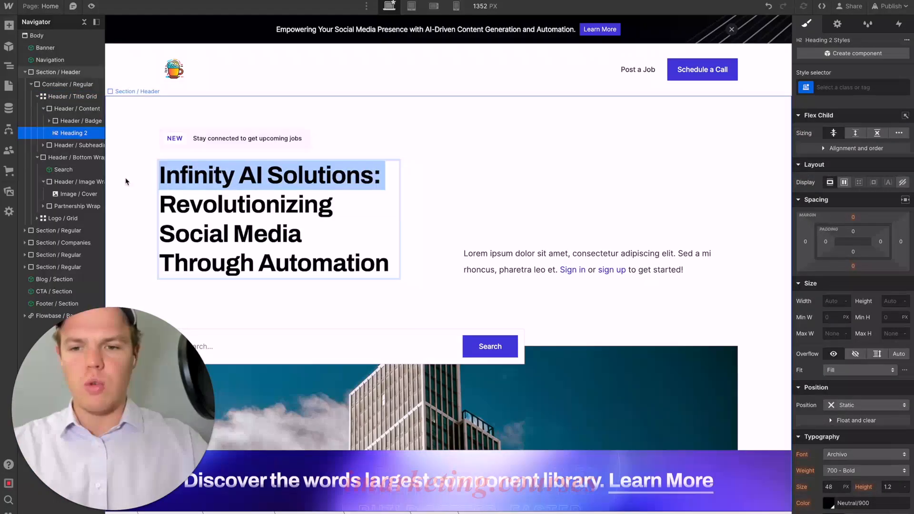
{"action": "key", "text": "BackSpace"}
{"action": "left_click", "coordinate": [473, 190]}
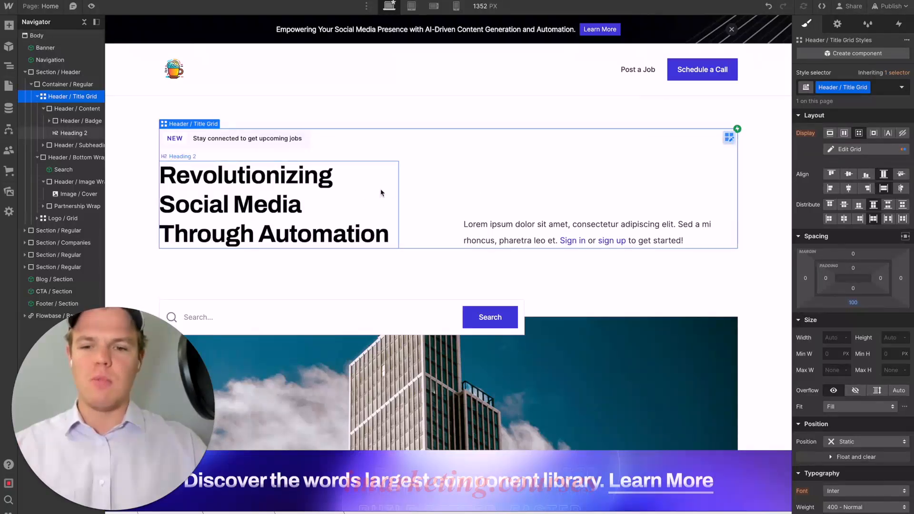
- Replace the hero paragraph with ChatGPT's subheadline "Leverage the power of AI to automate content generation and optimize your social media strategy"
{"action": "left_click", "coordinate": [521, 235]}
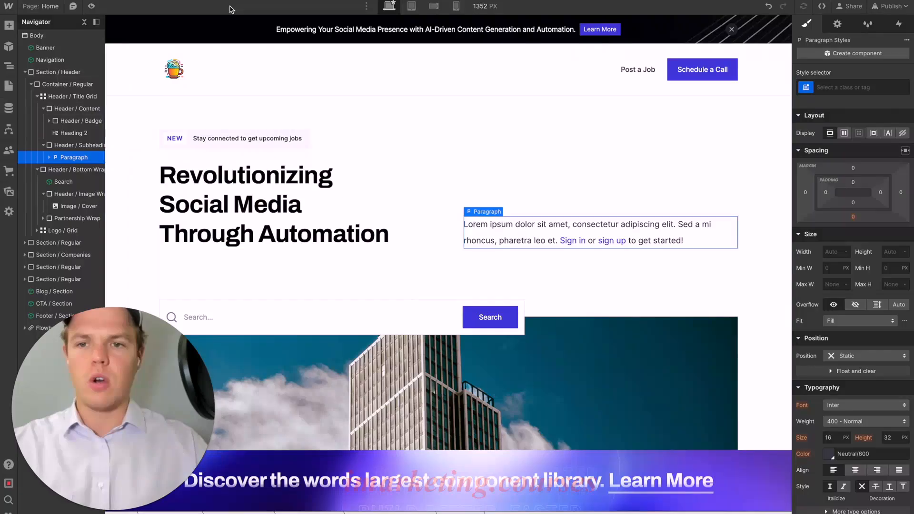
{"action": "key", "text": "ctrl+Tab"}
{"action": "left_click", "coordinate": [347, 237]}
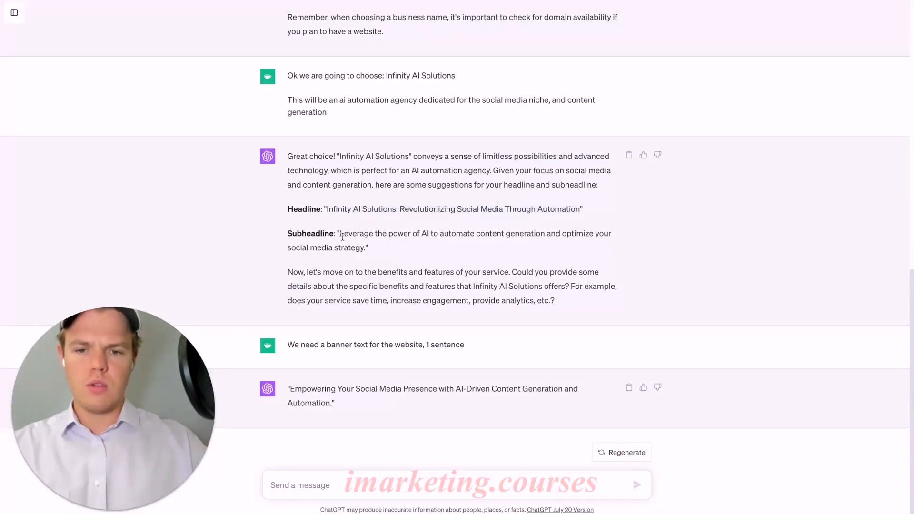
{"action": "left_click_drag", "start_coordinate": [343, 235], "coordinate": [352, 244]}
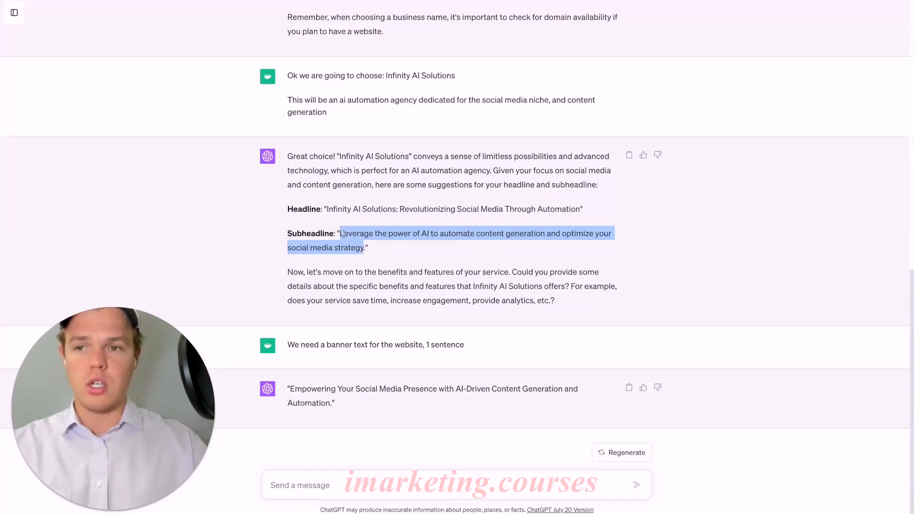
{"action": "key", "text": "ctrl+Tab"}
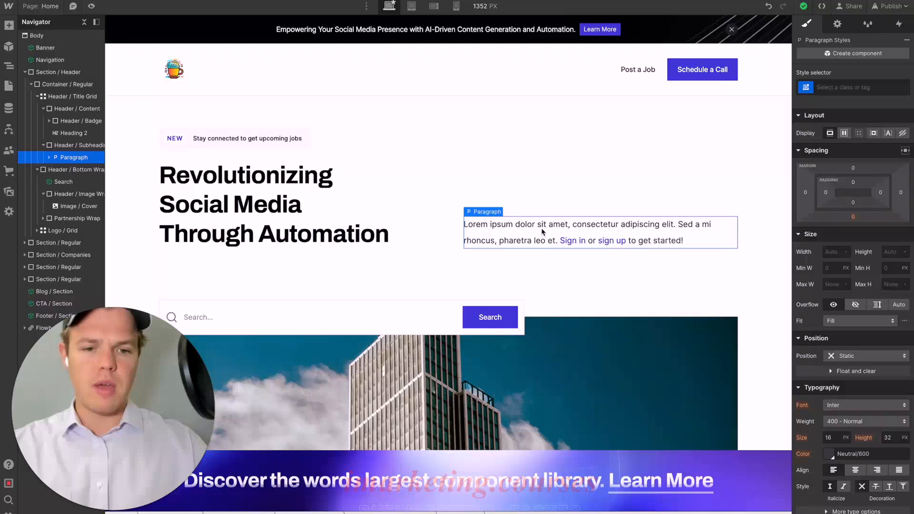
{"action": "triple_click", "coordinate": [543, 232]}
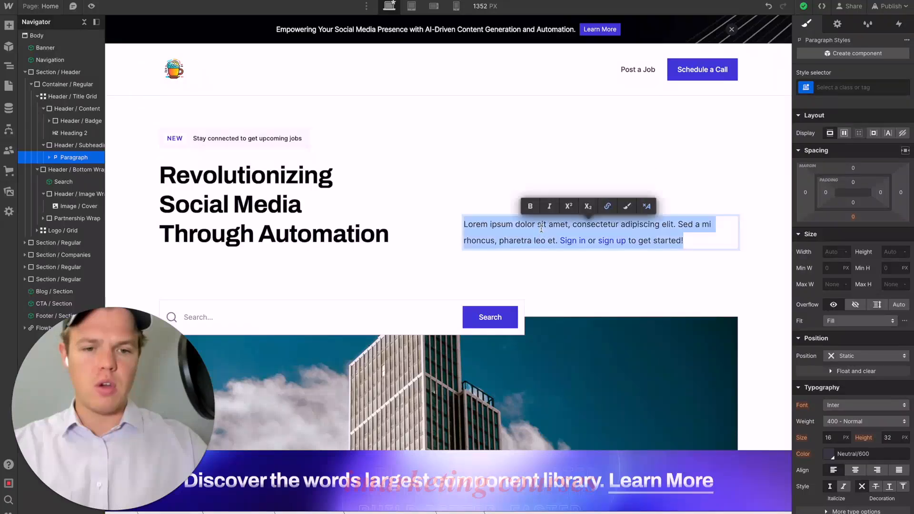
{"action": "type", "text": "Leverage the power of AI to automate content generation and optimize your social media strategy"}
{"action": "left_click", "coordinate": [628, 263]}
- Bold "content generation" and "social media strategy" in the hero paragraph and end the sentence with a period
{"action": "double_click", "coordinate": [629, 241]}
{"action": "left_click_drag", "start_coordinate": [613, 224], "coordinate": [687, 223]}
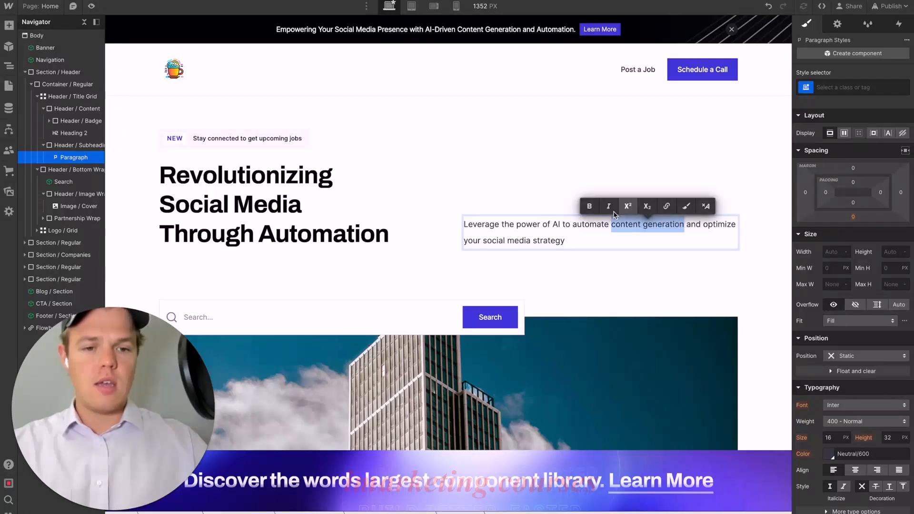
{"action": "left_click", "coordinate": [590, 206]}
{"action": "left_click", "coordinate": [550, 236]}
{"action": "left_click_drag", "start_coordinate": [546, 242], "coordinate": [602, 239]}
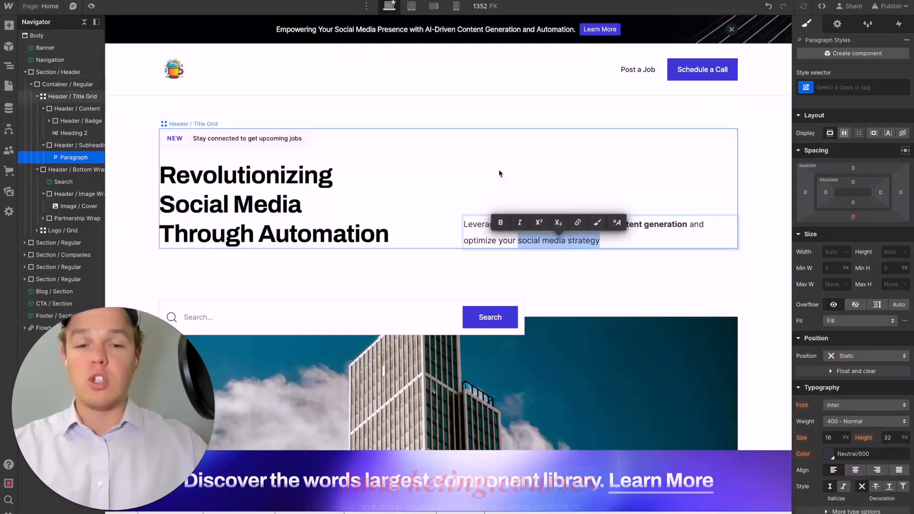
{"action": "left_click", "coordinate": [501, 221]}
{"action": "left_click", "coordinate": [617, 244]}
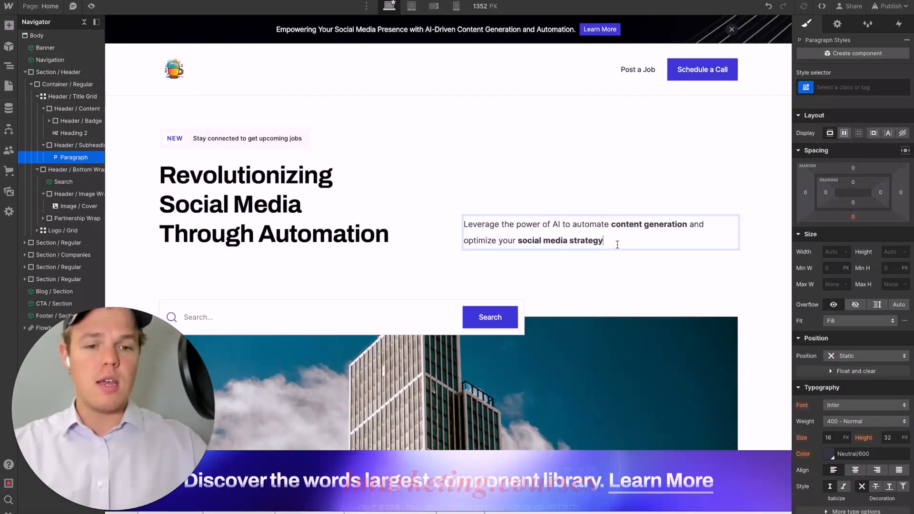
{"action": "type", "text": "."}
{"action": "left_click", "coordinate": [589, 270]}
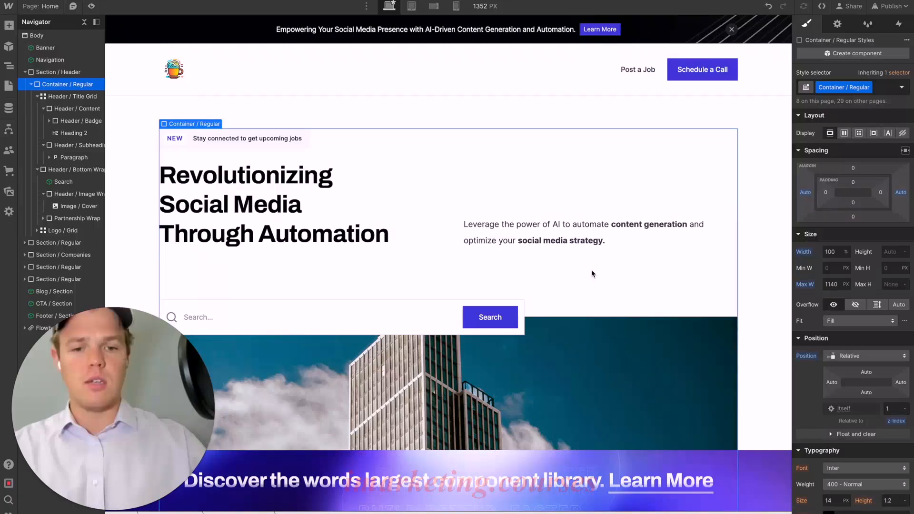
- Put the header badge text "Stay connected to get upcoming jobs" into text editing
{"action": "scroll", "coordinate": [591, 270], "scroll_direction": "down", "scroll_amount": 1}
{"action": "scroll", "coordinate": [591, 272], "scroll_direction": "up", "scroll_amount": 1}
{"action": "left_click", "coordinate": [280, 115]}
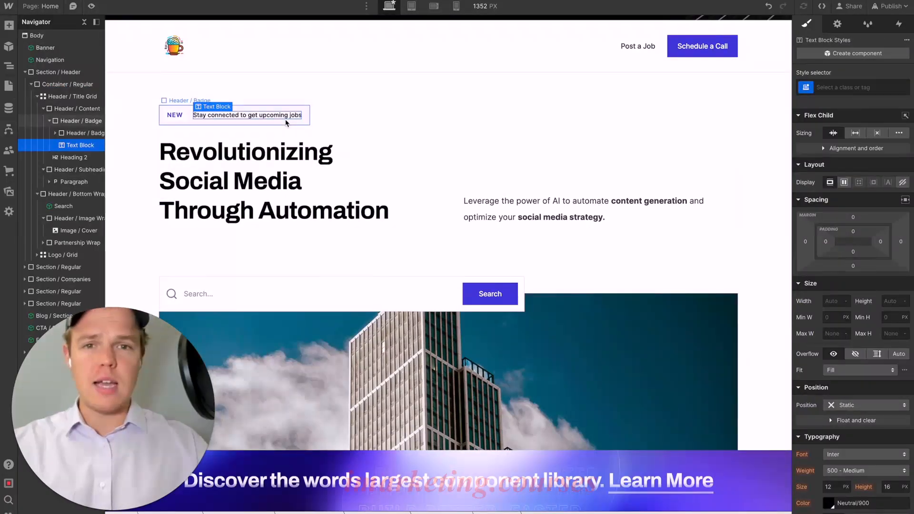
{"action": "left_click", "coordinate": [286, 123]}
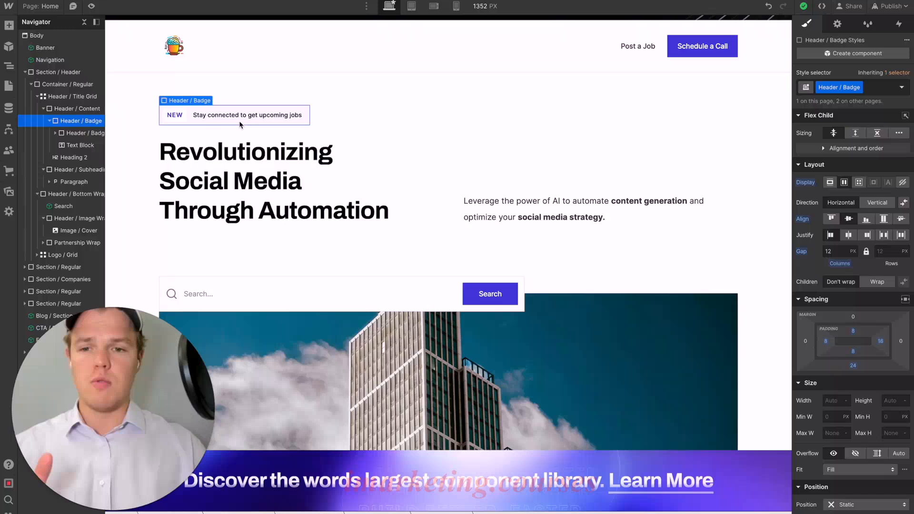
{"action": "double_click", "coordinate": [267, 116]}
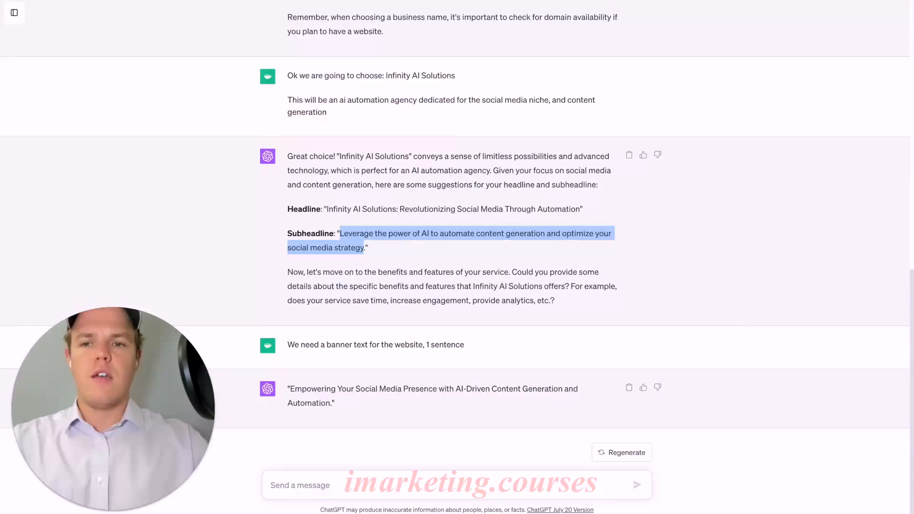
- In ChatGPT, send the message "Generate another subheader that is only 3-6 words"
{"action": "left_click", "coordinate": [425, 213]}
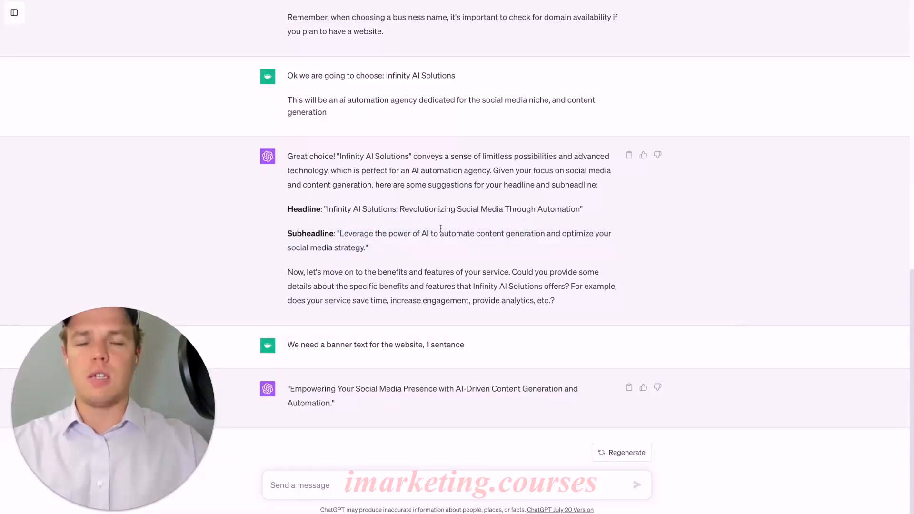
{"action": "left_click", "coordinate": [324, 484]}
{"action": "type", "text": "Ge"}
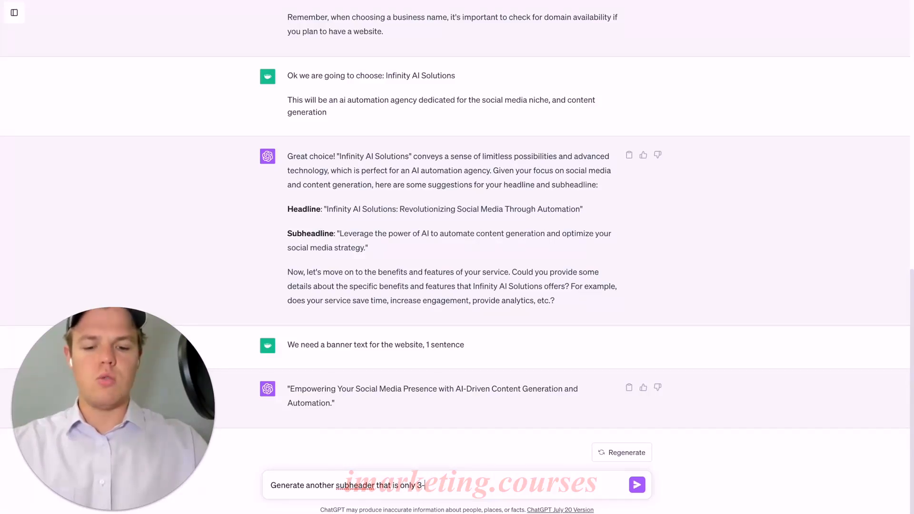
{"action": "key", "text": "Return"}
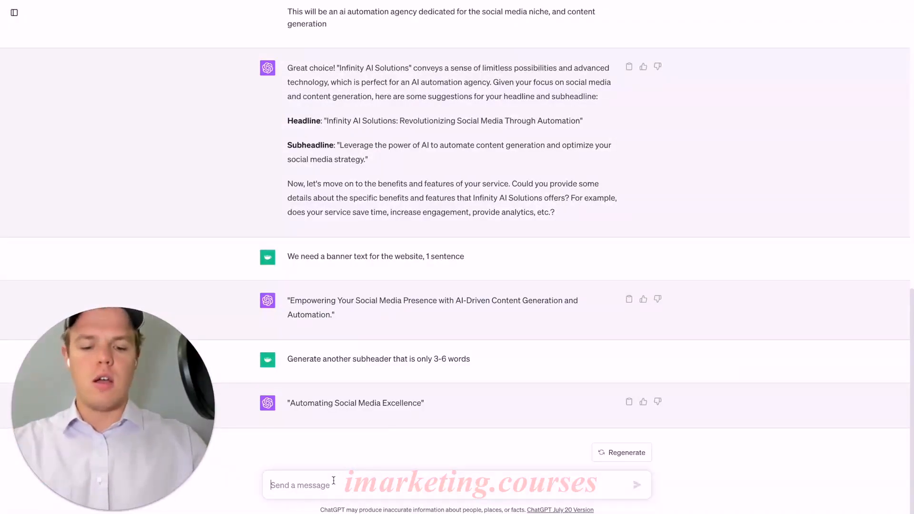
- Send "rephrase to announce new service of ai article generator", copy the reply "Introducing AI-Powered Article Creation" and switch back to Webflow
{"action": "type", "text": "rep"}
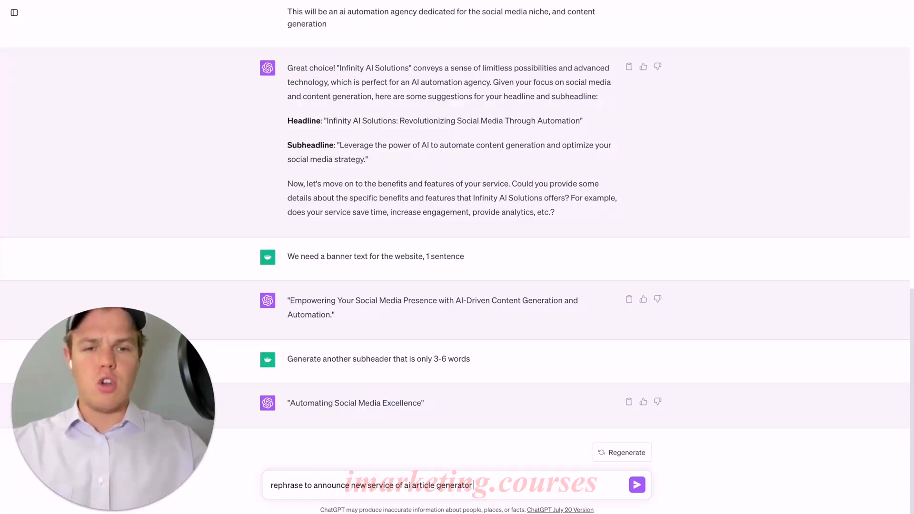
{"action": "key", "text": "Return"}
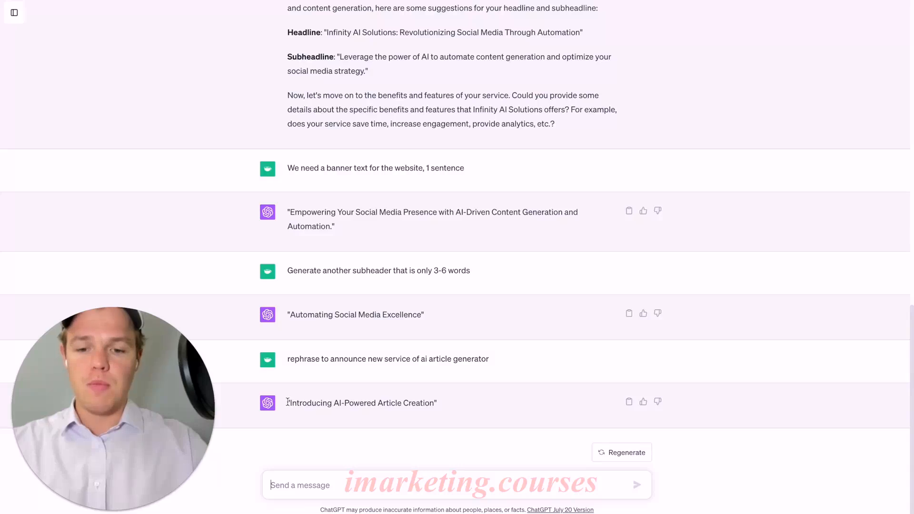
{"action": "left_click_drag", "start_coordinate": [289, 403], "coordinate": [432, 397]}
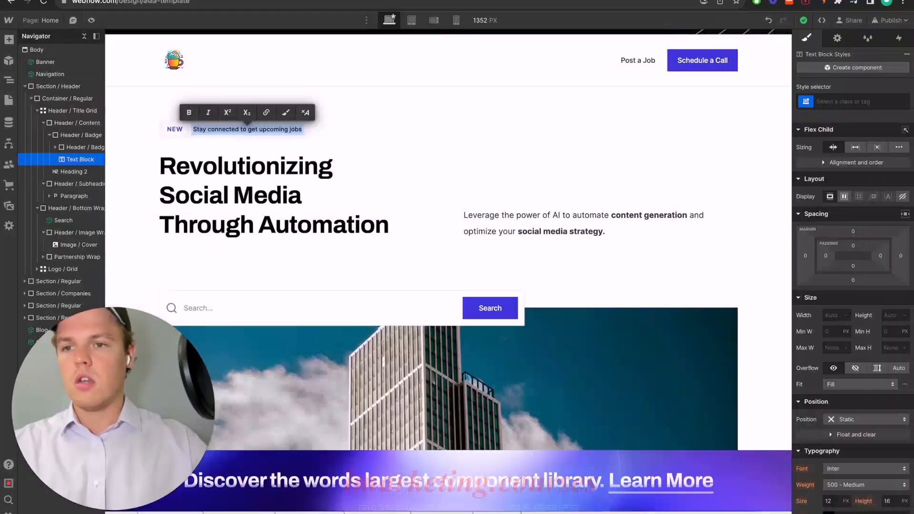
{"action": "scroll", "coordinate": [244, 117], "scroll_direction": "down", "scroll_amount": 1}
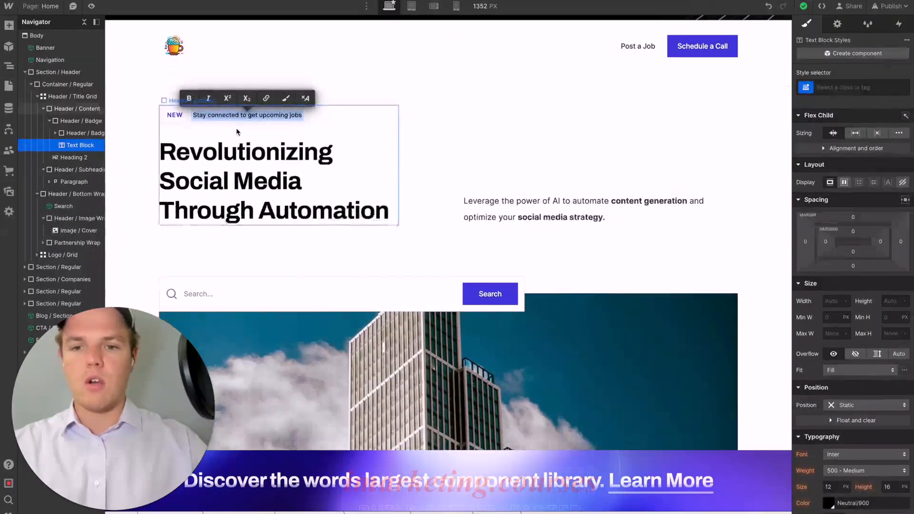
- Replace the header badge text with the copied line "Introducing AI-Powered Article Creation"
{"action": "left_click", "coordinate": [244, 117]}
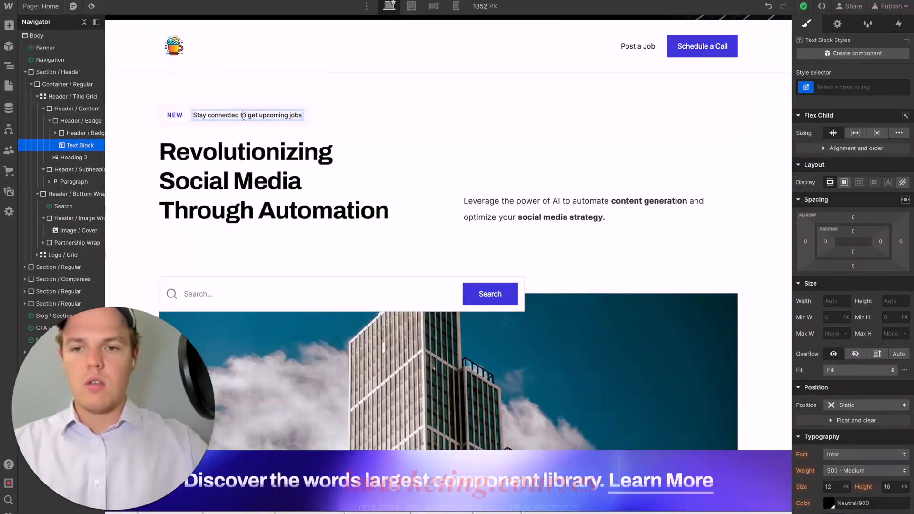
{"action": "key", "text": "ctrl+a"}
{"action": "type", "text": "Introducing AI-Powered Article Creation"}
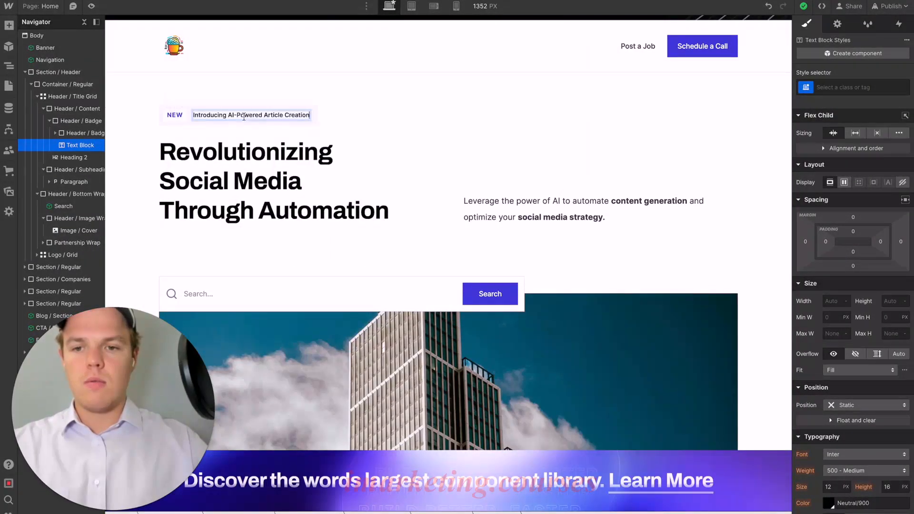
{"action": "left_click", "coordinate": [426, 161]}
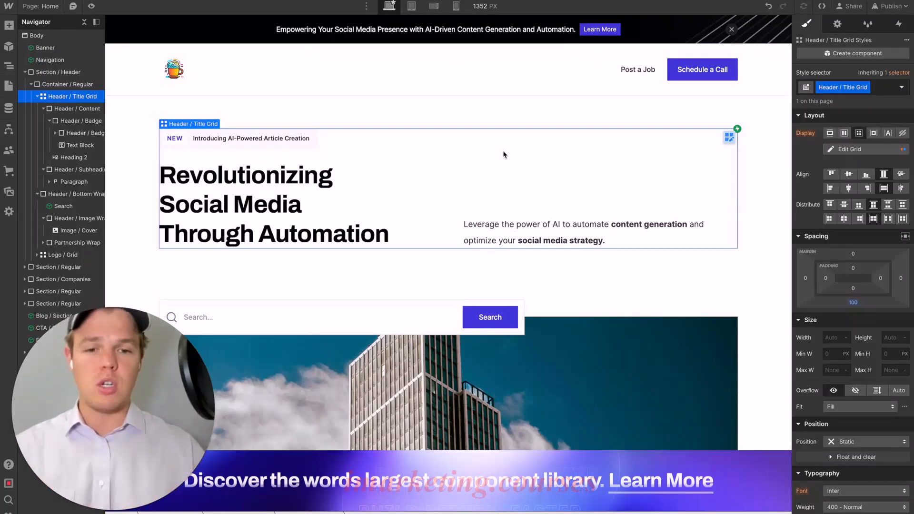
- Copy the hex code of the background color from the "Learn More" button in the Banner component, then leave the component
{"action": "double_click", "coordinate": [305, 205]}
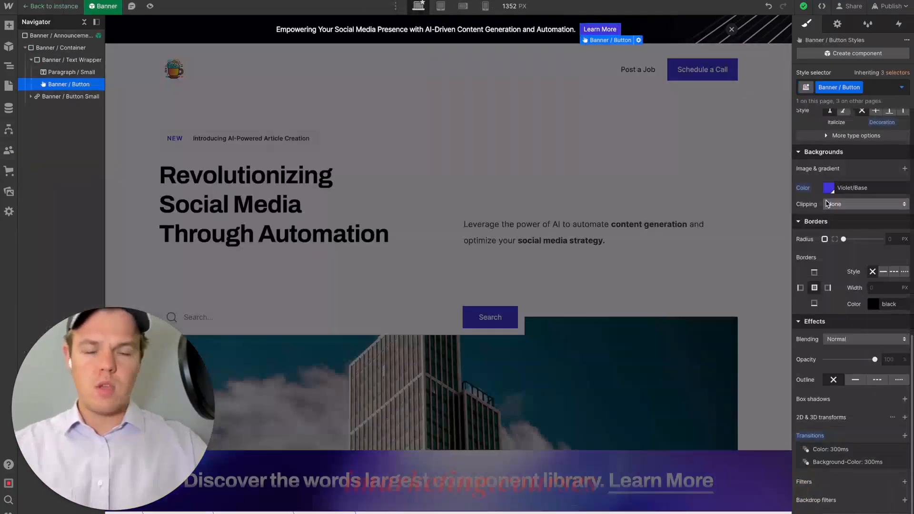
{"action": "key", "text": "Escape"}
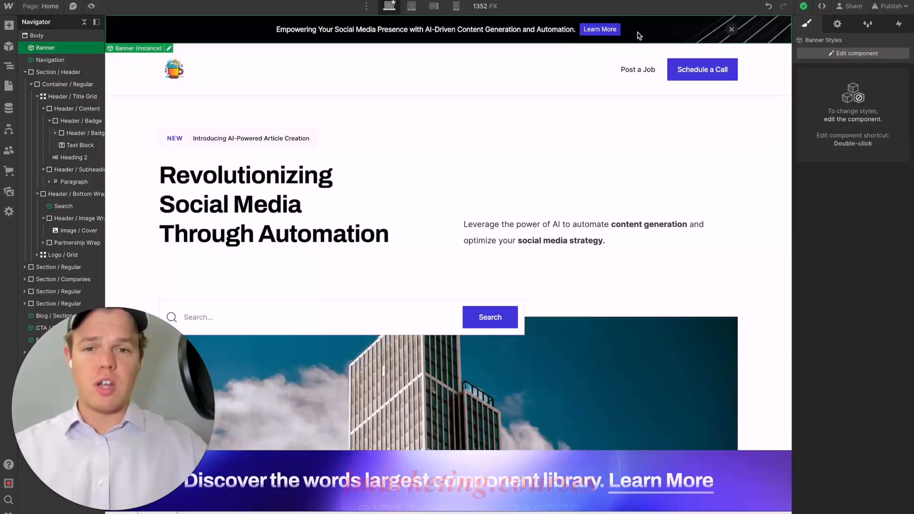
{"action": "double_click", "coordinate": [635, 34]}
{"action": "left_click", "coordinate": [611, 29]}
{"action": "scroll", "coordinate": [809, 200], "scroll_direction": "down", "scroll_amount": 10}
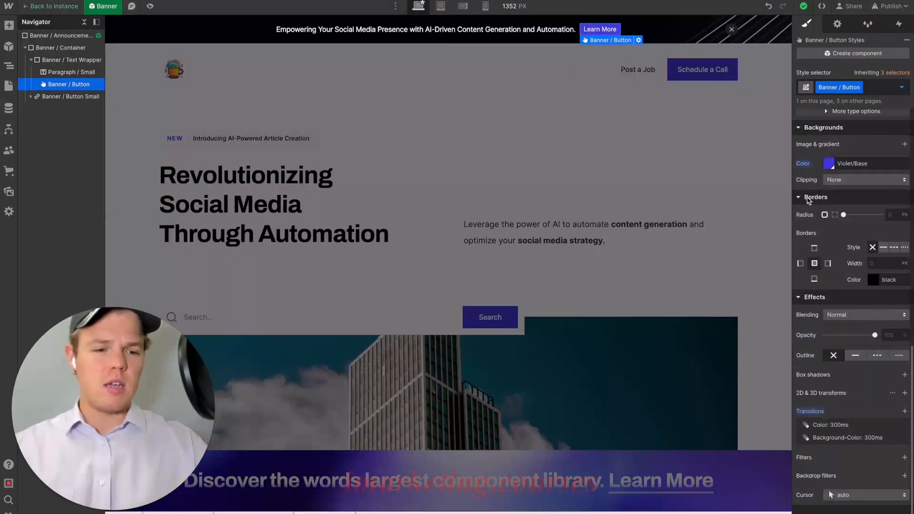
{"action": "left_click", "coordinate": [829, 164]}
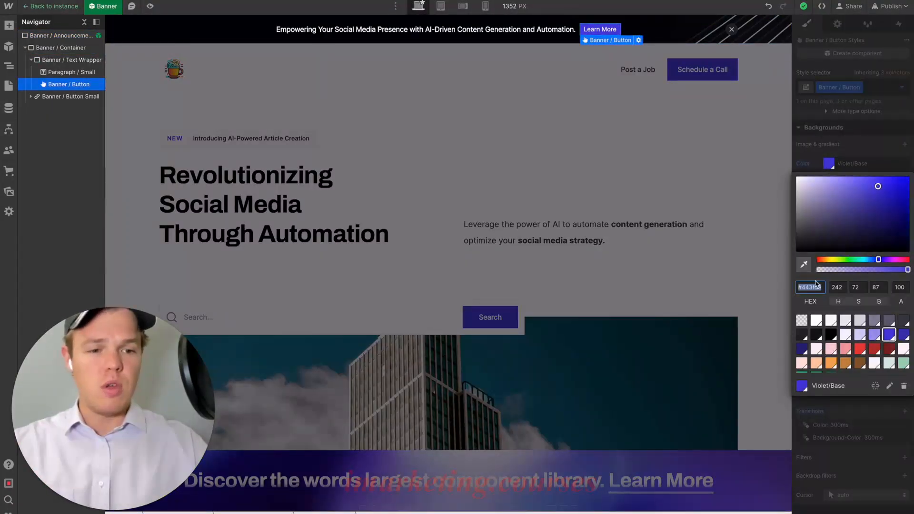
{"action": "left_click", "coordinate": [537, 281]}
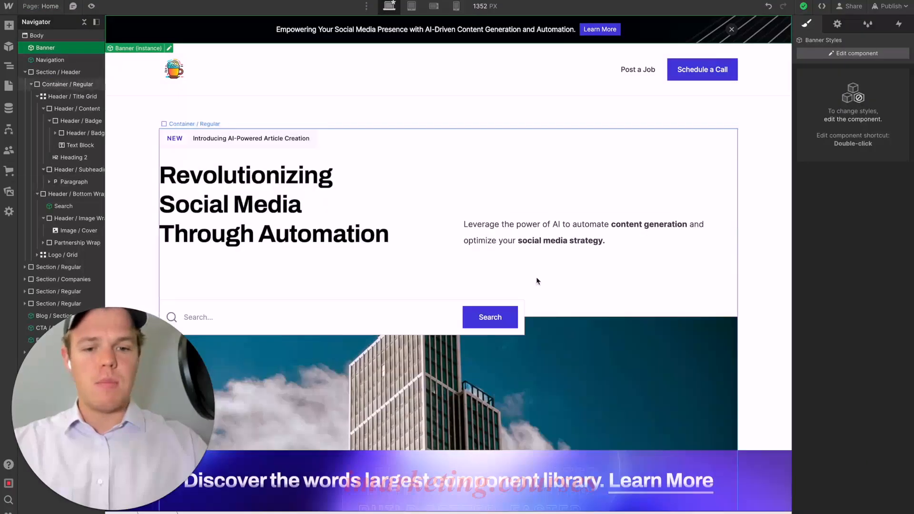
- Wrap the word "Automation" in the hero heading with a text span
{"action": "double_click", "coordinate": [328, 210]}
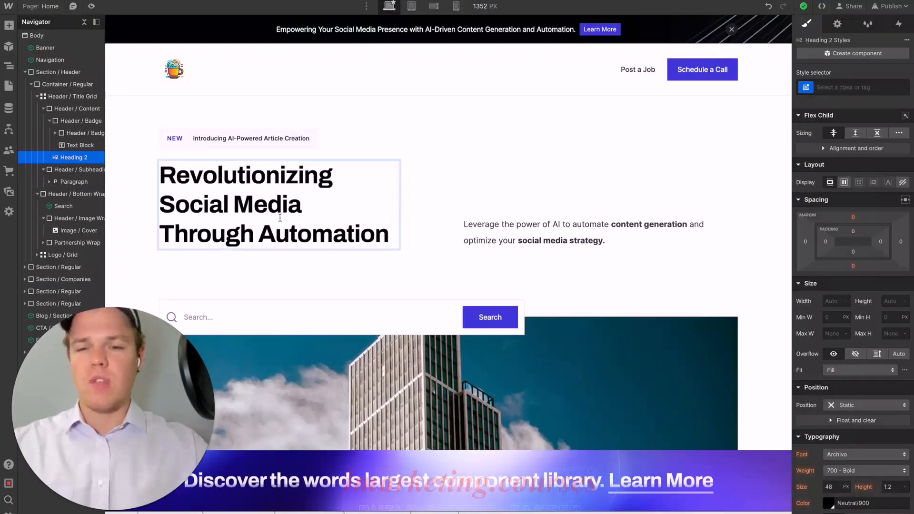
{"action": "left_click_drag", "start_coordinate": [305, 210], "coordinate": [167, 206]}
{"action": "left_click", "coordinate": [298, 221]}
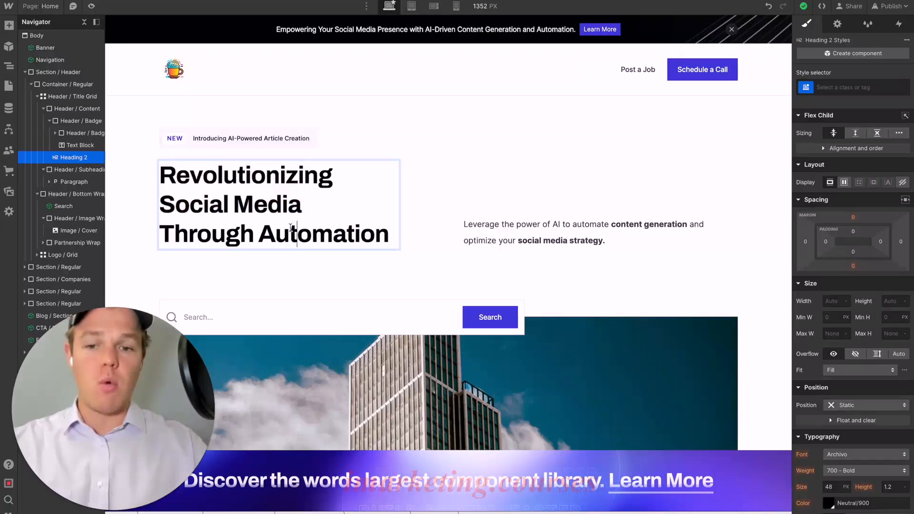
{"action": "double_click", "coordinate": [306, 233]}
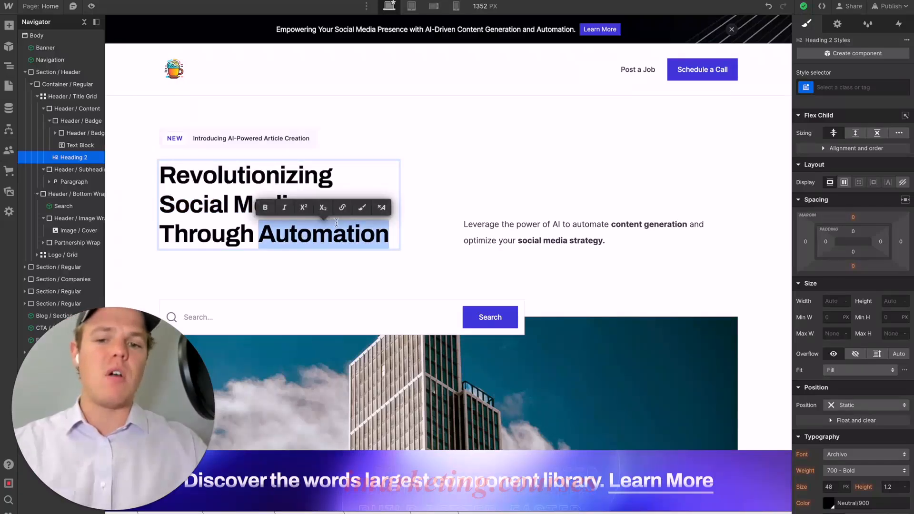
{"action": "left_click", "coordinate": [363, 232]}
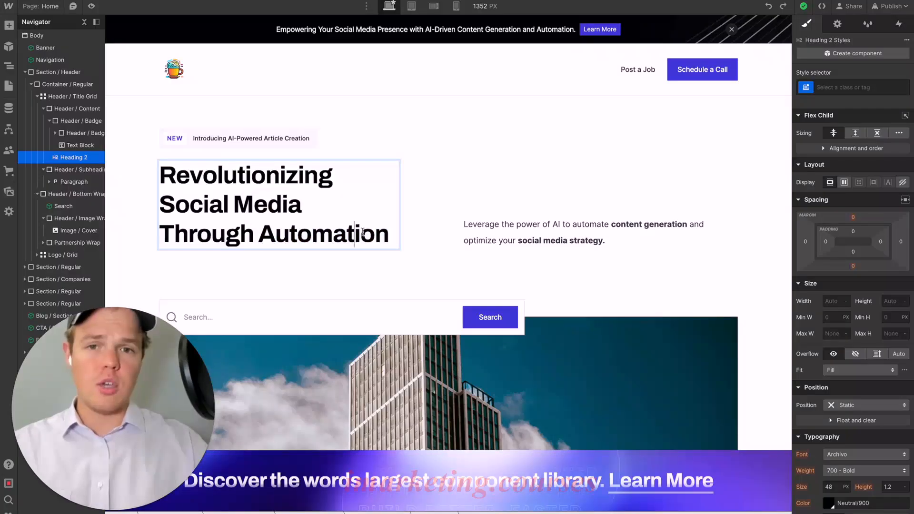
{"action": "double_click", "coordinate": [362, 232]}
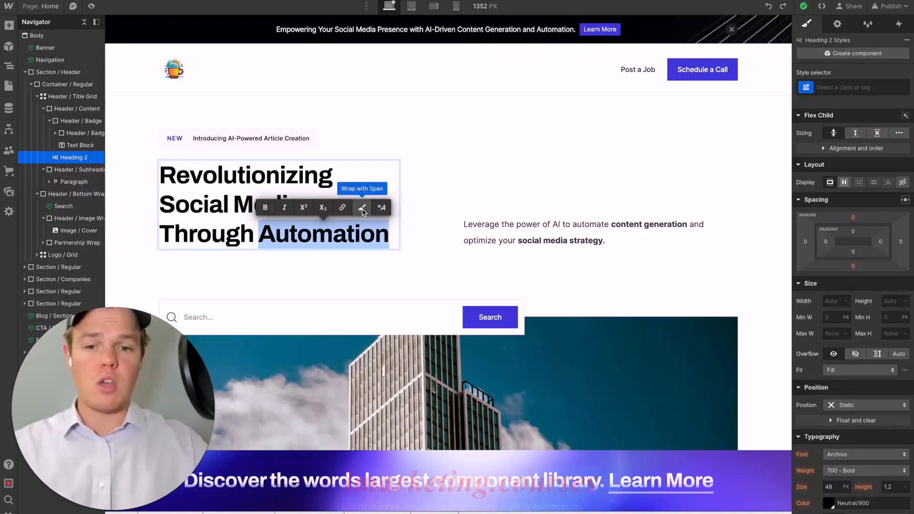
{"action": "left_click", "coordinate": [363, 209]}
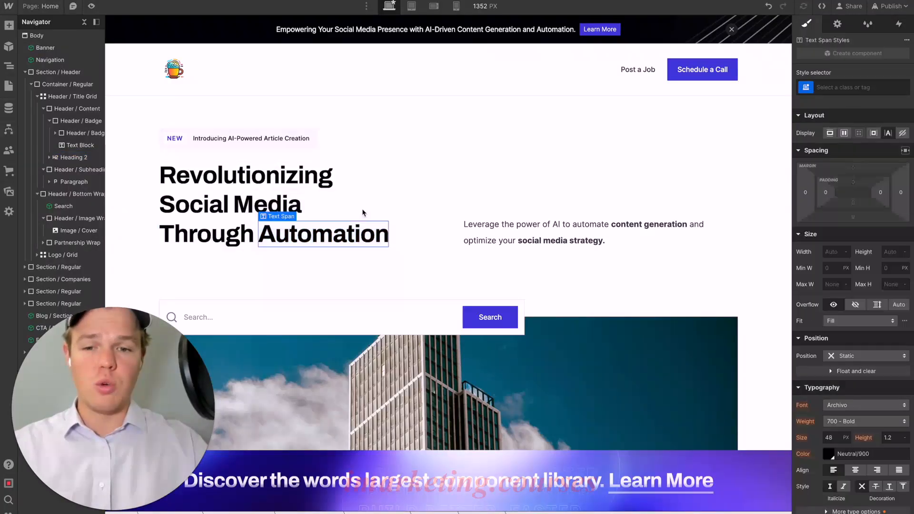
- Set the font color of the "Automation" text span to #443fde
{"action": "left_click", "coordinate": [349, 238]}
{"action": "double_click", "coordinate": [352, 233]}
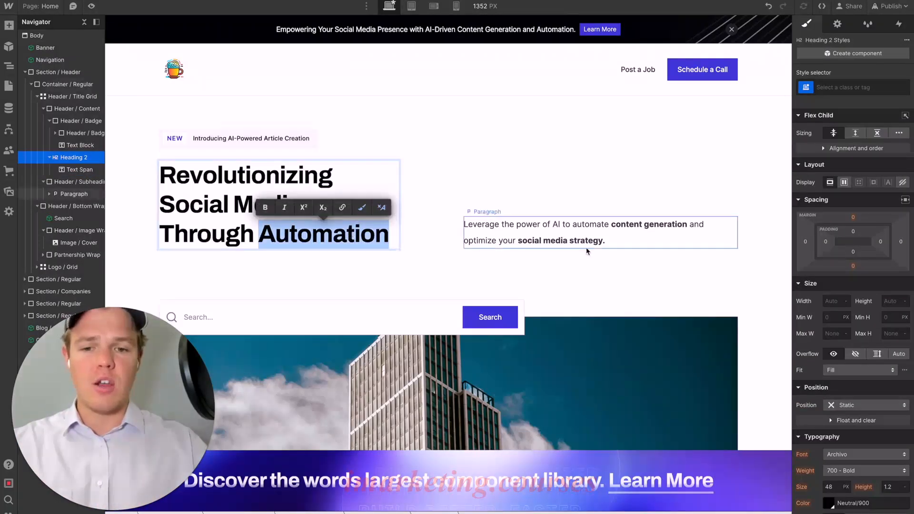
{"action": "scroll", "coordinate": [809, 291], "scroll_direction": "down", "scroll_amount": 2}
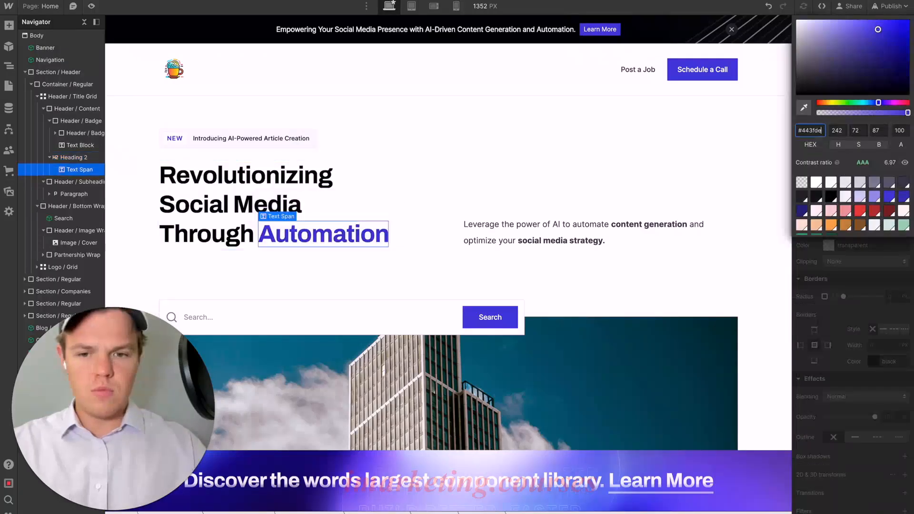
{"action": "left_click", "coordinate": [348, 261]}
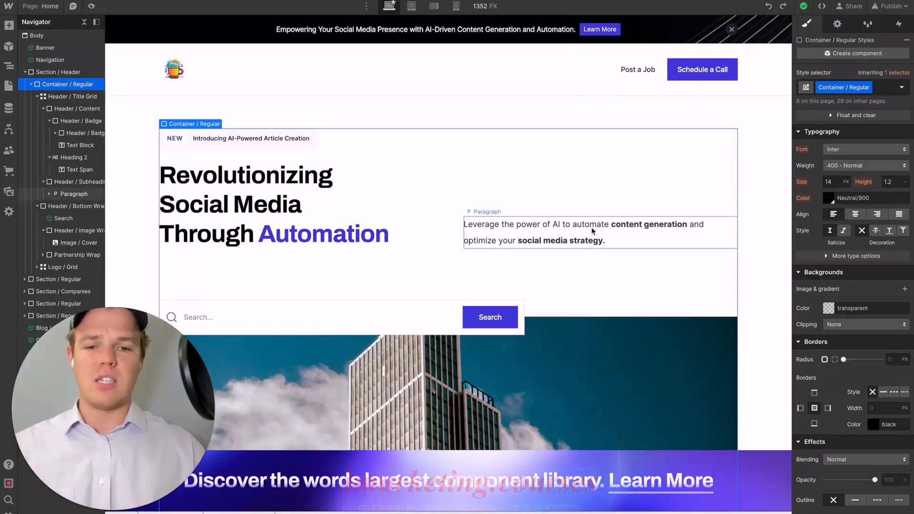
- Examine the page's hero image, company logos, call-to-action section and footer for a form to replace the search bar
{"action": "scroll", "coordinate": [608, 257], "scroll_direction": "down", "scroll_amount": 5}
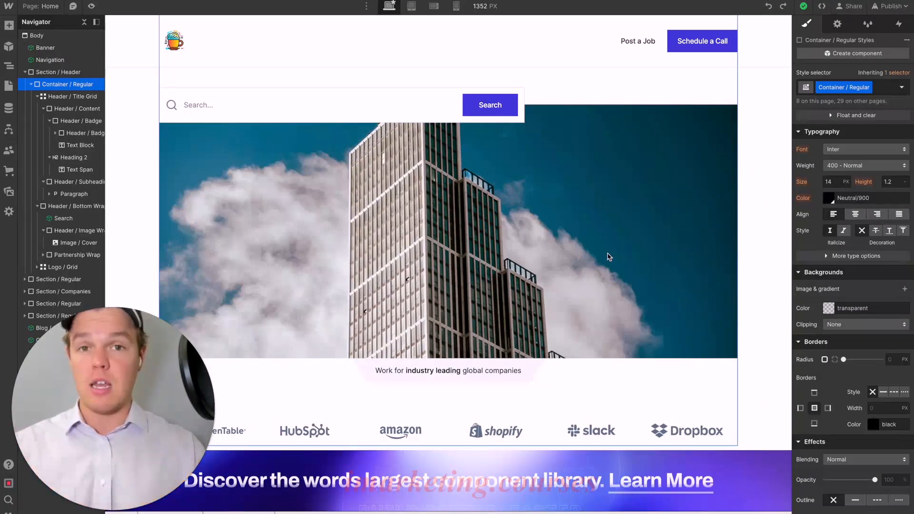
{"action": "scroll", "coordinate": [457, 206], "scroll_direction": "up", "scroll_amount": 1}
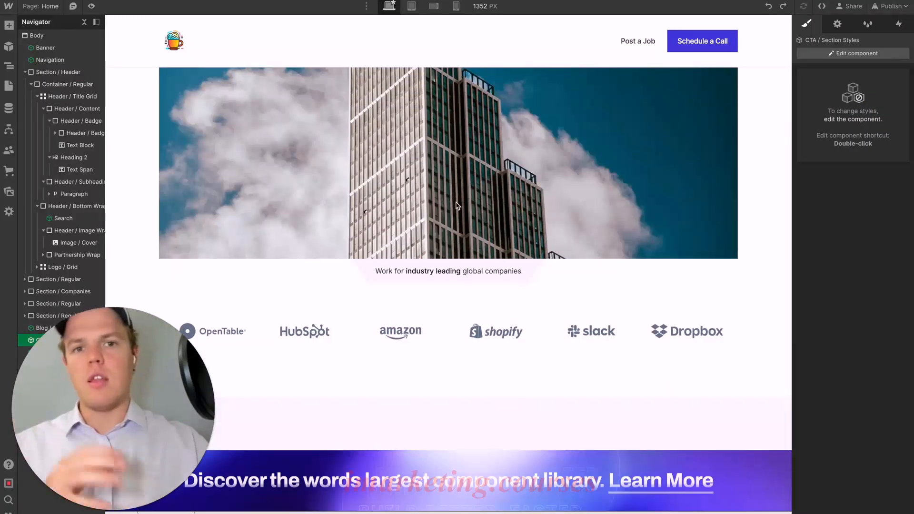
{"action": "scroll", "coordinate": [456, 206], "scroll_direction": "up", "scroll_amount": 3}
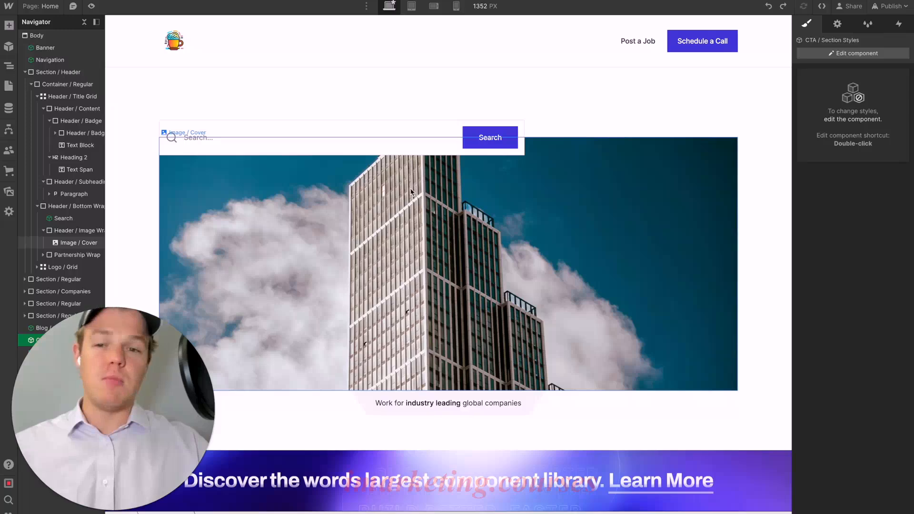
{"action": "scroll", "coordinate": [411, 192], "scroll_direction": "down", "scroll_amount": 3}
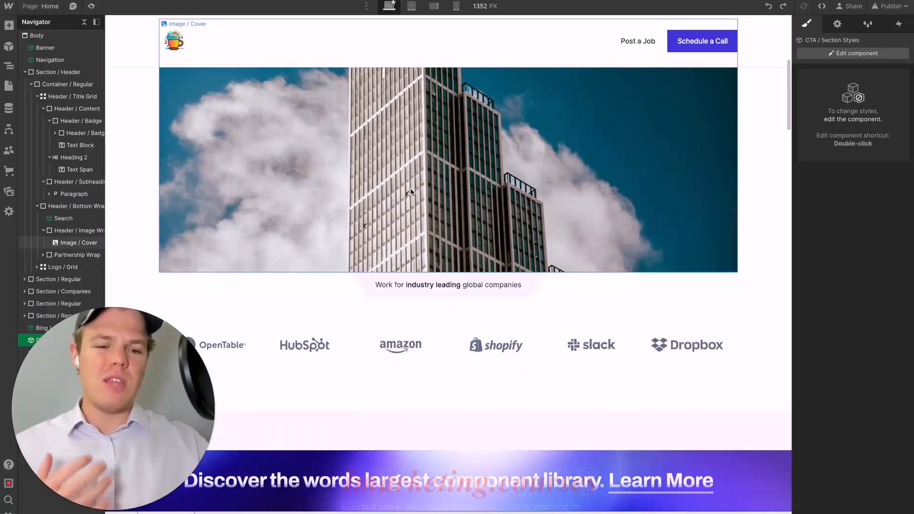
{"action": "scroll", "coordinate": [411, 192], "scroll_direction": "down", "scroll_amount": 20}
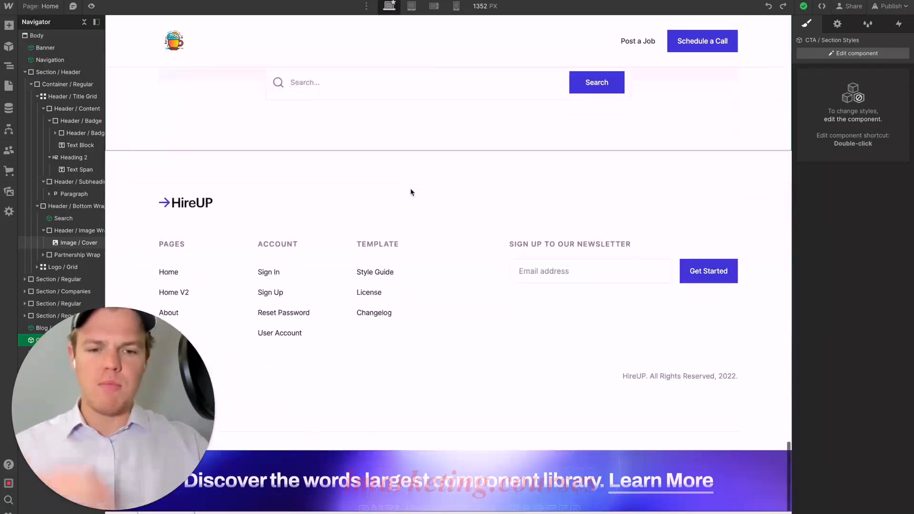
{"action": "scroll", "coordinate": [411, 192], "scroll_direction": "up", "scroll_amount": 5}
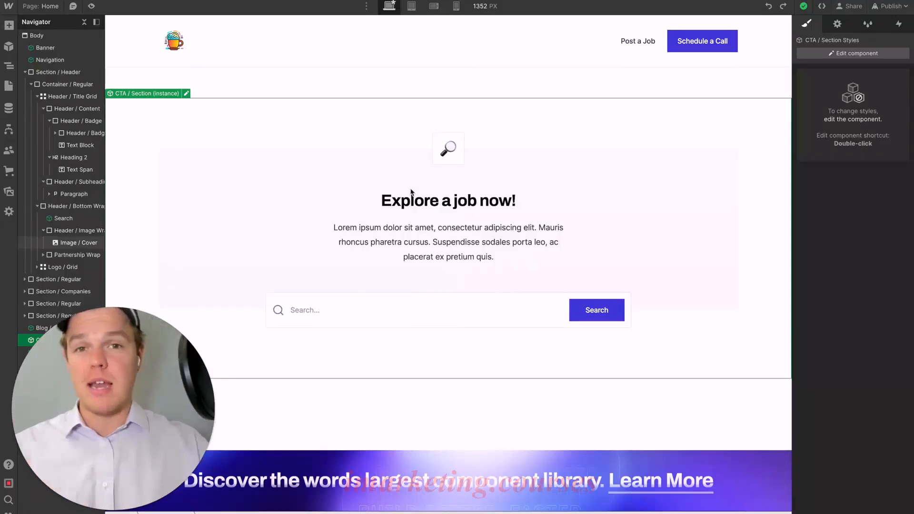
{"action": "scroll", "coordinate": [411, 192], "scroll_direction": "down", "scroll_amount": 1}
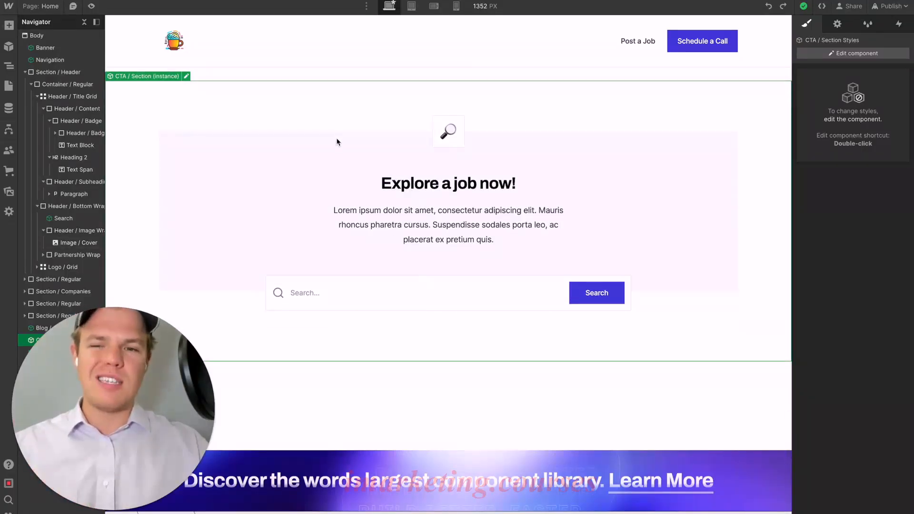
- Open the footer component for editing and copy its newsletter Footer / Form Block
{"action": "scroll", "coordinate": [335, 141], "scroll_direction": "down", "scroll_amount": 5}
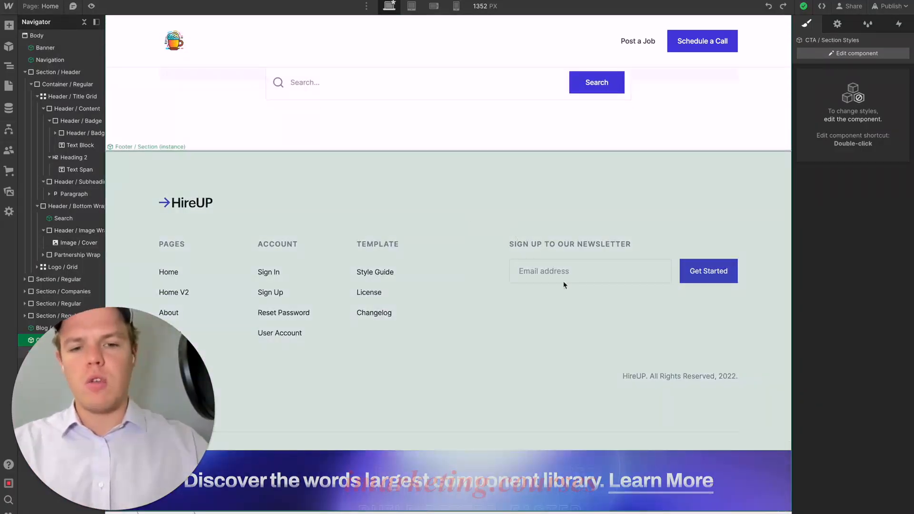
{"action": "double_click", "coordinate": [521, 198]}
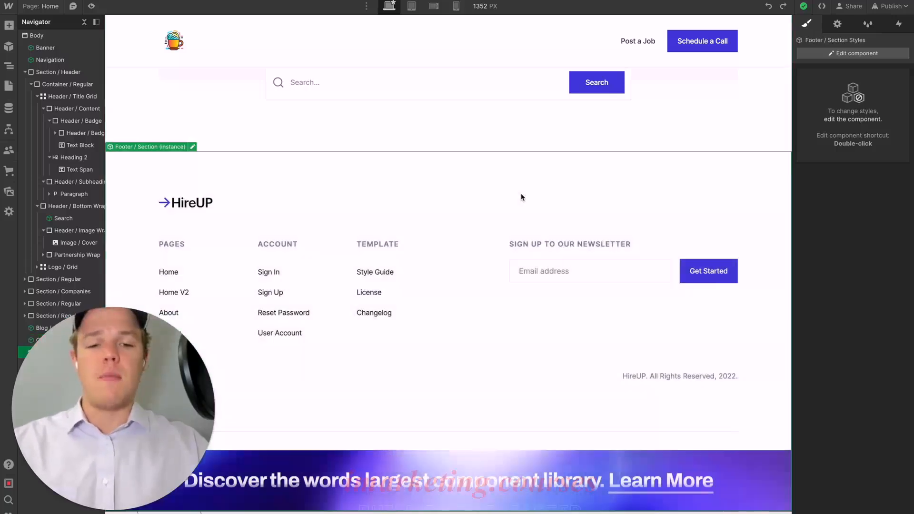
{"action": "left_click", "coordinate": [597, 279]}
{"action": "left_click", "coordinate": [80, 146]}
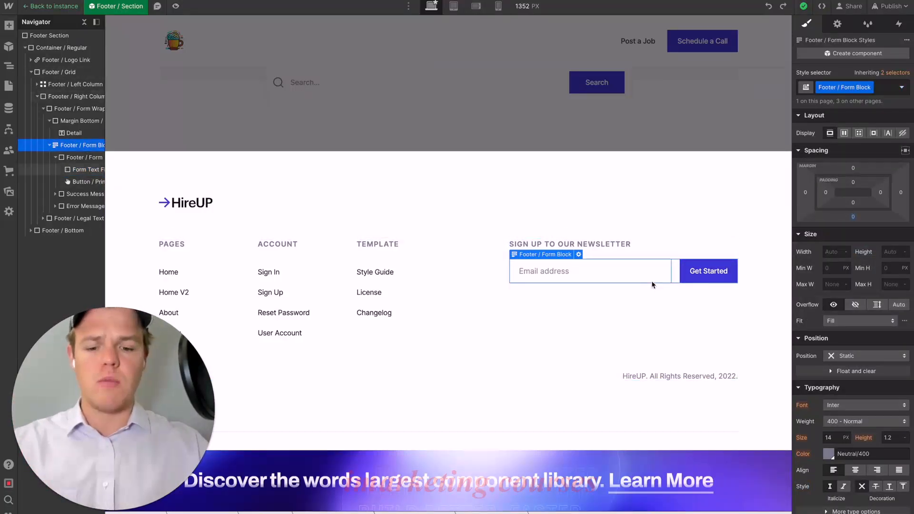
- Open the CTA / Section component with the "Explore a job now!" heading and delete its Search component
{"action": "scroll", "coordinate": [650, 282], "scroll_direction": "up", "scroll_amount": 6}
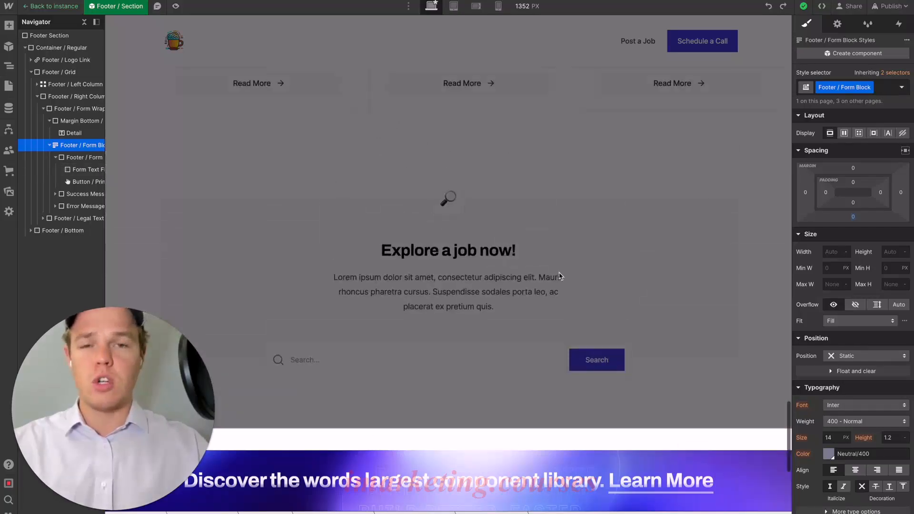
{"action": "double_click", "coordinate": [541, 268]}
{"action": "left_click", "coordinate": [561, 257]}
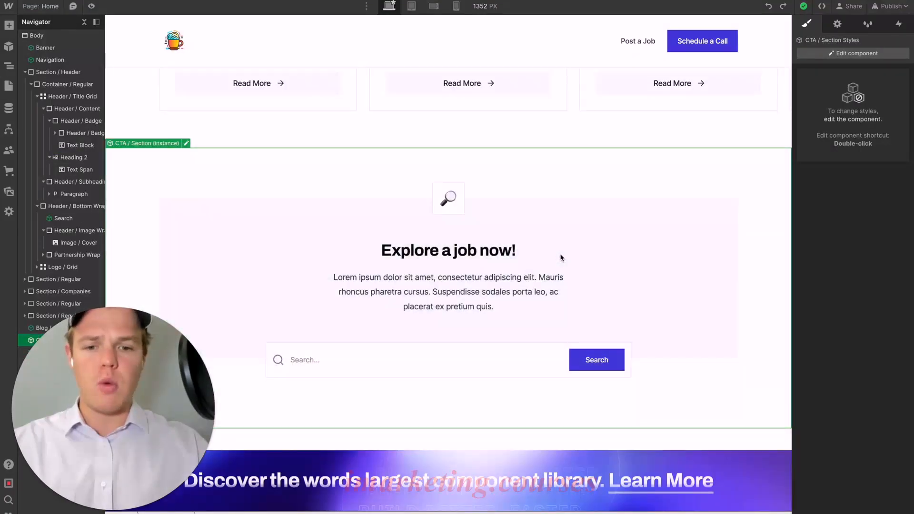
{"action": "double_click", "coordinate": [480, 205]}
{"action": "scroll", "coordinate": [473, 224], "scroll_direction": "down", "scroll_amount": 4}
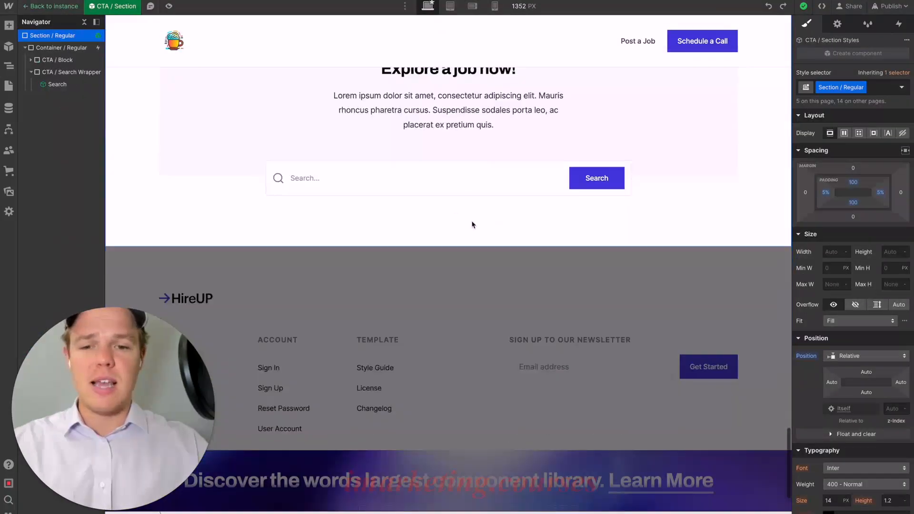
{"action": "left_click", "coordinate": [449, 184]}
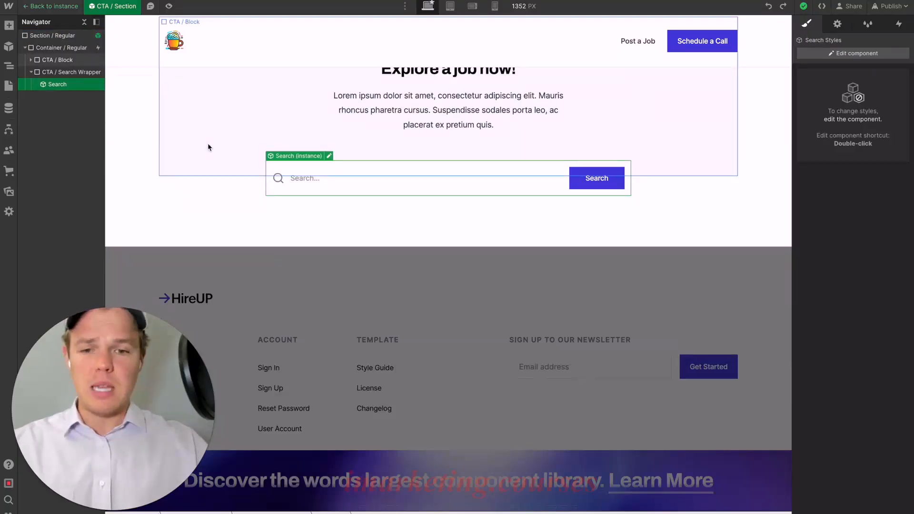
{"action": "key", "text": "Delete"}
- Paste the copied newsletter form block into the empty CTA / Search Wrapper and leave the component
{"action": "left_click", "coordinate": [256, 182]}
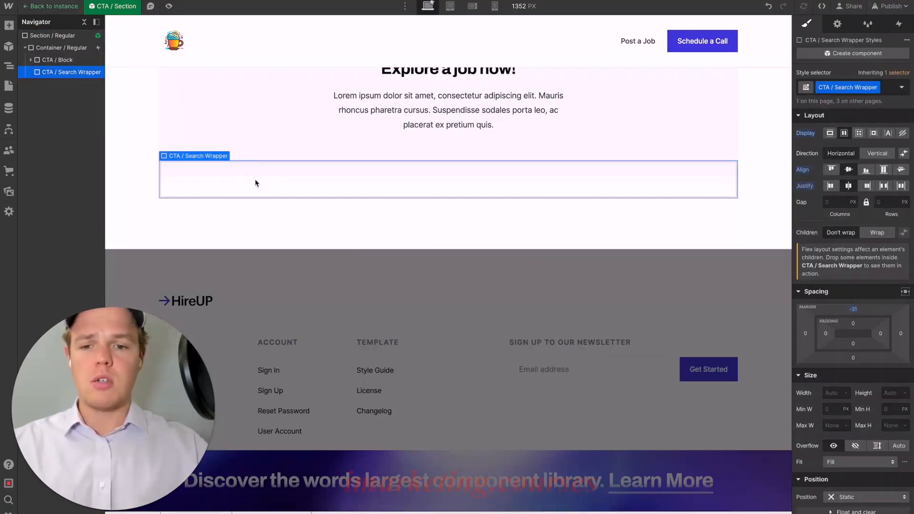
{"action": "key", "text": "ctrl+v"}
{"action": "left_click", "coordinate": [322, 210]}
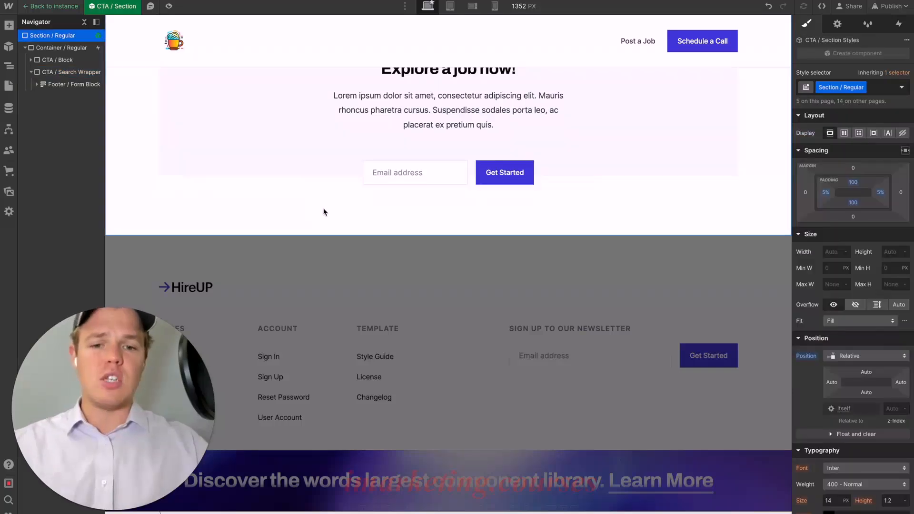
{"action": "scroll", "coordinate": [324, 212], "scroll_direction": "up", "scroll_amount": 2}
{"action": "scroll", "coordinate": [334, 205], "scroll_direction": "up", "scroll_amount": 1}
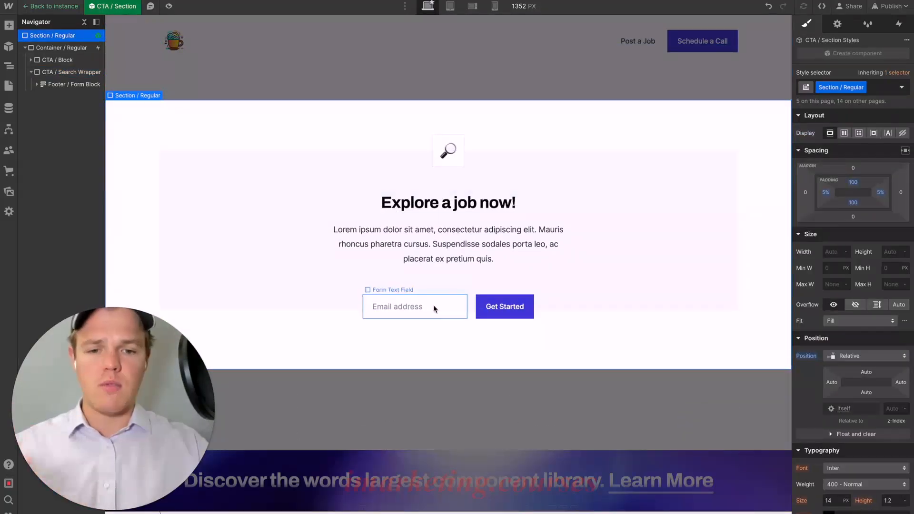
{"action": "left_click", "coordinate": [479, 79]}
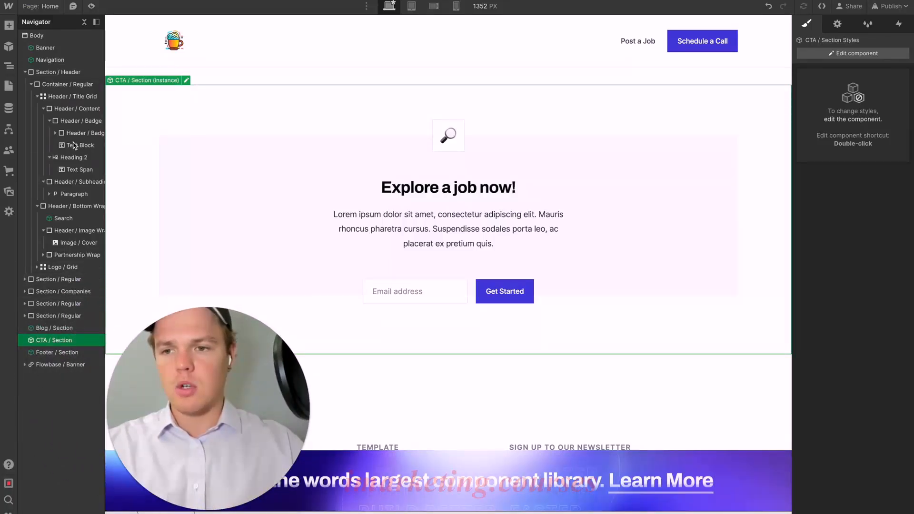
- Move the CTA / Section component directly below Navigation, above Section / Header, in the page structure
{"action": "left_click", "coordinate": [25, 72]}
{"action": "left_click_drag", "start_coordinate": [48, 148], "coordinate": [58, 71]}
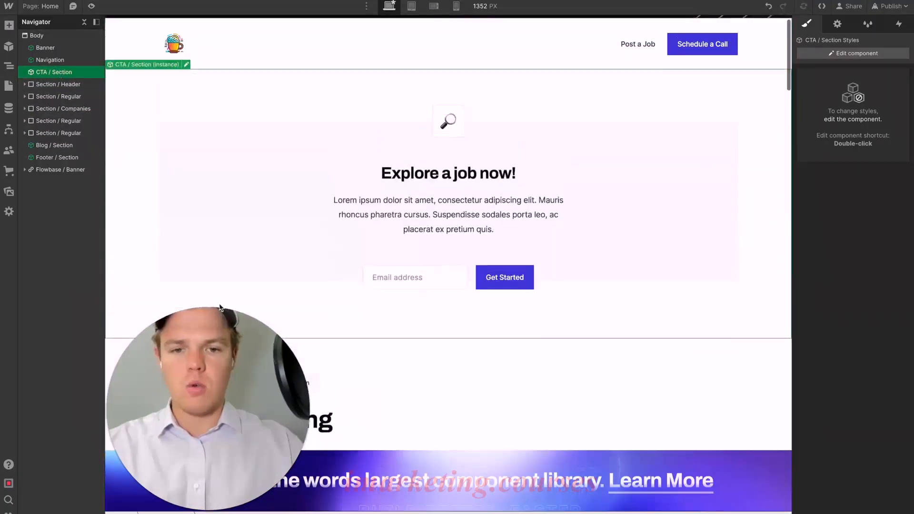
- Delete the Header / Bottom Wrap containing the search bar and building image from the header section
{"action": "scroll", "coordinate": [414, 288], "scroll_direction": "down", "scroll_amount": 8}
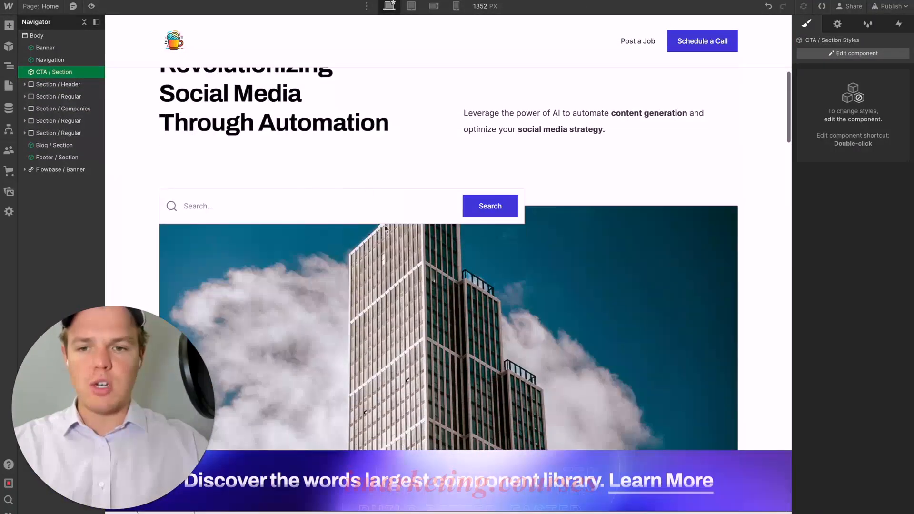
{"action": "scroll", "coordinate": [385, 228], "scroll_direction": "down", "scroll_amount": 5}
{"action": "left_click", "coordinate": [384, 190]}
{"action": "scroll", "coordinate": [374, 201], "scroll_direction": "up", "scroll_amount": 1}
{"action": "scroll", "coordinate": [373, 201], "scroll_direction": "up", "scroll_amount": 2}
{"action": "left_click", "coordinate": [37, 219]}
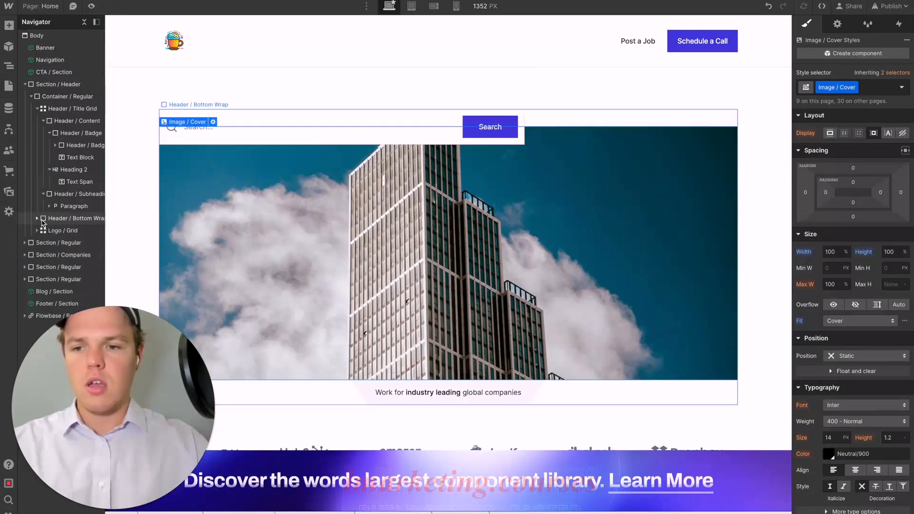
{"action": "left_click", "coordinate": [54, 219]}
{"action": "key", "text": "Delete"}
- Try placing the CTA / Section inside the Header / Subheading Wrap, and undo that move and the Header / Bottom Wrap deletion
{"action": "scroll", "coordinate": [335, 167], "scroll_direction": "up", "scroll_amount": 5}
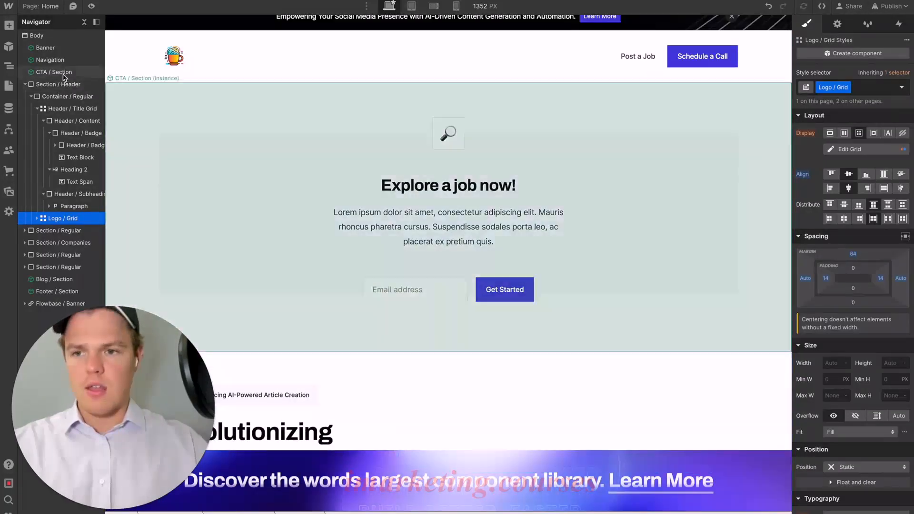
{"action": "left_click_drag", "start_coordinate": [62, 73], "coordinate": [59, 212]}
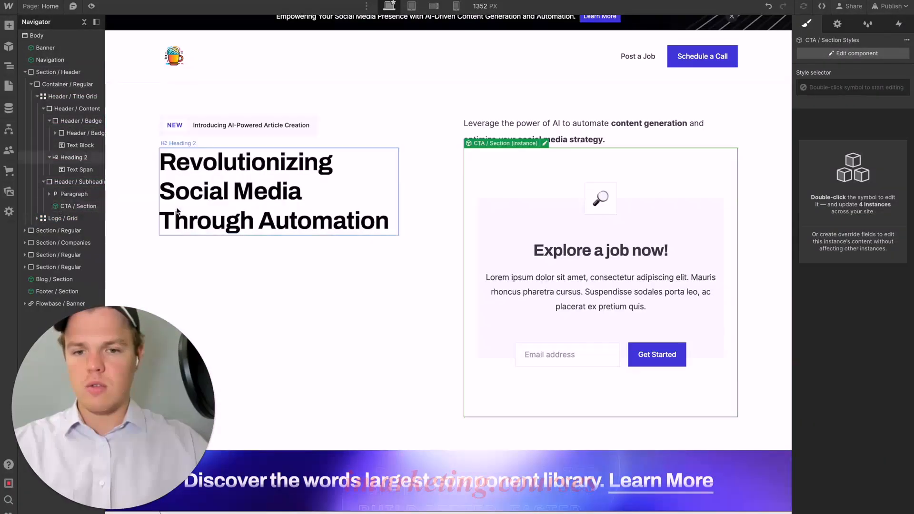
{"action": "key", "text": "ctrl+z"}
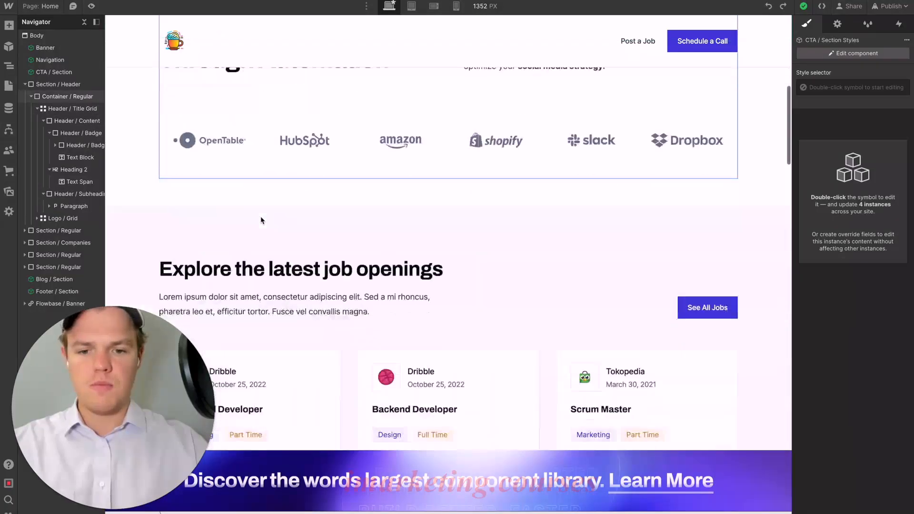
{"action": "key", "text": "ctrl+z"}
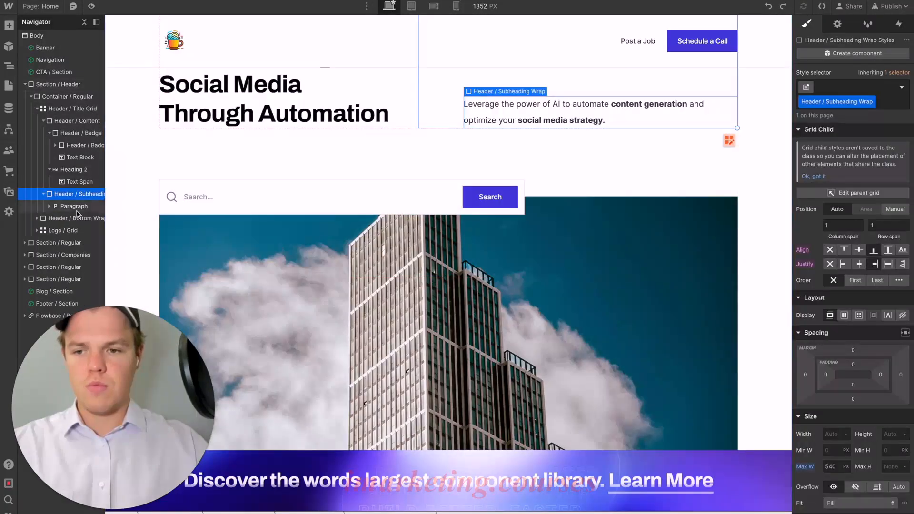
- Move the CTA / Section into the header's Container / Regular, between Header / Bottom Wrap and Logo / Grid
{"action": "left_click", "coordinate": [225, 199]}
{"action": "scroll", "coordinate": [282, 184], "scroll_direction": "up", "scroll_amount": 5}
{"action": "scroll", "coordinate": [283, 186], "scroll_direction": "up", "scroll_amount": 2}
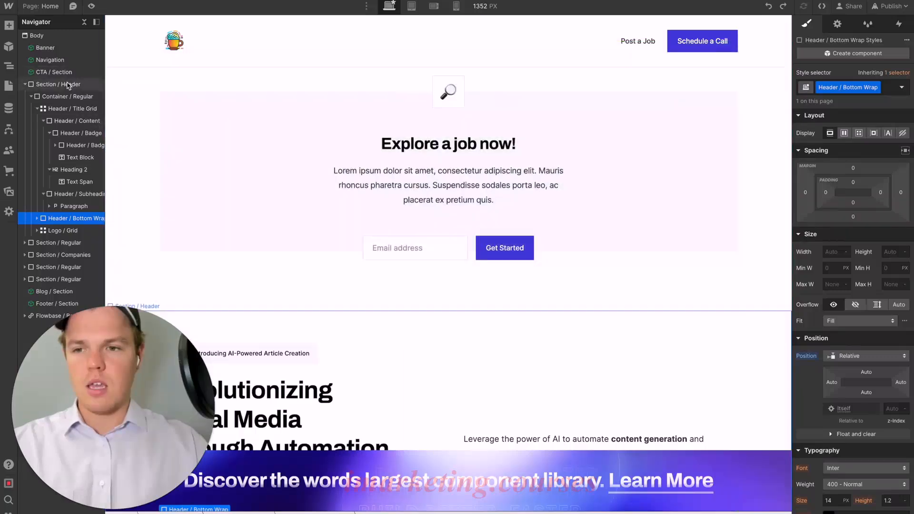
{"action": "left_click_drag", "start_coordinate": [61, 71], "coordinate": [51, 219]}
{"action": "scroll", "coordinate": [233, 205], "scroll_direction": "down", "scroll_amount": 8}
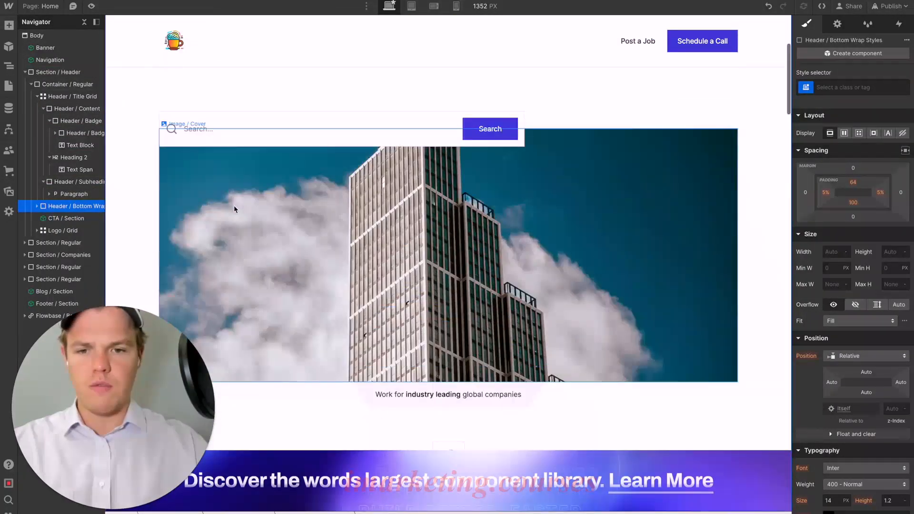
- Delete the Header / Bottom Wrap with its search bar and building image from the header container
{"action": "left_click", "coordinate": [234, 205]}
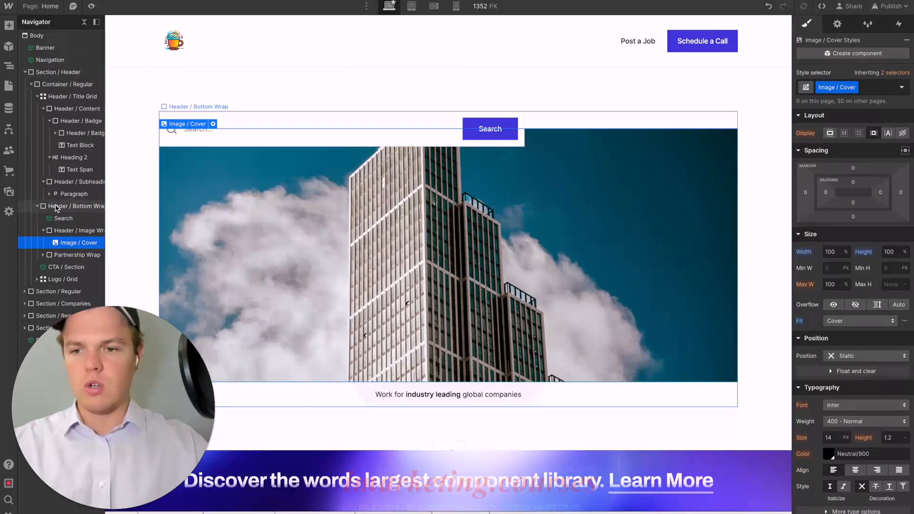
{"action": "left_click", "coordinate": [56, 207]}
{"action": "key", "text": "Delete"}
{"action": "scroll", "coordinate": [316, 198], "scroll_direction": "up", "scroll_amount": 4}
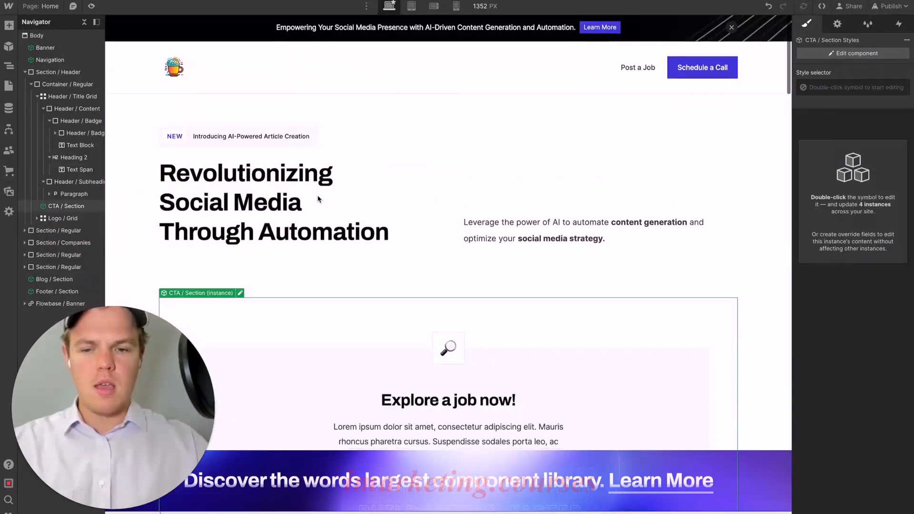
- Review the header with the embedded signup section, and open the CTA / Section component for editing with its paragraph selected
{"action": "scroll", "coordinate": [318, 199], "scroll_direction": "down", "scroll_amount": 8}
{"action": "scroll", "coordinate": [318, 199], "scroll_direction": "up", "scroll_amount": 6}
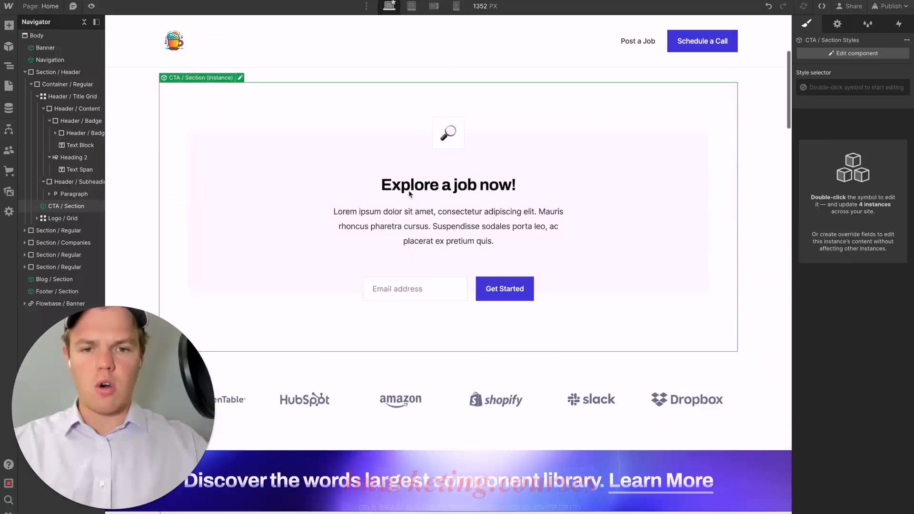
{"action": "scroll", "coordinate": [399, 206], "scroll_direction": "up", "scroll_amount": 2}
{"action": "scroll", "coordinate": [399, 206], "scroll_direction": "down", "scroll_amount": 5}
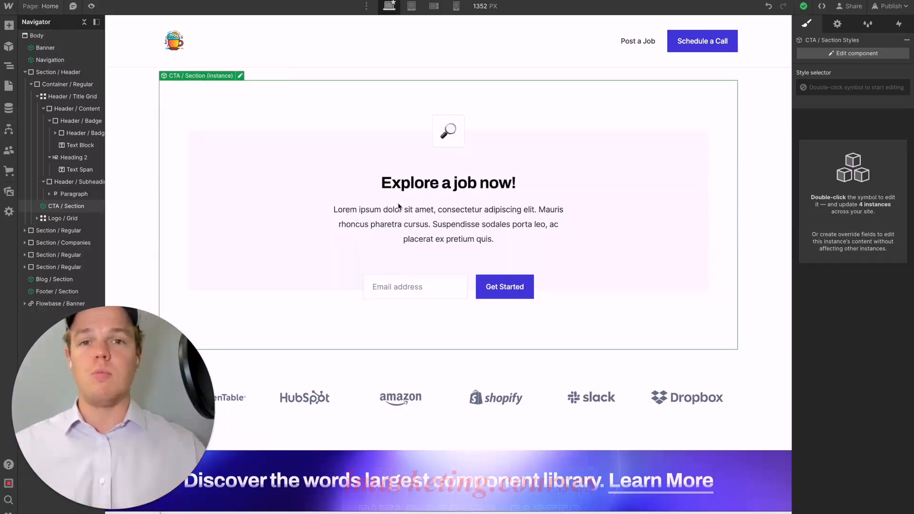
{"action": "scroll", "coordinate": [399, 206], "scroll_direction": "up", "scroll_amount": 3}
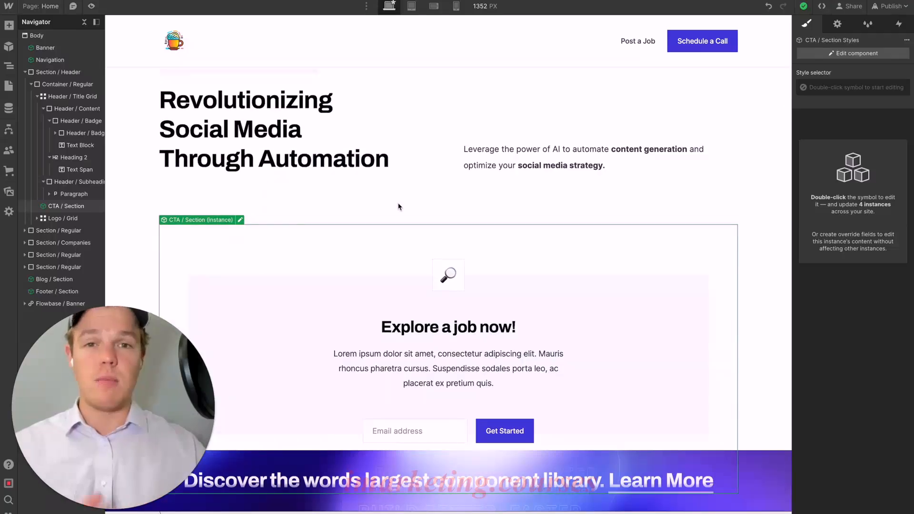
{"action": "scroll", "coordinate": [357, 138], "scroll_direction": "down", "scroll_amount": 3}
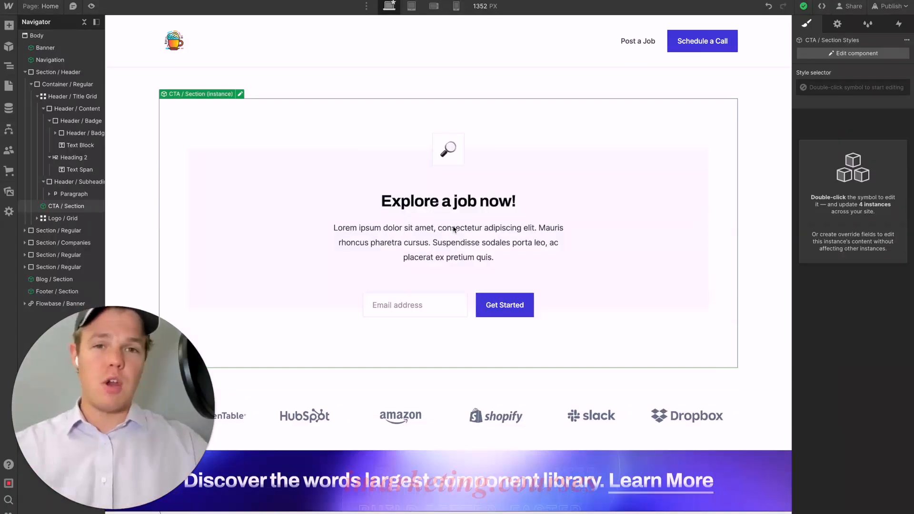
{"action": "left_click", "coordinate": [450, 151]}
{"action": "double_click", "coordinate": [449, 162]}
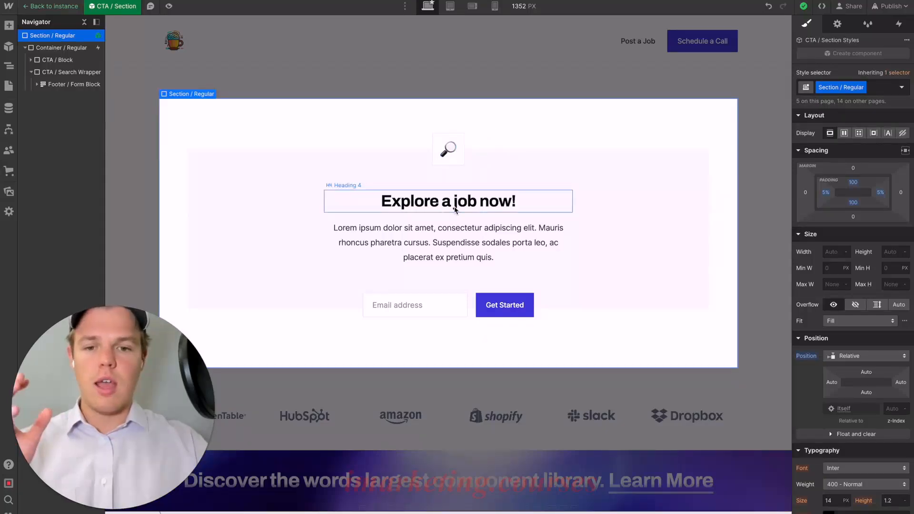
{"action": "left_click", "coordinate": [456, 230]}
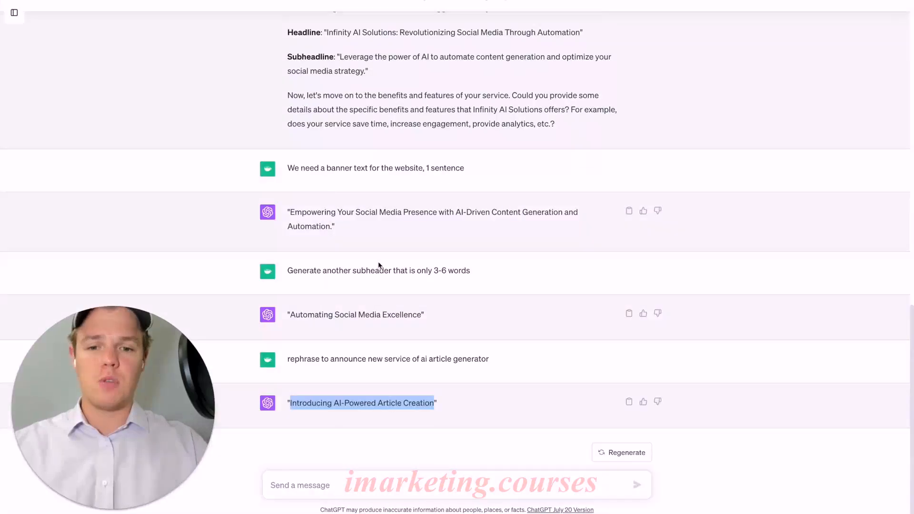
- Switch to ChatGPT and send "For our CTA which will be providing an email so we can reach out for services, provide a header and subheader"
{"action": "left_click", "coordinate": [364, 483]}
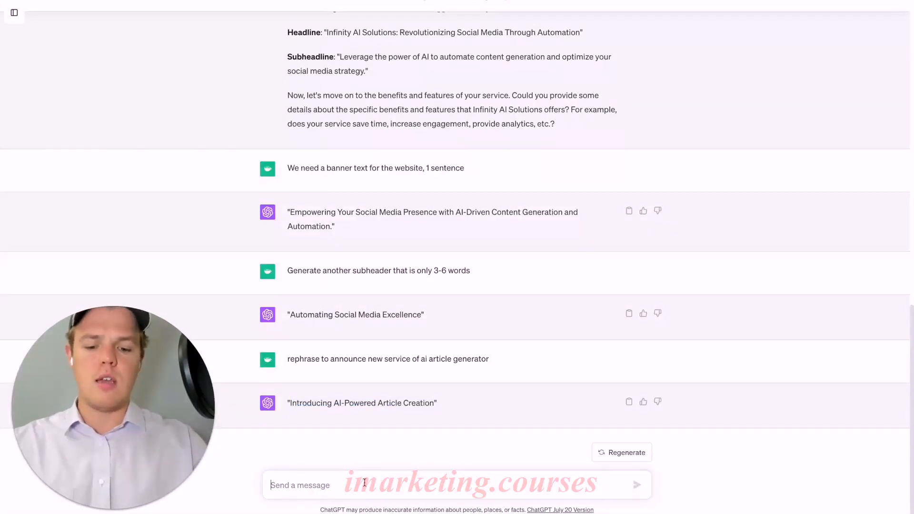
{"action": "type", "text": "For"}
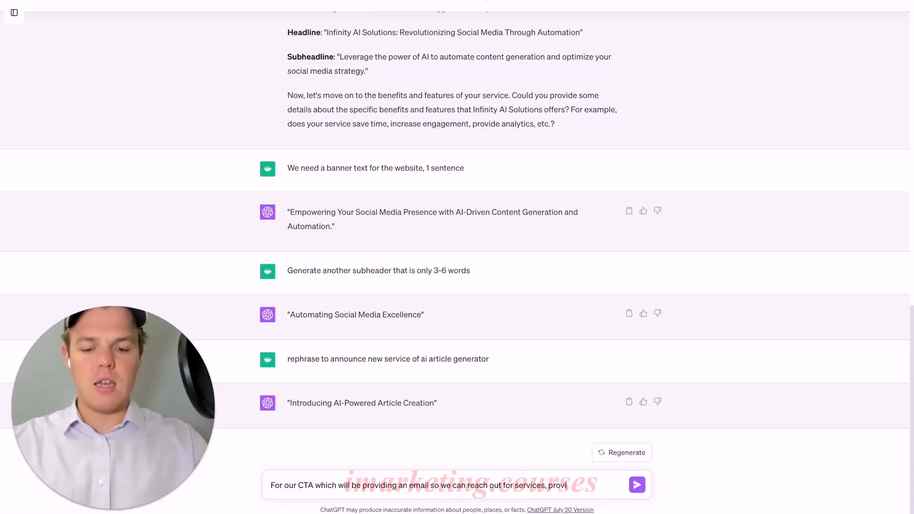
{"action": "type", "text": "and subheader"}
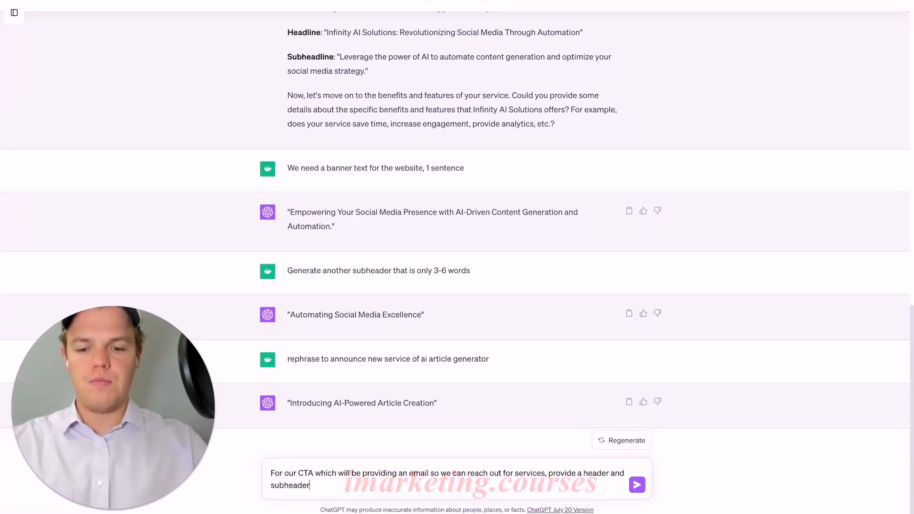
{"action": "key", "text": "Return"}
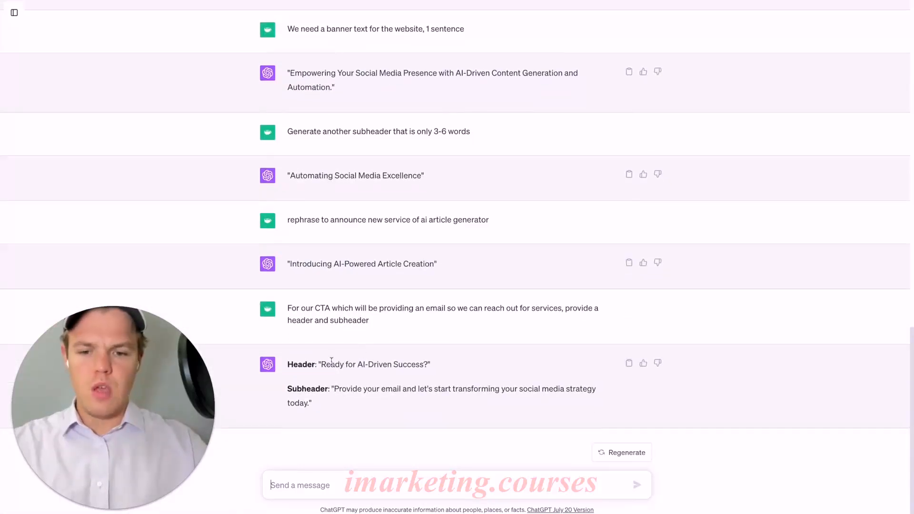
- Copy ChatGPT's header into Webflow, replacing the "Explore a job now!" heading with "Ready for AI-Driven Success?"
{"action": "left_click_drag", "start_coordinate": [323, 365], "coordinate": [412, 363]}
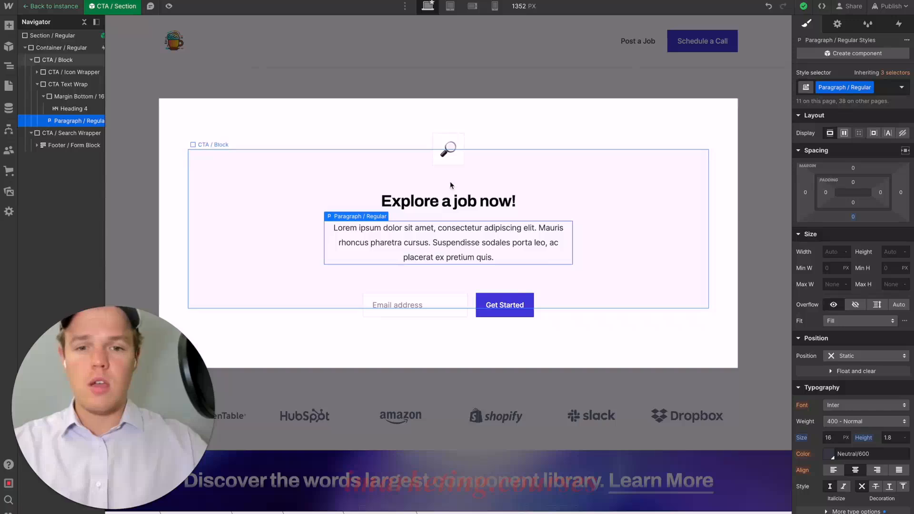
{"action": "left_click", "coordinate": [444, 200]}
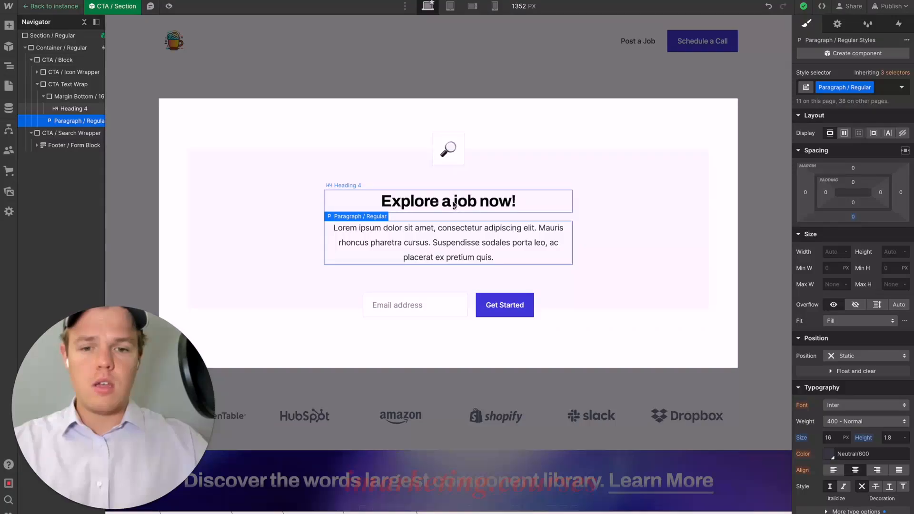
{"action": "double_click", "coordinate": [445, 200]}
{"action": "key", "text": "ctrl+a"}
{"action": "type", "text": "Ready for AI-Driven Success?"}
{"action": "left_click", "coordinate": [548, 163]}
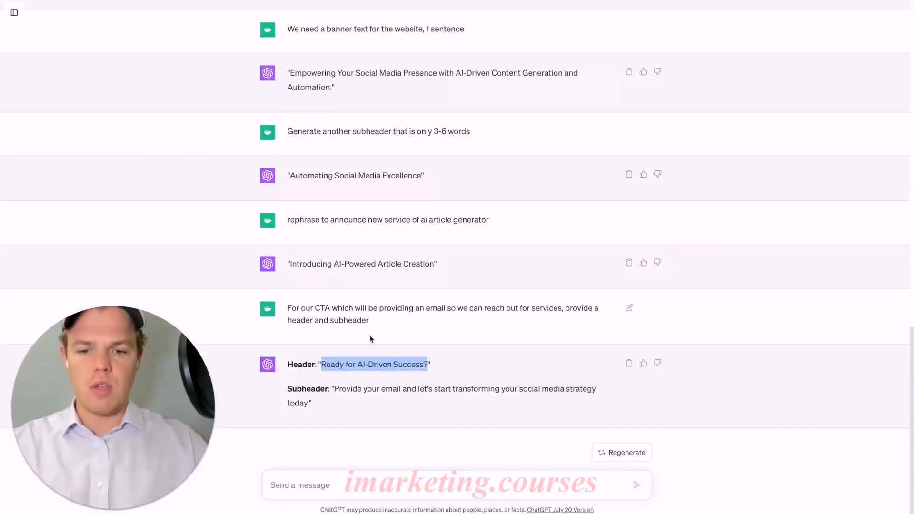
- Replace the CTA paragraph with ChatGPT's "Provide your email and let's start transforming your social media strategy today." and leave the component
{"action": "left_click", "coordinate": [344, 385]}
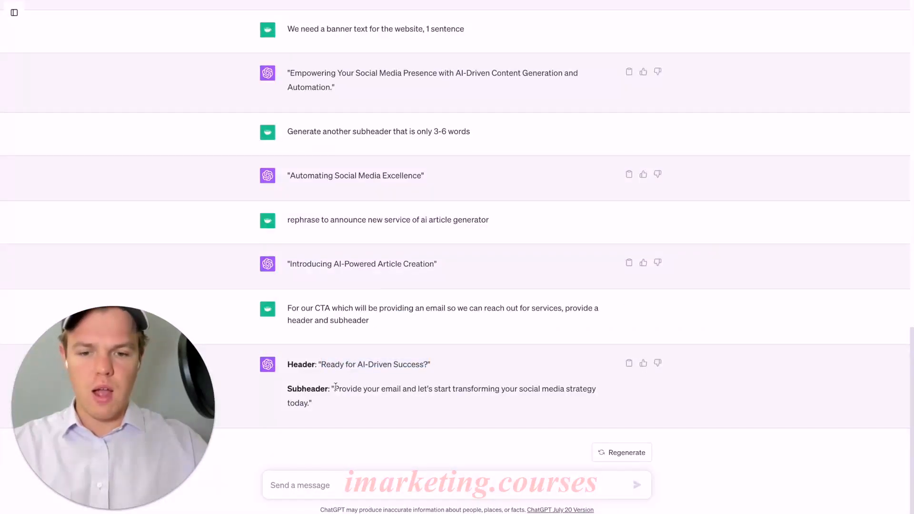
{"action": "left_click_drag", "start_coordinate": [335, 389], "coordinate": [338, 402]}
{"action": "key", "text": "ctrl+c"}
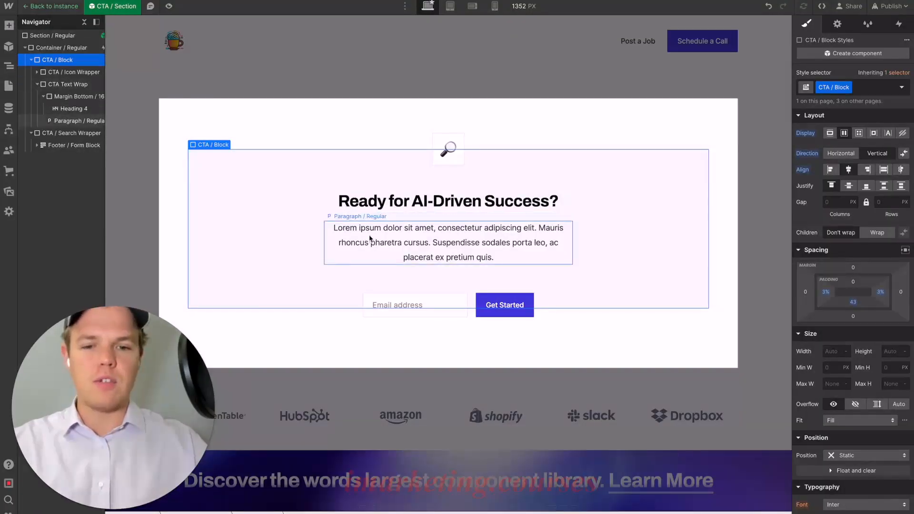
{"action": "double_click", "coordinate": [373, 242]}
{"action": "key", "text": "ctrl+a"}
{"action": "key", "text": "ctrl+v"}
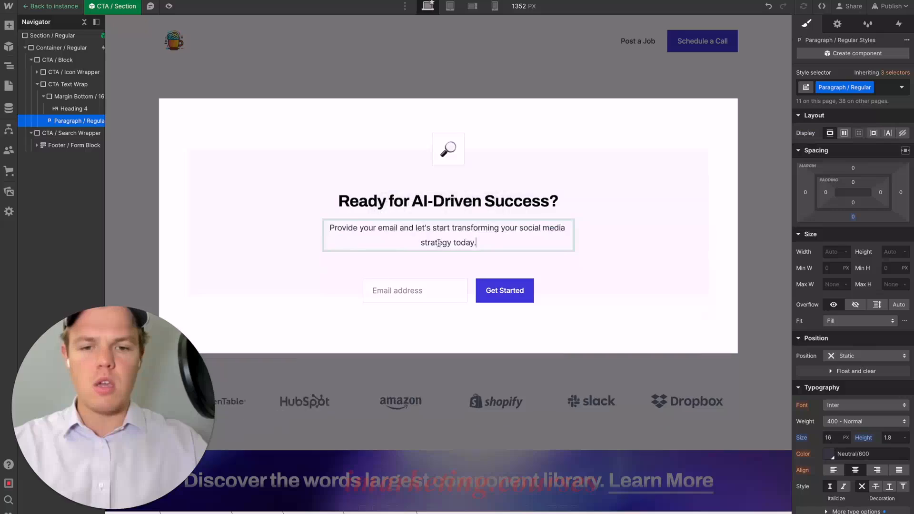
{"action": "left_click", "coordinate": [605, 274]}
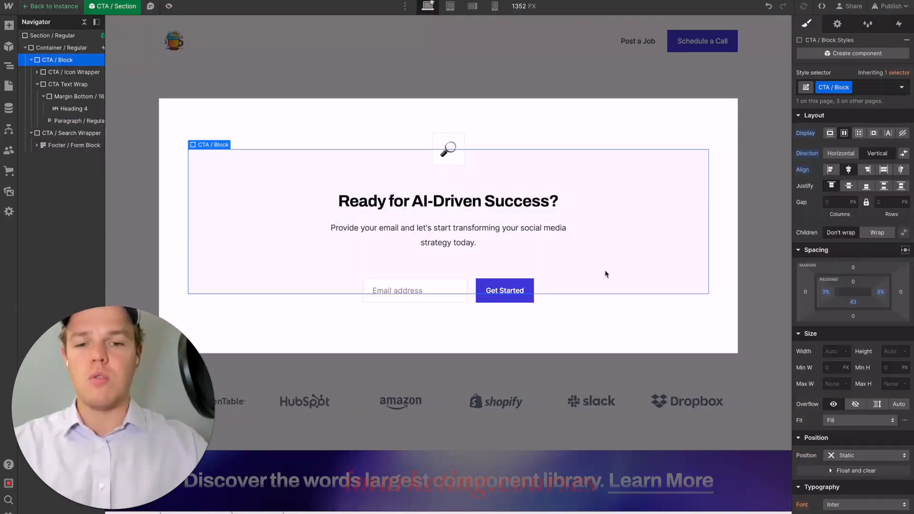
{"action": "left_click", "coordinate": [578, 72]}
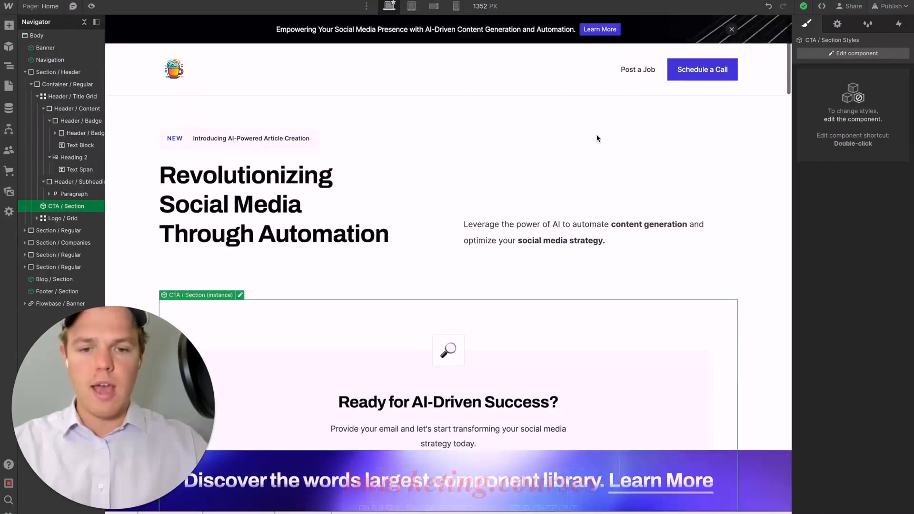
- Publish the site to the staging domain aiaa-template.webflow.io and open the published page
{"action": "left_click", "coordinate": [889, 5]}
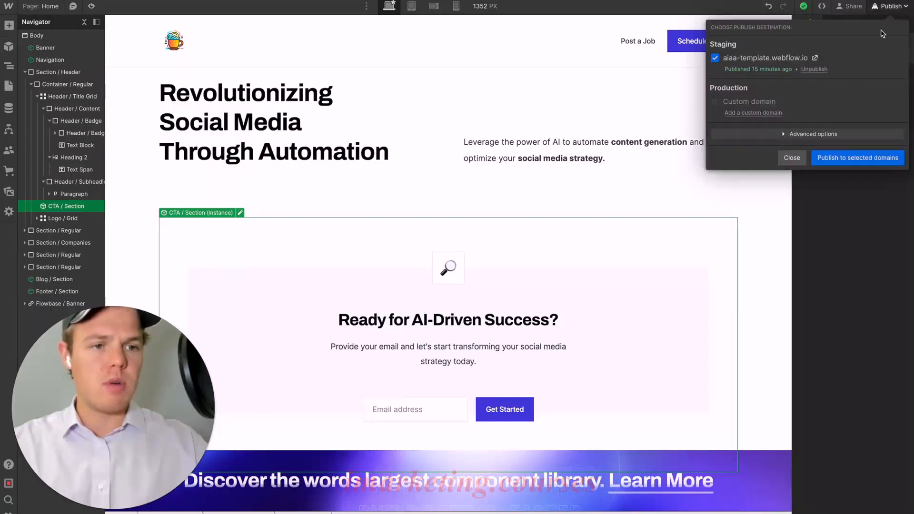
{"action": "left_click", "coordinate": [836, 157]}
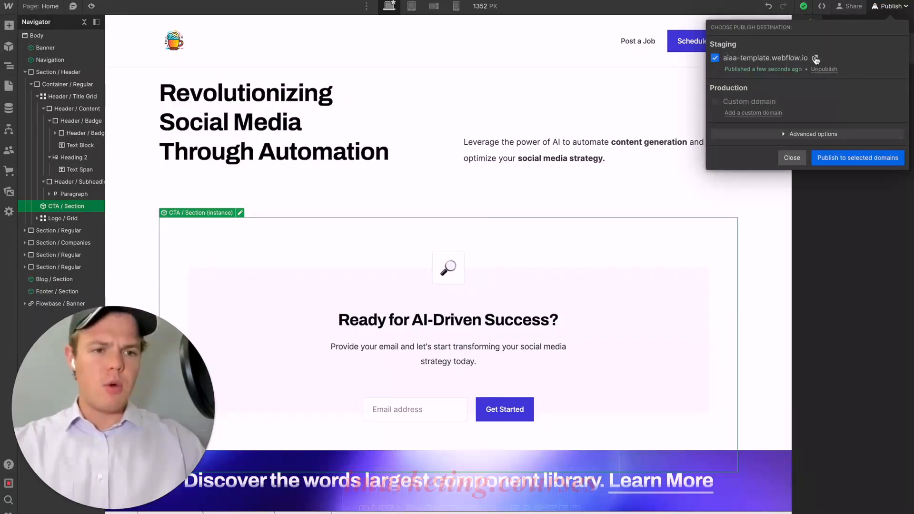
{"action": "left_click", "coordinate": [814, 59]}
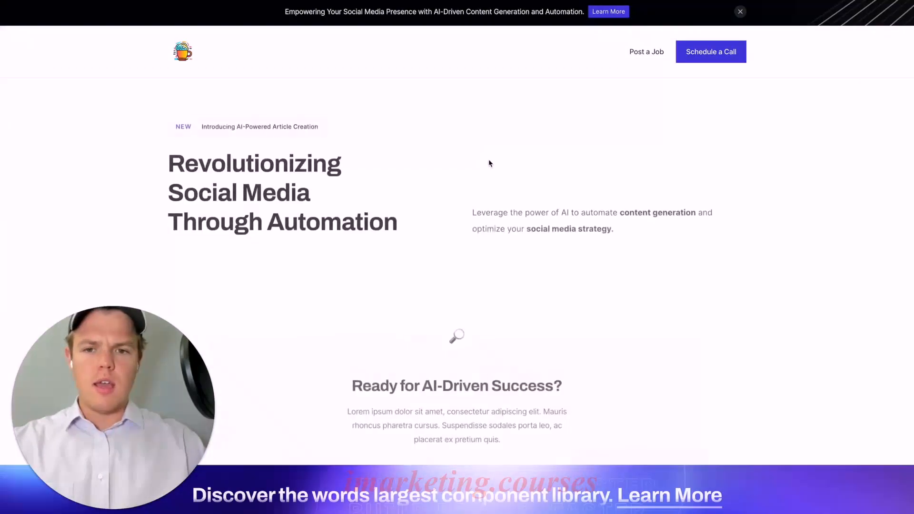
- Review the published header and enter the test text "dhadajkfkjshf" in the signup form's email field
{"action": "scroll", "coordinate": [488, 164], "scroll_direction": "down", "scroll_amount": 2}
{"action": "scroll", "coordinate": [488, 164], "scroll_direction": "up", "scroll_amount": 2}
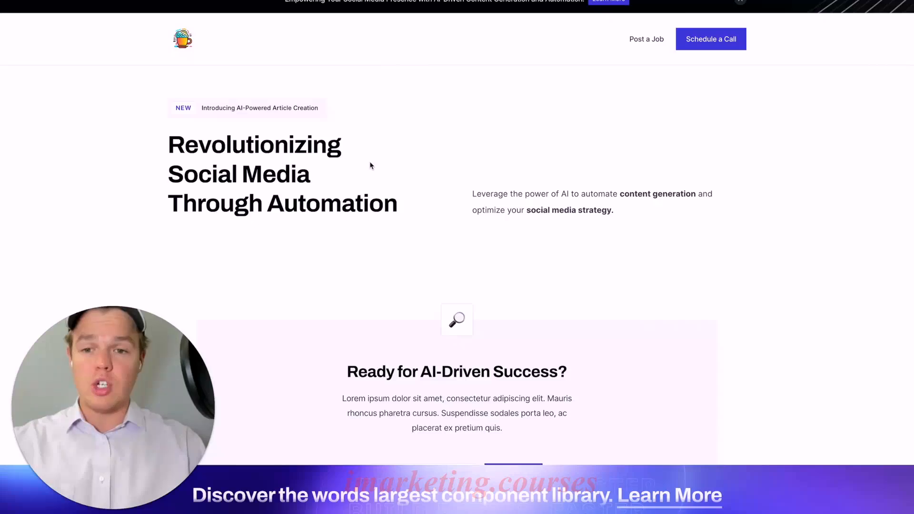
{"action": "scroll", "coordinate": [567, 190], "scroll_direction": "up", "scroll_amount": 1}
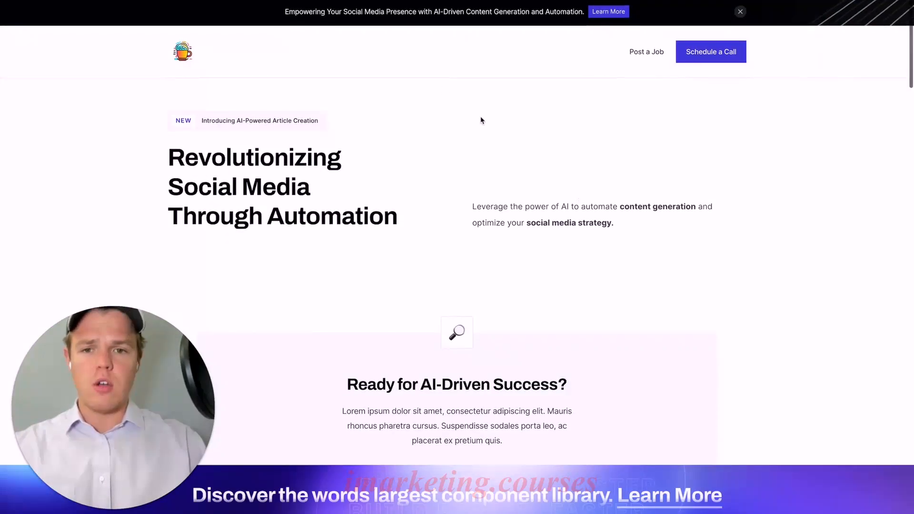
{"action": "scroll", "coordinate": [486, 98], "scroll_direction": "down", "scroll_amount": 5}
{"action": "left_click", "coordinate": [408, 267]}
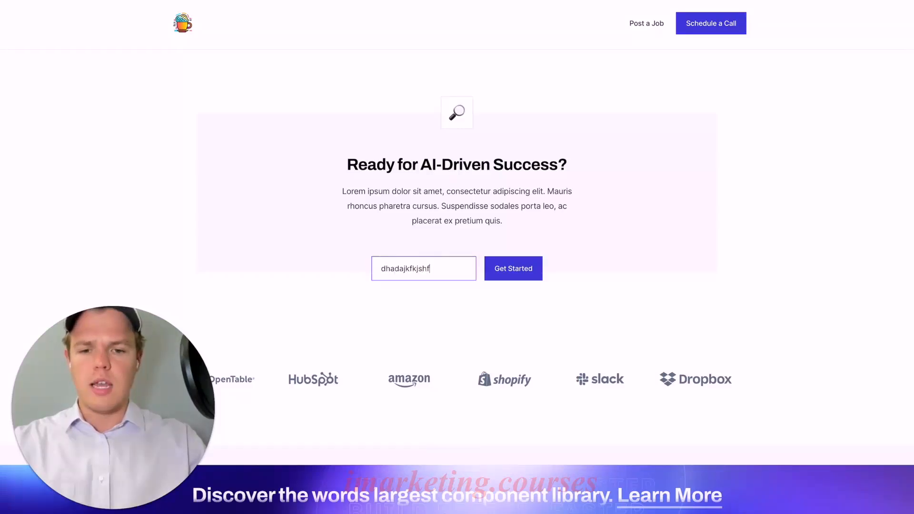
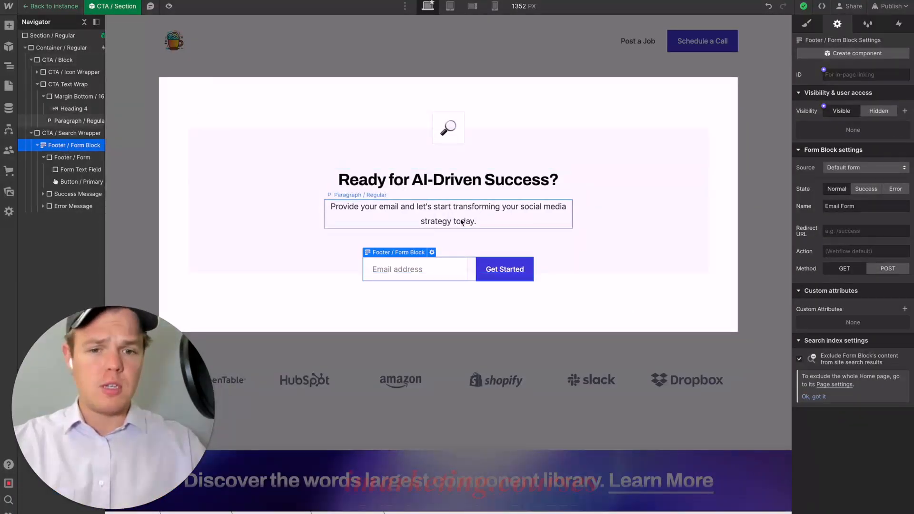
- Preview the email form block's error state and switch it back to its normal state
{"action": "left_click", "coordinate": [808, 28]}
{"action": "left_click", "coordinate": [842, 30]}
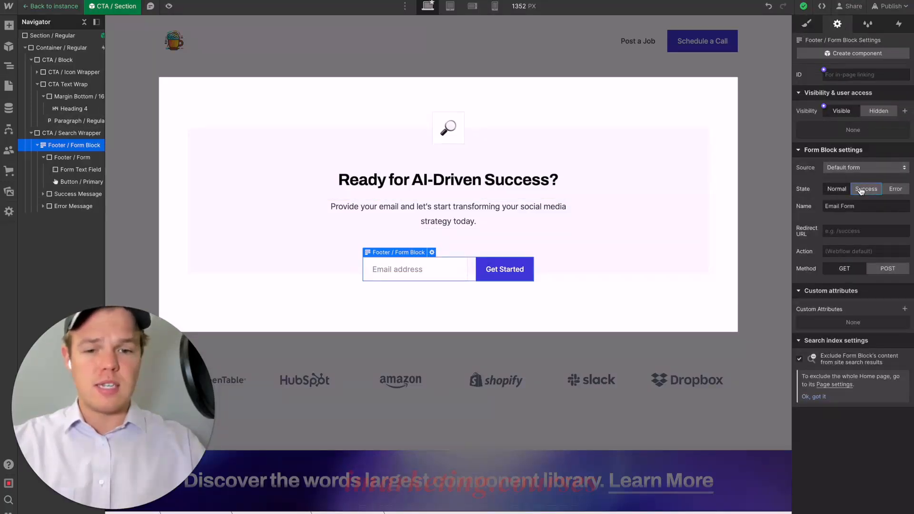
{"action": "left_click", "coordinate": [891, 191]}
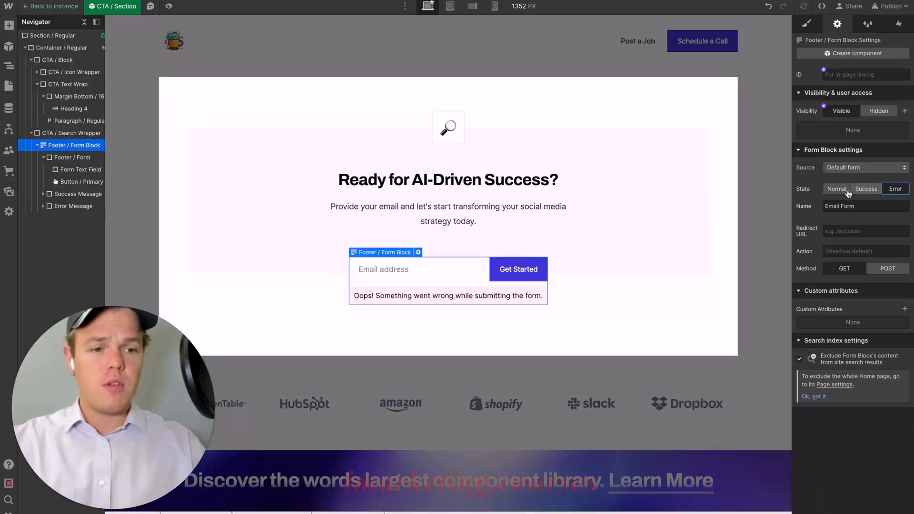
{"action": "left_click", "coordinate": [839, 190]}
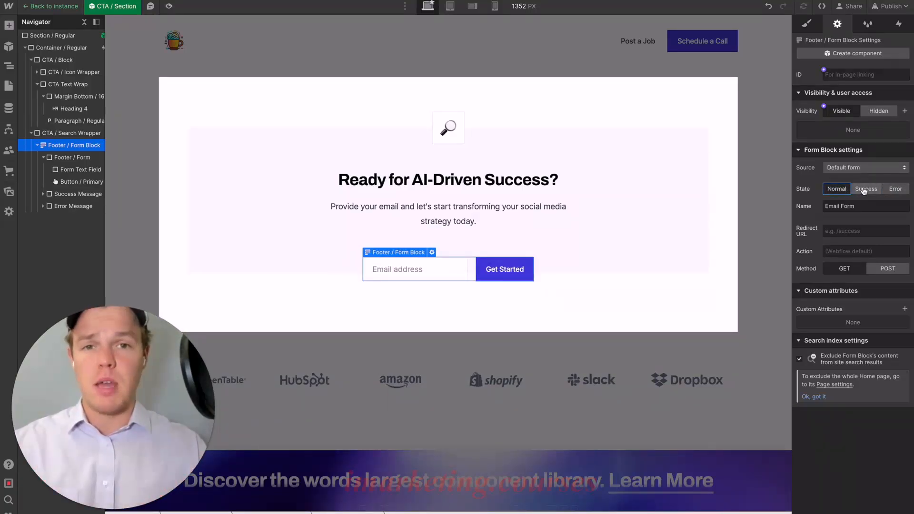
- Inspect the form's success state and its message text, restore the normal state and leave the CTA component
{"action": "left_click", "coordinate": [863, 189]}
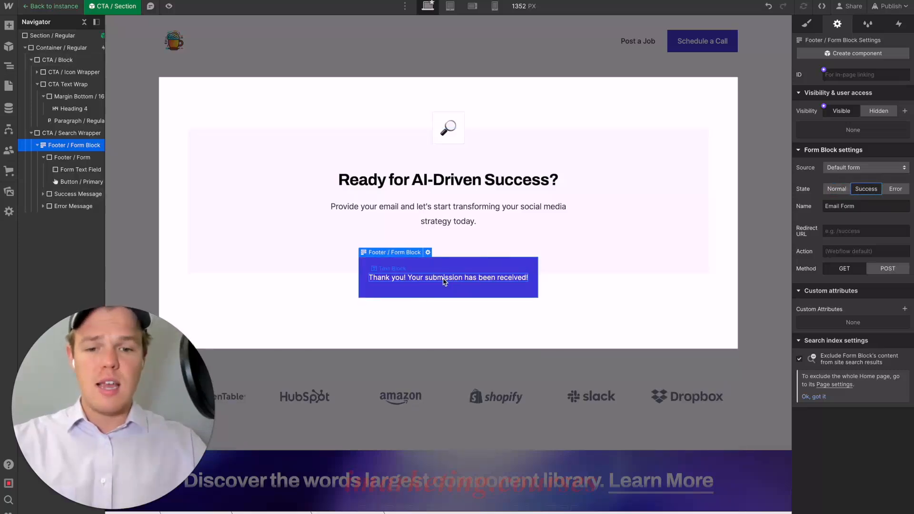
{"action": "left_click", "coordinate": [442, 279]}
{"action": "double_click", "coordinate": [444, 278]}
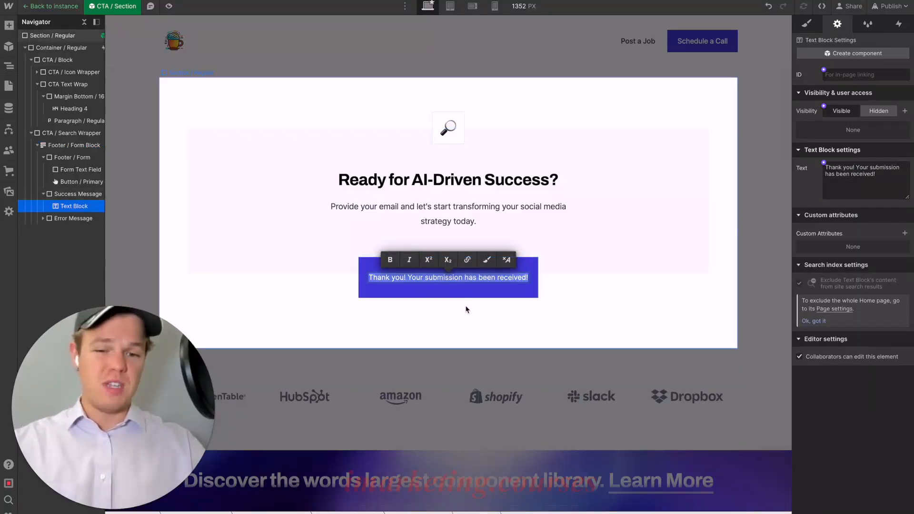
{"action": "left_click", "coordinate": [465, 291]}
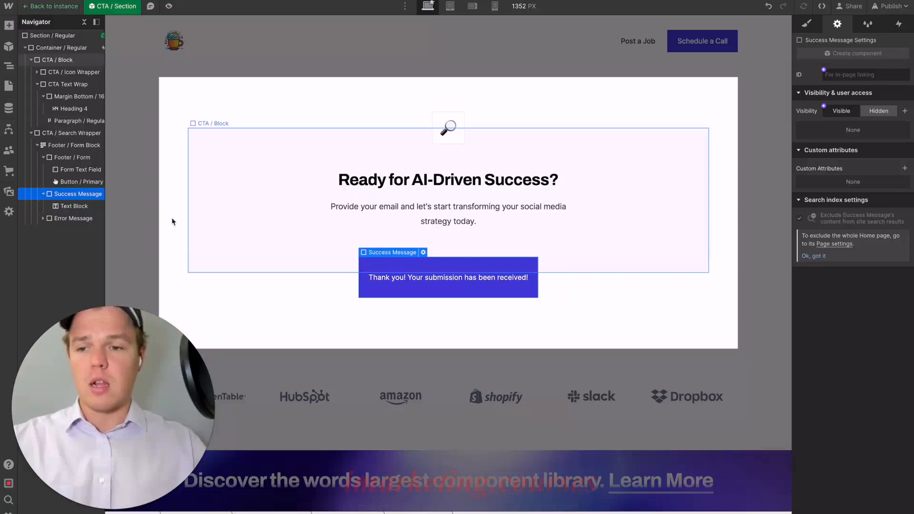
{"action": "left_click", "coordinate": [659, 272]}
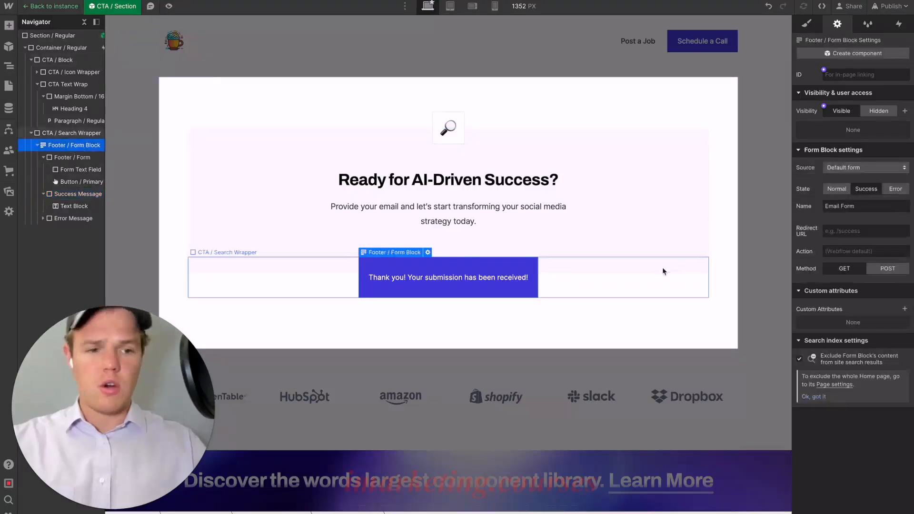
{"action": "left_click", "coordinate": [839, 192]}
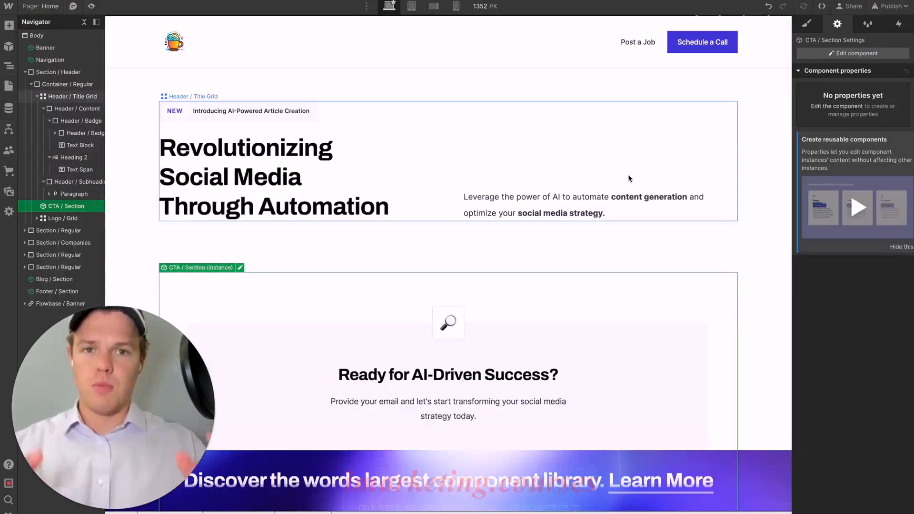
- Replace the Flowbase banner heading "Discover the words largest component library. Learn More" with ChatGPT's "Automating Social Media Excellence"
{"action": "scroll", "coordinate": [630, 178], "scroll_direction": "down", "scroll_amount": 5}
{"action": "scroll", "coordinate": [628, 175], "scroll_direction": "down", "scroll_amount": 1}
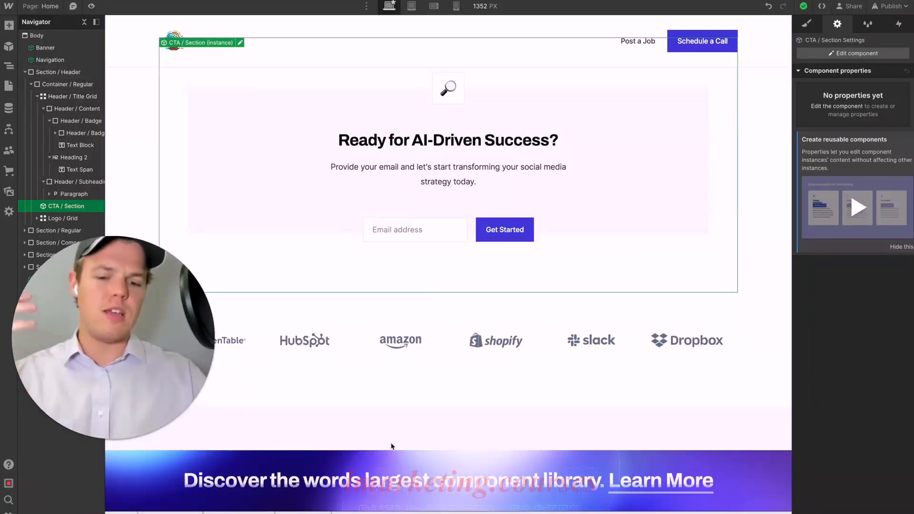
{"action": "left_click", "coordinate": [378, 485]}
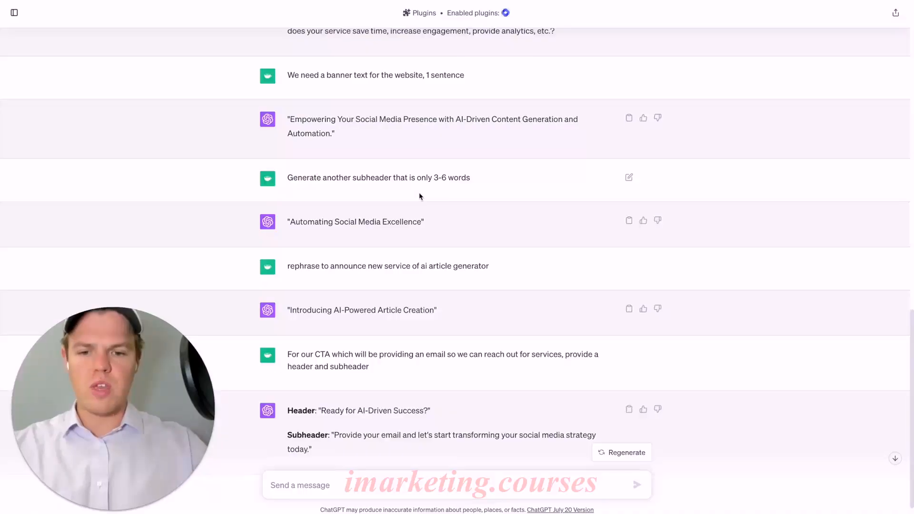
{"action": "scroll", "coordinate": [419, 193], "scroll_direction": "up", "scroll_amount": 2}
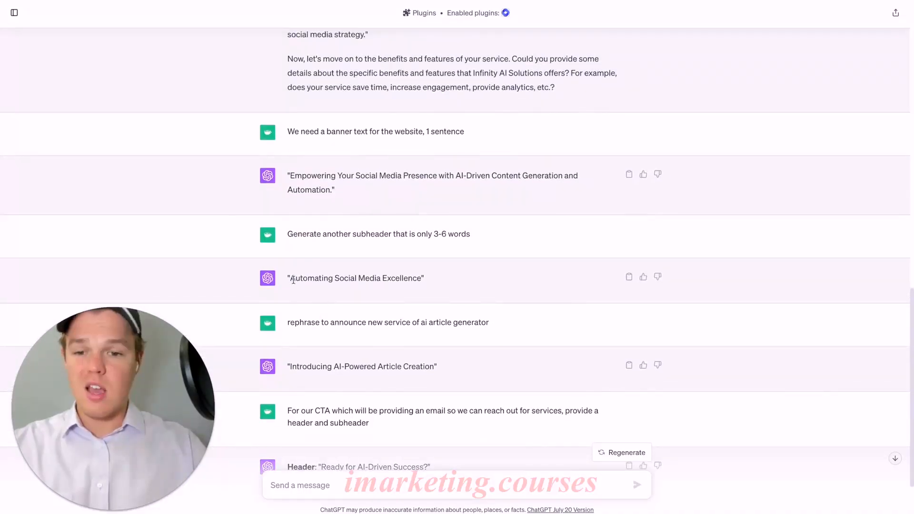
{"action": "left_click_drag", "start_coordinate": [291, 280], "coordinate": [401, 280]}
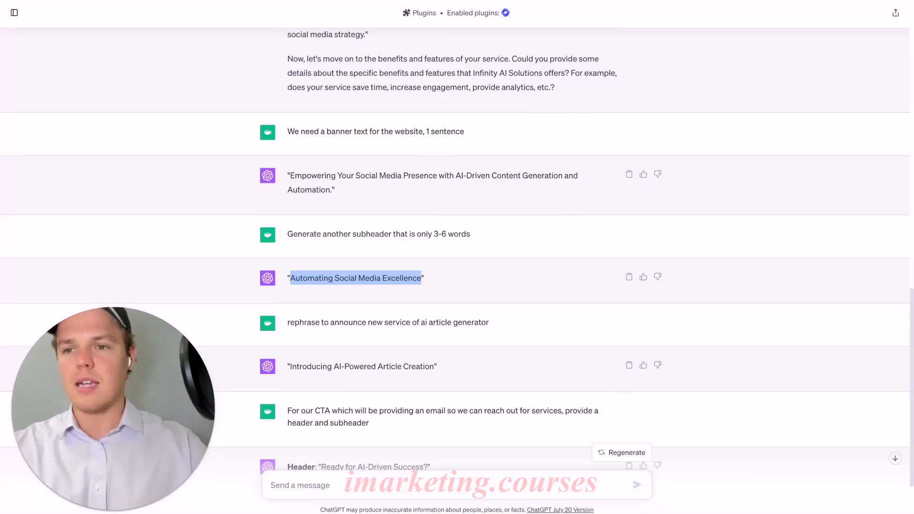
{"action": "key", "text": "ctrl+Tab"}
{"action": "double_click", "coordinate": [340, 480]}
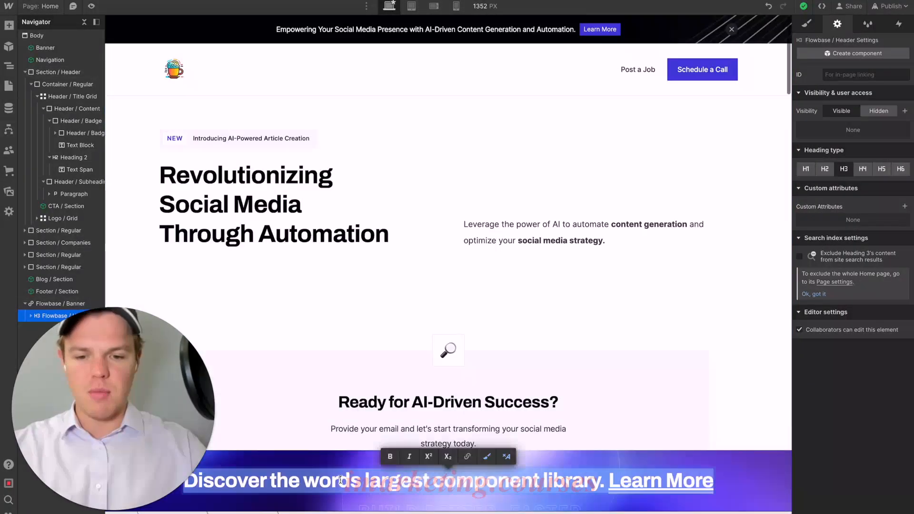
{"action": "type", "text": "Automating Social Media Excellence"}
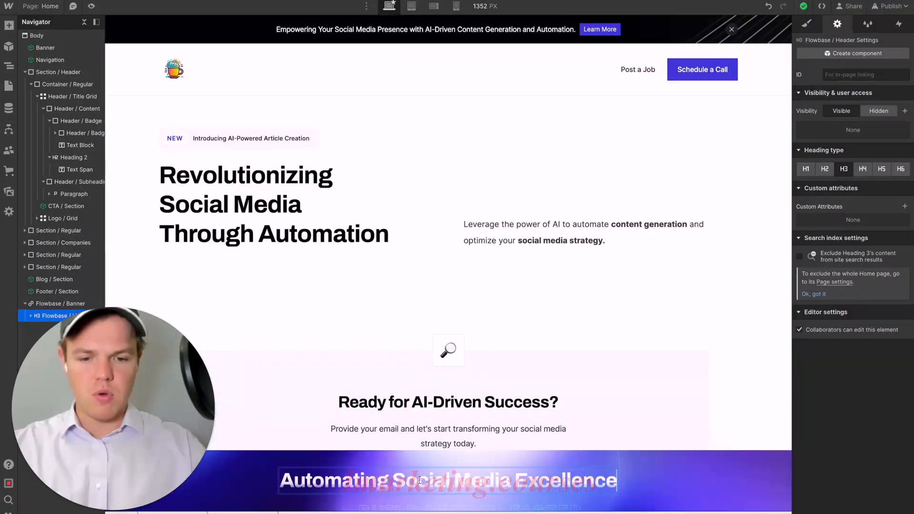
{"action": "left_click_drag", "start_coordinate": [393, 478], "coordinate": [508, 477]}
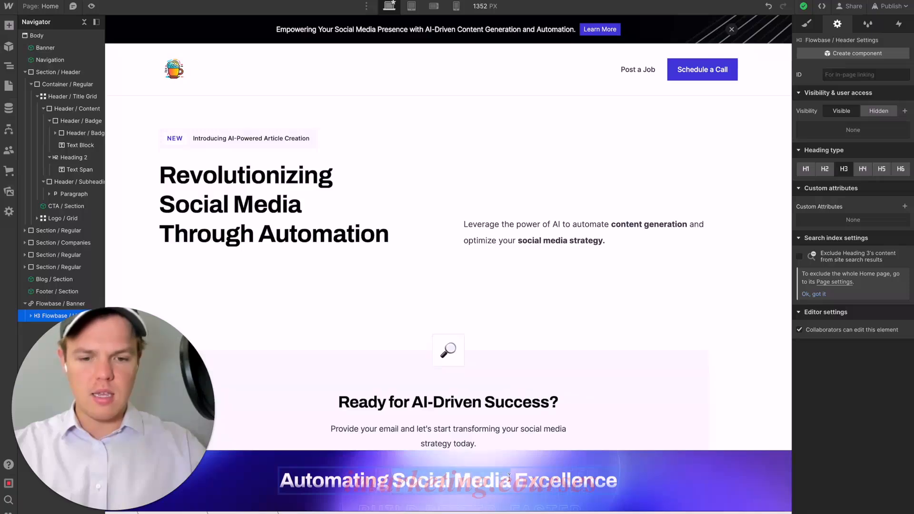
{"action": "left_click", "coordinate": [570, 405]}
- Replace the OpenTable logo in the logo grid below the signup form with the OpenAI logo image from the assets
{"action": "scroll", "coordinate": [585, 308], "scroll_direction": "down", "scroll_amount": 5}
{"action": "scroll", "coordinate": [585, 308], "scroll_direction": "down", "scroll_amount": 1}
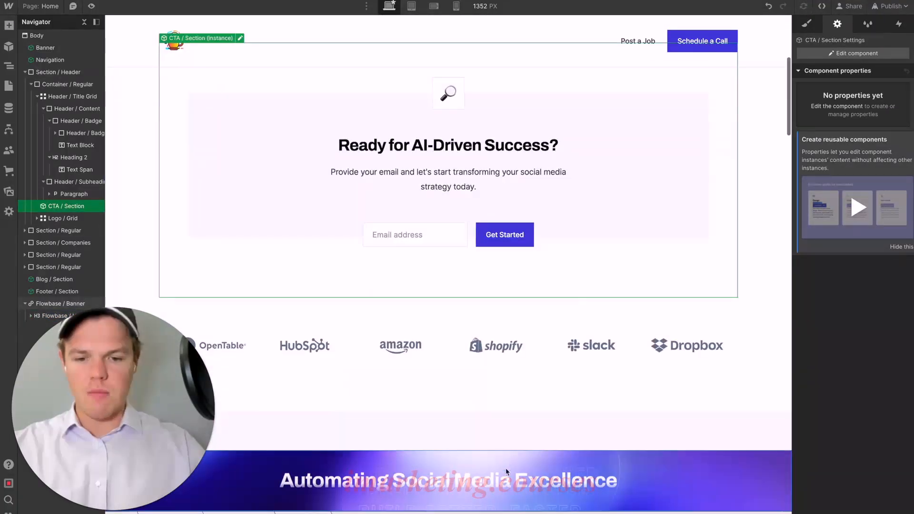
{"action": "scroll", "coordinate": [588, 375], "scroll_direction": "down", "scroll_amount": 2}
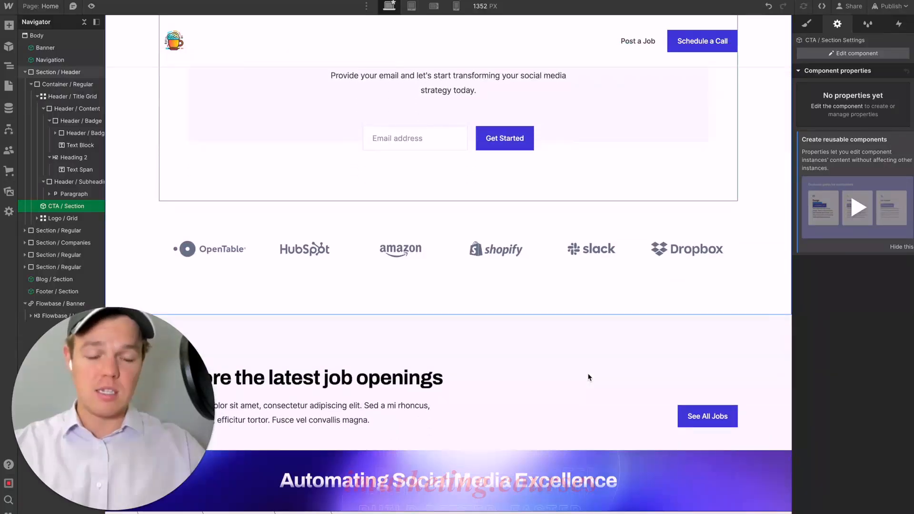
{"action": "scroll", "coordinate": [589, 377], "scroll_direction": "down", "scroll_amount": 1}
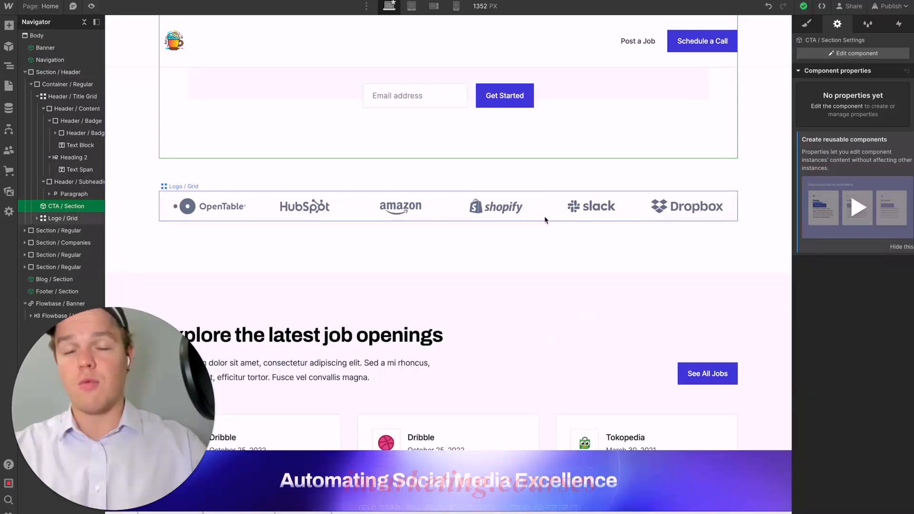
{"action": "left_click", "coordinate": [545, 218]}
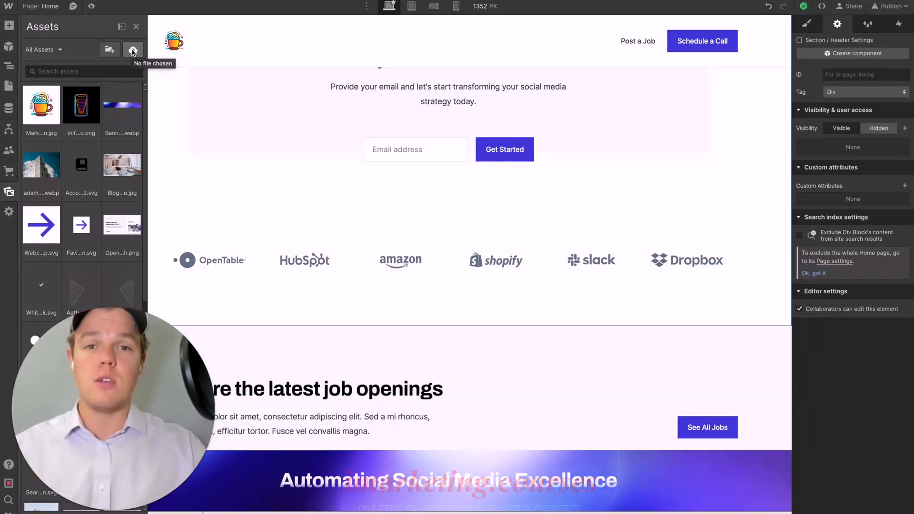
{"action": "scroll", "coordinate": [229, 217], "scroll_direction": "down", "scroll_amount": 1}
{"action": "left_click", "coordinate": [229, 219]}
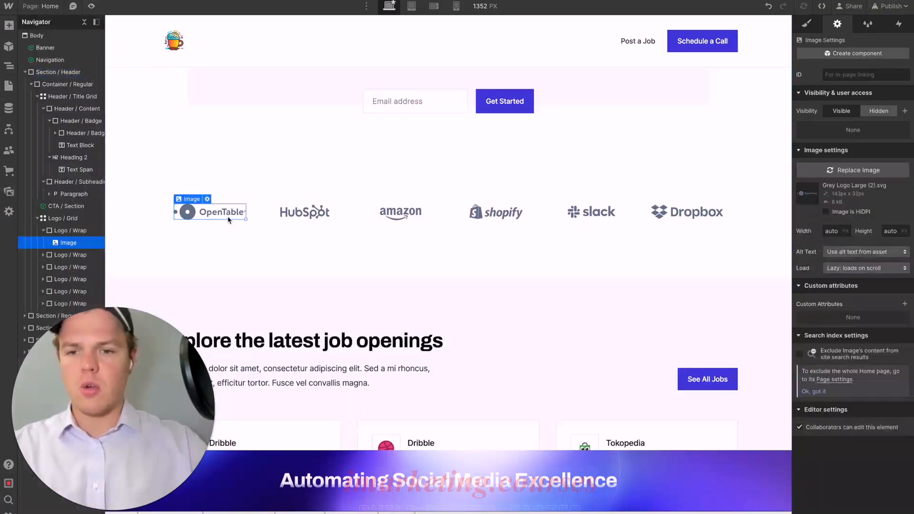
{"action": "left_click", "coordinate": [208, 199]}
{"action": "left_click", "coordinate": [228, 251]}
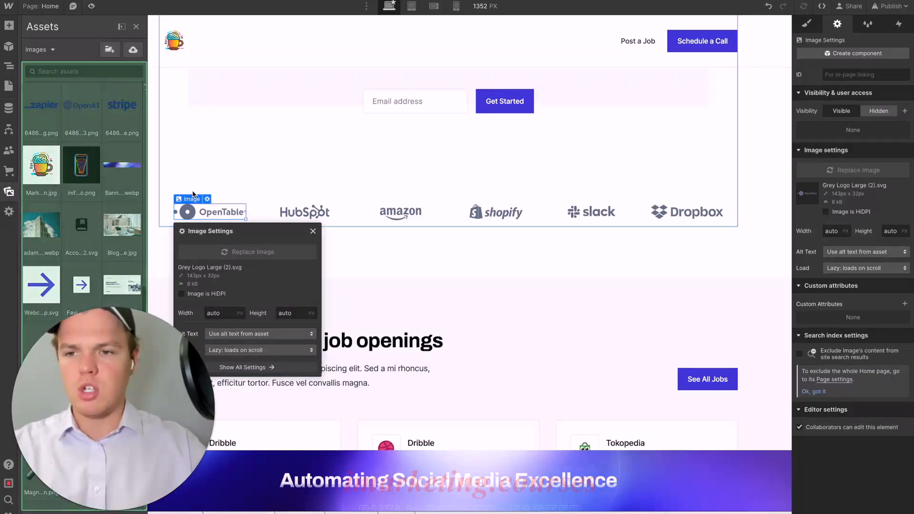
{"action": "left_click", "coordinate": [90, 115]}
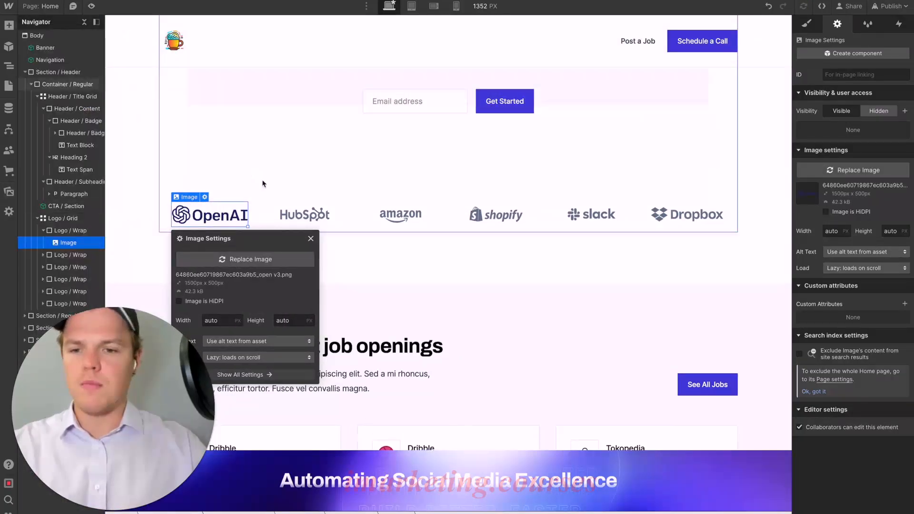
{"action": "left_click", "coordinate": [313, 231]}
- Replace the HubSpot logo in the logo grid with the Zapier logo image
{"action": "left_click", "coordinate": [315, 217]}
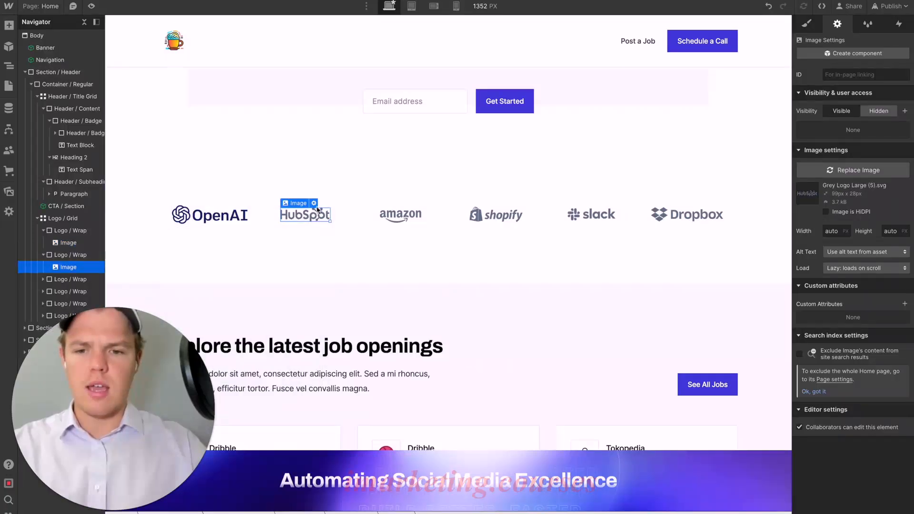
{"action": "left_click", "coordinate": [313, 203]}
{"action": "left_click", "coordinate": [331, 253]}
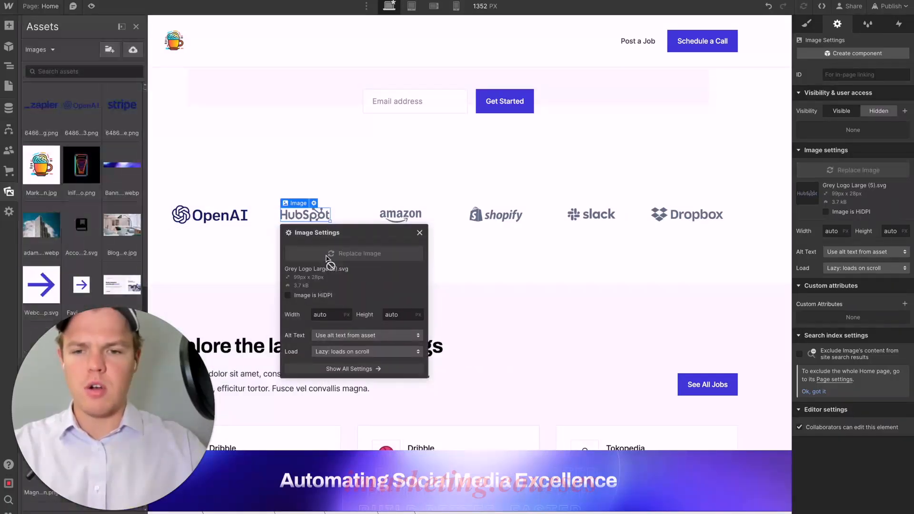
{"action": "left_click", "coordinate": [95, 125]}
{"action": "left_click", "coordinate": [47, 112]}
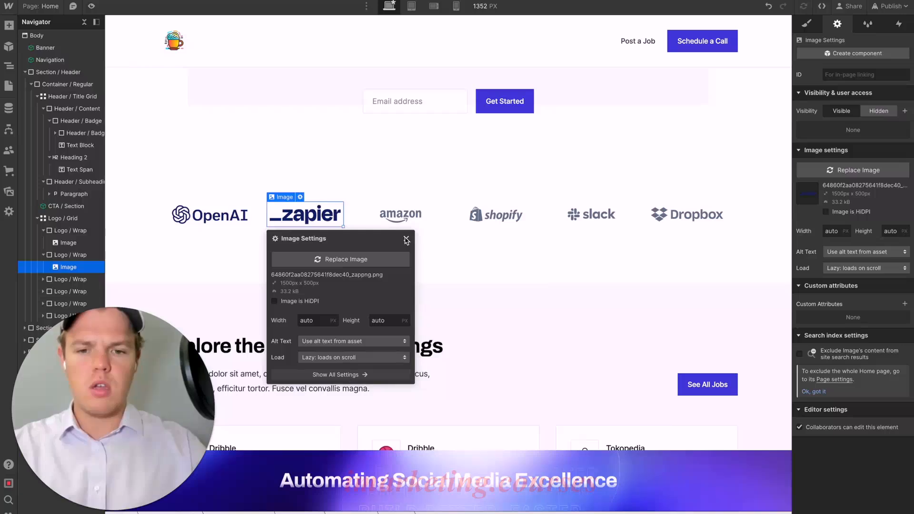
{"action": "left_click", "coordinate": [406, 240]}
- Replace the Amazon logo in the logo grid with the Stripe logo image
{"action": "left_click", "coordinate": [422, 215]}
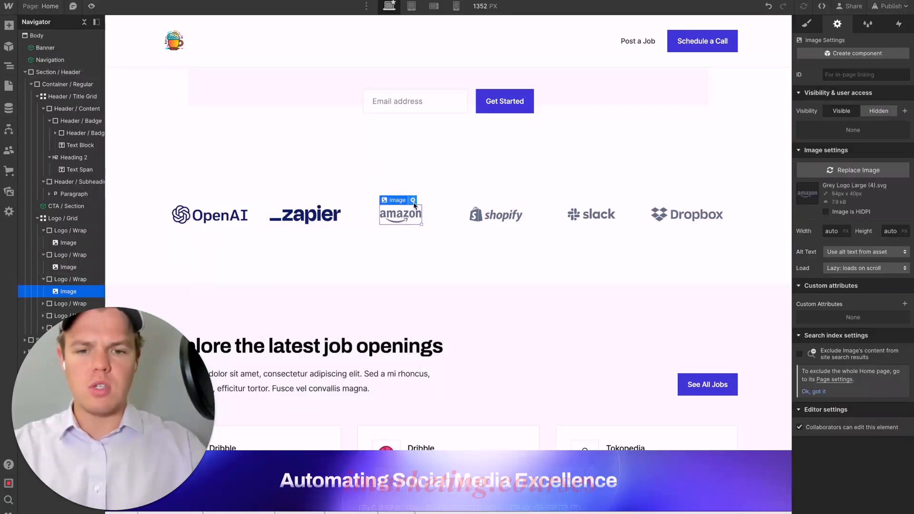
{"action": "left_click", "coordinate": [413, 201]}
{"action": "left_click", "coordinate": [453, 256]}
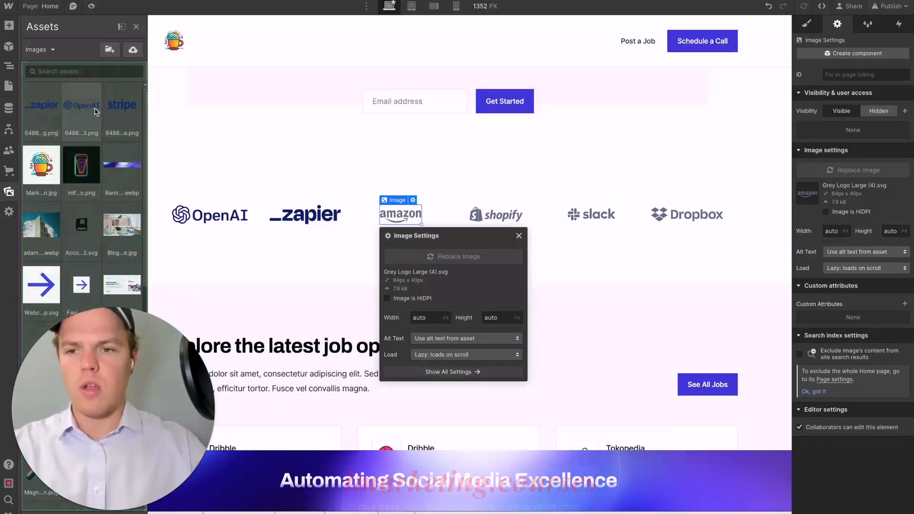
{"action": "left_click", "coordinate": [82, 108]}
{"action": "left_click", "coordinate": [122, 113]}
{"action": "left_click", "coordinate": [407, 182]}
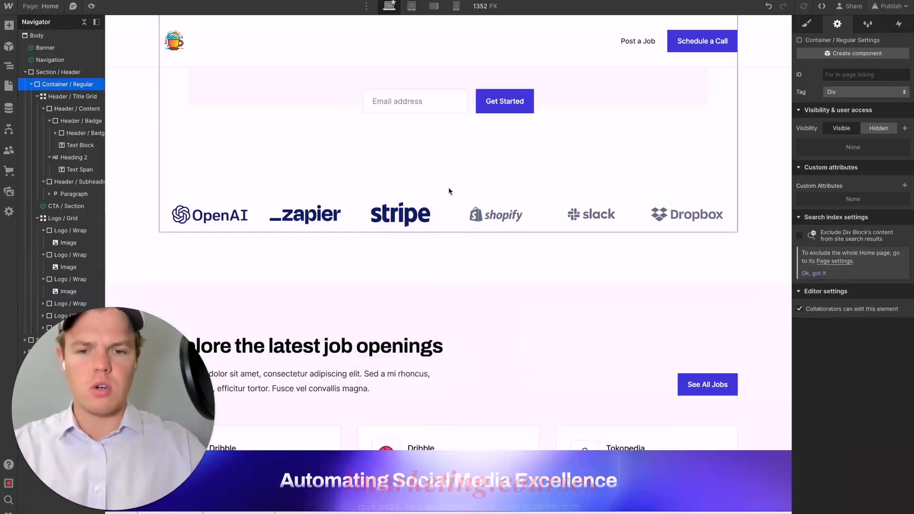
- Replace the Shopify logo in the logo grid with the Google Cloud logo image
{"action": "left_click", "coordinate": [511, 213]}
{"action": "key", "text": "p"}
{"action": "left_click", "coordinate": [504, 204]}
{"action": "left_click", "coordinate": [537, 259]}
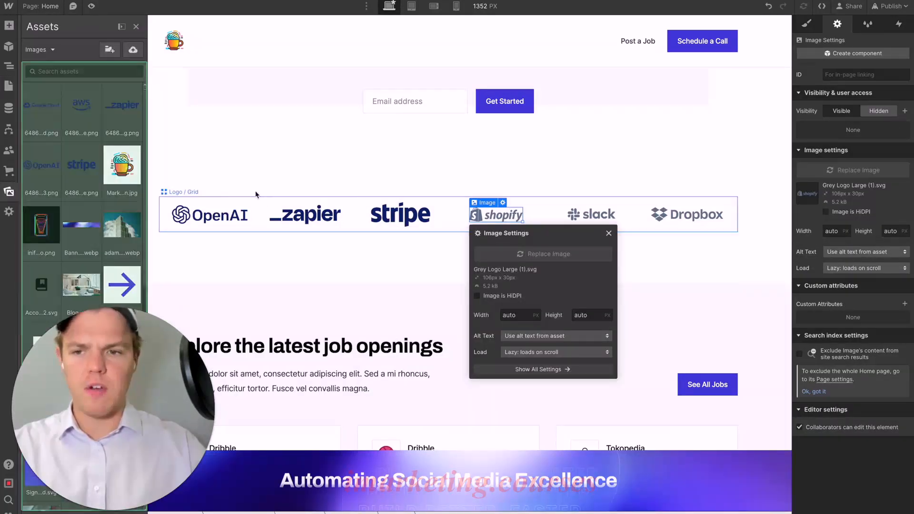
{"action": "left_click", "coordinate": [79, 164]}
{"action": "left_click", "coordinate": [60, 161]}
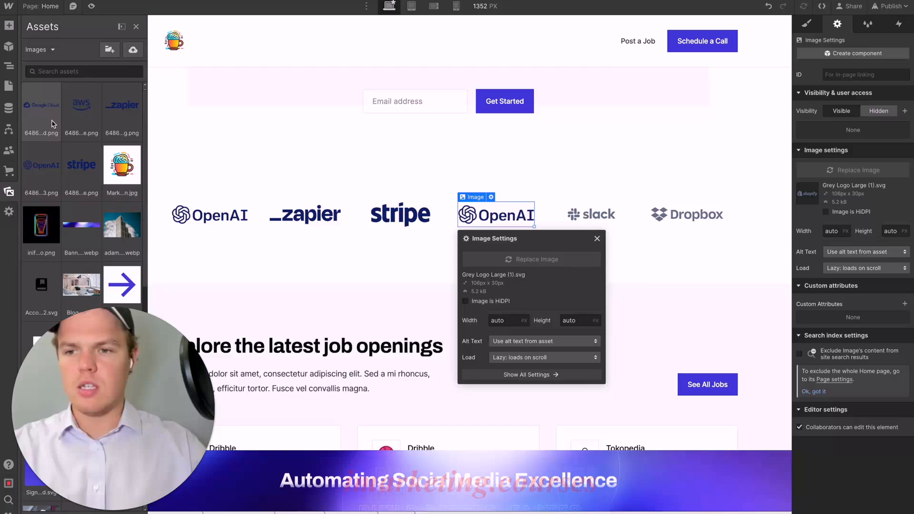
{"action": "left_click", "coordinate": [52, 124]}
- Replace the Slack logo in the logo grid with the AWS logo image
{"action": "left_click", "coordinate": [586, 214]}
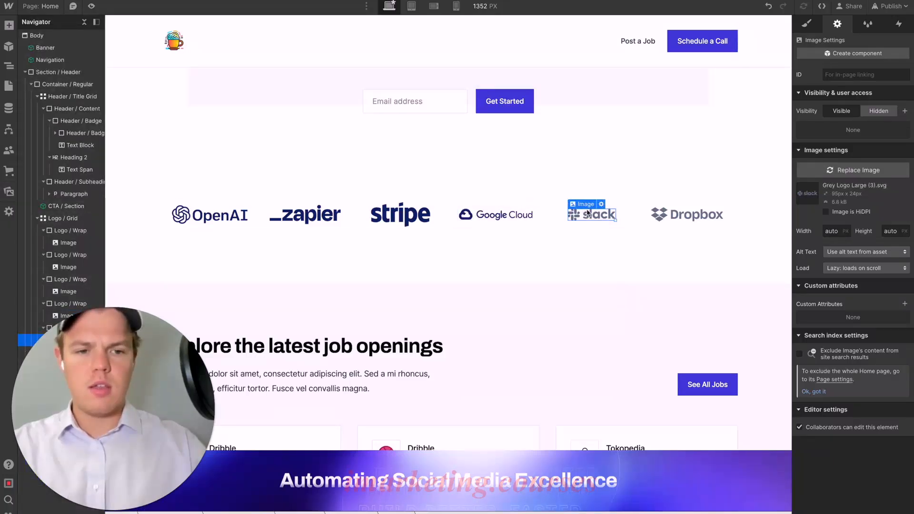
{"action": "left_click", "coordinate": [600, 204]}
{"action": "left_click", "coordinate": [643, 252]}
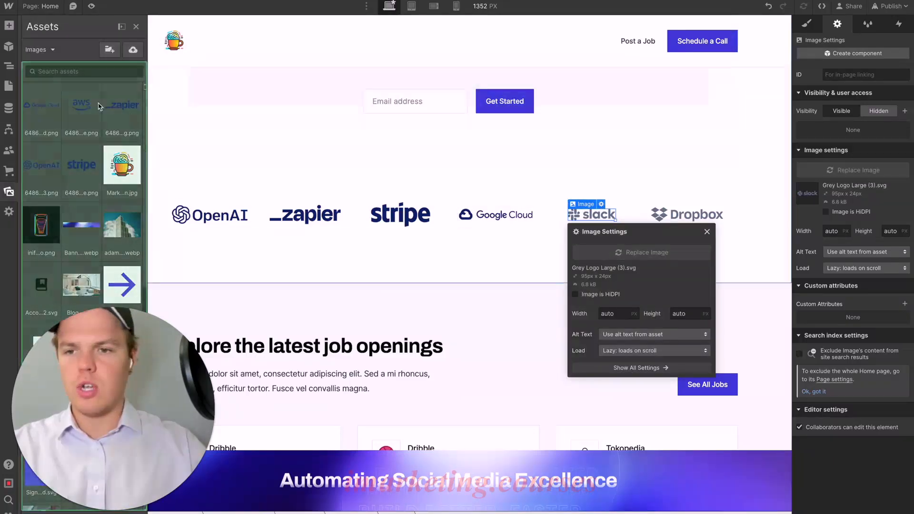
{"action": "left_click", "coordinate": [88, 106]}
- Delete the Dropbox logo and its wrapper from the logo grid
{"action": "left_click", "coordinate": [658, 213]}
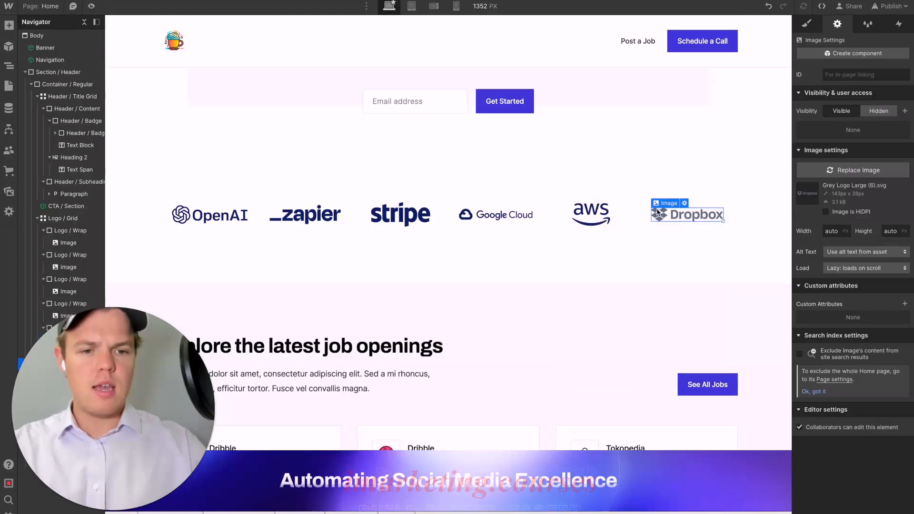
{"action": "left_click", "coordinate": [697, 202]}
{"action": "left_click", "coordinate": [692, 213]}
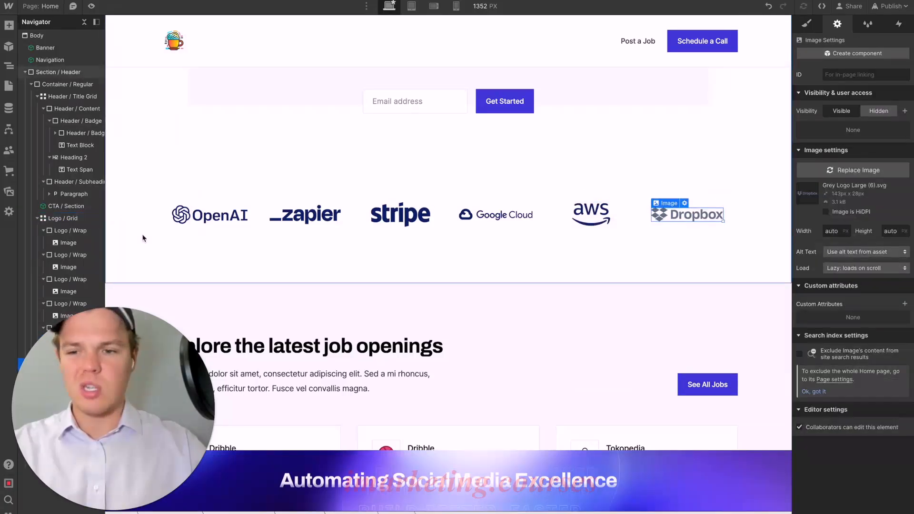
{"action": "scroll", "coordinate": [80, 232], "scroll_direction": "right", "scroll_amount": 1}
{"action": "left_click_drag", "start_coordinate": [109, 377], "coordinate": [241, 378]}
{"action": "left_click", "coordinate": [54, 352]}
{"action": "key", "text": "Delete"}
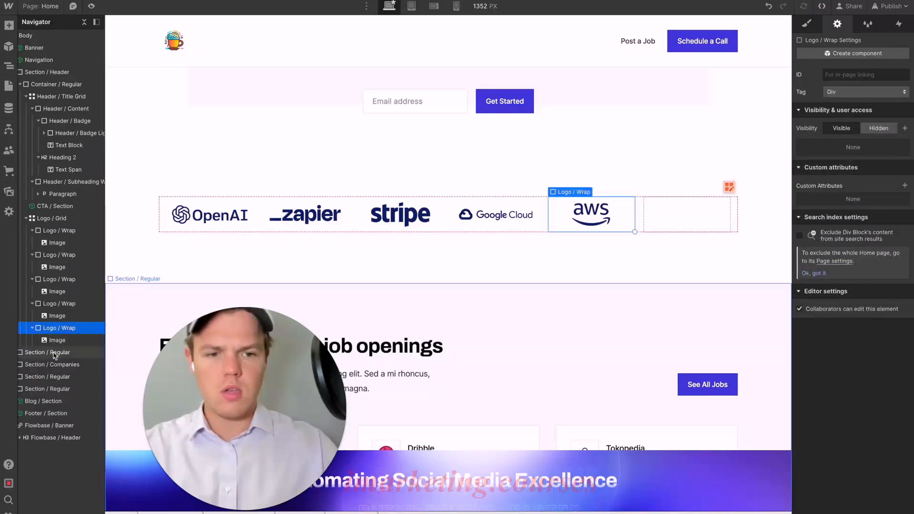
- Remove the empty sixth column from the logo grid
{"action": "left_click", "coordinate": [728, 187]}
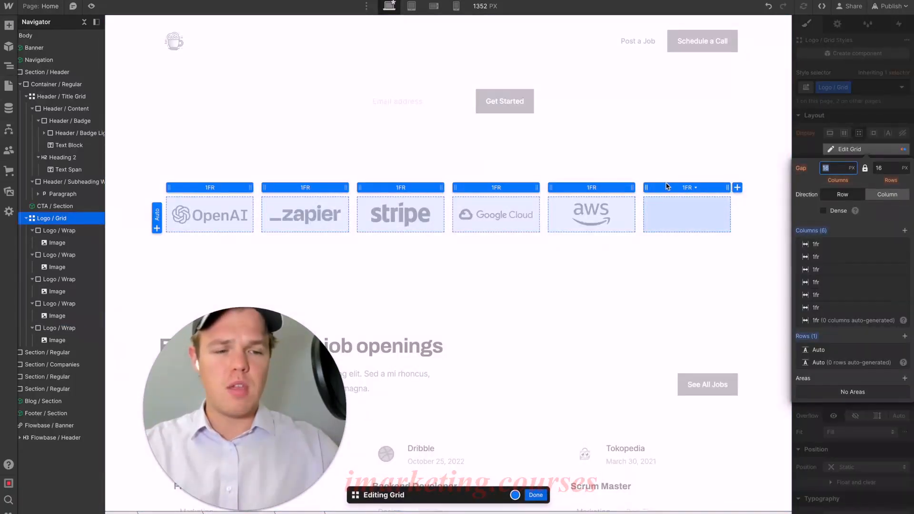
{"action": "mouse_move", "coordinate": [890, 309]}
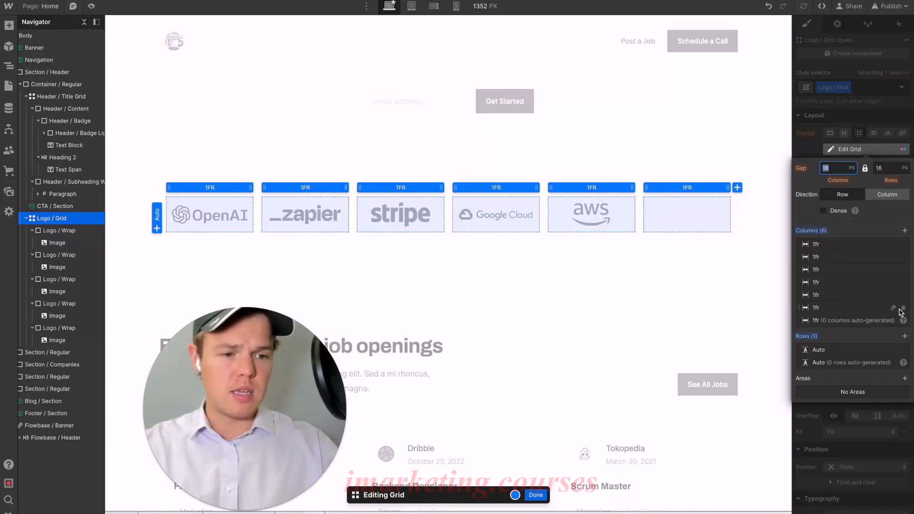
{"action": "left_click", "coordinate": [902, 309]}
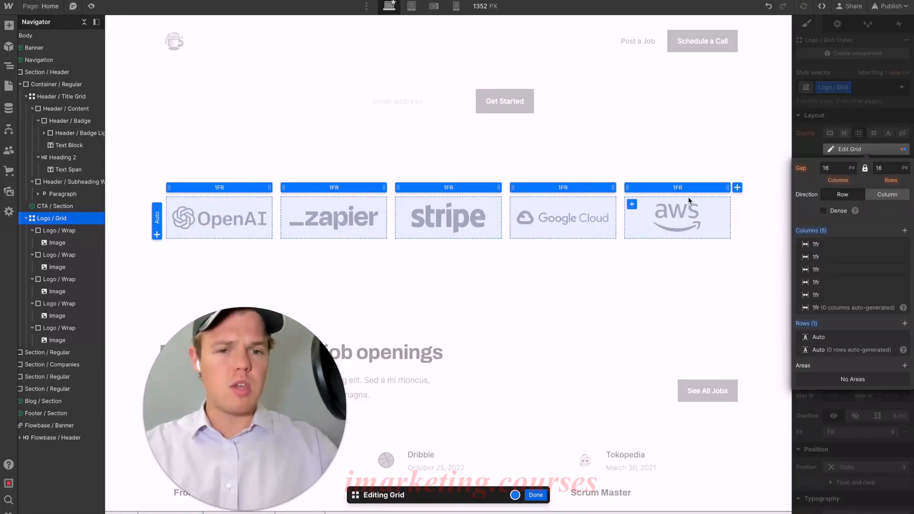
{"action": "key", "text": "Escape"}
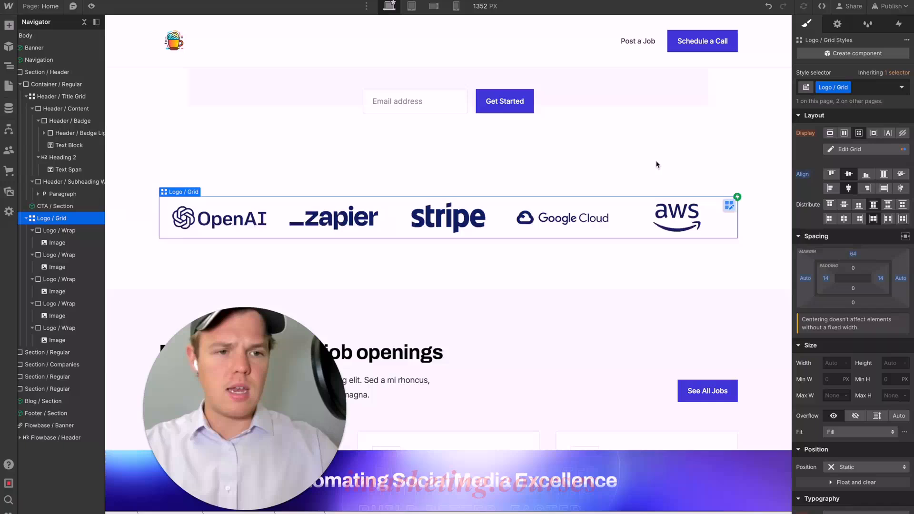
- Publish the site with the new logo row to the aiaa-template.webflow.io staging domain
{"action": "left_click", "coordinate": [889, 6]}
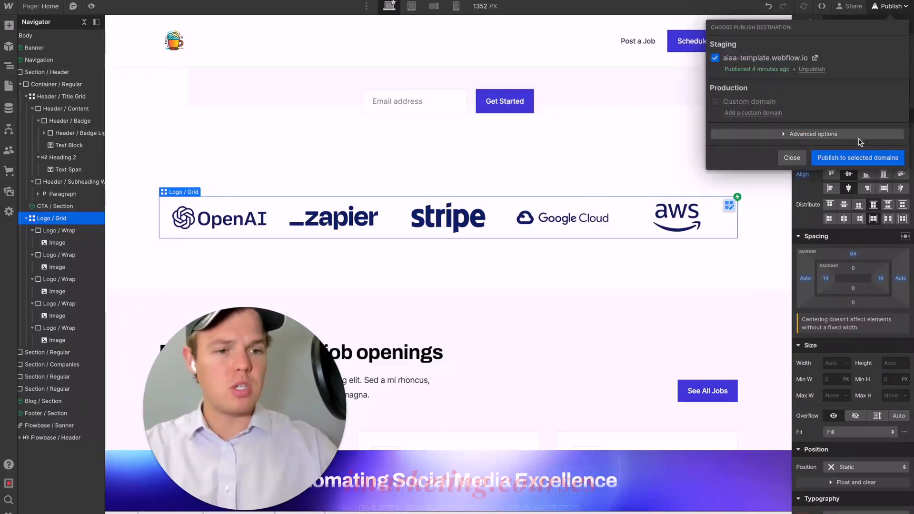
{"action": "left_click", "coordinate": [852, 158]}
{"action": "scroll", "coordinate": [659, 176], "scroll_direction": "up", "scroll_amount": 3}
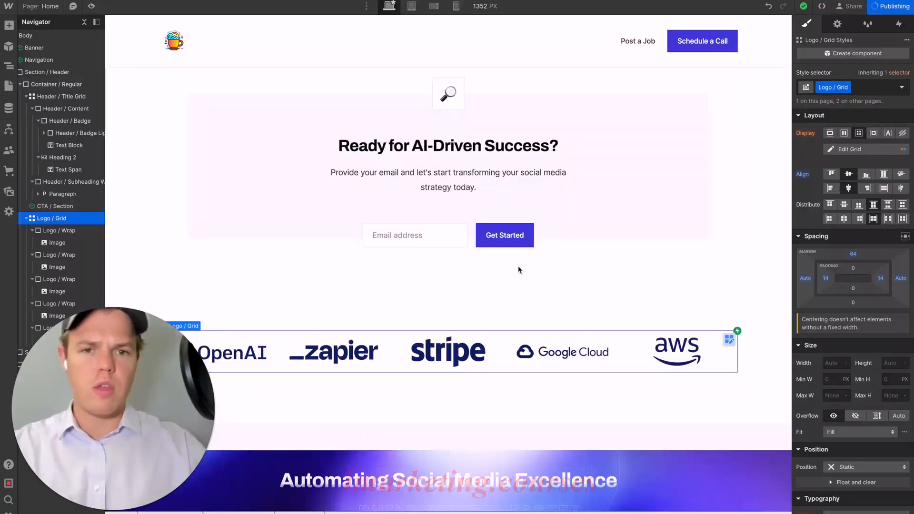
{"action": "scroll", "coordinate": [604, 270], "scroll_direction": "up", "scroll_amount": 3}
- Delete the "Explore the latest job openings" section from the home page
{"action": "scroll", "coordinate": [604, 269], "scroll_direction": "down", "scroll_amount": 4}
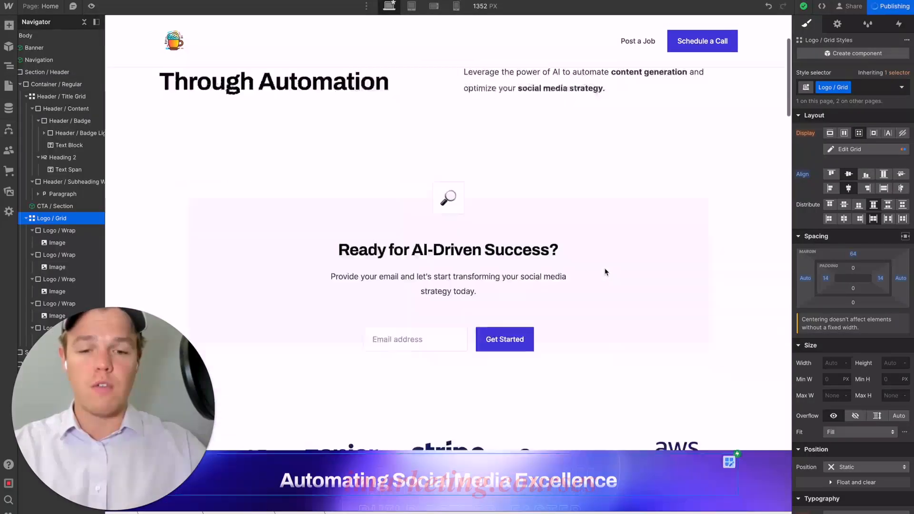
{"action": "scroll", "coordinate": [541, 247], "scroll_direction": "down", "scroll_amount": 5}
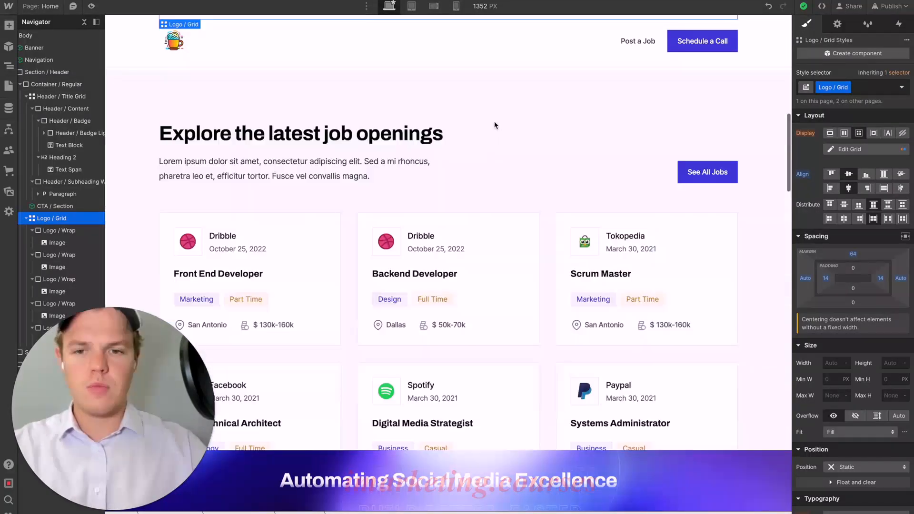
{"action": "left_click", "coordinate": [477, 117]}
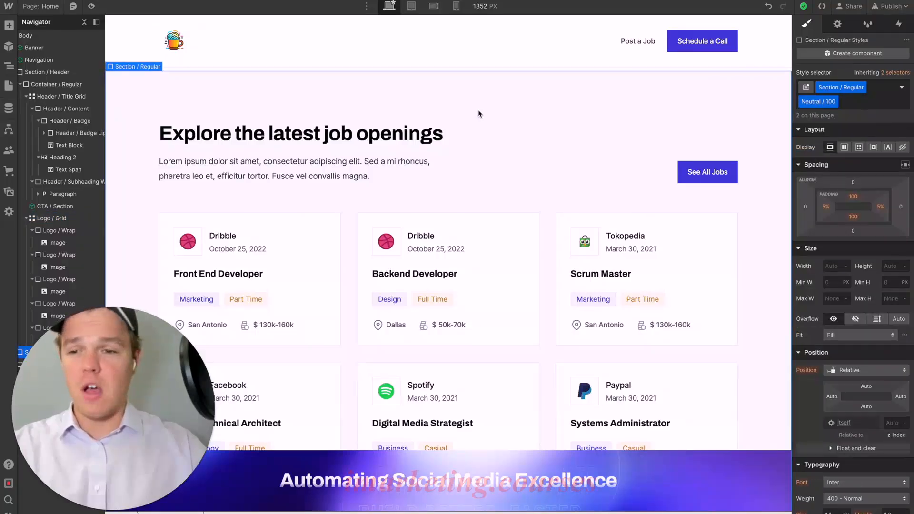
{"action": "scroll", "coordinate": [478, 118], "scroll_direction": "up", "scroll_amount": 1}
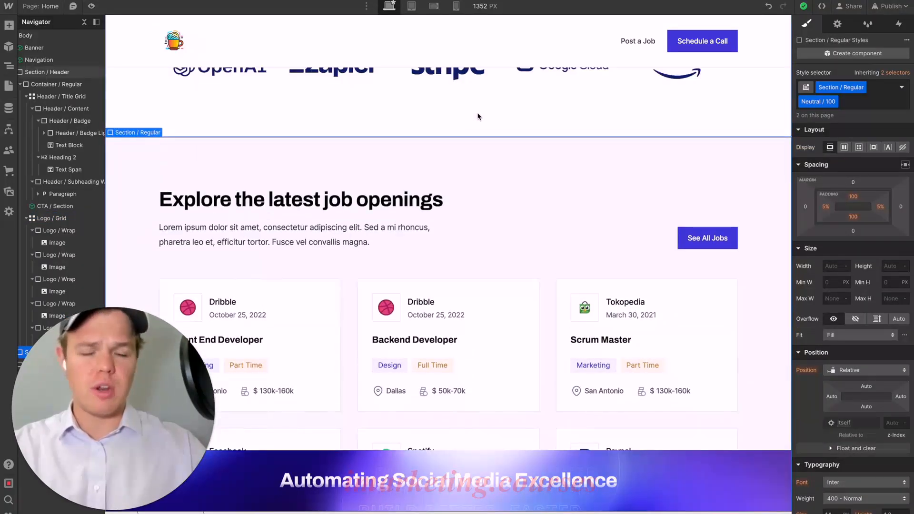
{"action": "key", "text": "Delete"}
{"action": "scroll", "coordinate": [483, 178], "scroll_direction": "up", "scroll_amount": 6}
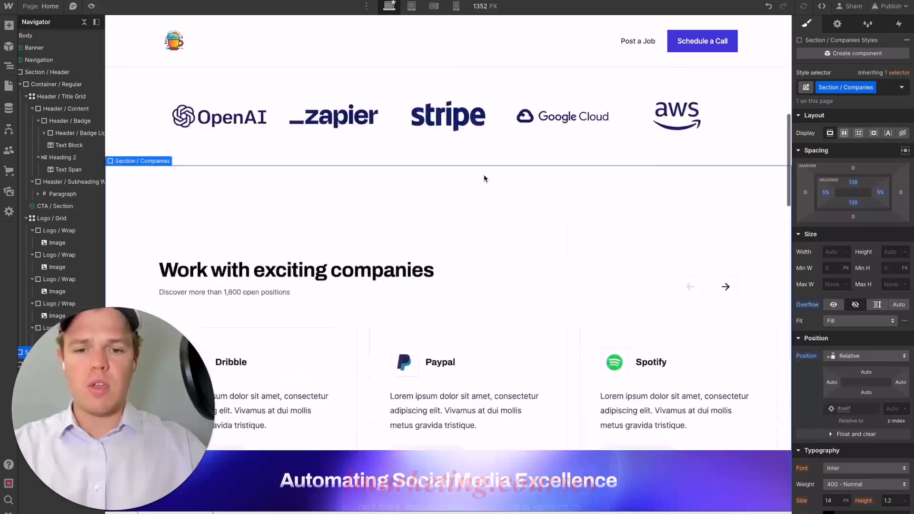
- Switch to ChatGPT and request a header and sub header for the next section, showcasing integration with over 5,000 apps
{"action": "scroll", "coordinate": [483, 178], "scroll_direction": "up", "scroll_amount": 3}
{"action": "scroll", "coordinate": [483, 206], "scroll_direction": "down", "scroll_amount": 10}
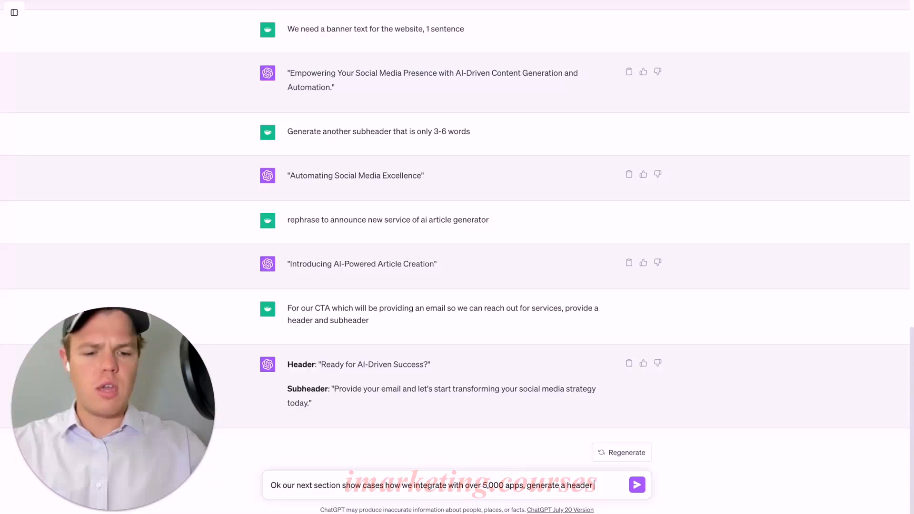
{"action": "type", "text": "heade"}
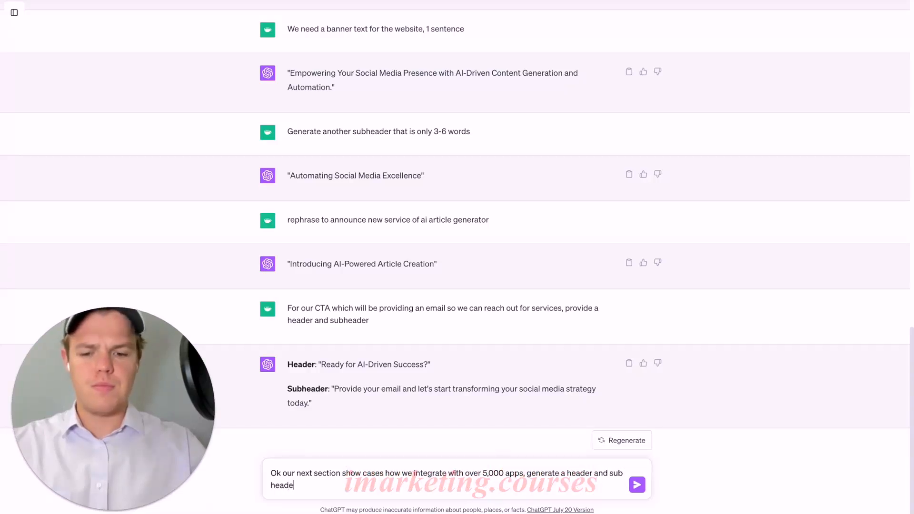
{"action": "type", "text": "r"}
{"action": "key", "text": "Return"}
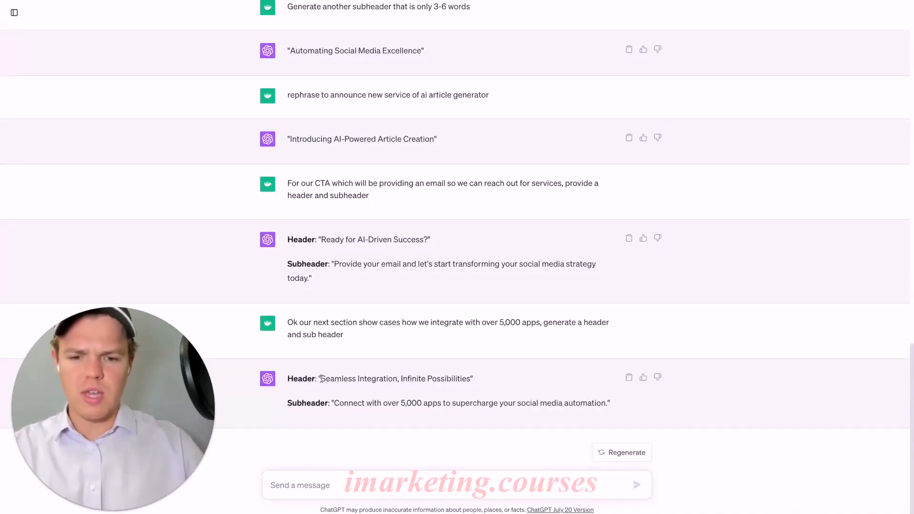
- Copy ChatGPT's header "Seamless Integration, Infinite Possibilities" and use it in Webflow to replace the companies section's heading
{"action": "left_click_drag", "start_coordinate": [322, 378], "coordinate": [442, 377]}
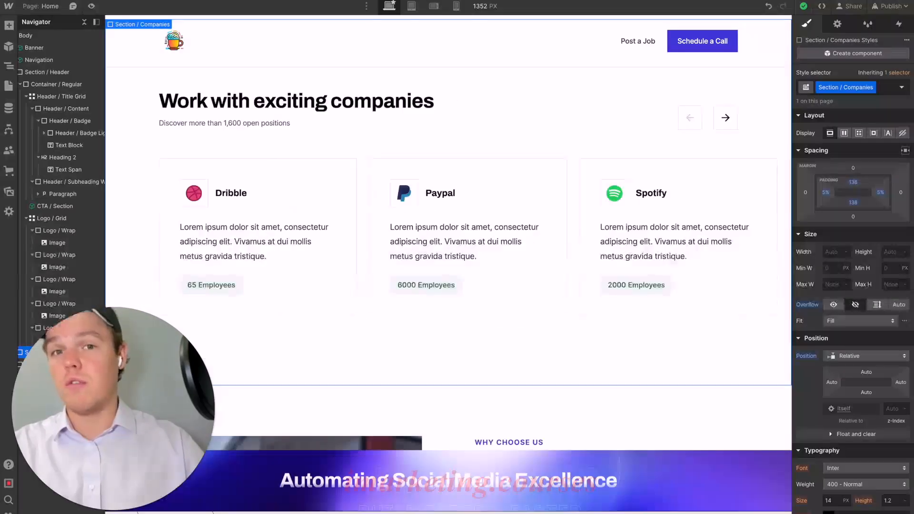
{"action": "scroll", "coordinate": [304, 191], "scroll_direction": "down", "scroll_amount": 2}
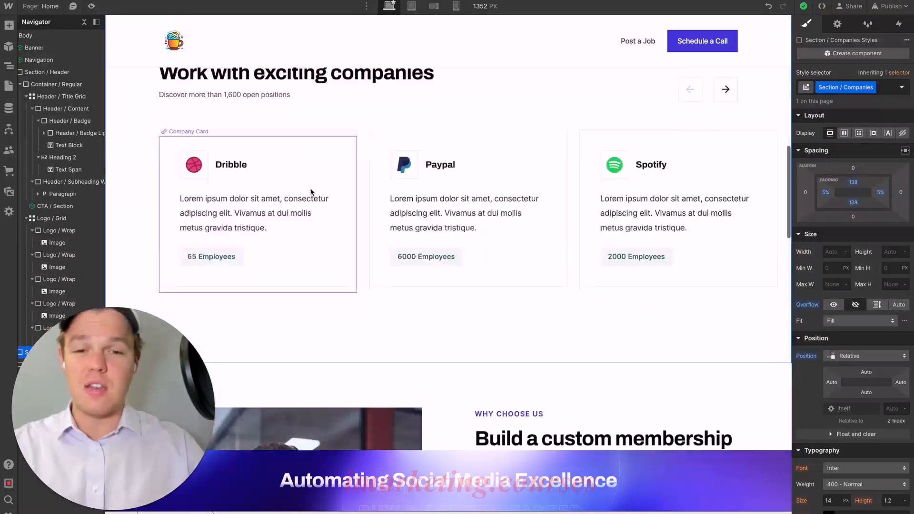
{"action": "scroll", "coordinate": [309, 194], "scroll_direction": "up", "scroll_amount": 3}
{"action": "double_click", "coordinate": [315, 150]}
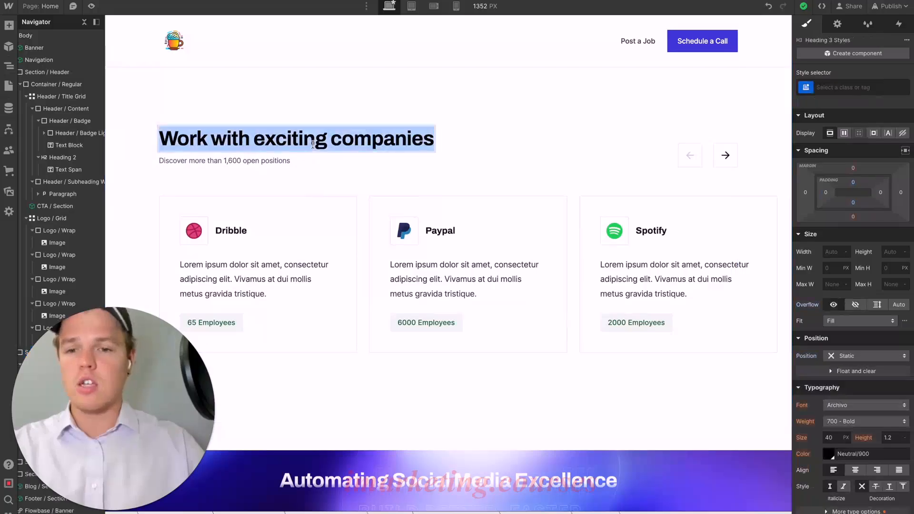
{"action": "type", "text": "Seamless Integration, Infinite Possibilities"}
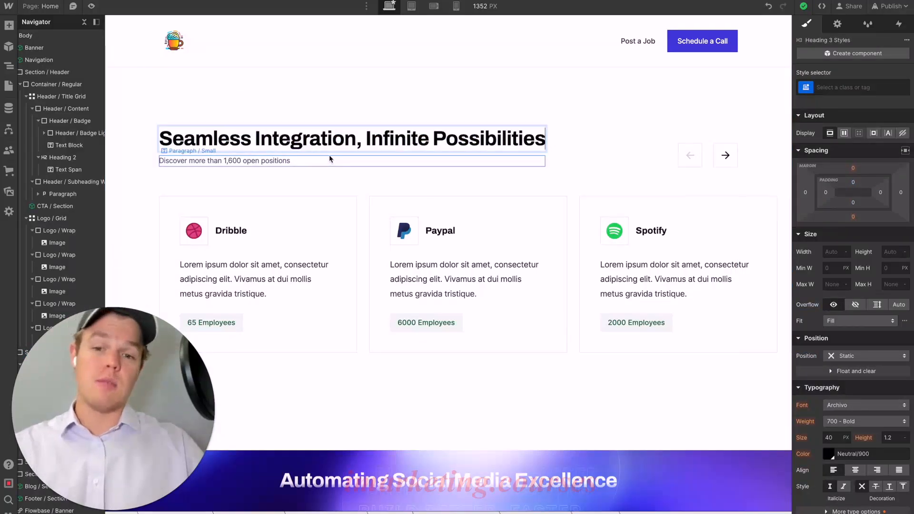
{"action": "key", "text": "Escape"}
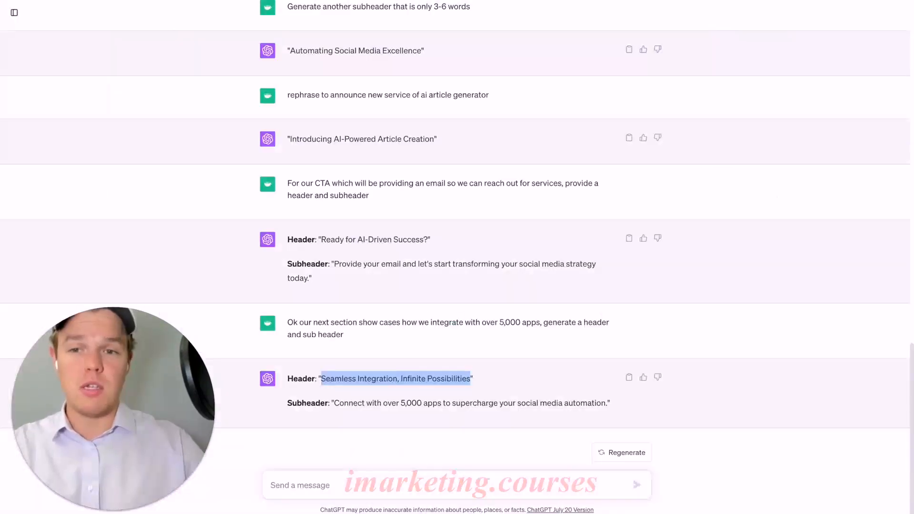
- Replace the companies section's subheading with ChatGPT's "Connect with over 5,000 apps to supercharge your social media automation."
{"action": "left_click", "coordinate": [356, 321]}
{"action": "left_click_drag", "start_coordinate": [335, 404], "coordinate": [588, 403]}
{"action": "left_click", "coordinate": [606, 403]}
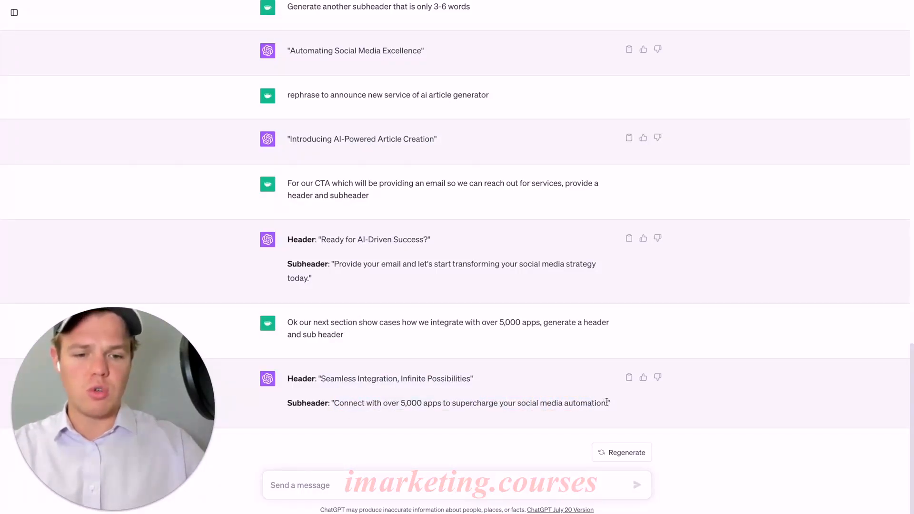
{"action": "left_click_drag", "start_coordinate": [533, 402], "coordinate": [369, 398]}
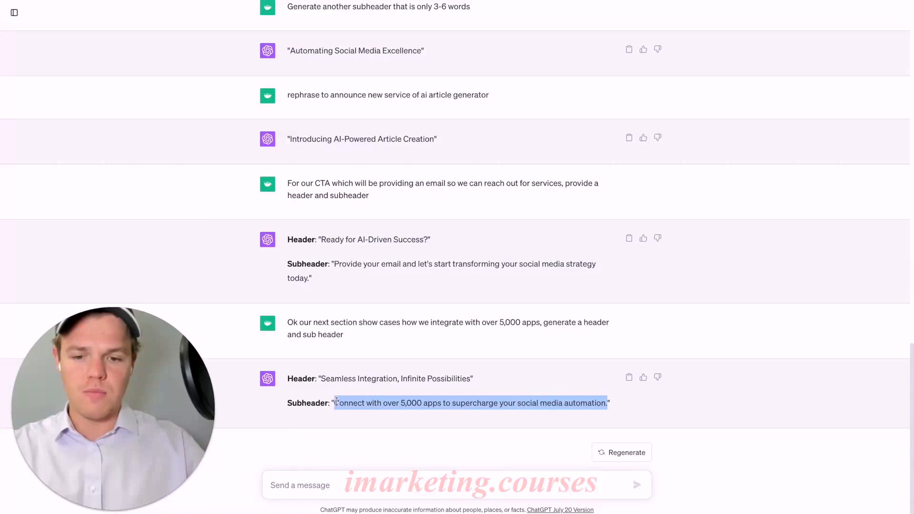
{"action": "key", "text": "ctrl+Tab"}
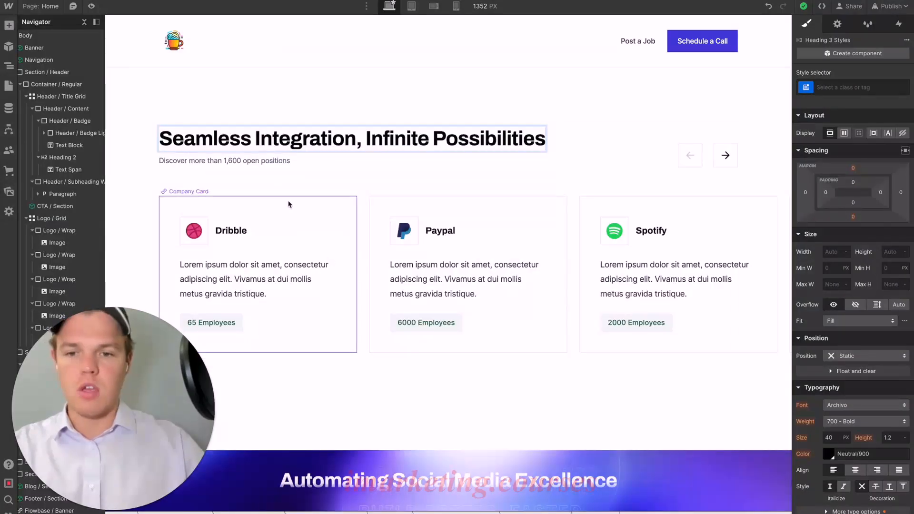
{"action": "double_click", "coordinate": [257, 165]}
{"action": "type", "text": "Connect with over 5,000 apps to supercharge your social media automation."}
{"action": "left_click", "coordinate": [311, 193]}
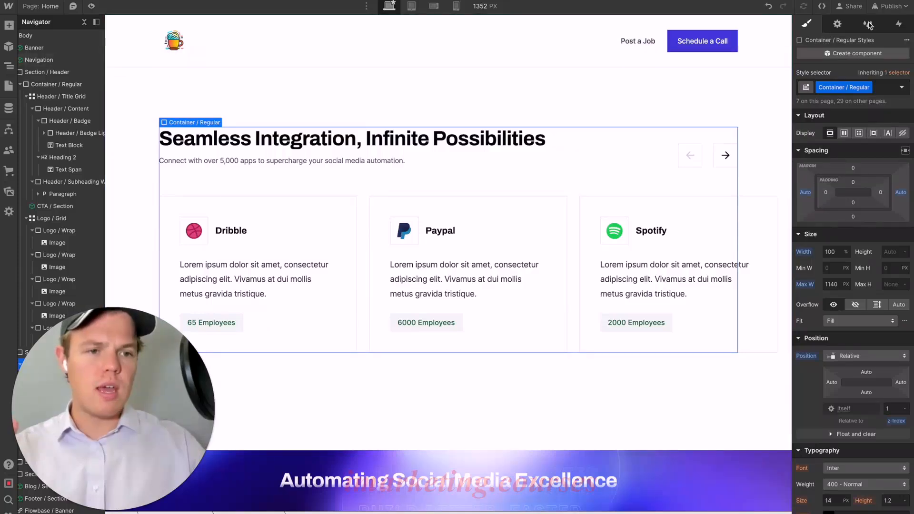
- Publish the rewritten companies section heading and subheading to the staging site
{"action": "left_click", "coordinate": [890, 6]}
{"action": "left_click", "coordinate": [857, 179]}
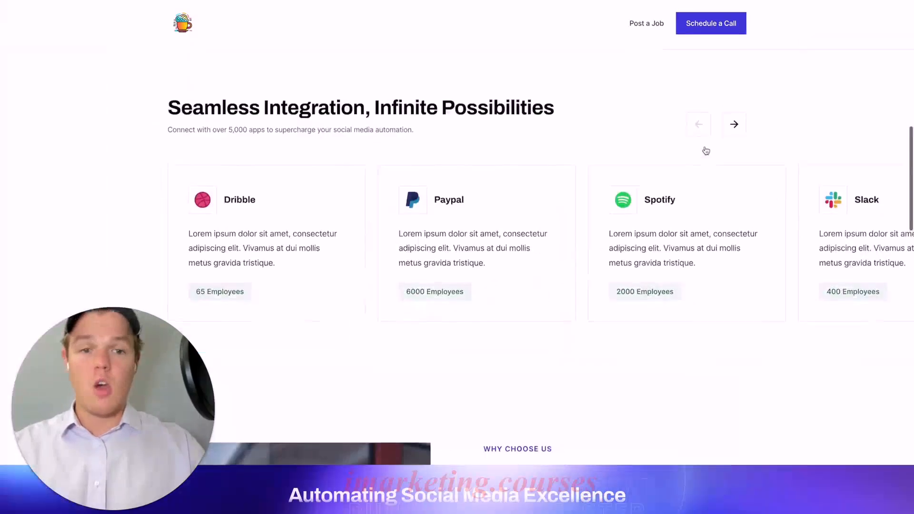
{"action": "scroll", "coordinate": [709, 152], "scroll_direction": "up", "scroll_amount": 1}
{"action": "scroll", "coordinate": [728, 159], "scroll_direction": "down", "scroll_amount": 1}
- Test the company card slider on the published page by moving it forward twice and back twice
{"action": "left_click", "coordinate": [736, 136]}
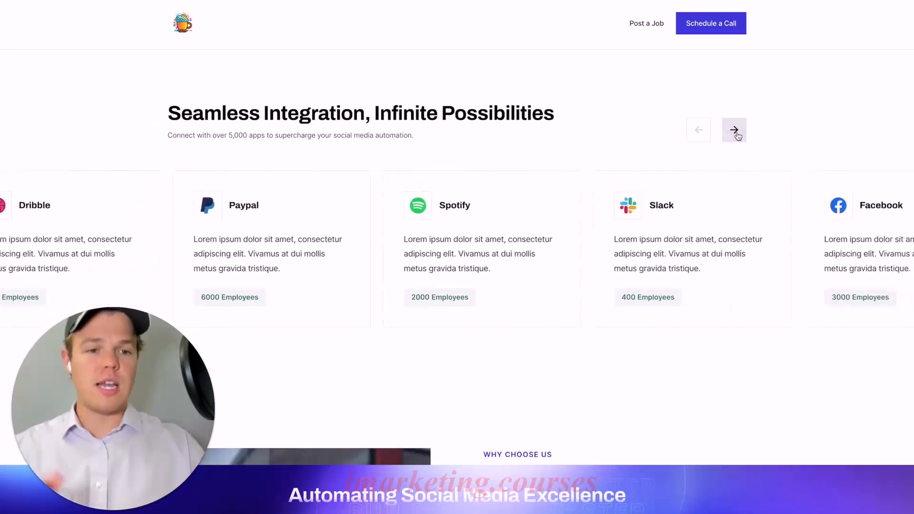
{"action": "left_click", "coordinate": [736, 134]}
{"action": "left_click", "coordinate": [699, 131]}
{"action": "left_click", "coordinate": [697, 130]}
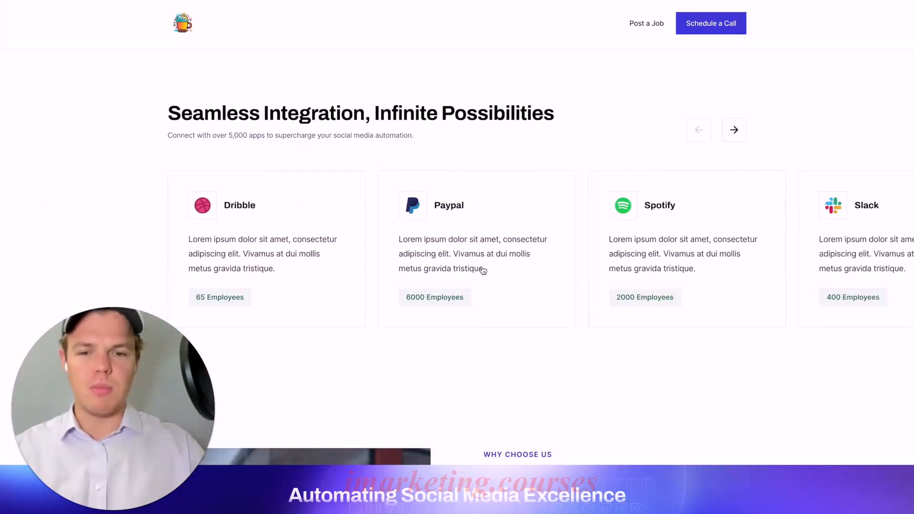
- Clear the Dribble item's Company Description in the Companies CMS collection and publish the item
{"action": "scroll", "coordinate": [486, 264], "scroll_direction": "down", "scroll_amount": 1}
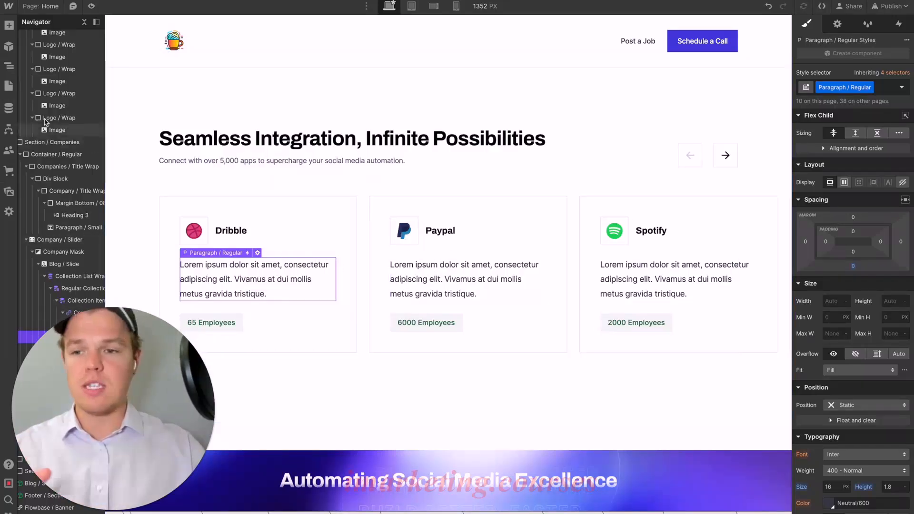
{"action": "left_click", "coordinate": [9, 108]}
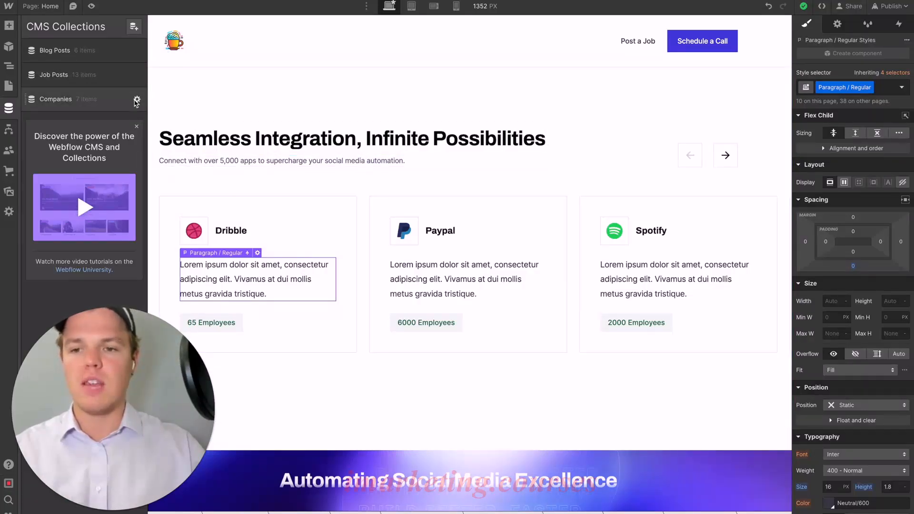
{"action": "left_click", "coordinate": [137, 100]}
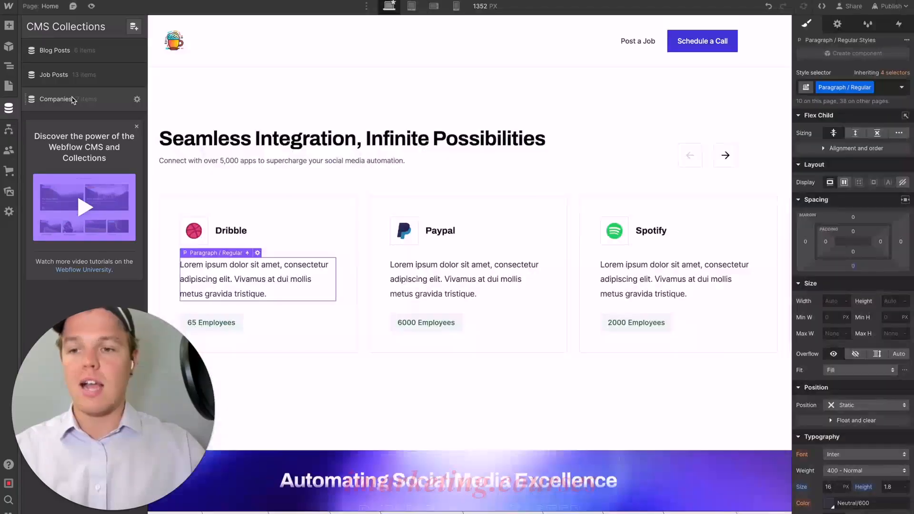
{"action": "left_click", "coordinate": [72, 100]}
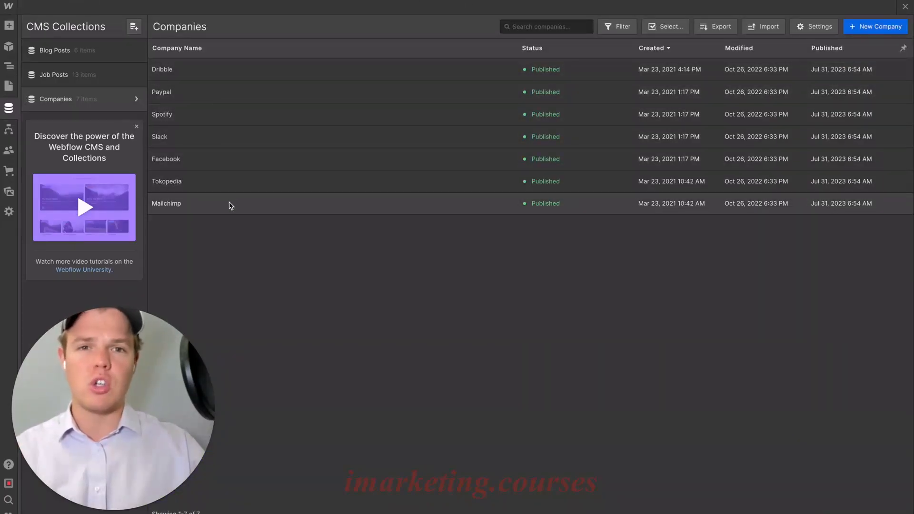
{"action": "left_click", "coordinate": [216, 72]}
{"action": "scroll", "coordinate": [381, 188], "scroll_direction": "down", "scroll_amount": 1}
{"action": "triple_click", "coordinate": [380, 188]}
{"action": "key", "text": "BackSpace"}
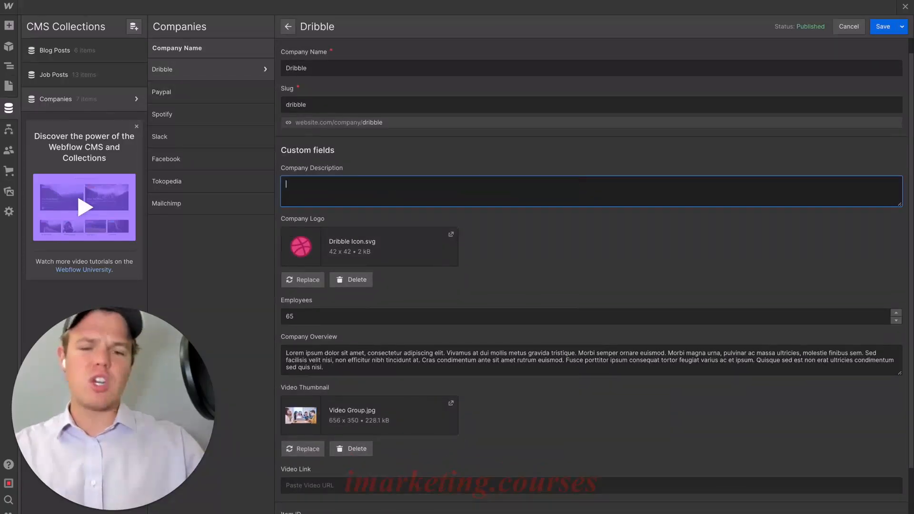
{"action": "left_click", "coordinate": [902, 27]}
{"action": "left_click", "coordinate": [875, 46]}
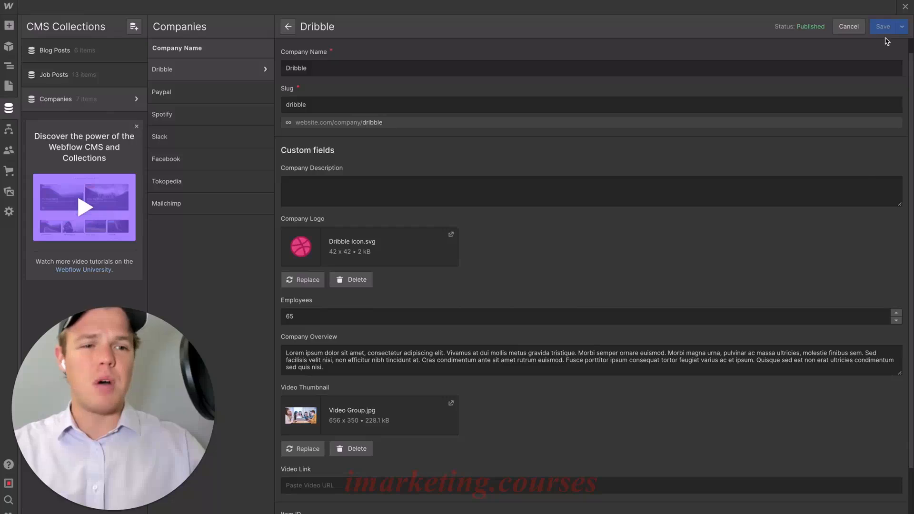
{"action": "left_click", "coordinate": [905, 6]}
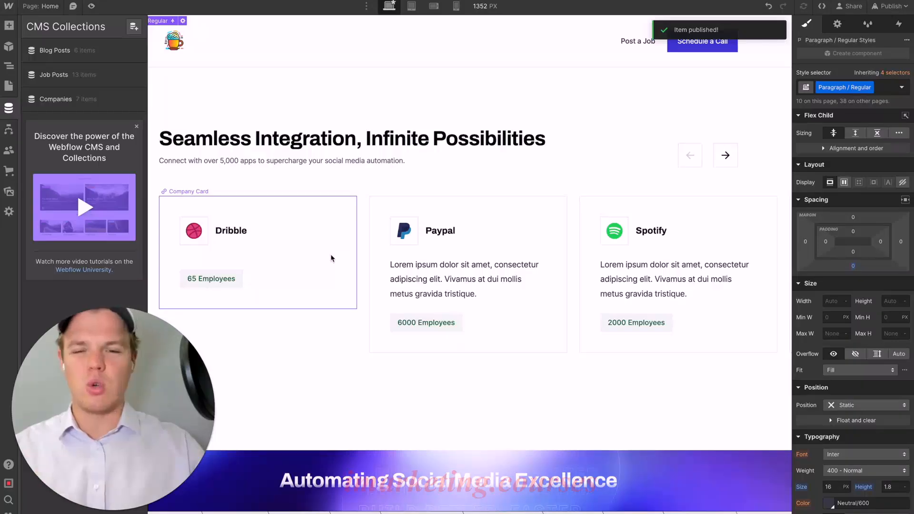
- Clear the Company Description of the Paypal and Spotify items in the Companies collection and publish both
{"action": "left_click", "coordinate": [67, 98]}
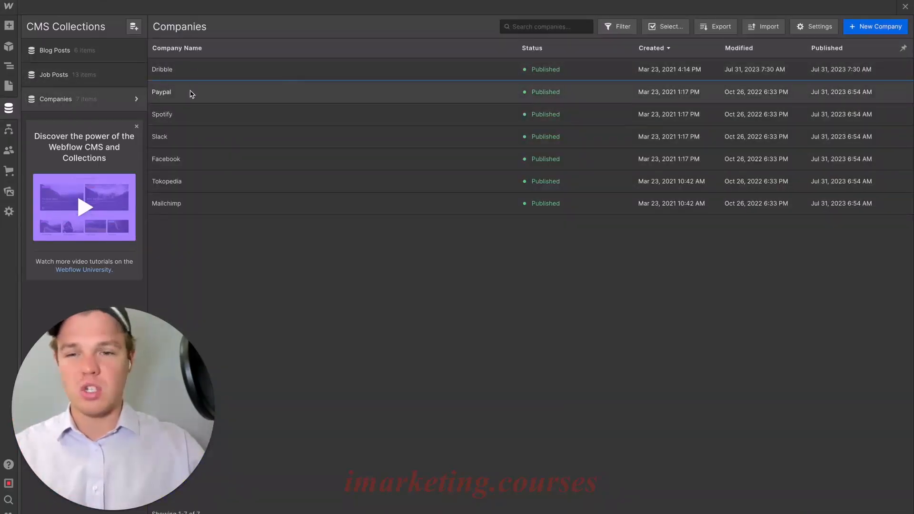
{"action": "left_click", "coordinate": [191, 93]}
{"action": "triple_click", "coordinate": [370, 205]}
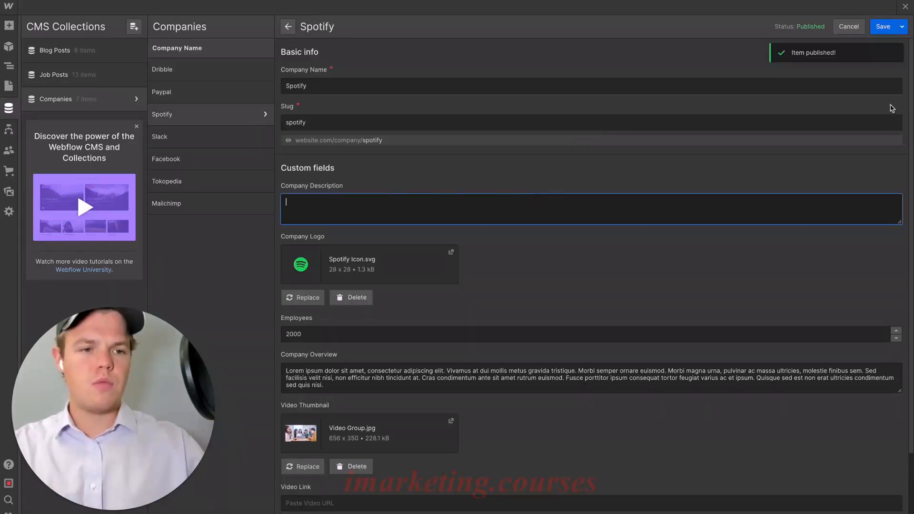
{"action": "left_click", "coordinate": [903, 28]}
{"action": "left_click", "coordinate": [865, 48]}
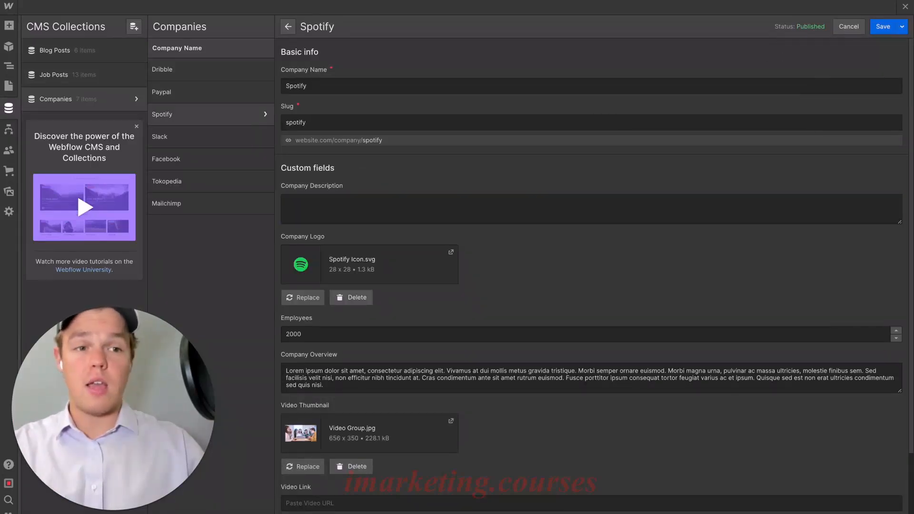
- Publish the Spotify item, and clear the Slack item's Company Description in the Companies collection and publish it
{"action": "left_click", "coordinate": [903, 27]}
{"action": "left_click", "coordinate": [883, 46]}
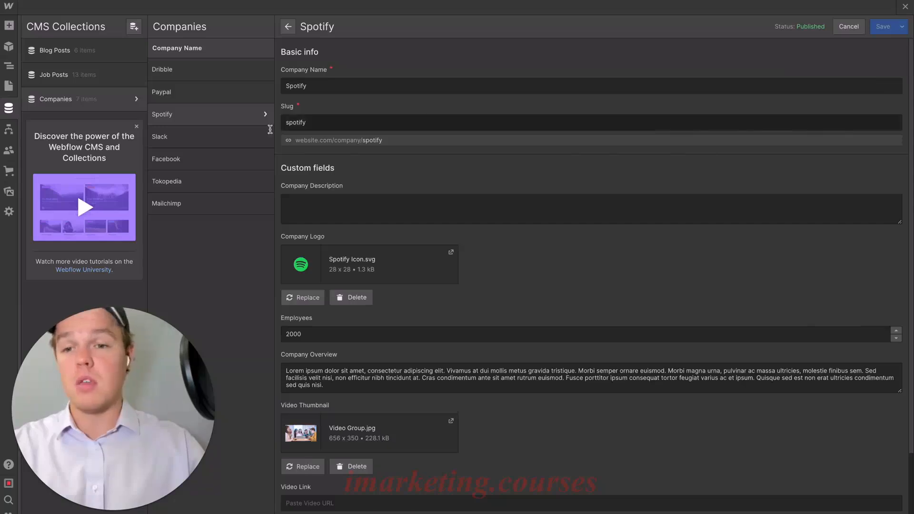
{"action": "left_click", "coordinate": [220, 137]}
{"action": "left_click", "coordinate": [340, 203]}
{"action": "key", "text": "ctrl+a"}
{"action": "key", "text": "BackSpace"}
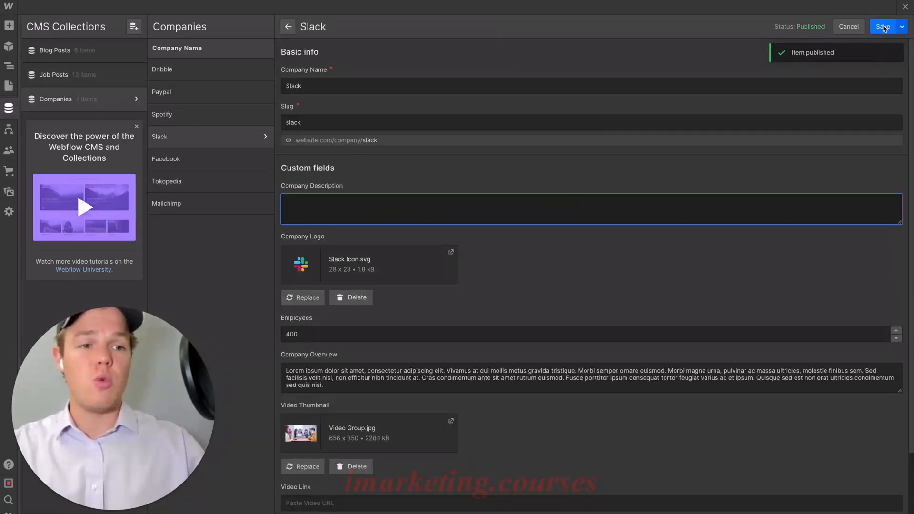
{"action": "left_click", "coordinate": [902, 27]}
{"action": "left_click", "coordinate": [882, 47]}
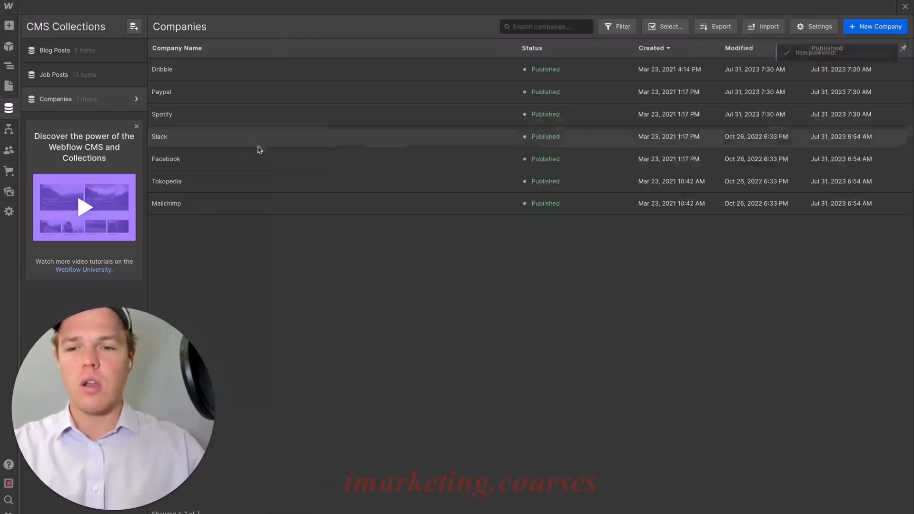
- Clear the Facebook item's Company Description in the Companies collection and publish the change to the site
{"action": "left_click", "coordinate": [356, 162]}
{"action": "triple_click", "coordinate": [358, 202]}
{"action": "key", "text": "BackSpace"}
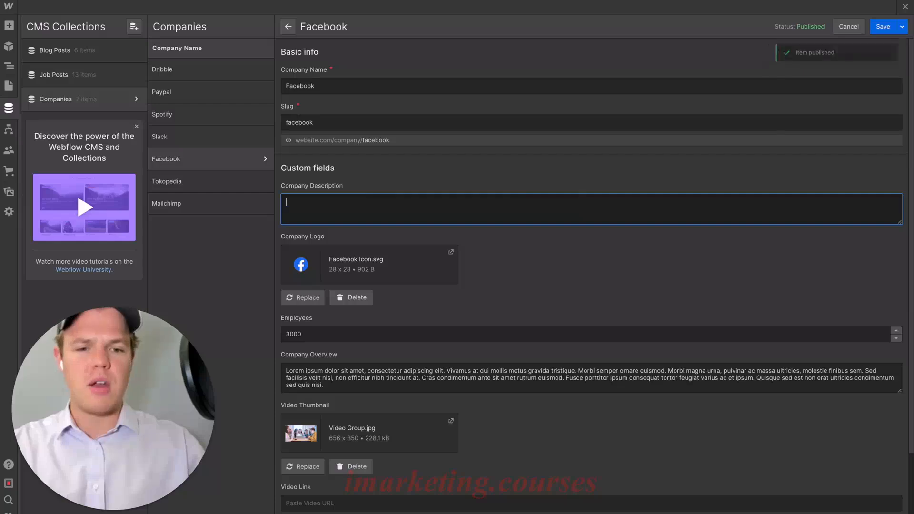
{"action": "left_click", "coordinate": [904, 29]}
{"action": "left_click", "coordinate": [828, 45]}
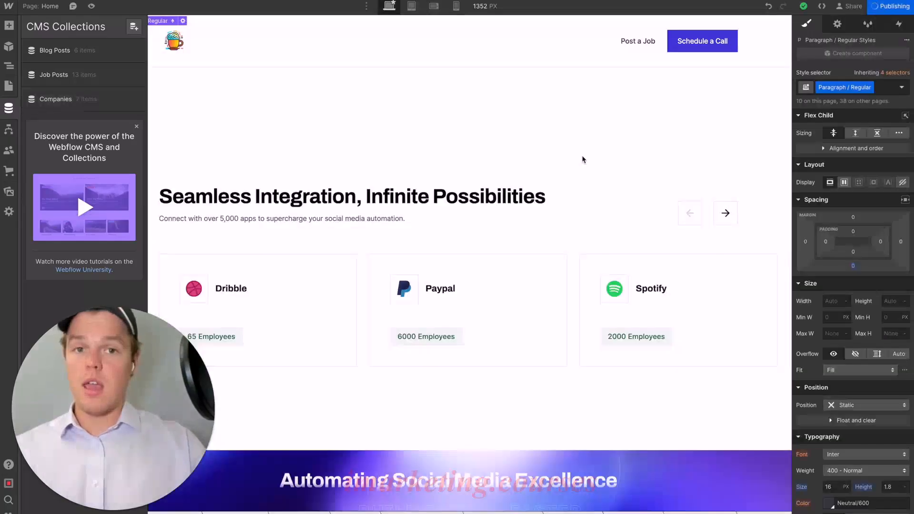
- Review the integration cards and the Why Choose Us section with its three feature points on the home page
{"action": "scroll", "coordinate": [583, 159], "scroll_direction": "down", "scroll_amount": 3}
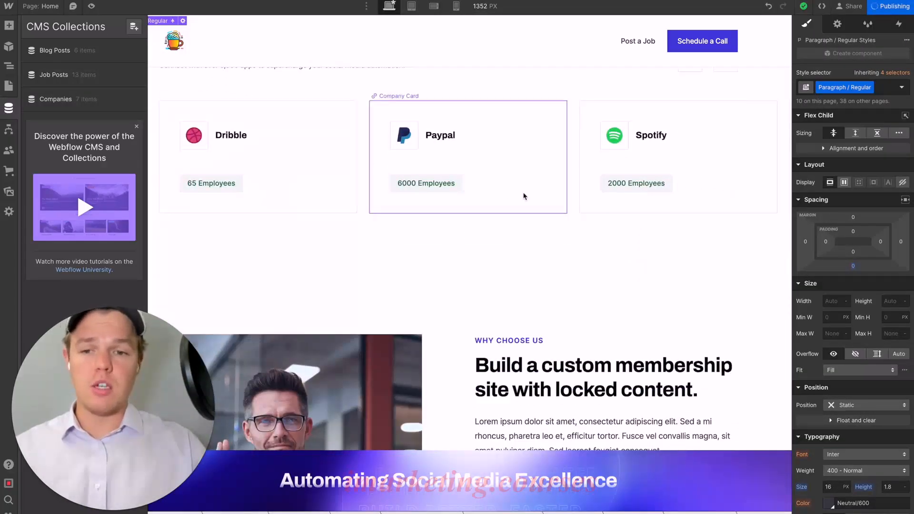
{"action": "scroll", "coordinate": [524, 196], "scroll_direction": "up", "scroll_amount": 6}
{"action": "scroll", "coordinate": [524, 196], "scroll_direction": "down", "scroll_amount": 4}
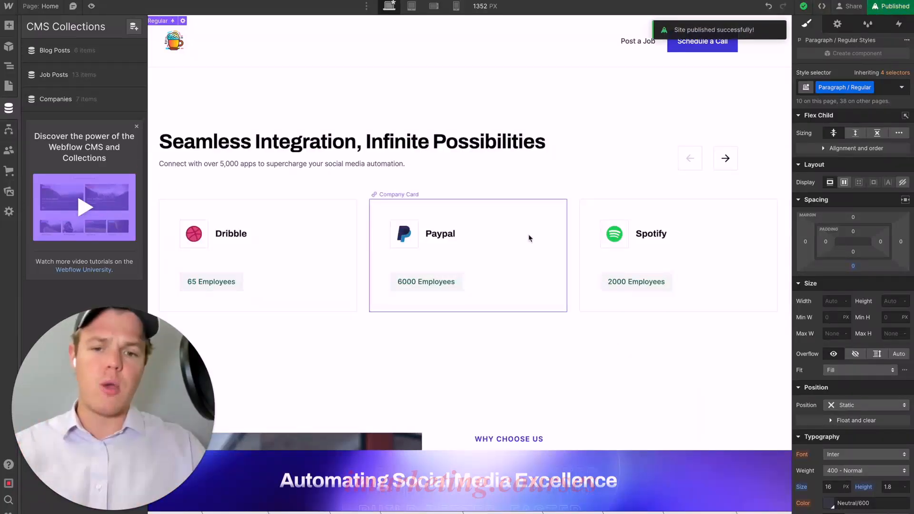
{"action": "scroll", "coordinate": [659, 253], "scroll_direction": "down", "scroll_amount": 5}
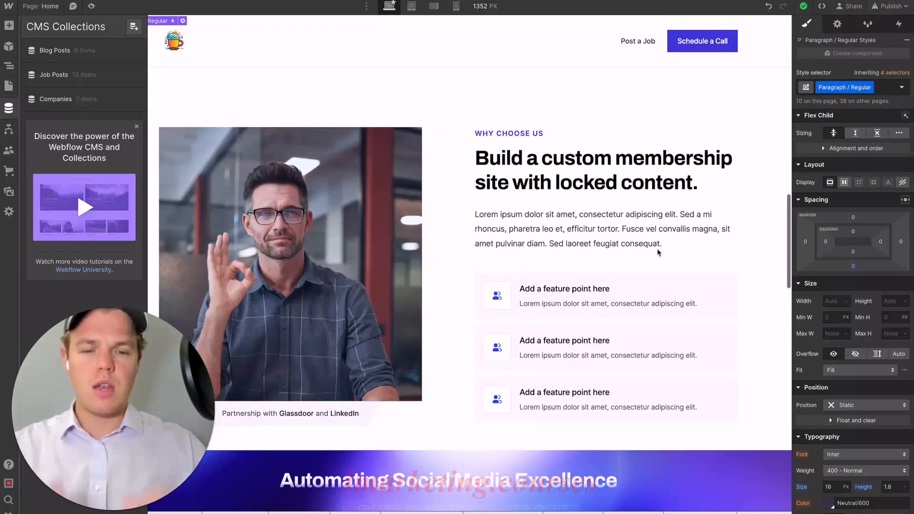
{"action": "scroll", "coordinate": [657, 251], "scroll_direction": "down", "scroll_amount": 2}
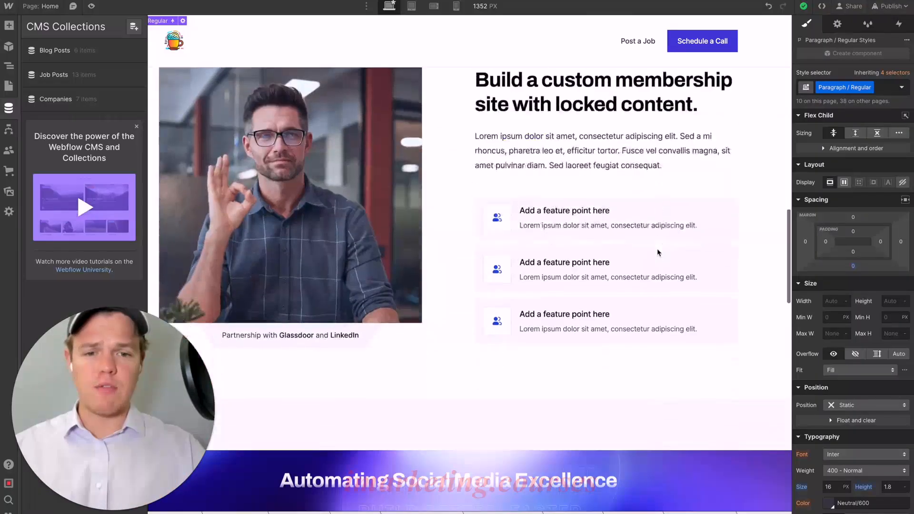
{"action": "scroll", "coordinate": [658, 250], "scroll_direction": "up", "scroll_amount": 1}
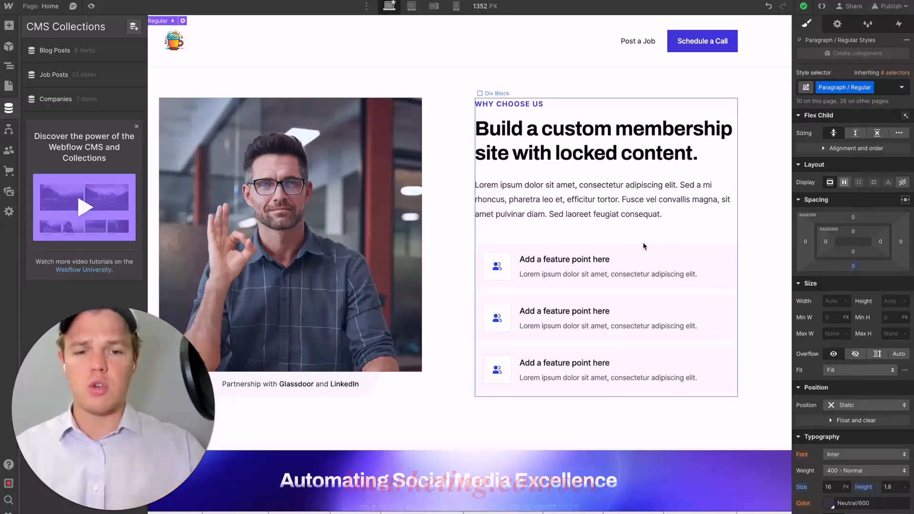
{"action": "scroll", "coordinate": [643, 246], "scroll_direction": "down", "scroll_amount": 3}
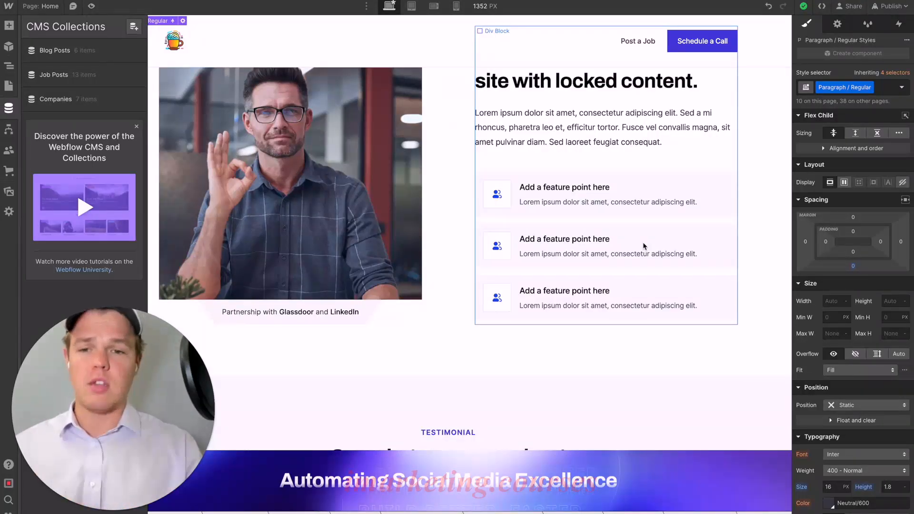
{"action": "scroll", "coordinate": [643, 245], "scroll_direction": "up", "scroll_amount": 4}
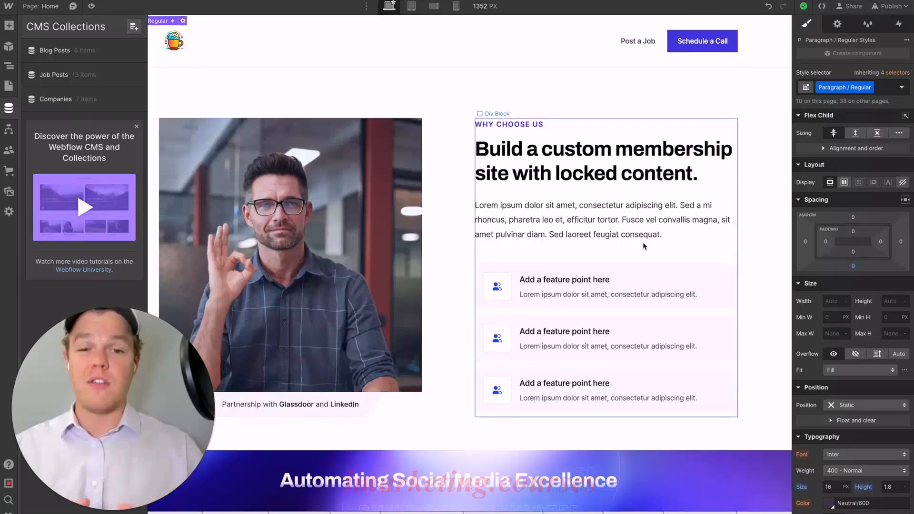
- Ask ChatGPT for why-choose-us section copy with a header, sub header, 3 main points with sub headers and one 3-4 word big header
{"action": "type", "text": "Ok we now onto the section for"}
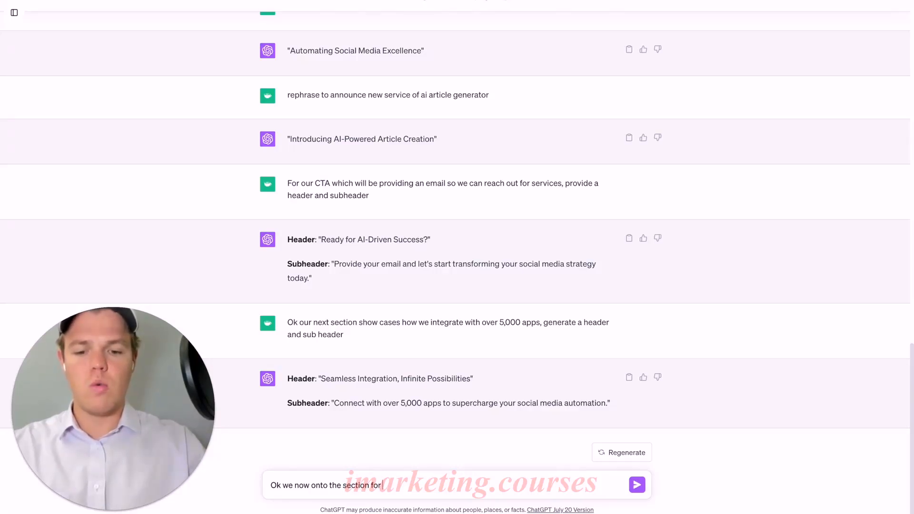
{"action": "type", "text": "should choose use"}
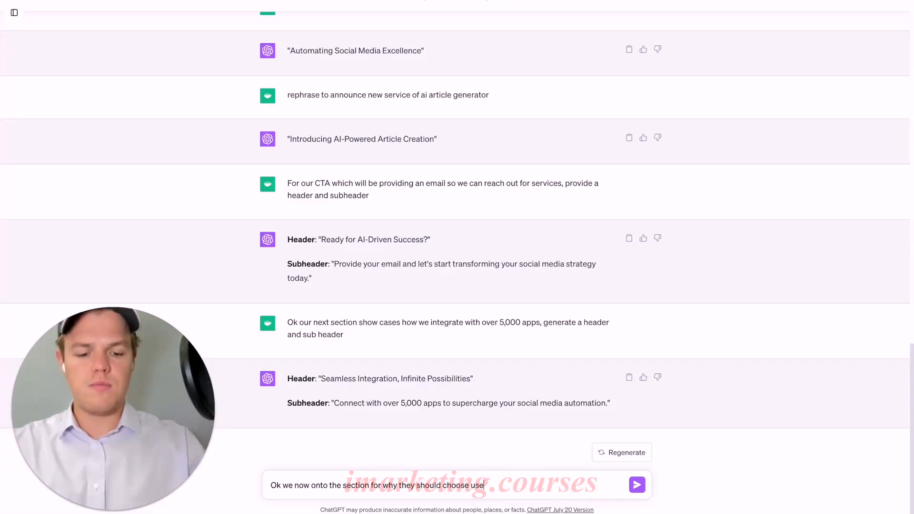
{"action": "type", "text": " a header, subheader. 3 m"}
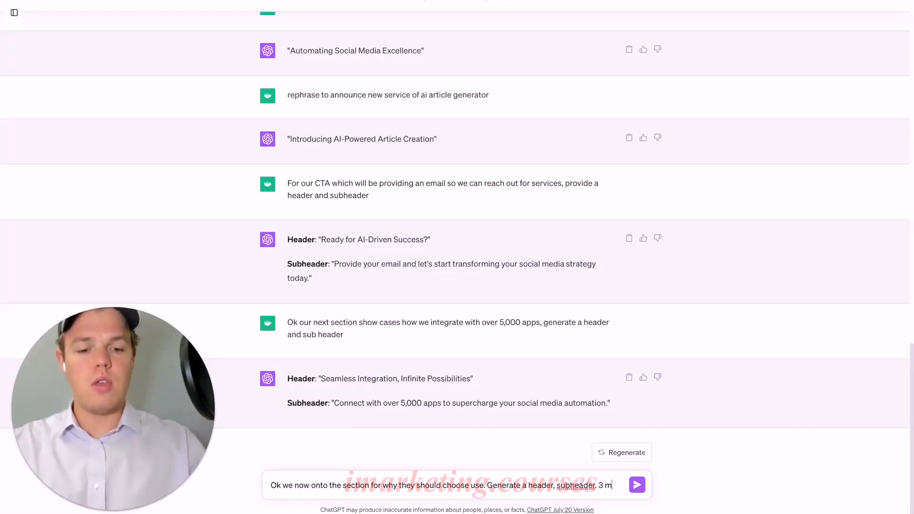
{"action": "type", "text": " pi"}
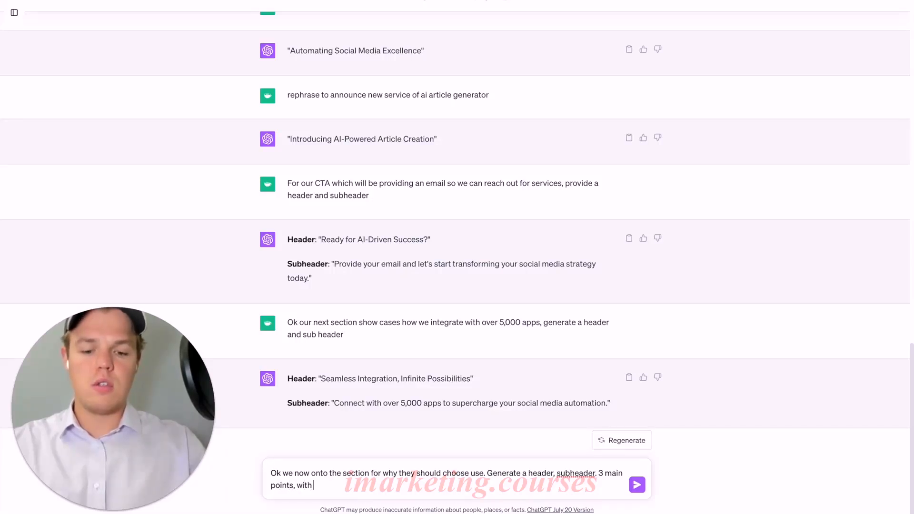
{"action": "type", "text": "oints, with sub headers"}
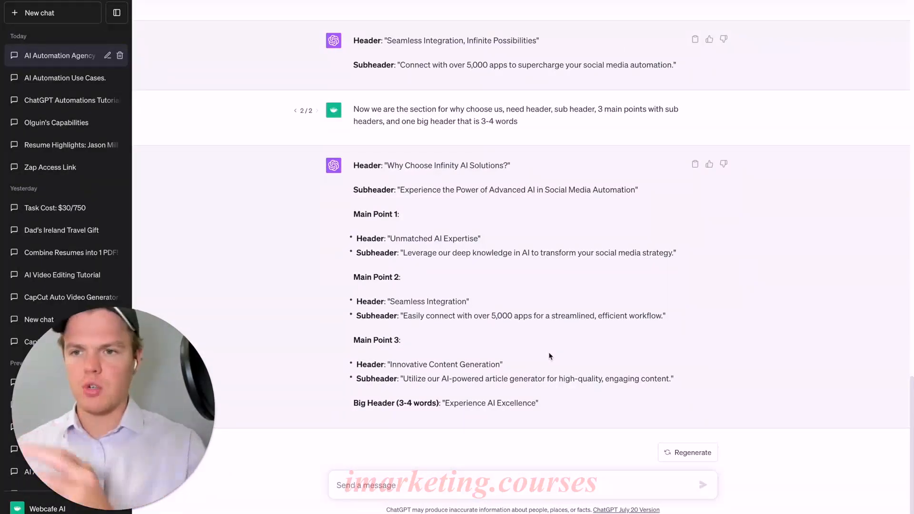
- Replace the Why Choose Us section's main heading in Webflow with ChatGPT's "Why Choose Infinity AI Solutions?"
{"action": "left_click_drag", "start_coordinate": [388, 166], "coordinate": [509, 162]}
{"action": "key", "text": "ctrl+c"}
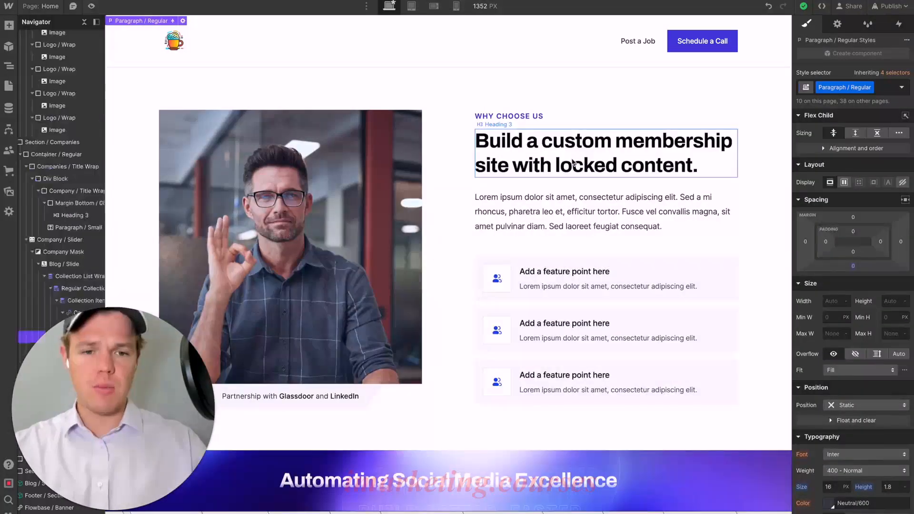
{"action": "triple_click", "coordinate": [573, 163]}
{"action": "key", "text": "ctrl+v"}
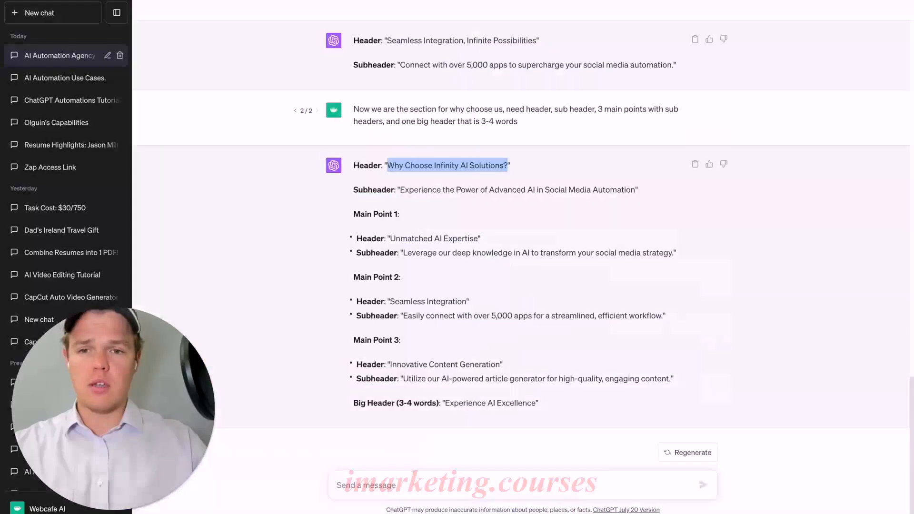
- Replace the small label above the section heading with ChatGPT's big header "Experience AI Excellence"
{"action": "left_click", "coordinate": [451, 362]}
{"action": "left_click_drag", "start_coordinate": [446, 399], "coordinate": [536, 402]}
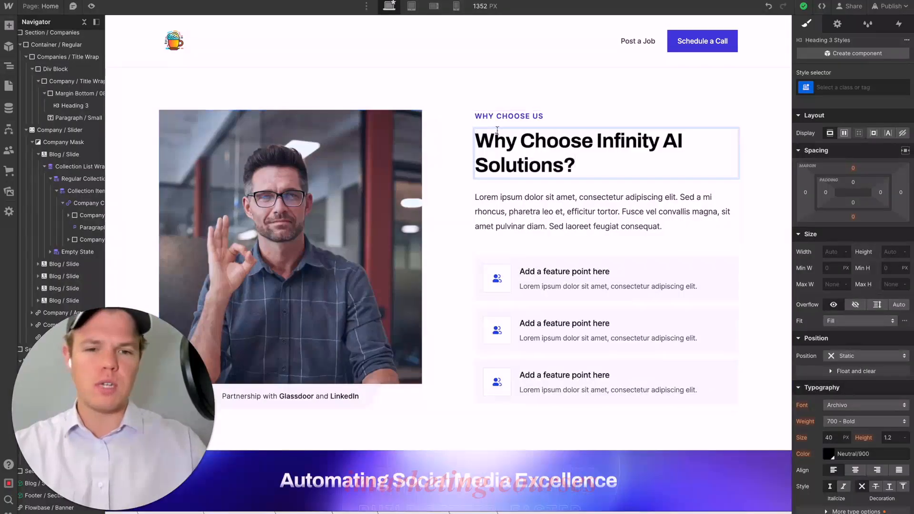
{"action": "left_click", "coordinate": [513, 118]}
{"action": "double_click", "coordinate": [513, 117]}
{"action": "type", "text": "EXPERIENCE AI EXCELLENCE"}
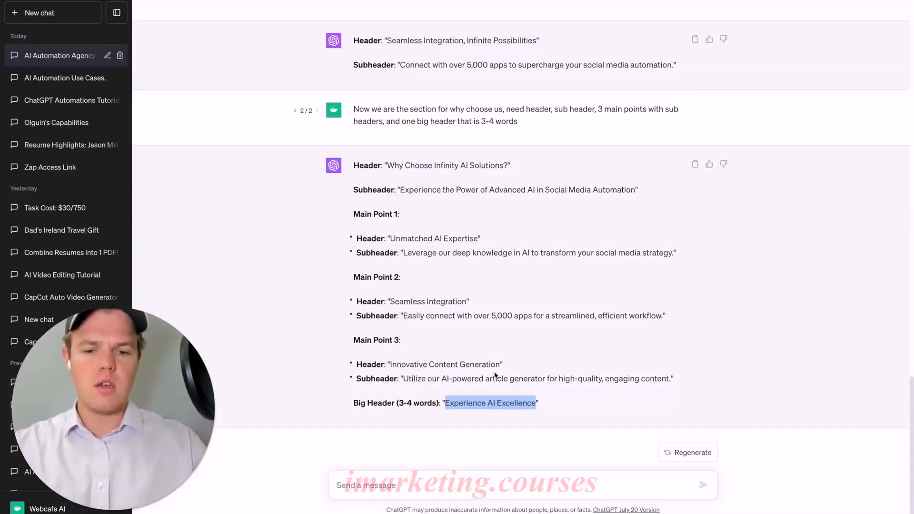
- Fill the three feature points with ChatGPT's "Unmatched AI Expertise", "Seamless Integration" and "Innovative Content Generation" headers and their subheaders
{"action": "left_click", "coordinate": [495, 376]}
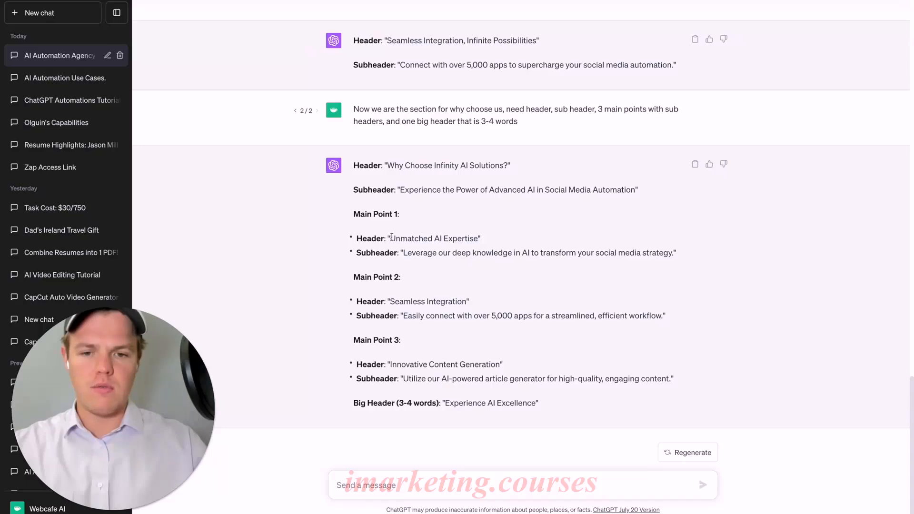
{"action": "left_click_drag", "start_coordinate": [391, 238], "coordinate": [466, 237]}
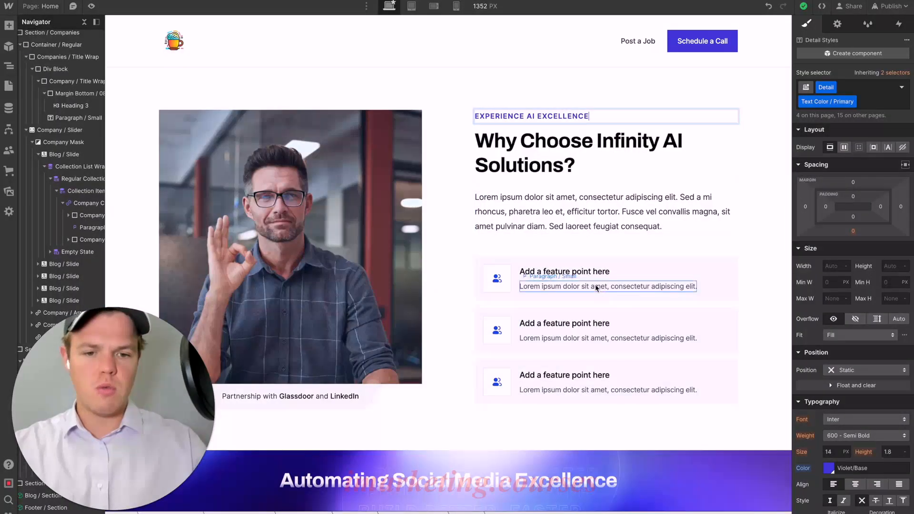
{"action": "double_click", "coordinate": [588, 275]}
{"action": "type", "text": "Unmatched AI Expertise"}
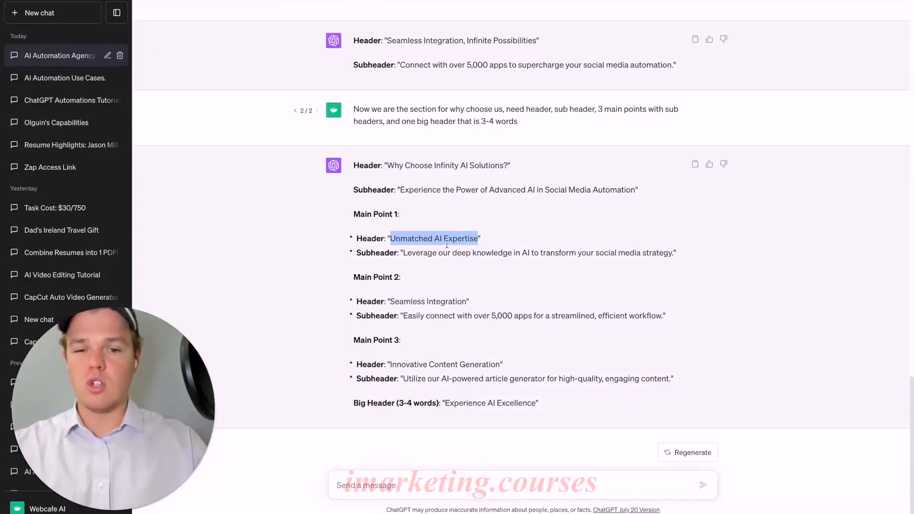
{"action": "left_click", "coordinate": [405, 253]}
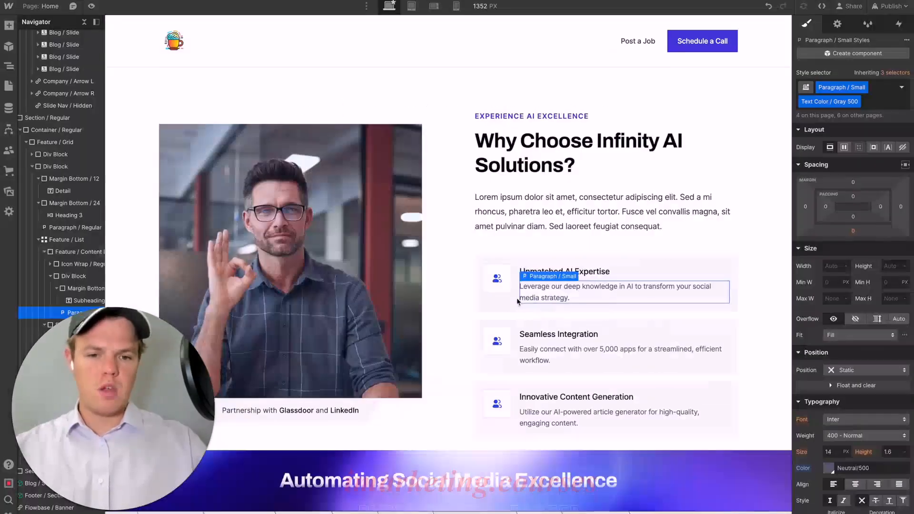
{"action": "left_click", "coordinate": [452, 282]}
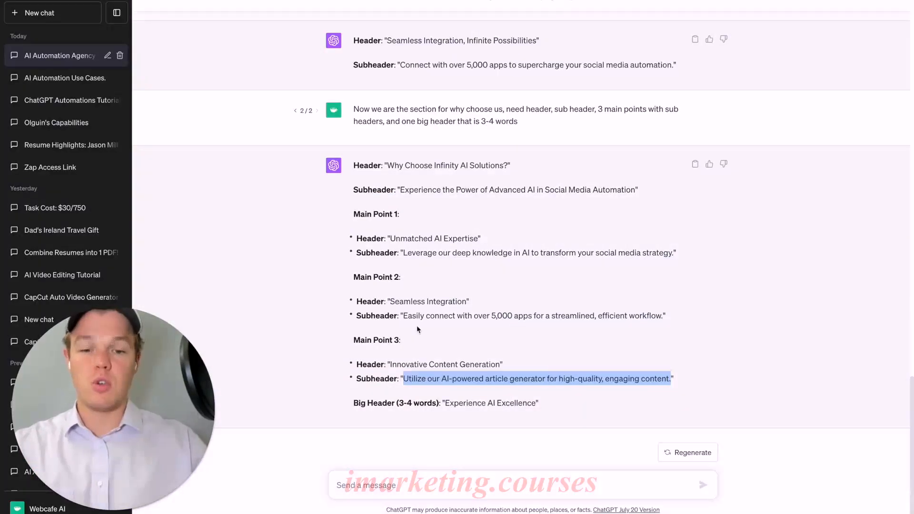
- Ask ChatGPT to "Generate a short description as well" for the section and request a shorter version
{"action": "left_click", "coordinate": [384, 484]}
{"action": "type", "text": "Generate a short d"}
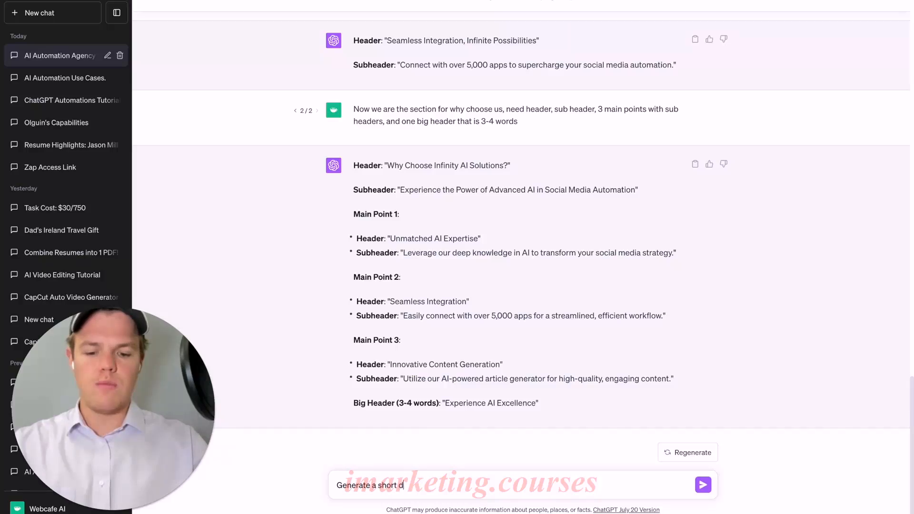
{"action": "type", "text": "escription as w"}
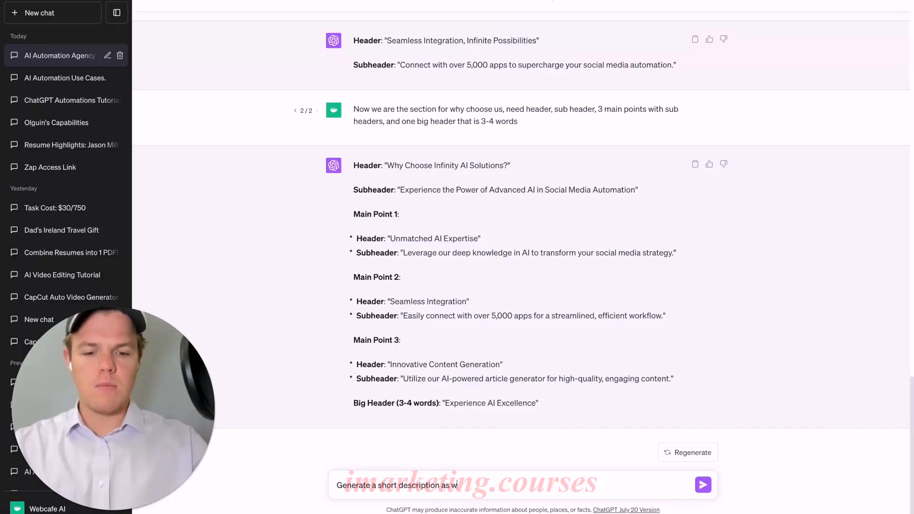
{"action": "type", "text": "ell"}
{"action": "key", "text": "Return"}
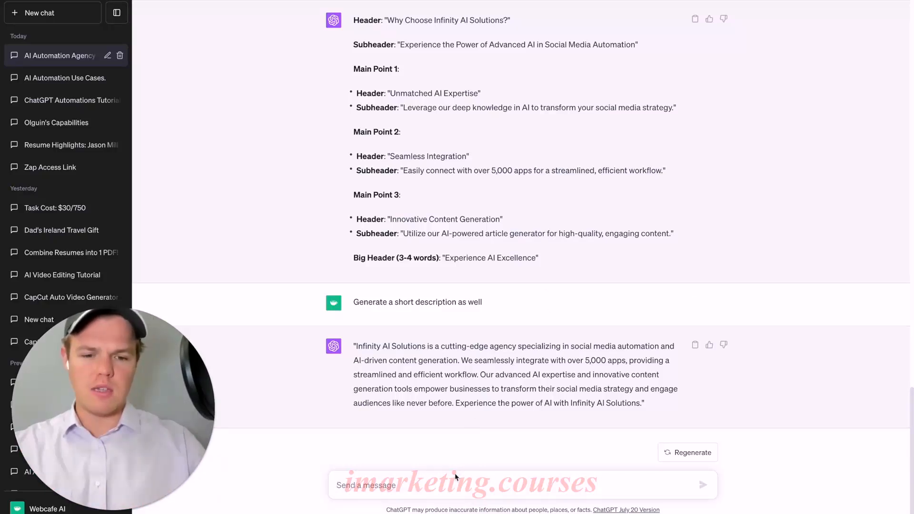
{"action": "type", "text": "shorter"}
{"action": "key", "text": "Return"}
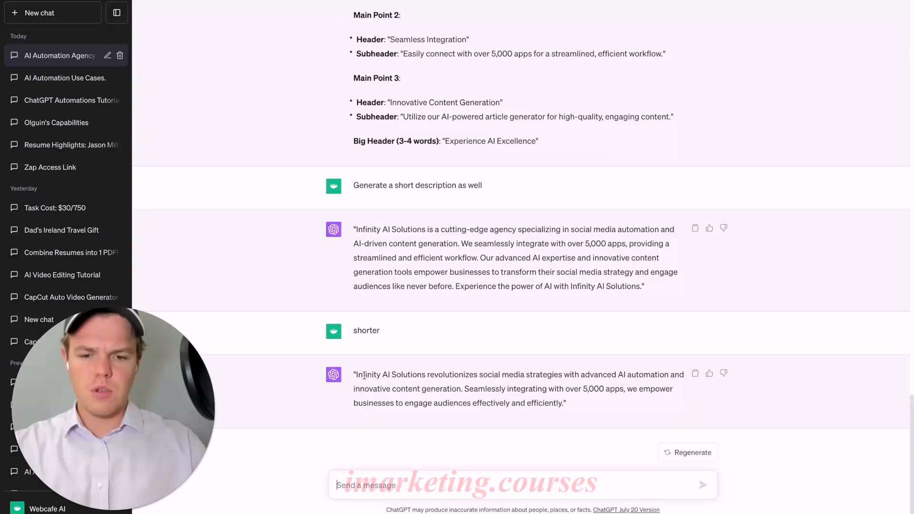
- Replace the lorem ipsum paragraph under the Why Choose Infinity AI Solutions heading in Webflow with ChatGPT's shorter description
{"action": "left_click_drag", "start_coordinate": [356, 374], "coordinate": [564, 402]}
{"action": "key", "text": "ctrl+c"}
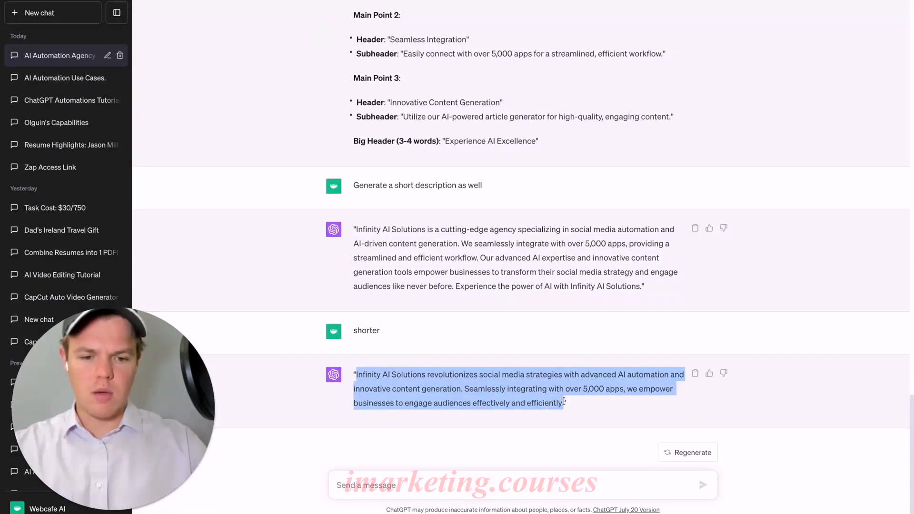
{"action": "left_click", "coordinate": [61, 1]}
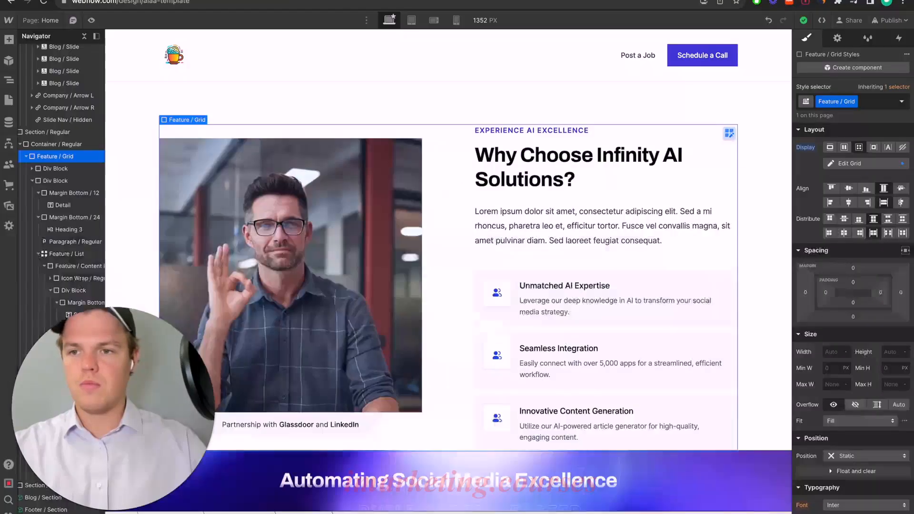
{"action": "triple_click", "coordinate": [551, 198]}
{"action": "key", "text": "ctrl+v"}
{"action": "left_click", "coordinate": [564, 287]}
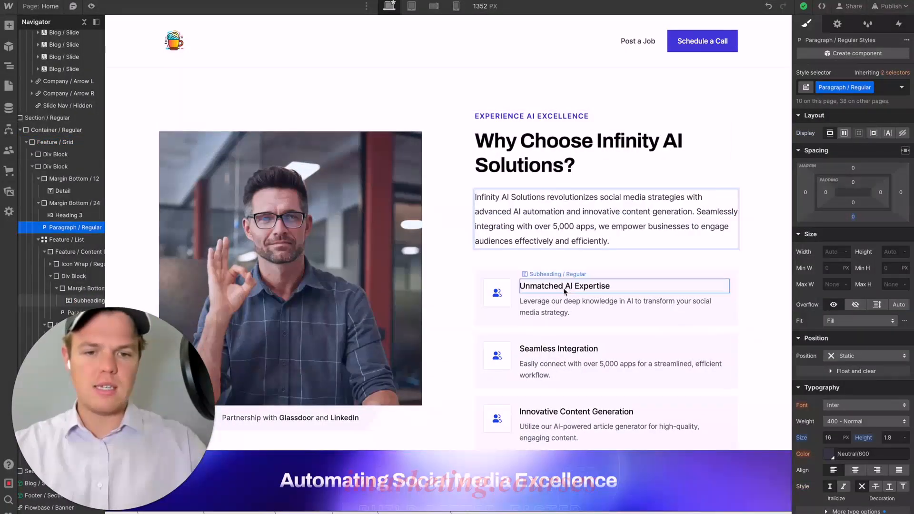
{"action": "left_click", "coordinate": [582, 305]}
{"action": "scroll", "coordinate": [438, 163], "scroll_direction": "down", "scroll_amount": 2}
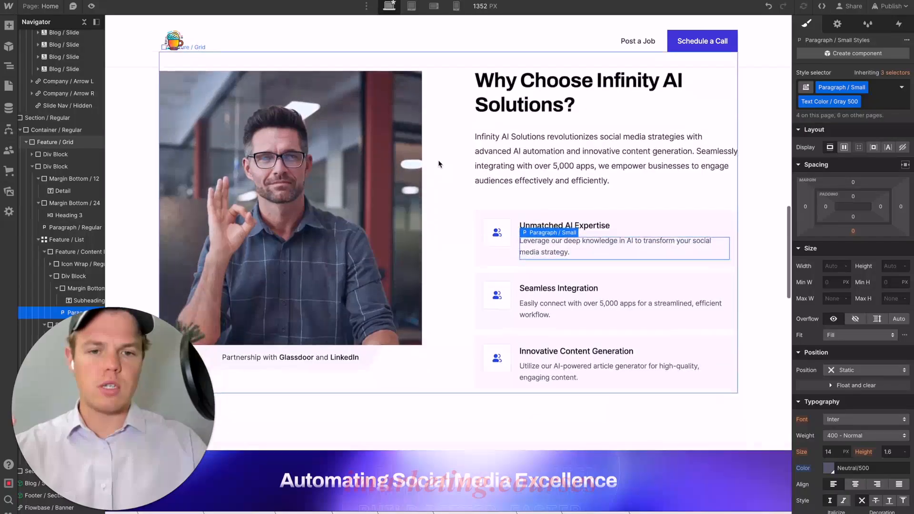
{"action": "scroll", "coordinate": [439, 163], "scroll_direction": "down", "scroll_amount": 1}
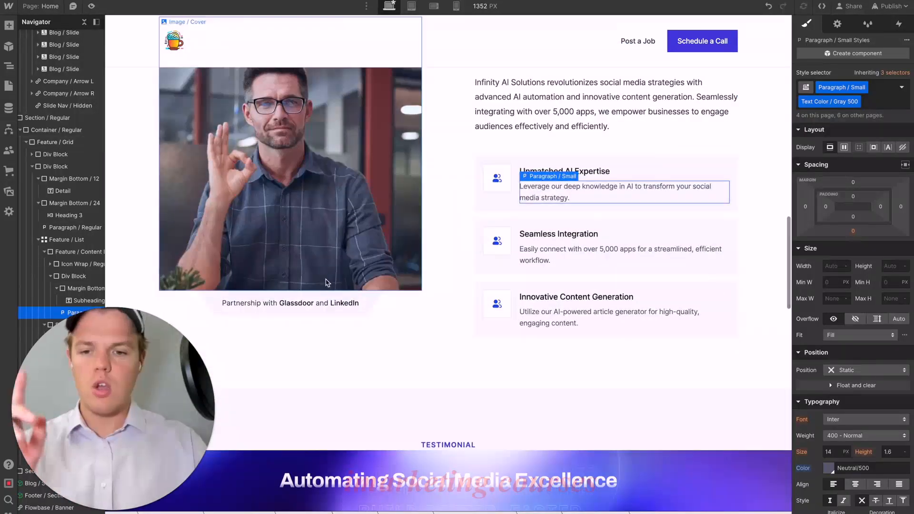
- Replace the company names in the partnership caption under the man's photo with "OpenAI" and "Zapier"
{"action": "left_click", "coordinate": [300, 305]}
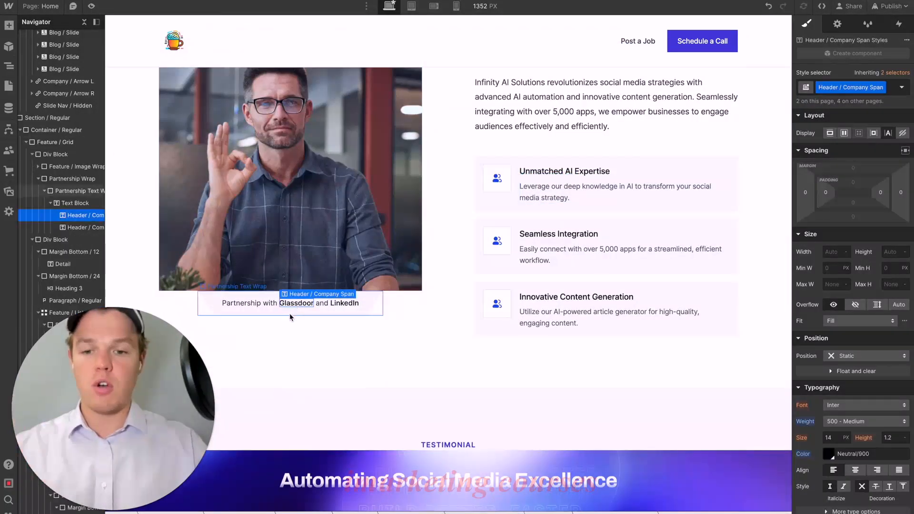
{"action": "left_click", "coordinate": [288, 316]}
{"action": "left_click", "coordinate": [302, 304]}
{"action": "double_click", "coordinate": [301, 305]}
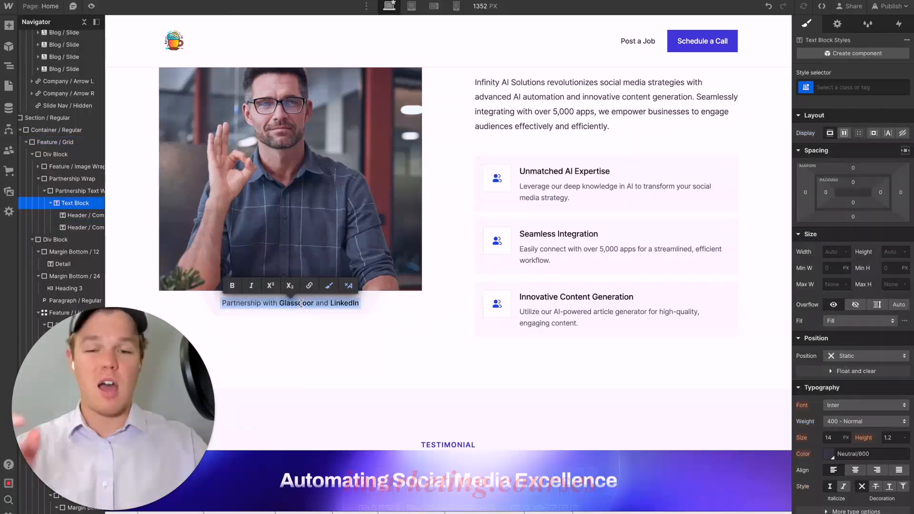
{"action": "double_click", "coordinate": [301, 304]}
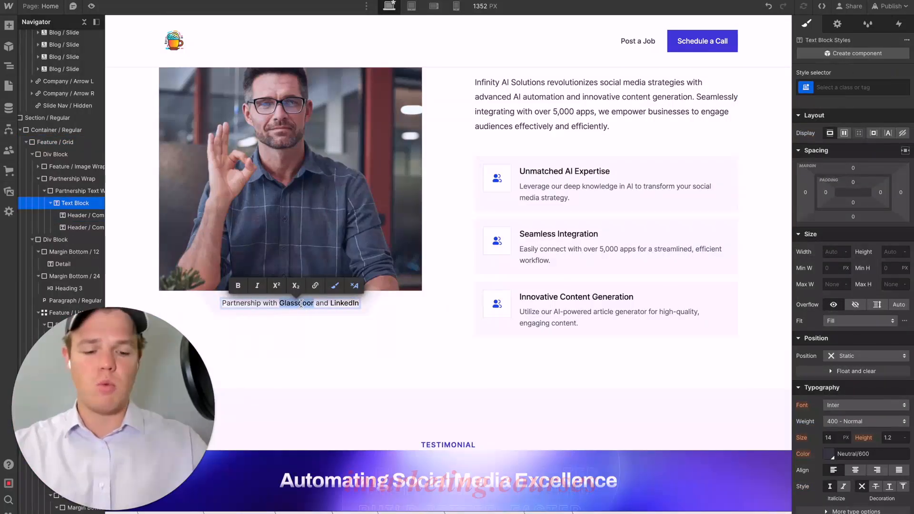
{"action": "type", "text": "OpenAI"}
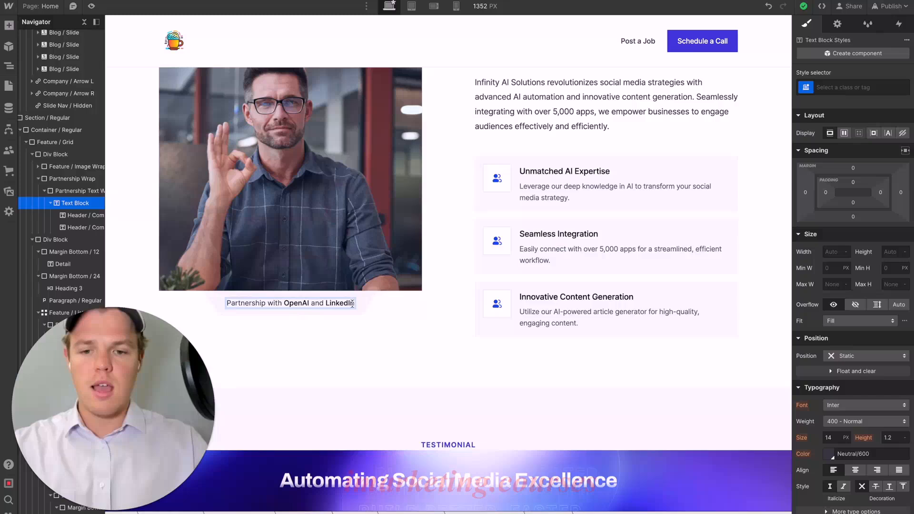
{"action": "double_click", "coordinate": [343, 303]}
{"action": "type", "text": "Zapier"}
{"action": "left_click", "coordinate": [380, 341]}
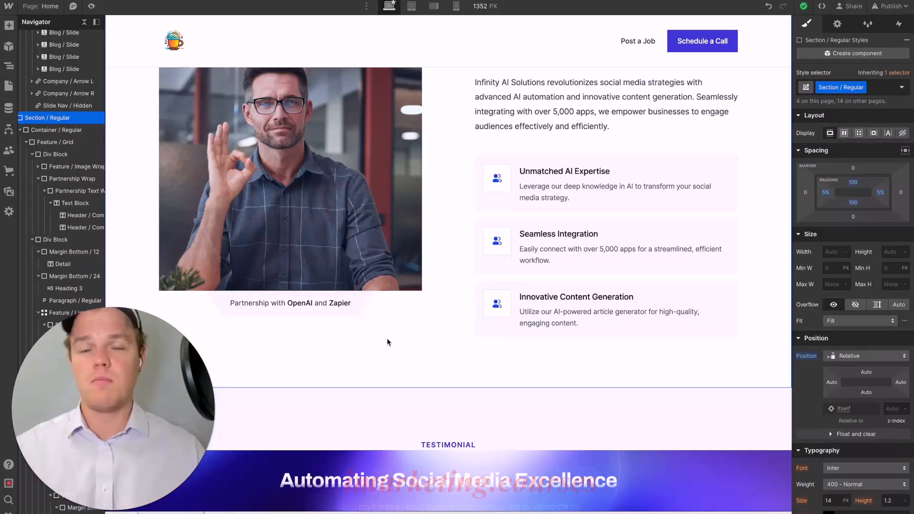
- Review the remaining testimonial and blog sections of the home page and return to the announcement banner
{"action": "scroll", "coordinate": [387, 342], "scroll_direction": "up", "scroll_amount": 1}
{"action": "scroll", "coordinate": [455, 174], "scroll_direction": "down", "scroll_amount": 1}
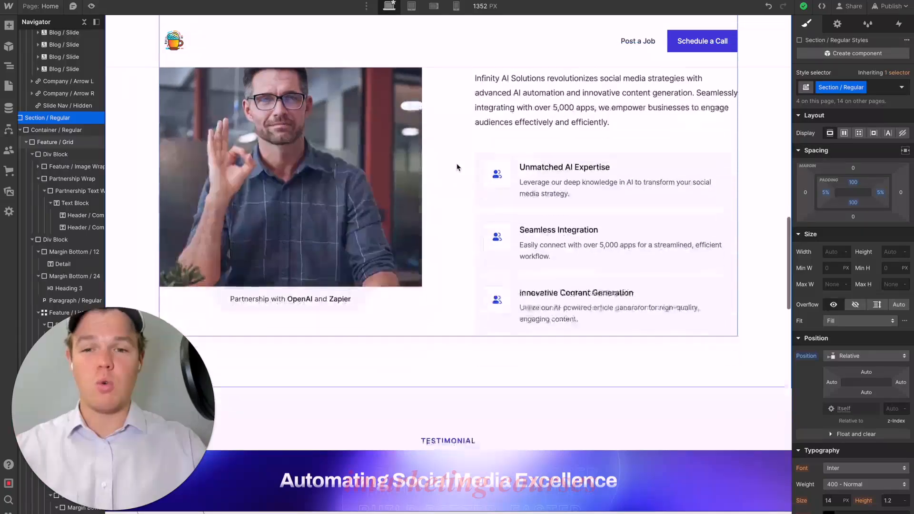
{"action": "scroll", "coordinate": [456, 167], "scroll_direction": "down", "scroll_amount": 10}
{"action": "scroll", "coordinate": [456, 167], "scroll_direction": "up", "scroll_amount": 4}
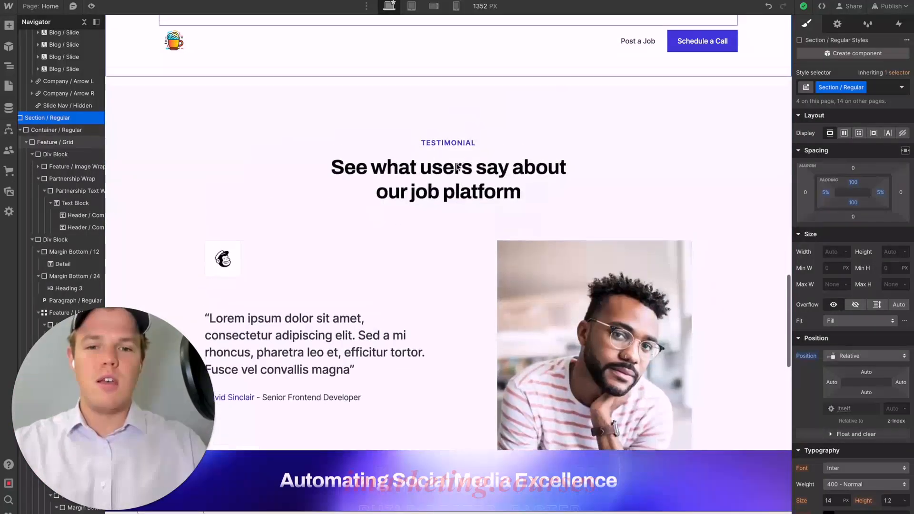
{"action": "scroll", "coordinate": [456, 166], "scroll_direction": "up", "scroll_amount": 2}
{"action": "scroll", "coordinate": [456, 166], "scroll_direction": "down", "scroll_amount": 6}
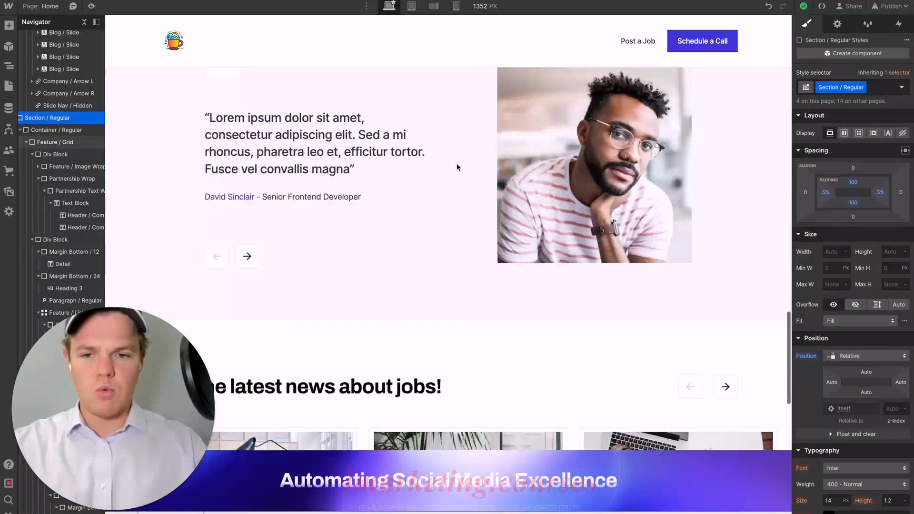
{"action": "scroll", "coordinate": [457, 166], "scroll_direction": "up", "scroll_amount": 2}
{"action": "scroll", "coordinate": [457, 167], "scroll_direction": "down", "scroll_amount": 6}
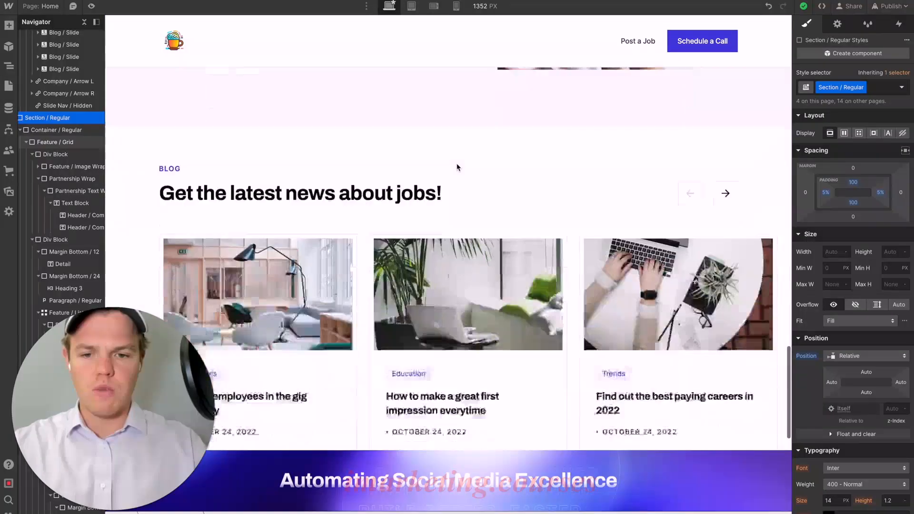
{"action": "scroll", "coordinate": [457, 166], "scroll_direction": "down", "scroll_amount": 8}
{"action": "scroll", "coordinate": [457, 167], "scroll_direction": "up", "scroll_amount": 6}
{"action": "scroll", "coordinate": [458, 166], "scroll_direction": "up", "scroll_amount": 20}
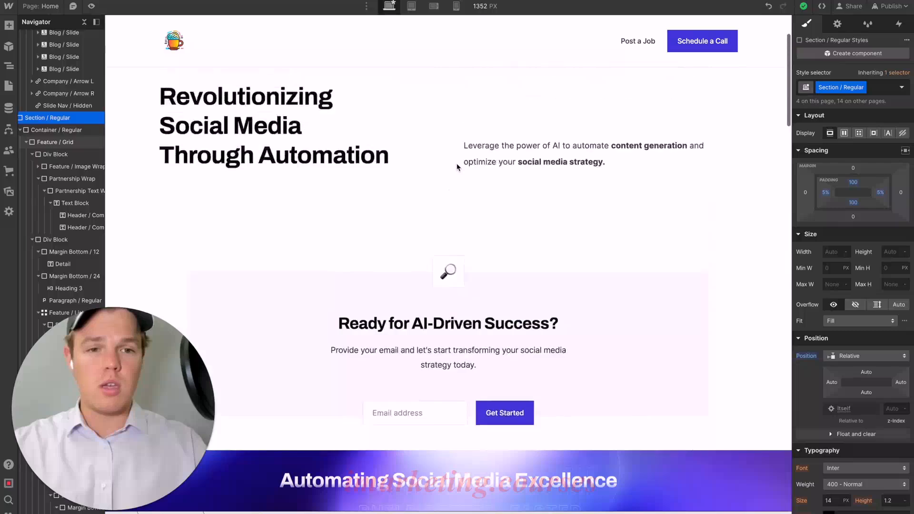
{"action": "scroll", "coordinate": [457, 167], "scroll_direction": "up", "scroll_amount": 2}
- Edit the banner component and change the Learn More button's link type from an external URL to a page
{"action": "left_click", "coordinate": [594, 32]}
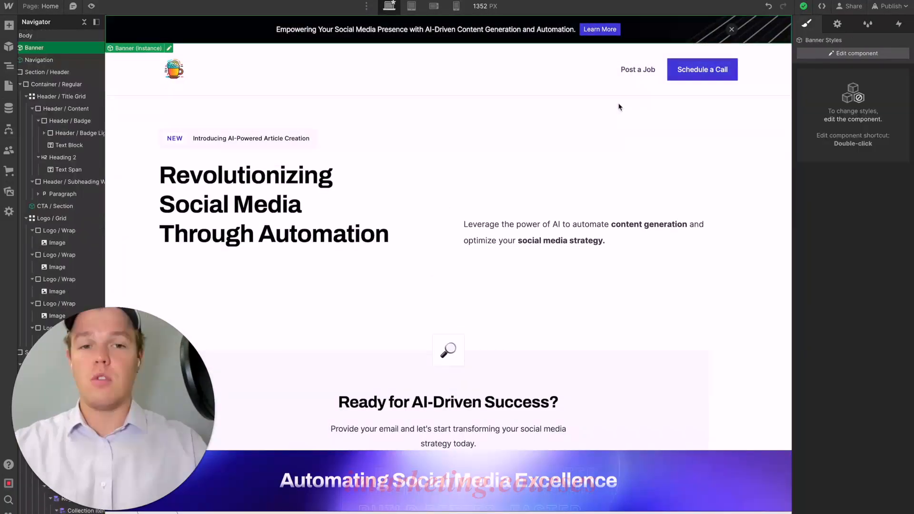
{"action": "double_click", "coordinate": [661, 37]}
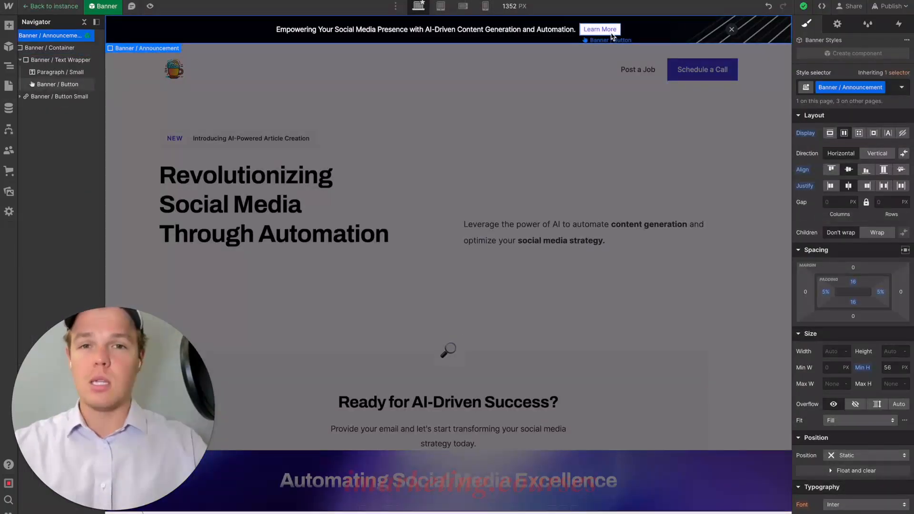
{"action": "left_click", "coordinate": [613, 36]}
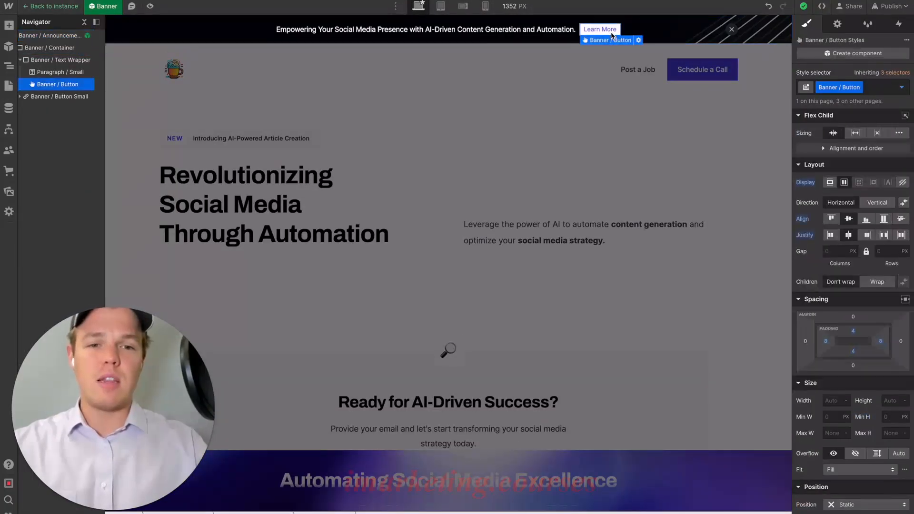
{"action": "left_click", "coordinate": [638, 40]}
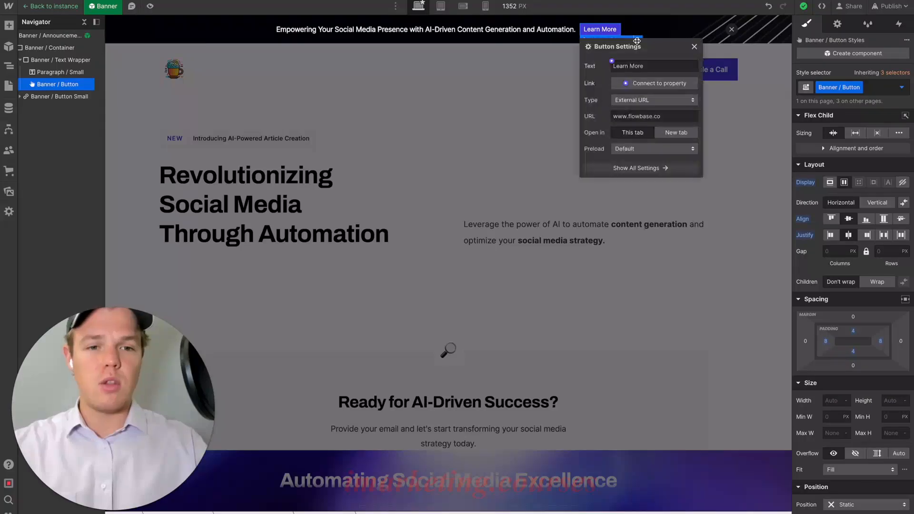
{"action": "left_click", "coordinate": [636, 99]}
{"action": "left_click", "coordinate": [634, 114]}
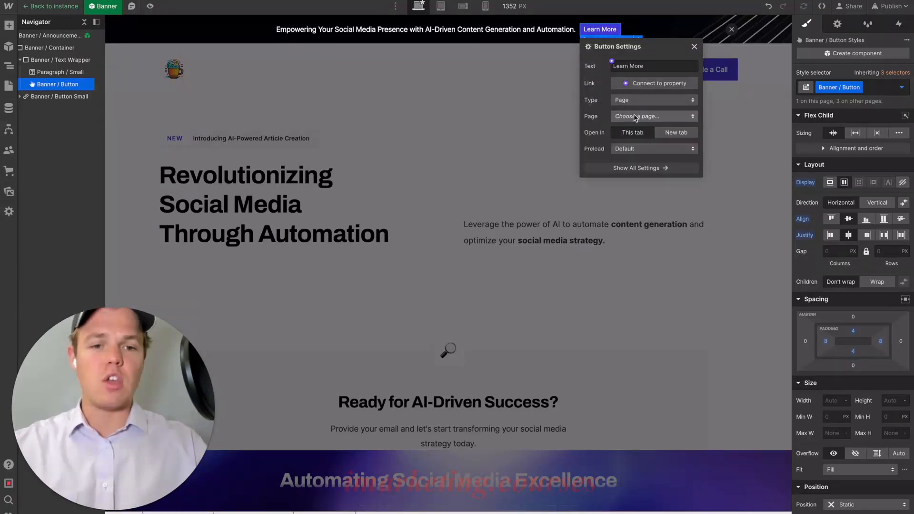
{"action": "left_click", "coordinate": [634, 117]}
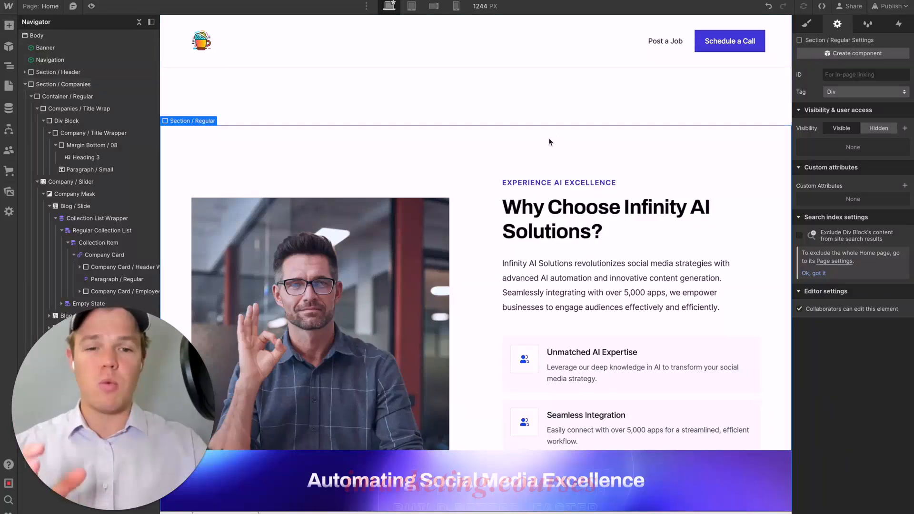
- Give the Why Choose Infinity AI Solutions section the ID "whous" and link the banner's Learn More button to that section
{"action": "left_click", "coordinate": [852, 74]}
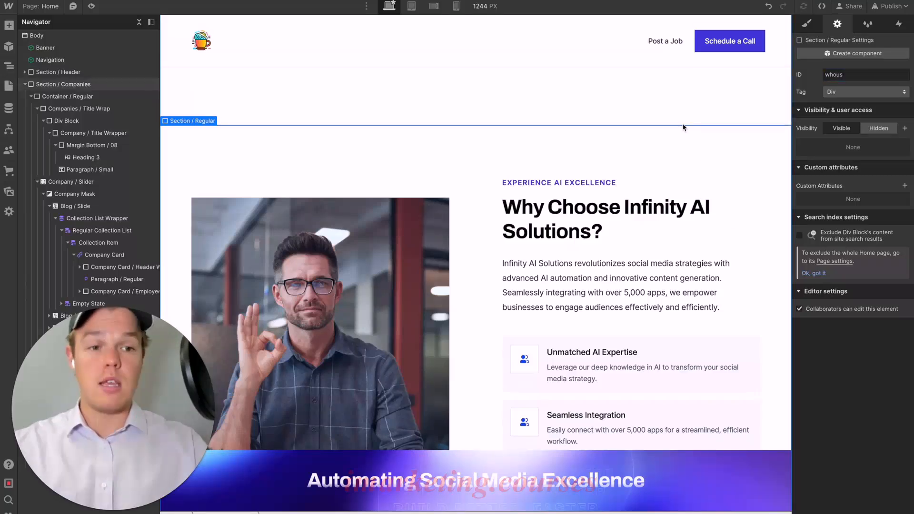
{"action": "scroll", "coordinate": [683, 127], "scroll_direction": "up", "scroll_amount": 10}
{"action": "double_click", "coordinate": [647, 38]}
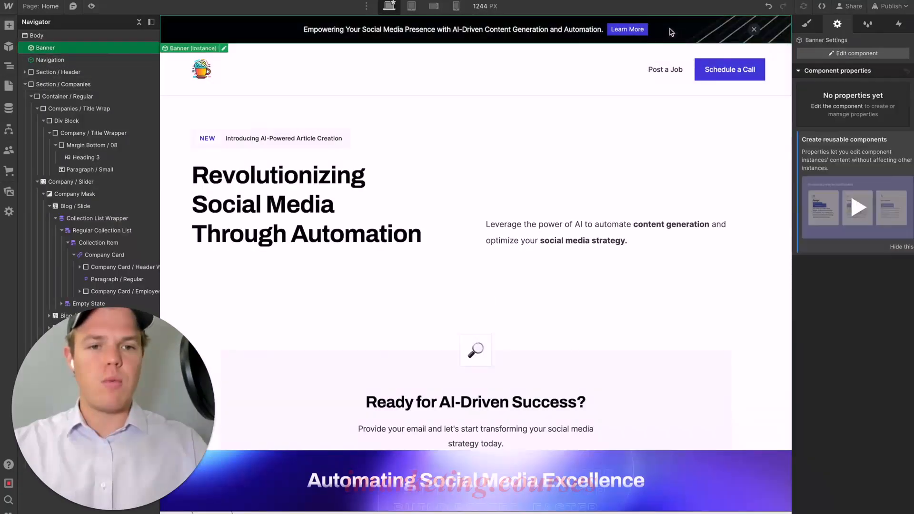
{"action": "left_click", "coordinate": [646, 34]}
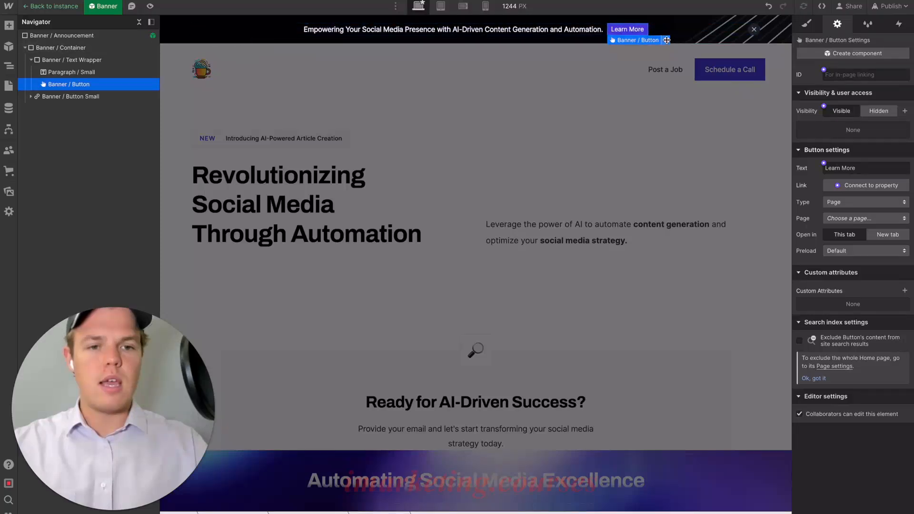
{"action": "left_click", "coordinate": [666, 40]}
{"action": "left_click", "coordinate": [674, 117]}
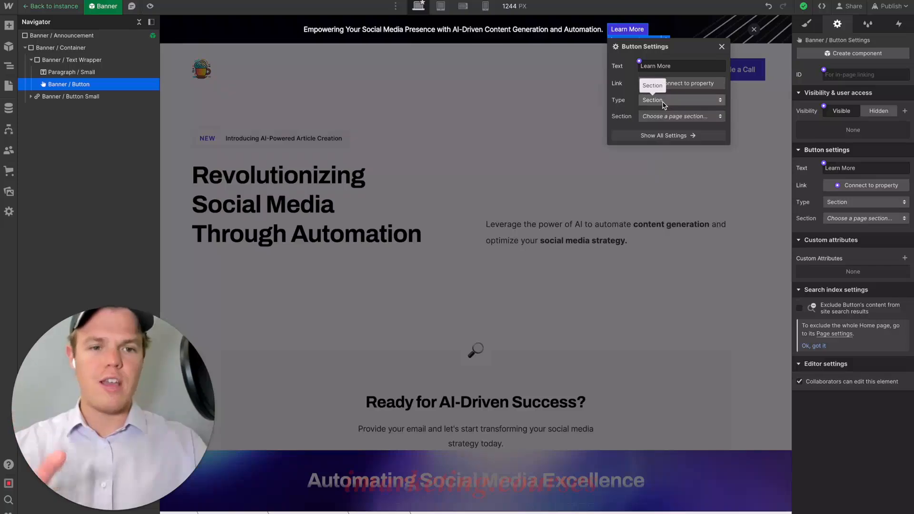
{"action": "left_click", "coordinate": [663, 102]}
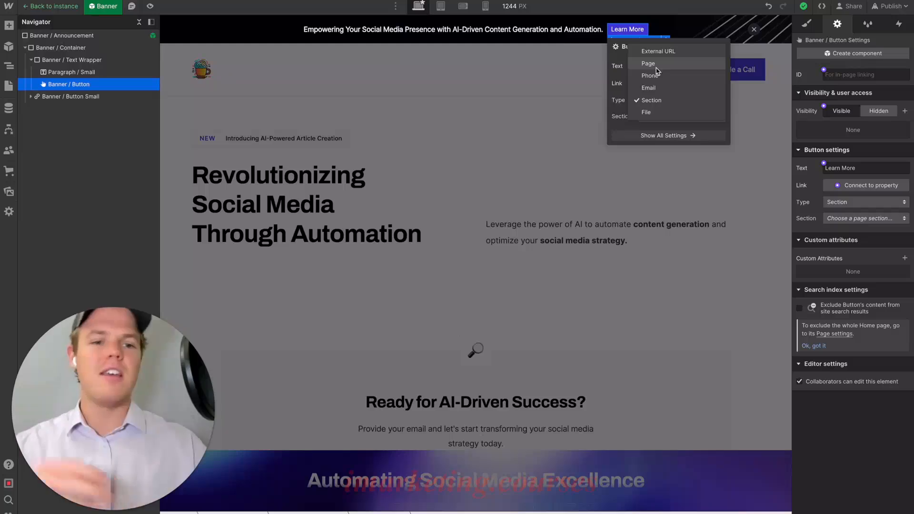
{"action": "left_click", "coordinate": [651, 100]}
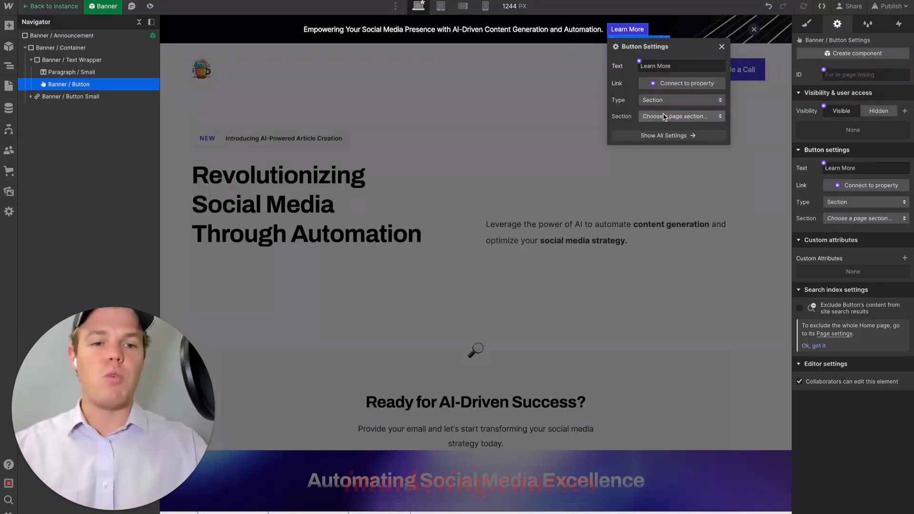
{"action": "left_click", "coordinate": [664, 117]}
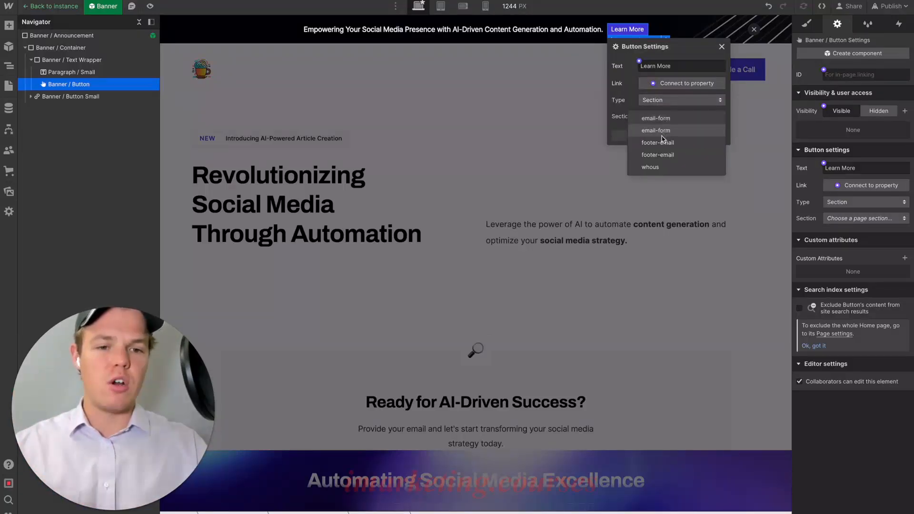
{"action": "left_click", "coordinate": [651, 168]}
{"action": "left_click", "coordinate": [684, 192]}
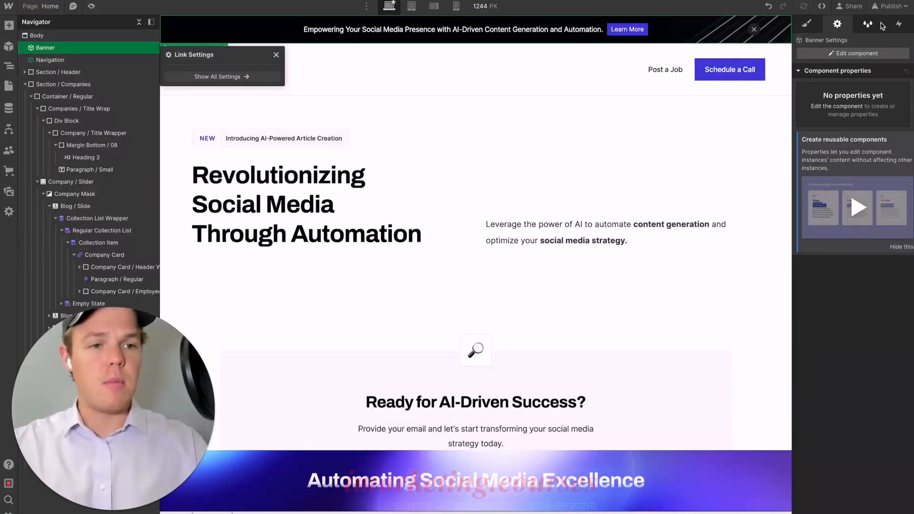
- Publish the site and test the banner's Learn More link to the Why Choose section on the live page
{"action": "left_click", "coordinate": [898, 8]}
{"action": "left_click", "coordinate": [857, 178]}
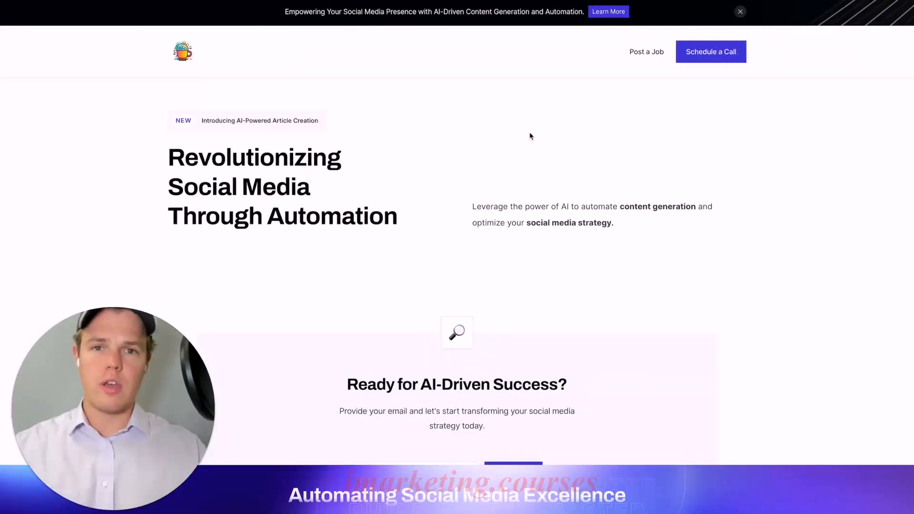
{"action": "scroll", "coordinate": [530, 132], "scroll_direction": "down", "scroll_amount": 1}
{"action": "scroll", "coordinate": [530, 133], "scroll_direction": "up", "scroll_amount": 2}
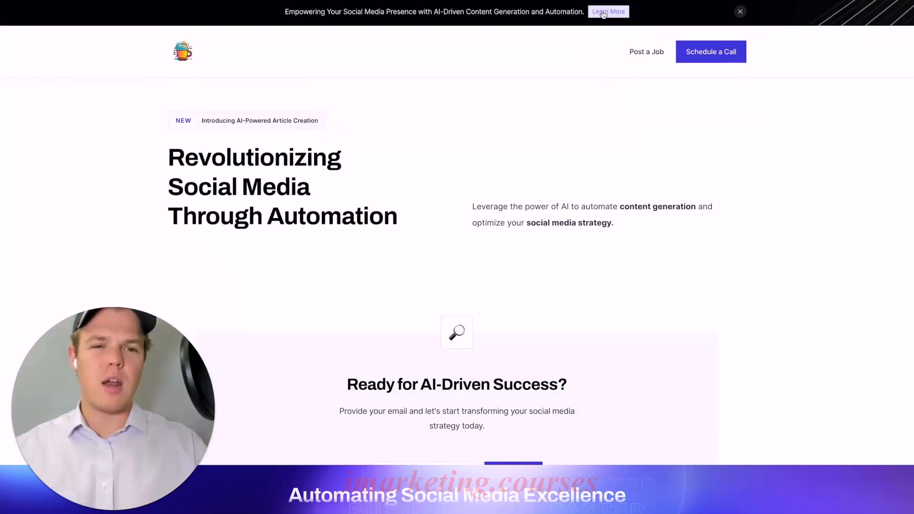
{"action": "scroll", "coordinate": [599, 62], "scroll_direction": "down", "scroll_amount": 10}
{"action": "scroll", "coordinate": [601, 77], "scroll_direction": "down", "scroll_amount": 2}
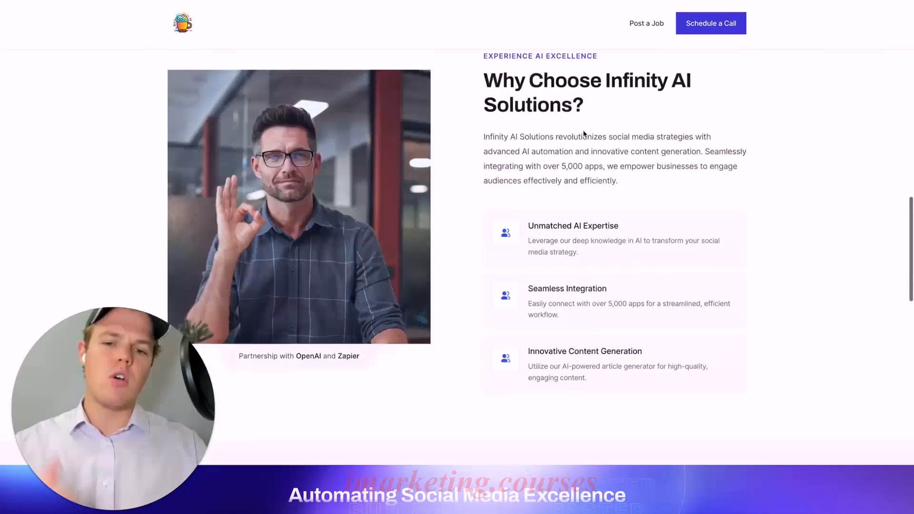
{"action": "scroll", "coordinate": [582, 145], "scroll_direction": "up", "scroll_amount": 1}
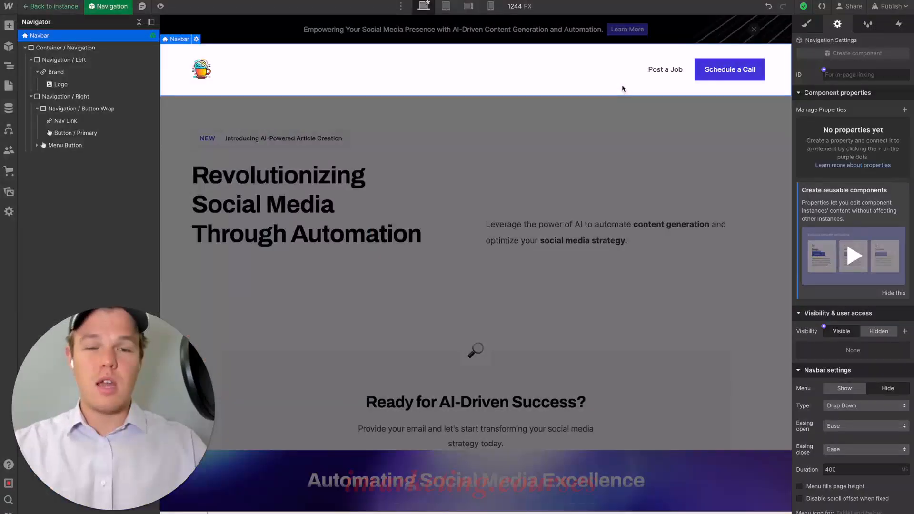
- Rename the Post a Job link in the navigation bar to "Who We Are"
{"action": "left_click", "coordinate": [676, 72]}
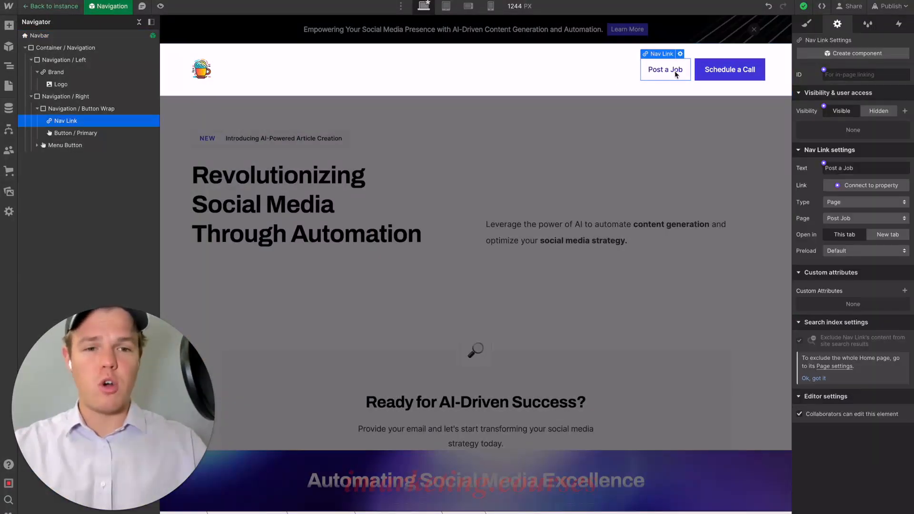
{"action": "triple_click", "coordinate": [674, 72]}
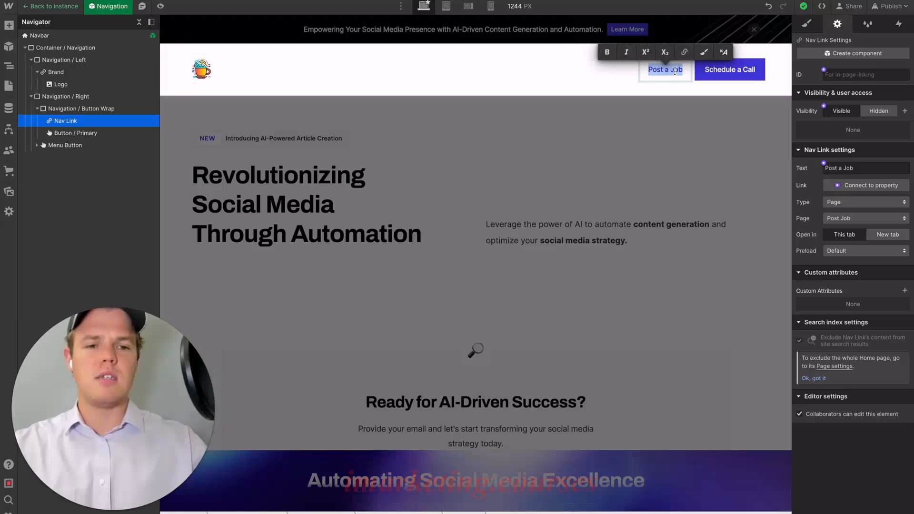
{"action": "type", "text": "Who W"}
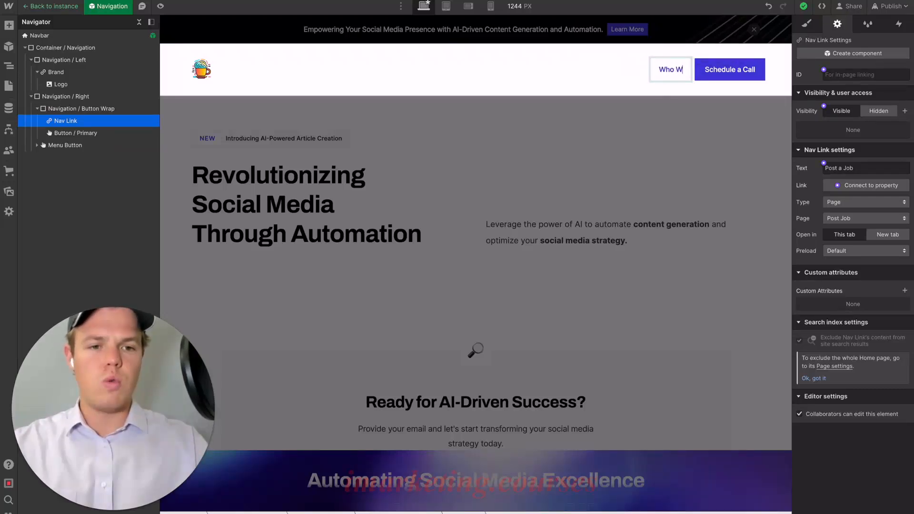
{"action": "type", "text": "e Are"}
{"action": "key", "text": "Escape"}
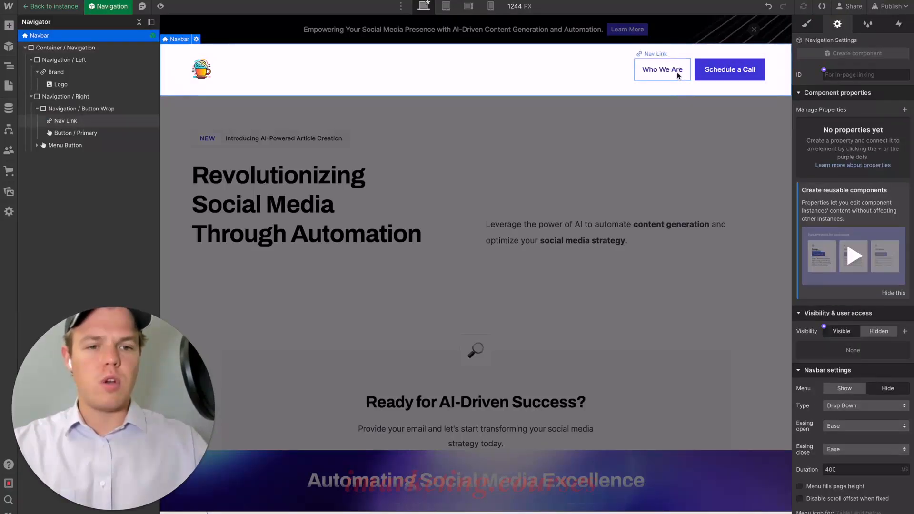
- Link the Who We Are navigation link to the whous page section and publish the site to the staging domain
{"action": "left_click", "coordinate": [674, 55]}
{"action": "left_click", "coordinate": [687, 148]}
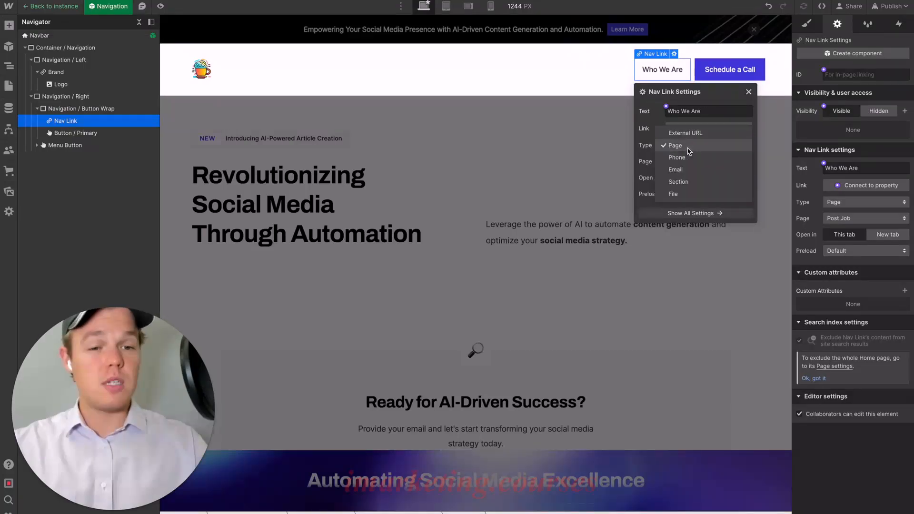
{"action": "left_click", "coordinate": [685, 181]}
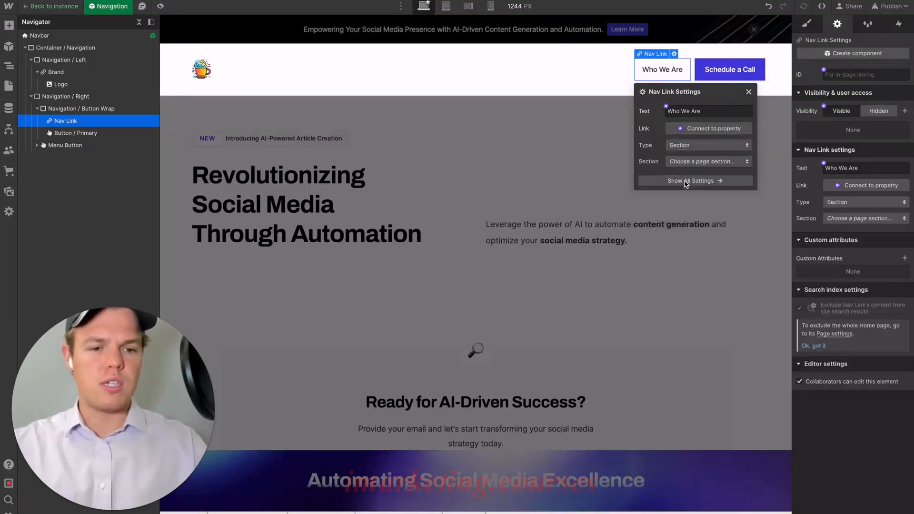
{"action": "left_click", "coordinate": [693, 147]}
{"action": "left_click", "coordinate": [679, 145]}
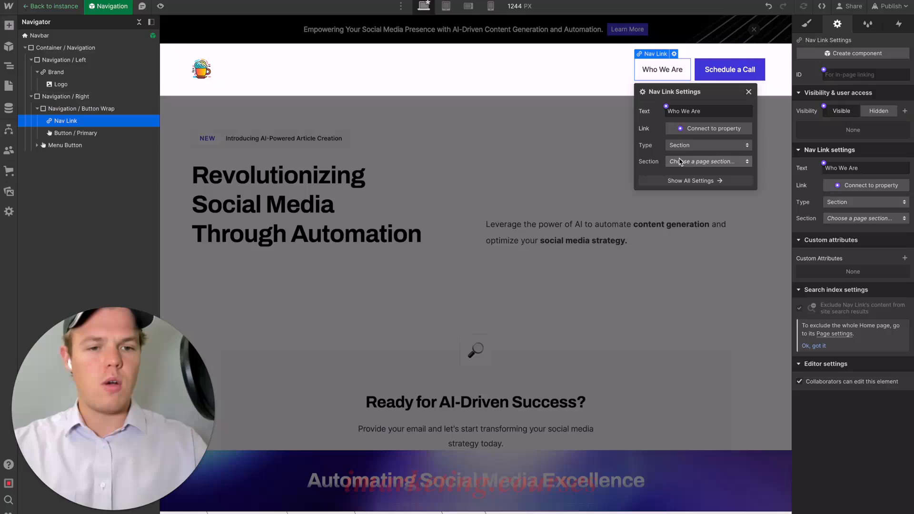
{"action": "left_click", "coordinate": [705, 162]}
{"action": "left_click", "coordinate": [679, 213]}
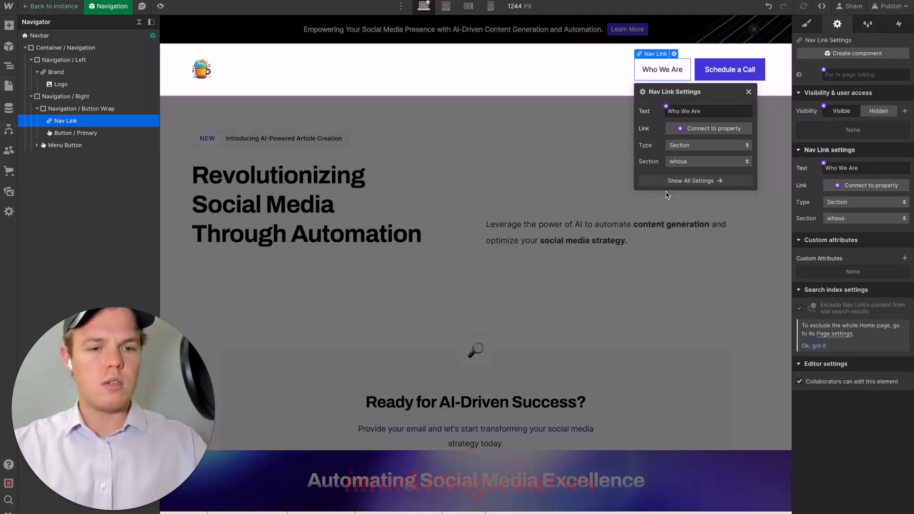
{"action": "left_click", "coordinate": [595, 149]}
{"action": "left_click", "coordinate": [891, 6]}
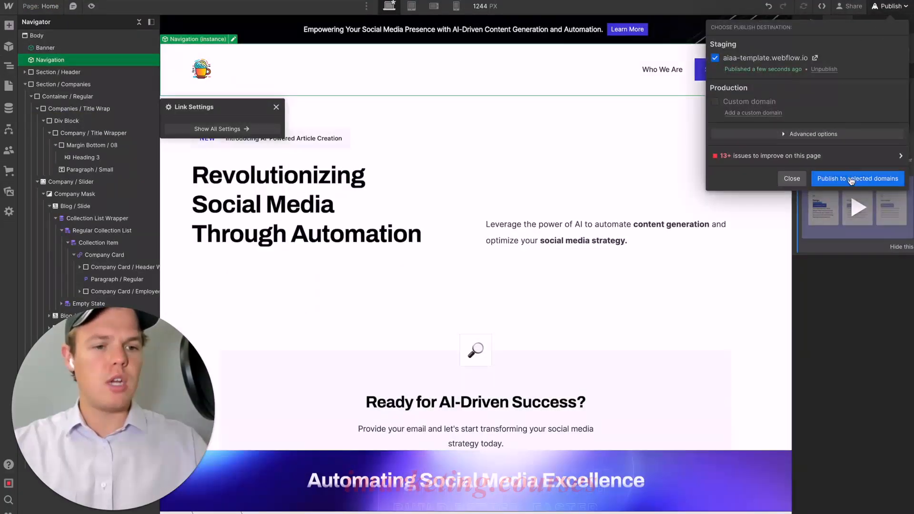
{"action": "left_click", "coordinate": [851, 179]}
- Delete the Testimonial section below the Why Choose Infinity AI Solutions section on the home page
{"action": "scroll", "coordinate": [672, 133], "scroll_direction": "down", "scroll_amount": 5}
{"action": "scroll", "coordinate": [672, 132], "scroll_direction": "down", "scroll_amount": 5}
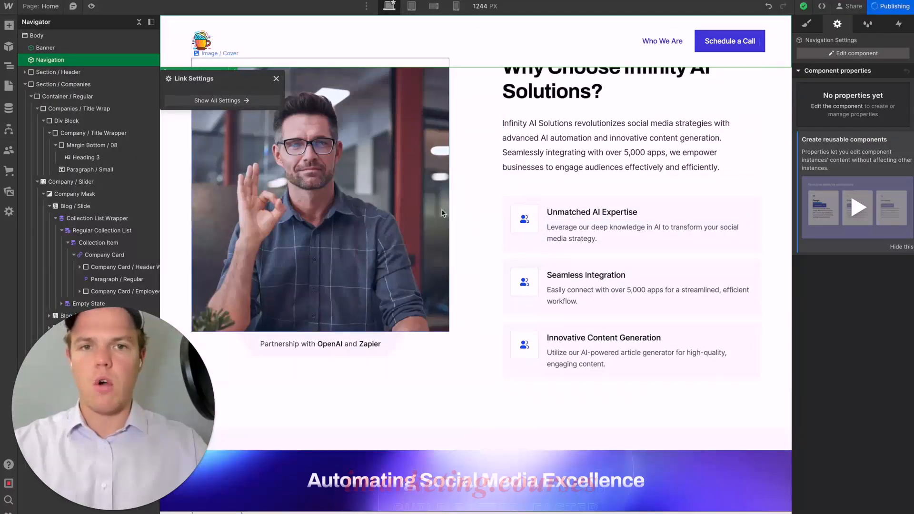
{"action": "scroll", "coordinate": [442, 213], "scroll_direction": "down", "scroll_amount": 5}
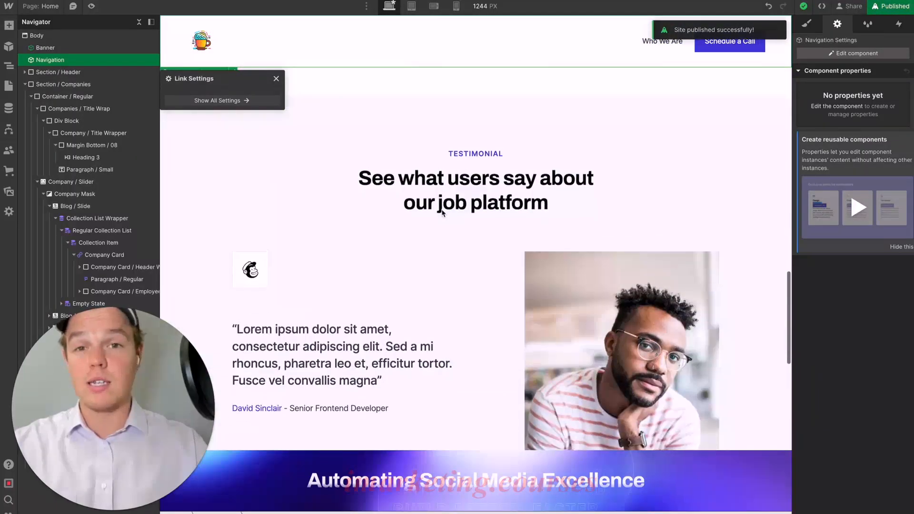
{"action": "scroll", "coordinate": [442, 213], "scroll_direction": "down", "scroll_amount": 1}
{"action": "left_click", "coordinate": [380, 158]}
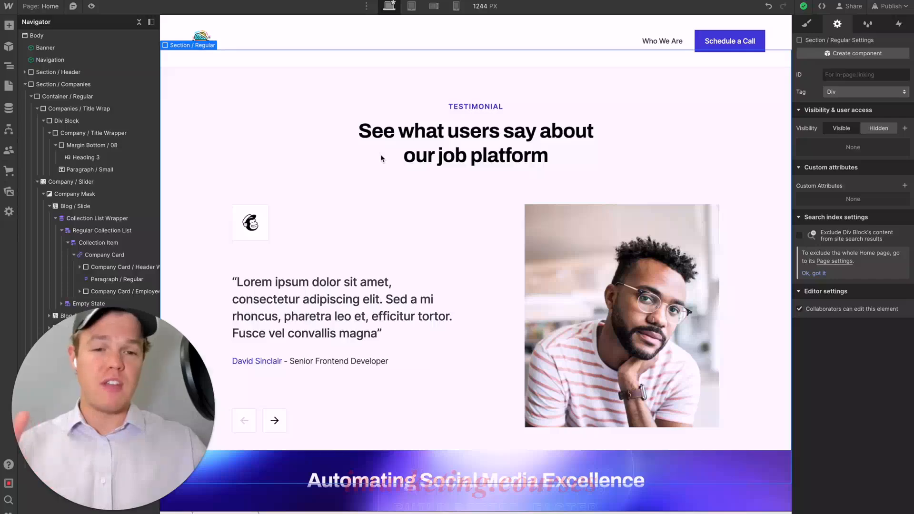
{"action": "key", "text": "Delete"}
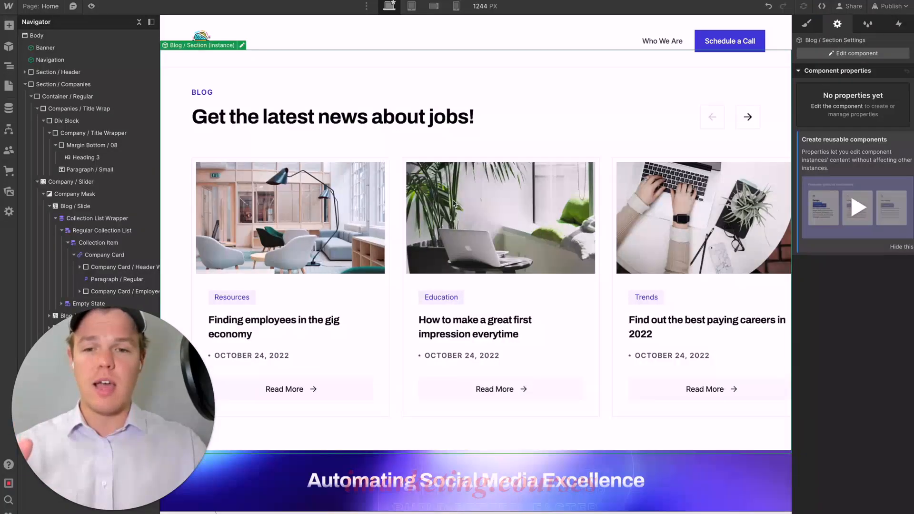
{"action": "scroll", "coordinate": [482, 95], "scroll_direction": "up", "scroll_amount": 3}
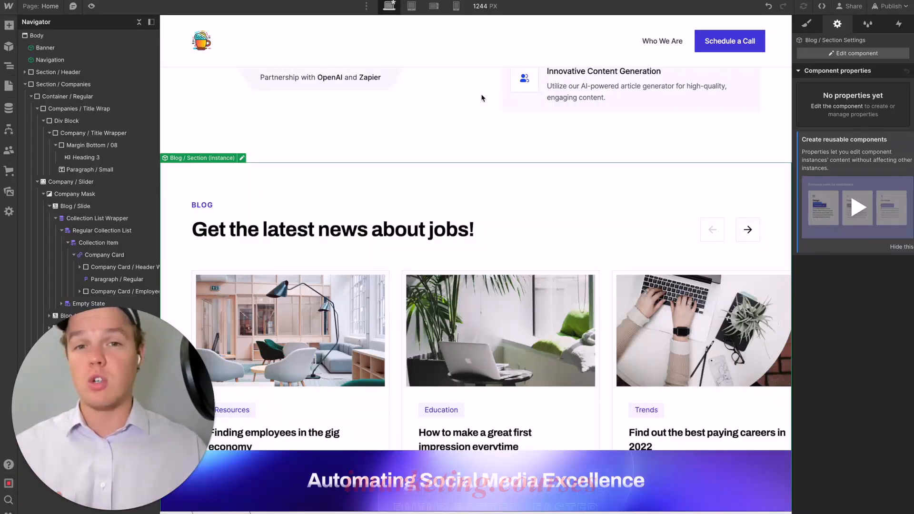
{"action": "scroll", "coordinate": [496, 184], "scroll_direction": "down", "scroll_amount": 3}
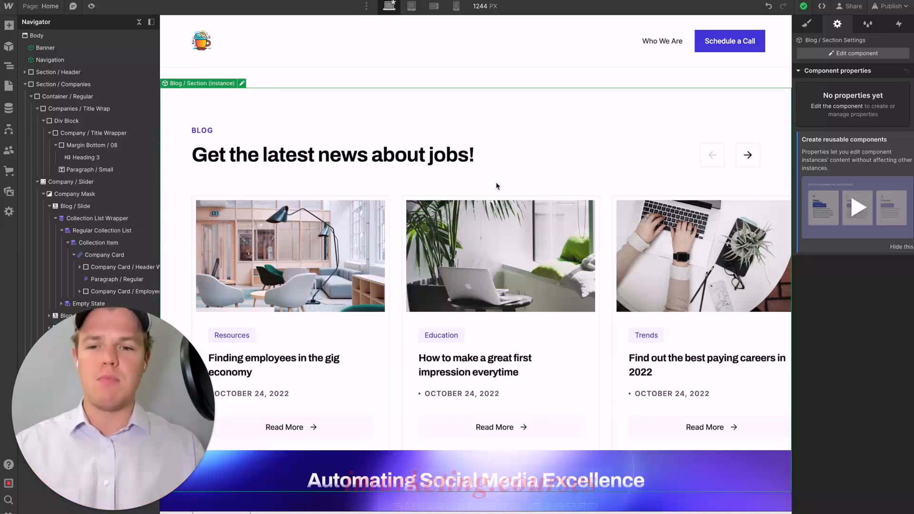
{"action": "scroll", "coordinate": [476, 134], "scroll_direction": "up", "scroll_amount": 3}
{"action": "left_click", "coordinate": [466, 133]}
{"action": "scroll", "coordinate": [466, 129], "scroll_direction": "down", "scroll_amount": 7}
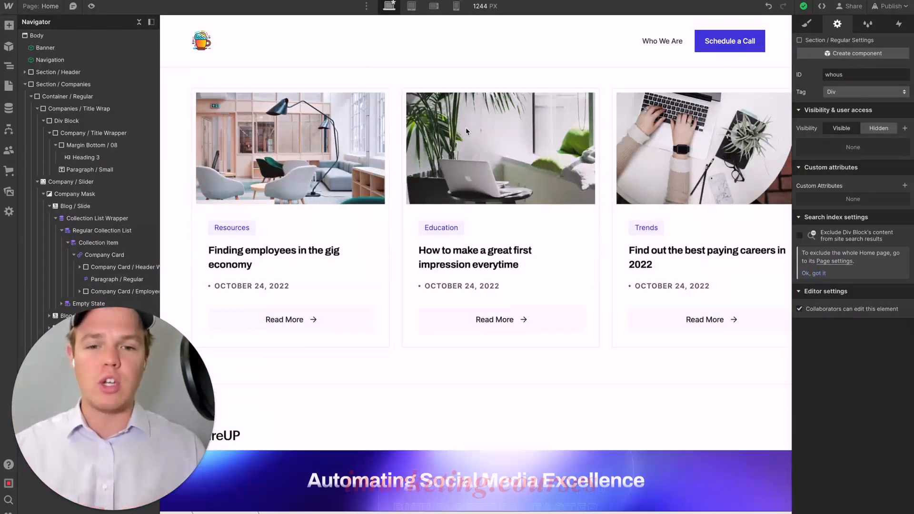
{"action": "scroll", "coordinate": [419, 238], "scroll_direction": "up", "scroll_amount": 1}
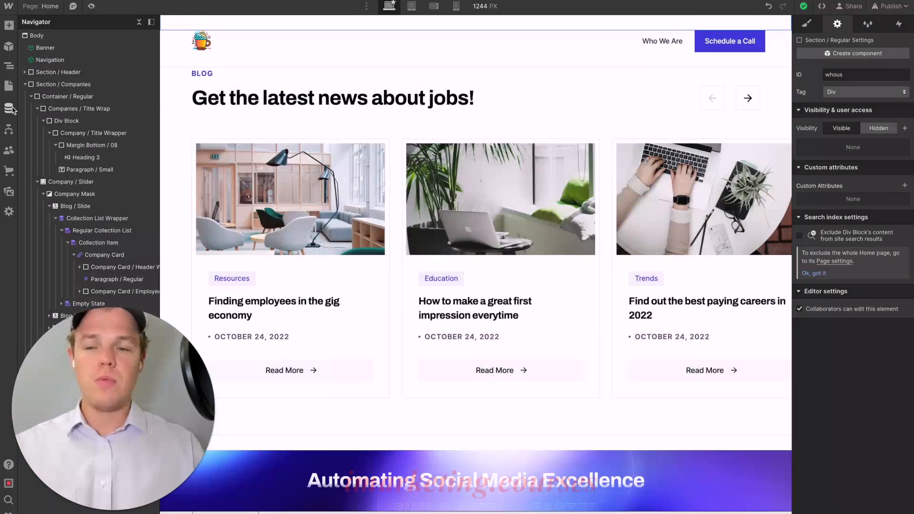
- Examine the Blog Posts collection and the fields and category options of the post "Why Every Student Should Get a Startup Job"
{"action": "left_click", "coordinate": [9, 108]}
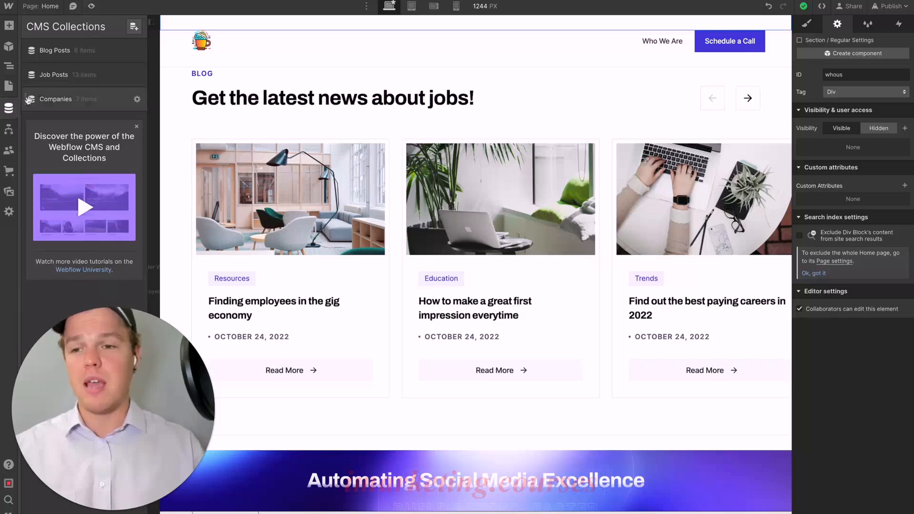
{"action": "left_click", "coordinate": [82, 56]}
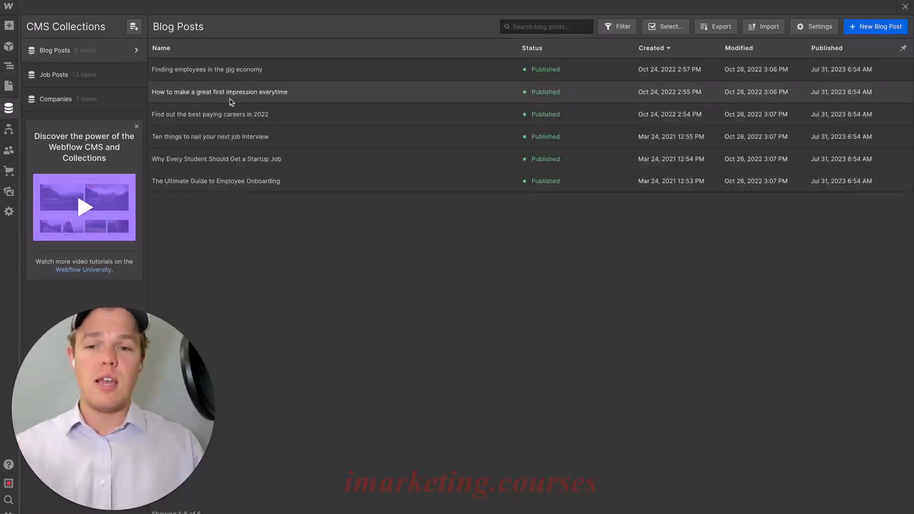
{"action": "left_click", "coordinate": [229, 161]}
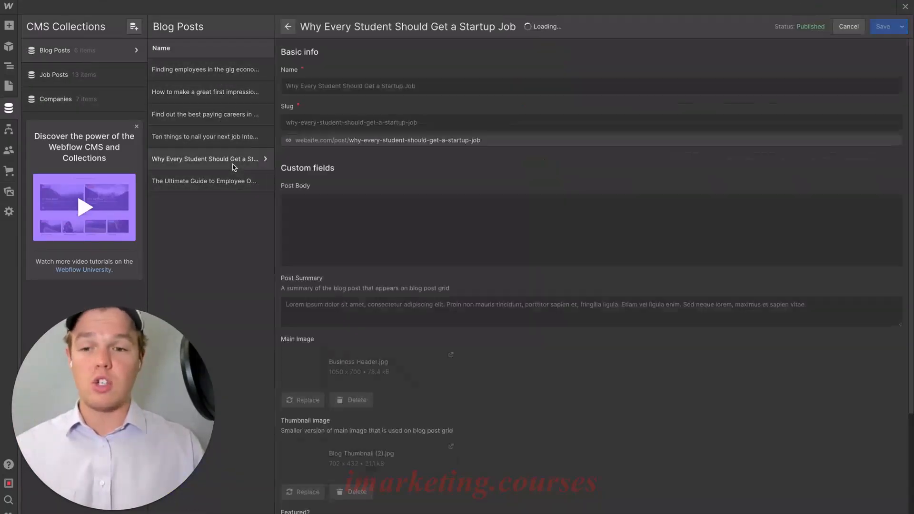
{"action": "scroll", "coordinate": [406, 167], "scroll_direction": "down", "scroll_amount": 7}
{"action": "scroll", "coordinate": [406, 167], "scroll_direction": "down", "scroll_amount": 15}
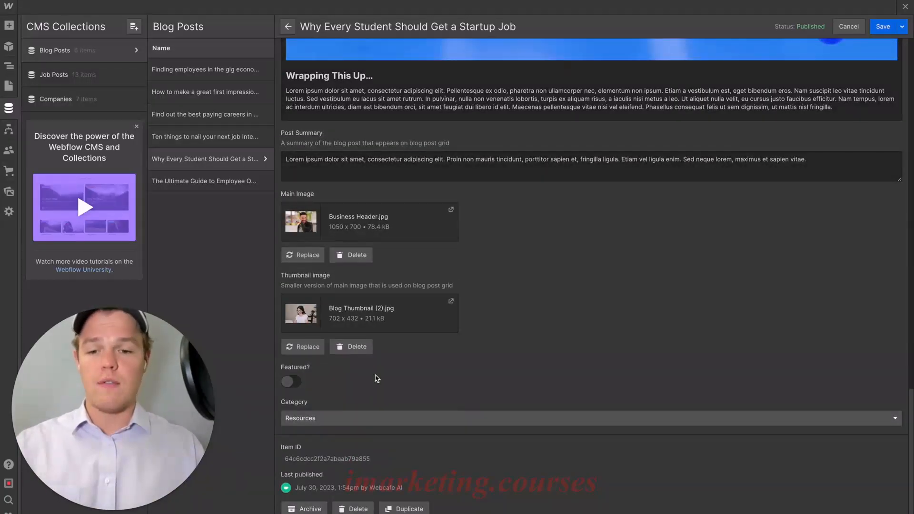
{"action": "left_click", "coordinate": [349, 422]}
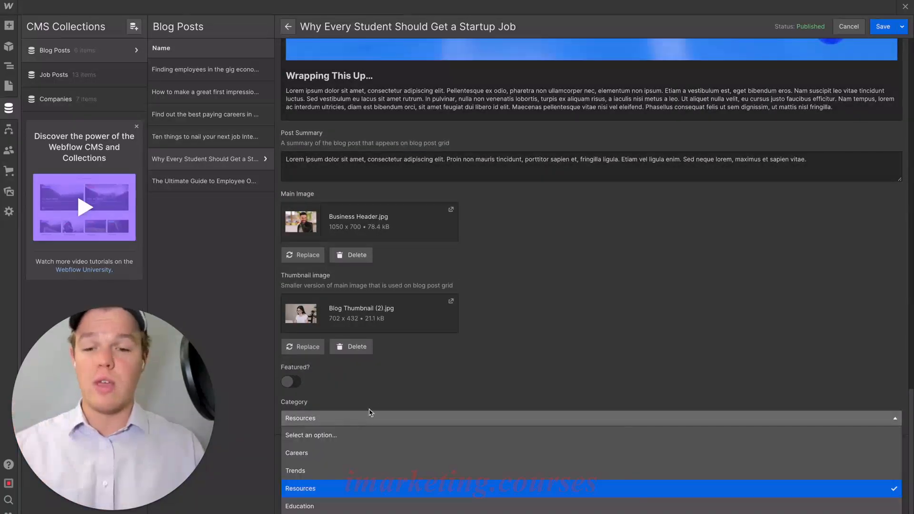
{"action": "left_click", "coordinate": [426, 387]}
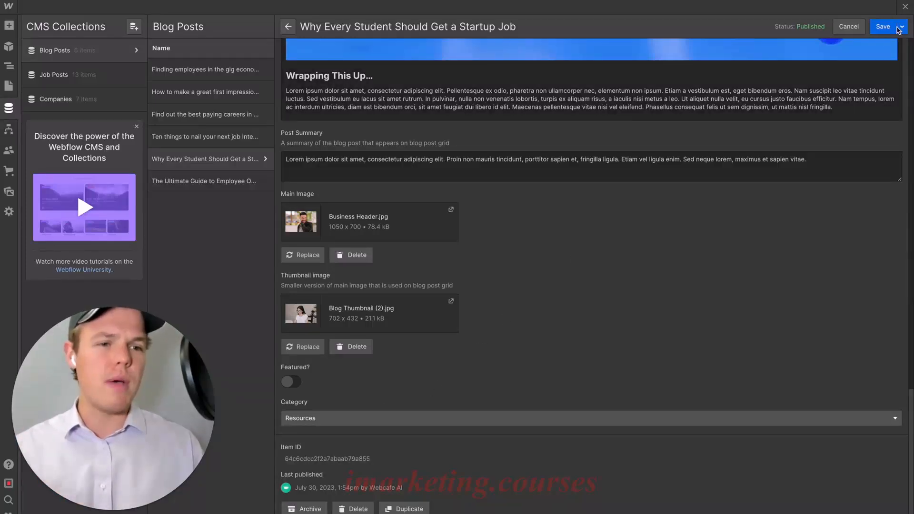
{"action": "left_click", "coordinate": [849, 26]}
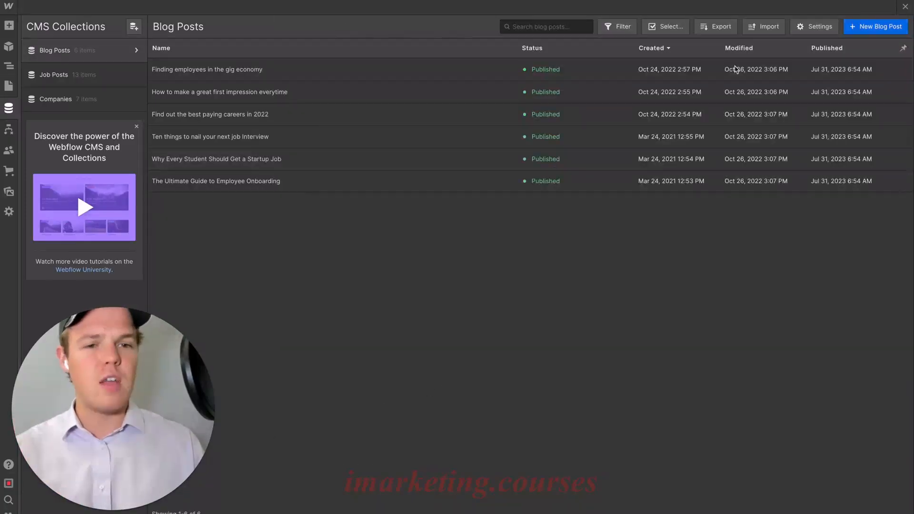
{"action": "left_click", "coordinate": [905, 7]}
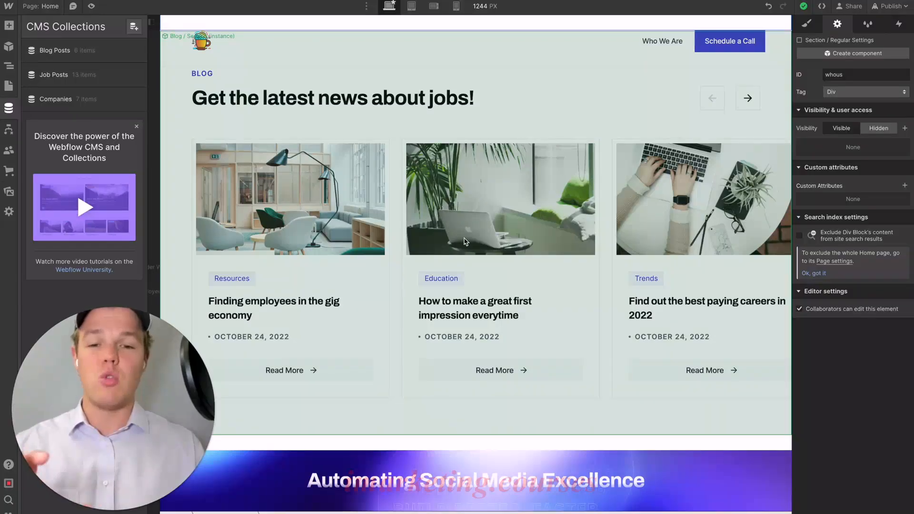
- Edit the footer component and delete its Pages, Account and Template link columns
{"action": "scroll", "coordinate": [465, 241], "scroll_direction": "down", "scroll_amount": 1}
{"action": "scroll", "coordinate": [465, 241], "scroll_direction": "down", "scroll_amount": 5}
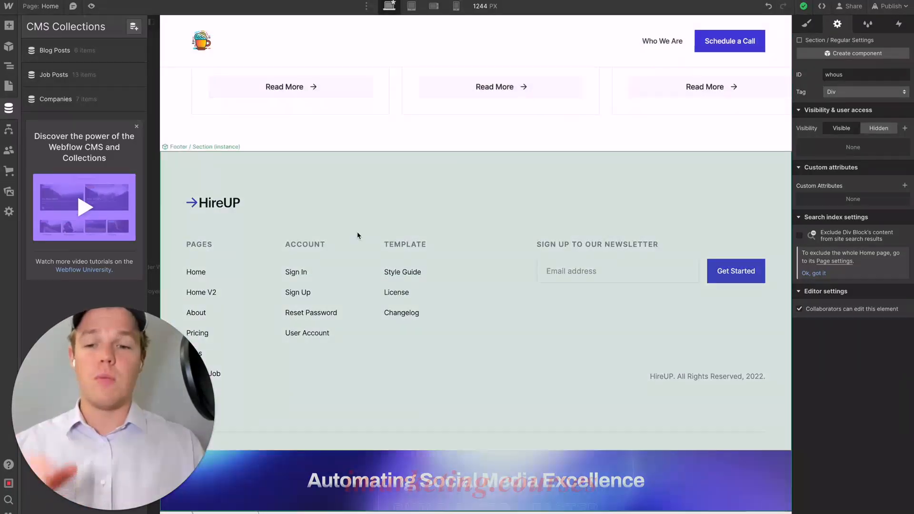
{"action": "left_click", "coordinate": [358, 234]}
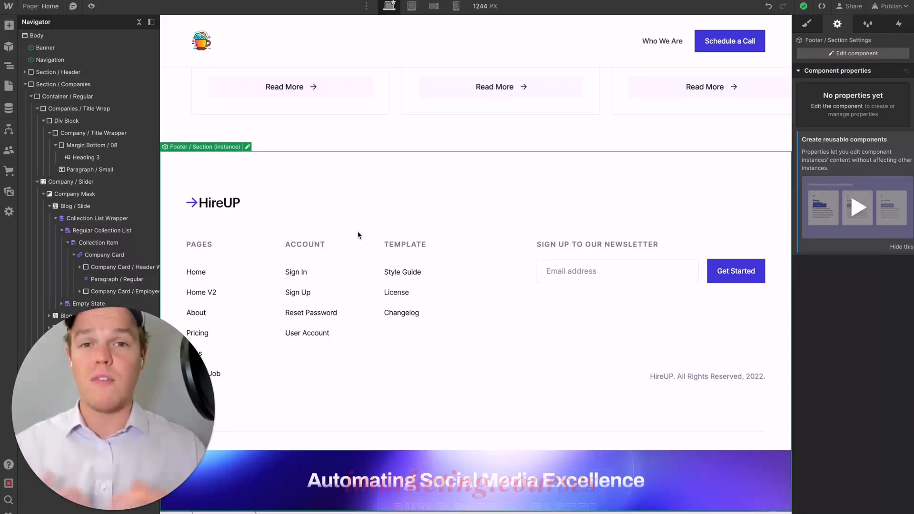
{"action": "double_click", "coordinate": [359, 235]}
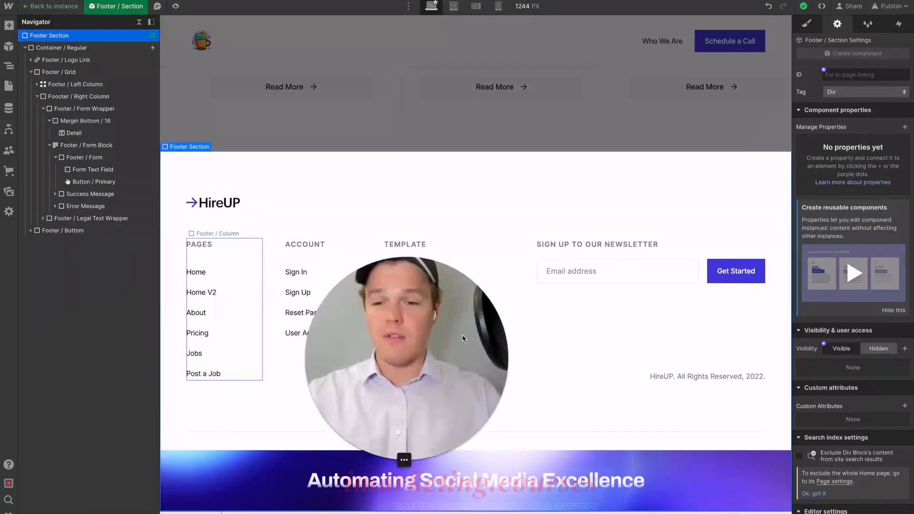
{"action": "left_click", "coordinate": [221, 253]}
{"action": "key", "text": "Delete"}
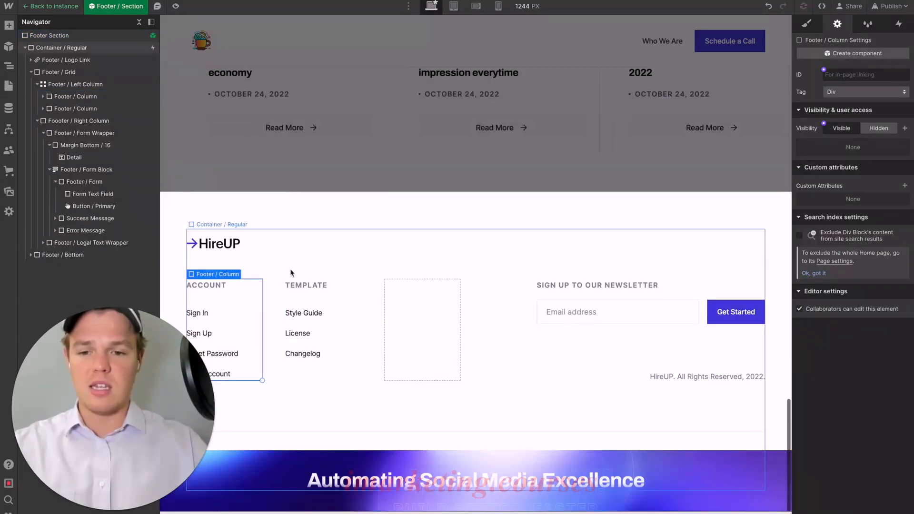
{"action": "left_click", "coordinate": [383, 292]}
{"action": "key", "text": "Delete"}
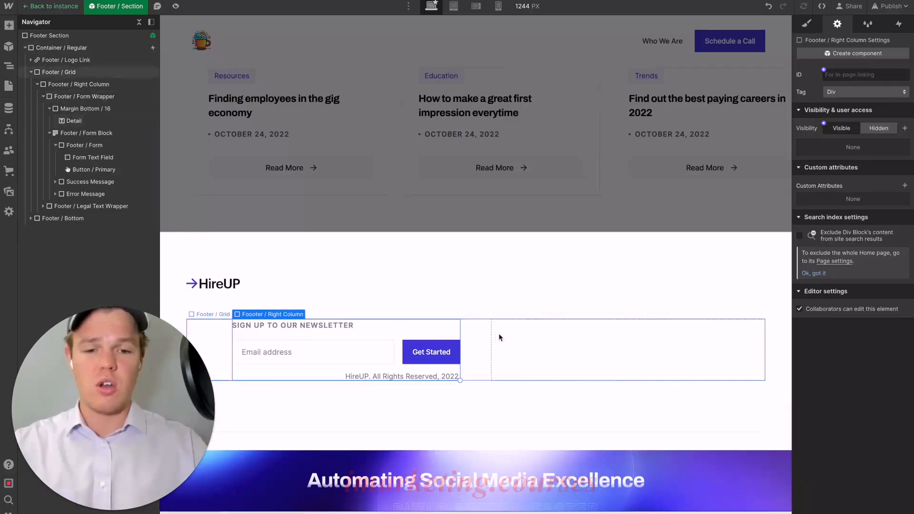
- Reduce the footer grid to a single 1fr column
{"action": "left_click", "coordinate": [499, 337]}
{"action": "left_click", "coordinate": [756, 329]}
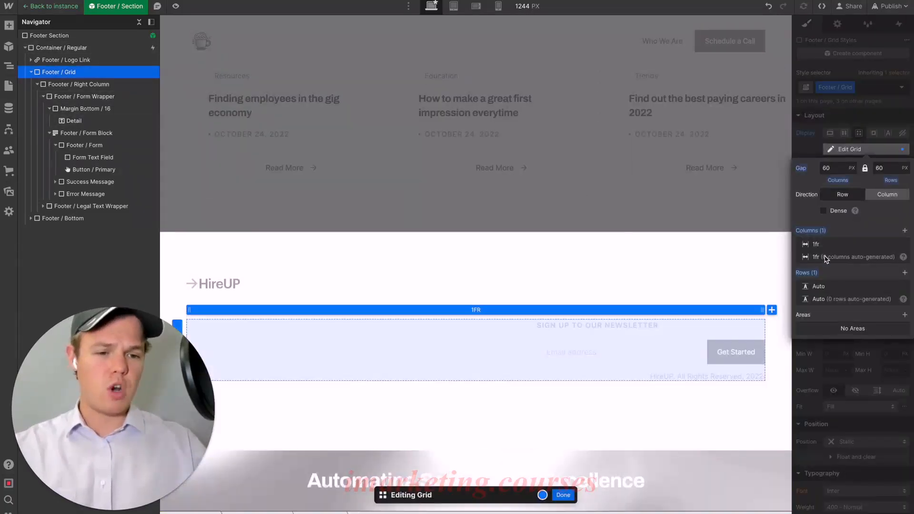
{"action": "left_click", "coordinate": [612, 210]}
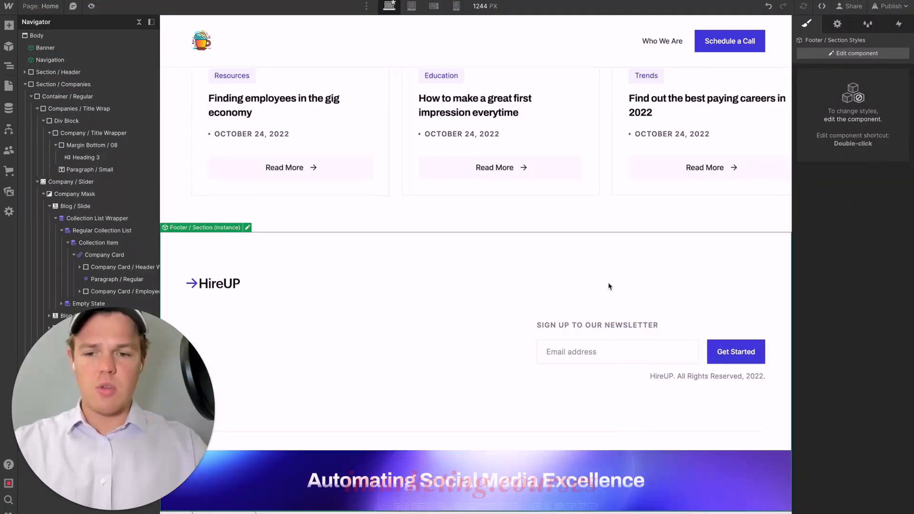
- Replace the footer's HireUP logo with the colourful cup Marketplace Logo image and set its width to 40 px
{"action": "double_click", "coordinate": [222, 288]}
{"action": "left_click", "coordinate": [222, 285]}
{"action": "left_click", "coordinate": [241, 271]}
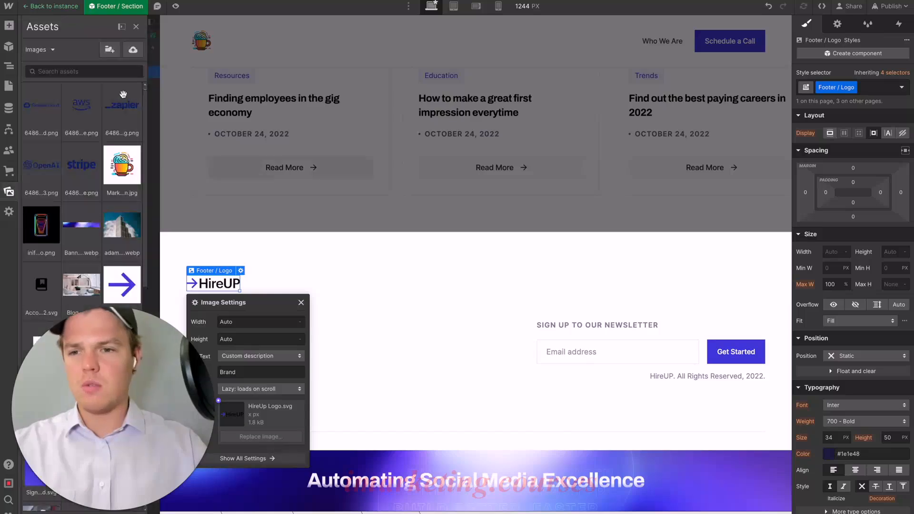
{"action": "left_click", "coordinate": [121, 101]}
{"action": "double_click", "coordinate": [122, 157]}
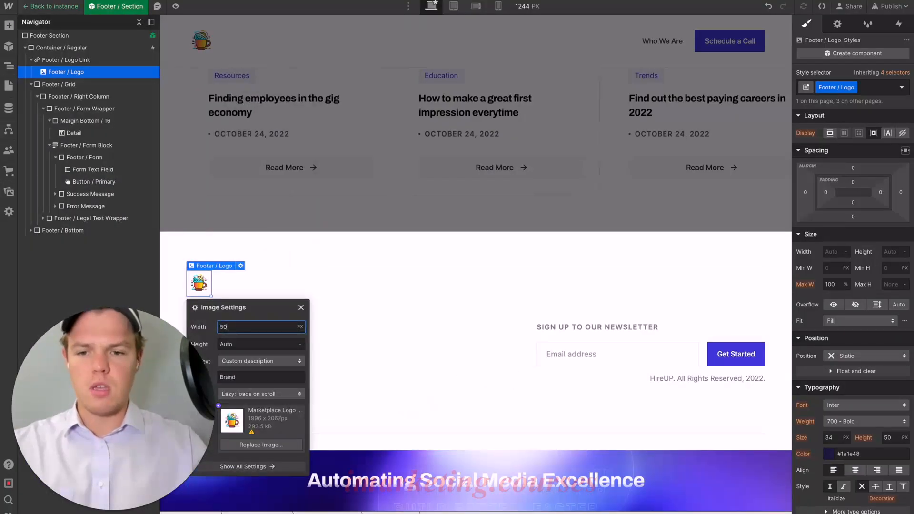
{"action": "key", "text": "Return"}
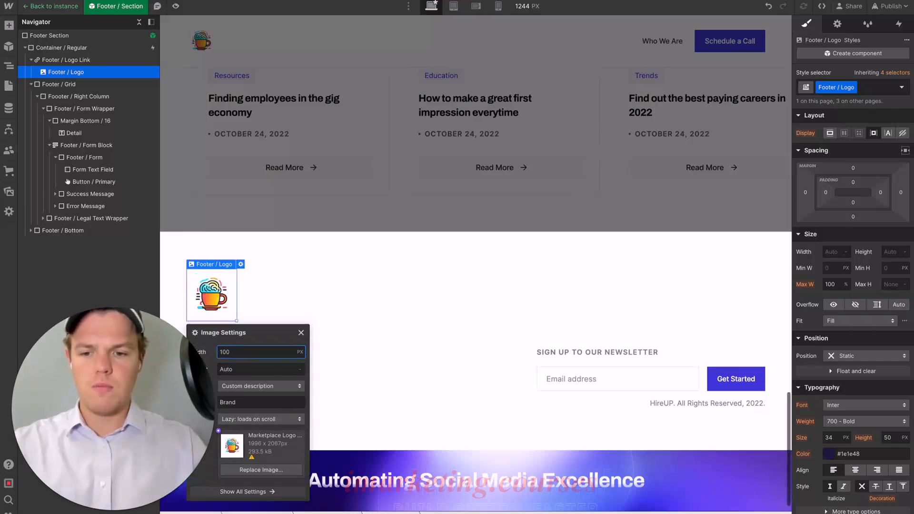
{"action": "type", "text": "4"}
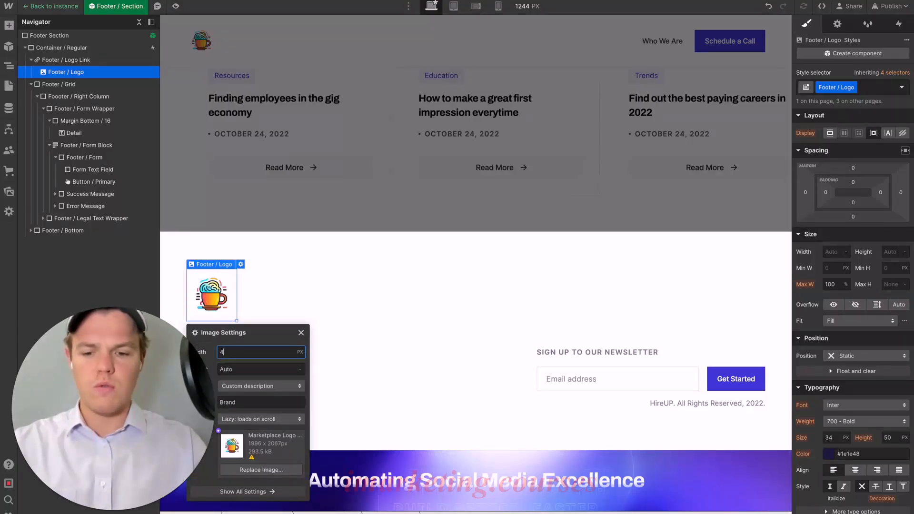
{"action": "type", "text": "0"}
{"action": "left_click", "coordinate": [367, 284]}
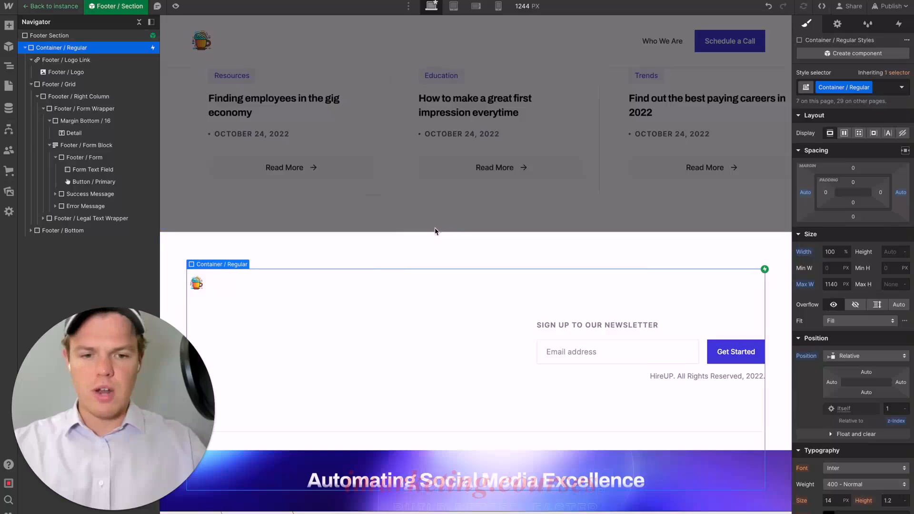
- Delete the HireUP all-rights-reserved text and its legal text wrapper from the footer, then leave component editing
{"action": "left_click", "coordinate": [682, 376]}
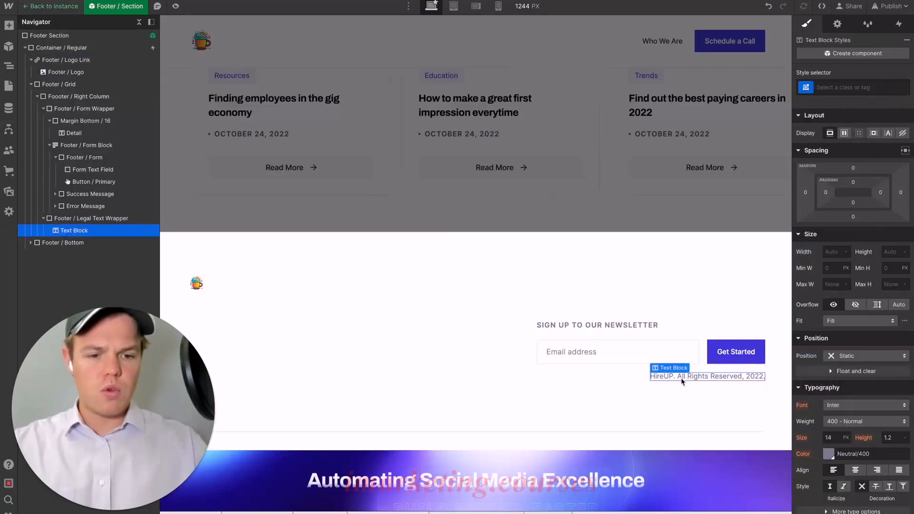
{"action": "key", "text": "Delete"}
{"action": "left_click", "coordinate": [758, 398]}
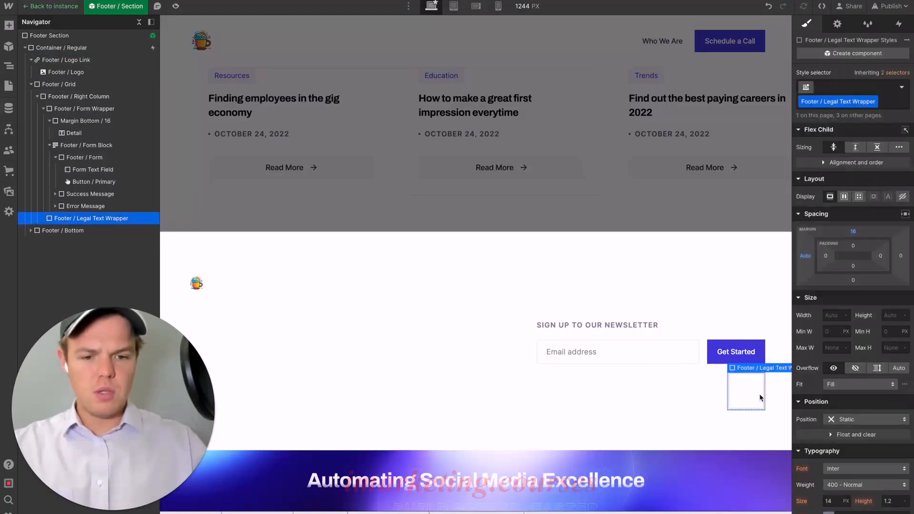
{"action": "key", "text": "Delete"}
{"action": "left_click", "coordinate": [640, 224]}
- Publish the site to the aiaa-template.webflow.io staging domain
{"action": "scroll", "coordinate": [640, 229], "scroll_direction": "down", "scroll_amount": 1}
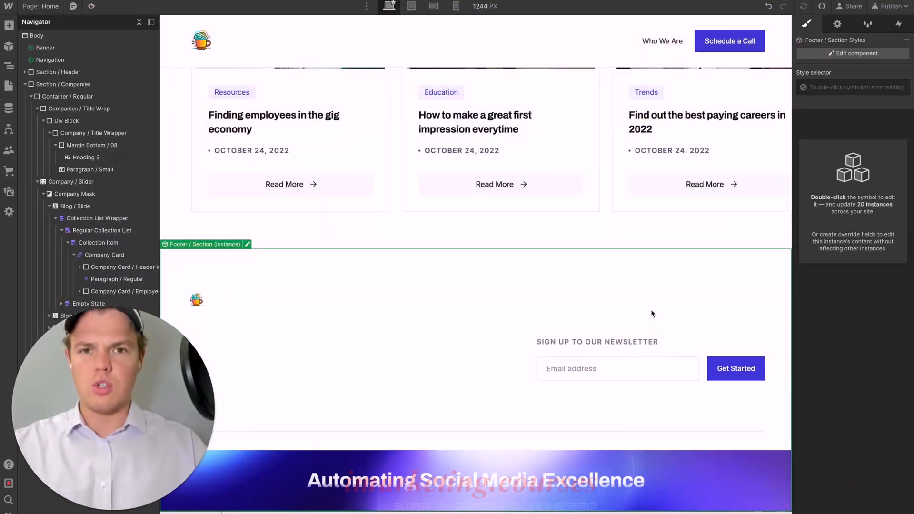
{"action": "scroll", "coordinate": [651, 309], "scroll_direction": "up", "scroll_amount": 3}
{"action": "scroll", "coordinate": [651, 310], "scroll_direction": "down", "scroll_amount": 3}
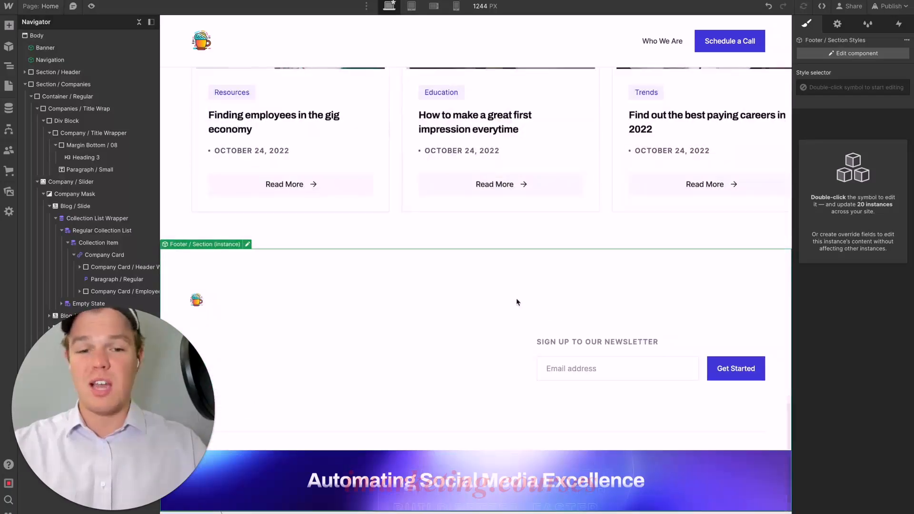
{"action": "left_click", "coordinate": [595, 354]}
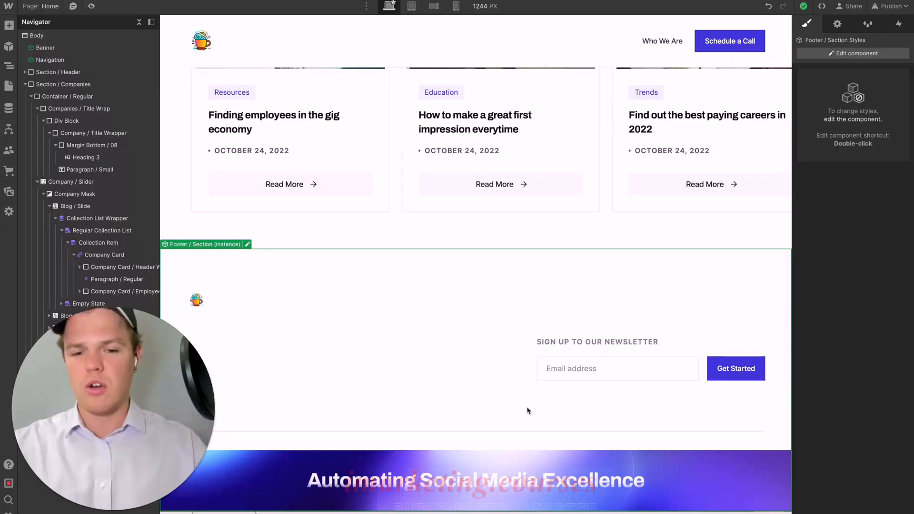
{"action": "scroll", "coordinate": [527, 410], "scroll_direction": "up", "scroll_amount": 7}
{"action": "left_click", "coordinate": [890, 6]}
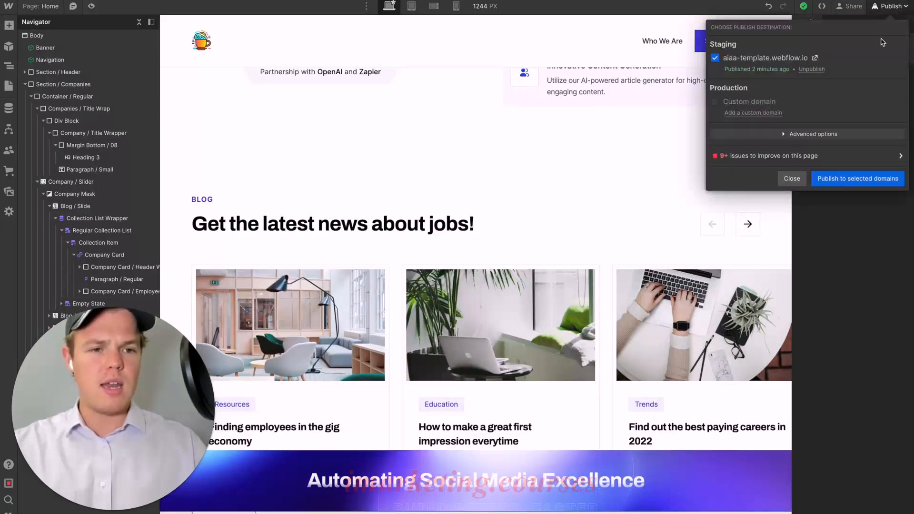
{"action": "left_click", "coordinate": [856, 179]}
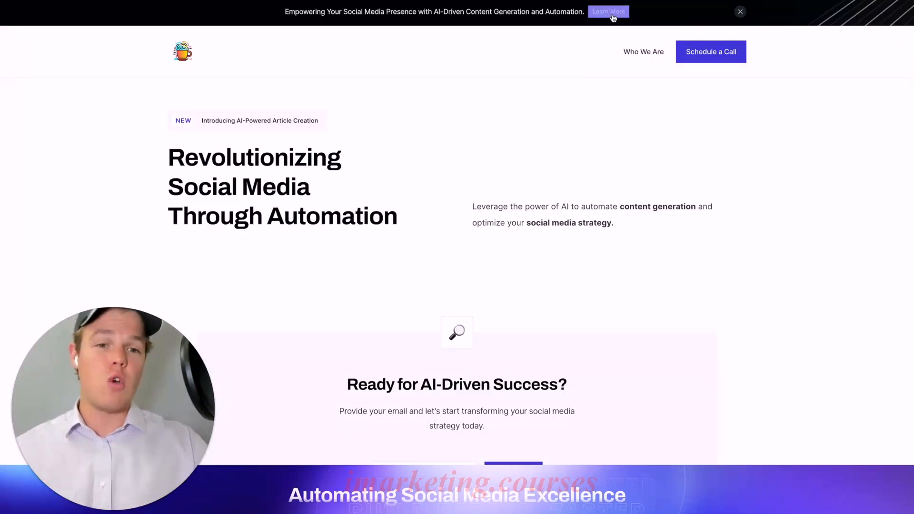
- Review the published page's hero, email form and partner logos, and try the integration slider's arrows
{"action": "scroll", "coordinate": [611, 133], "scroll_direction": "down", "scroll_amount": 10}
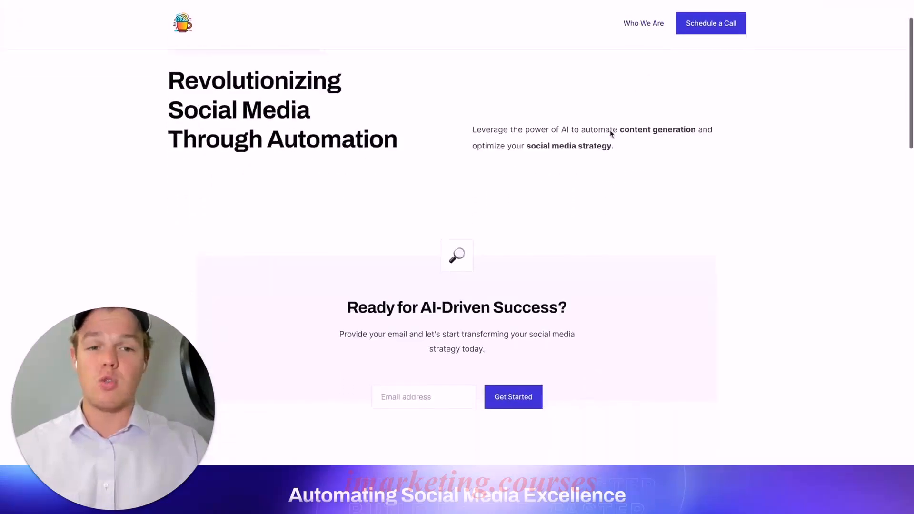
{"action": "scroll", "coordinate": [612, 133], "scroll_direction": "up", "scroll_amount": 10}
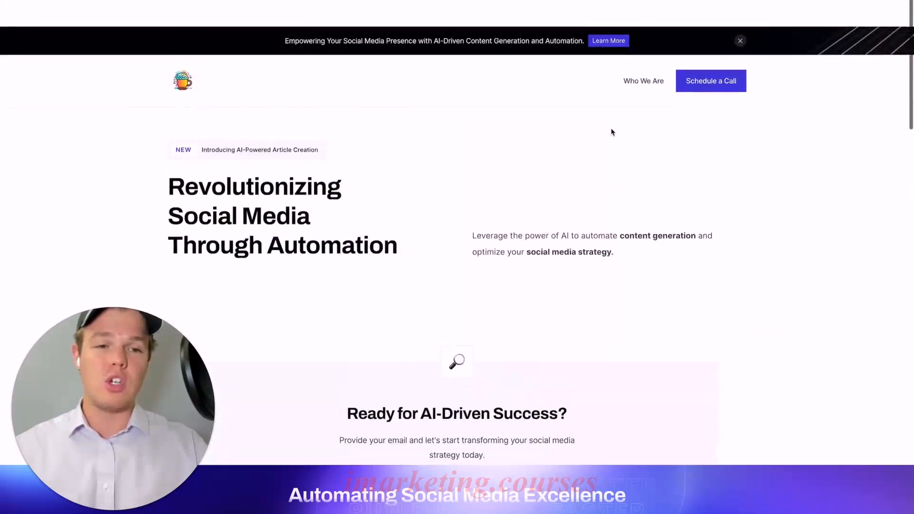
{"action": "left_click", "coordinate": [705, 55]}
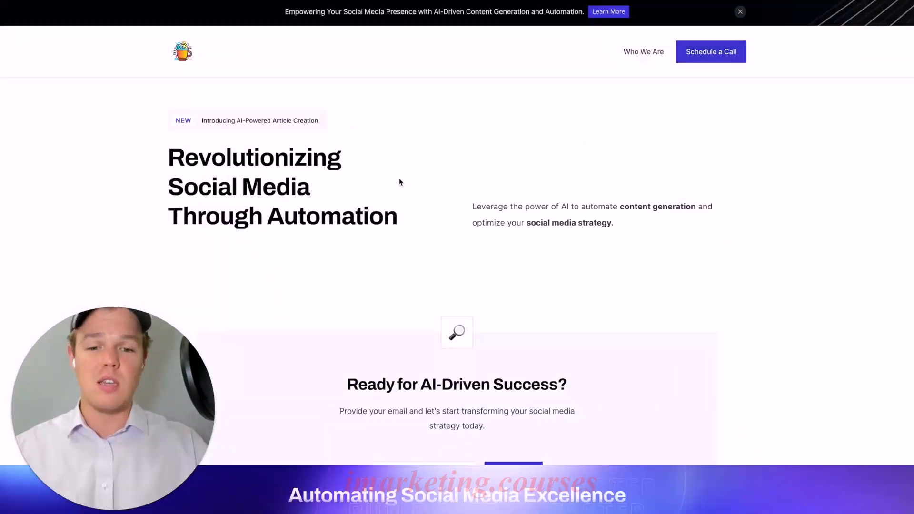
{"action": "scroll", "coordinate": [400, 181], "scroll_direction": "down", "scroll_amount": 1}
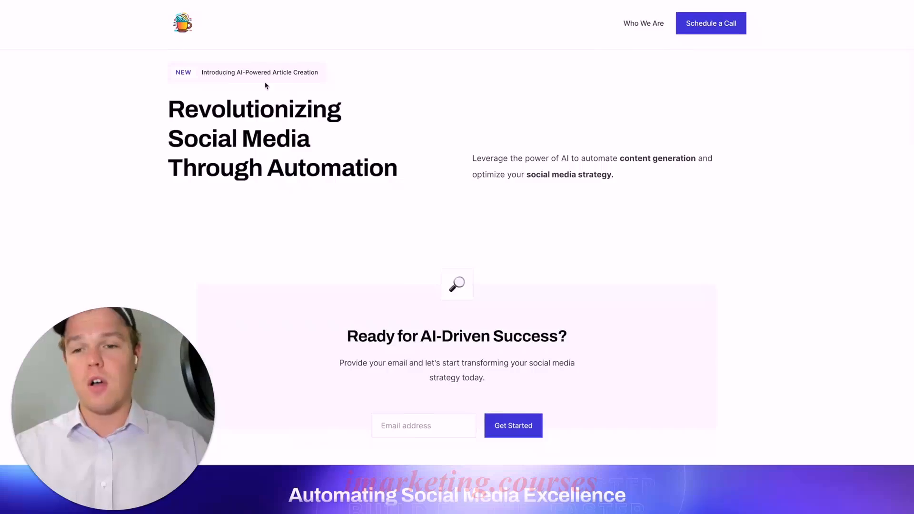
{"action": "scroll", "coordinate": [372, 136], "scroll_direction": "down", "scroll_amount": 3}
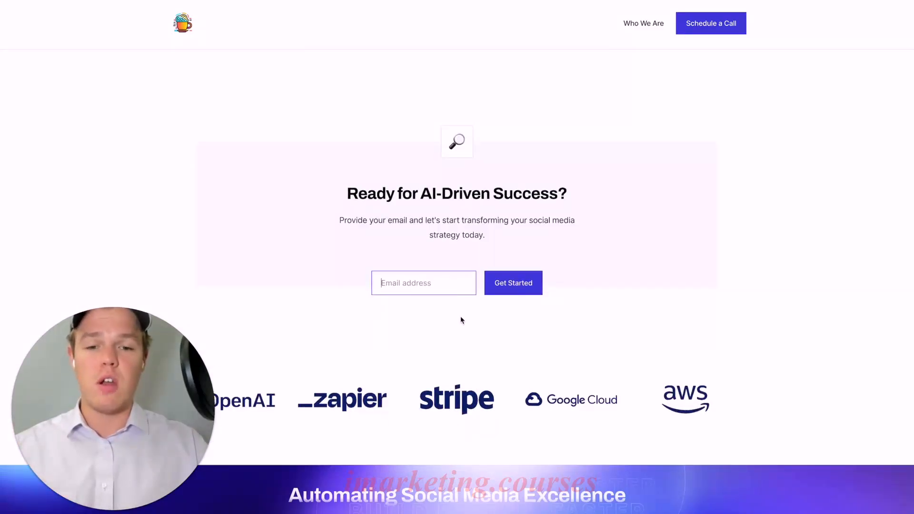
{"action": "scroll", "coordinate": [461, 318], "scroll_direction": "down", "scroll_amount": 3}
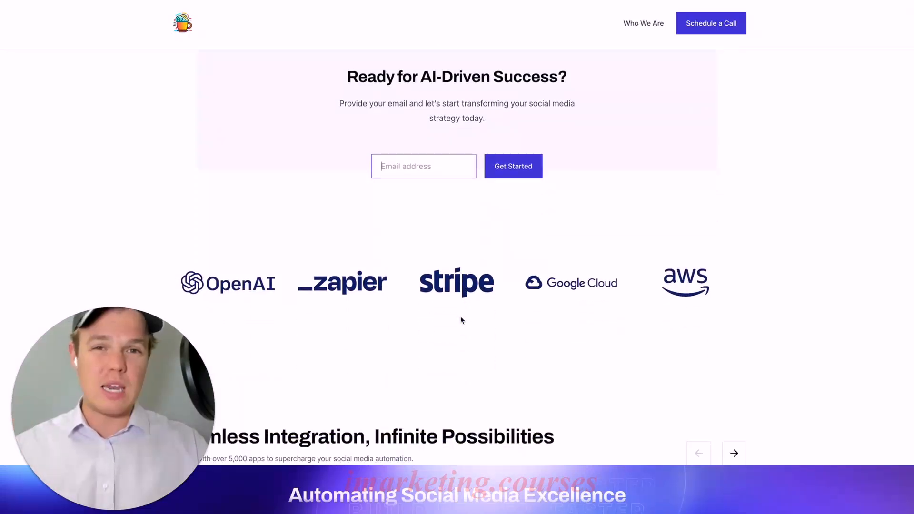
{"action": "scroll", "coordinate": [460, 316], "scroll_direction": "down", "scroll_amount": 1}
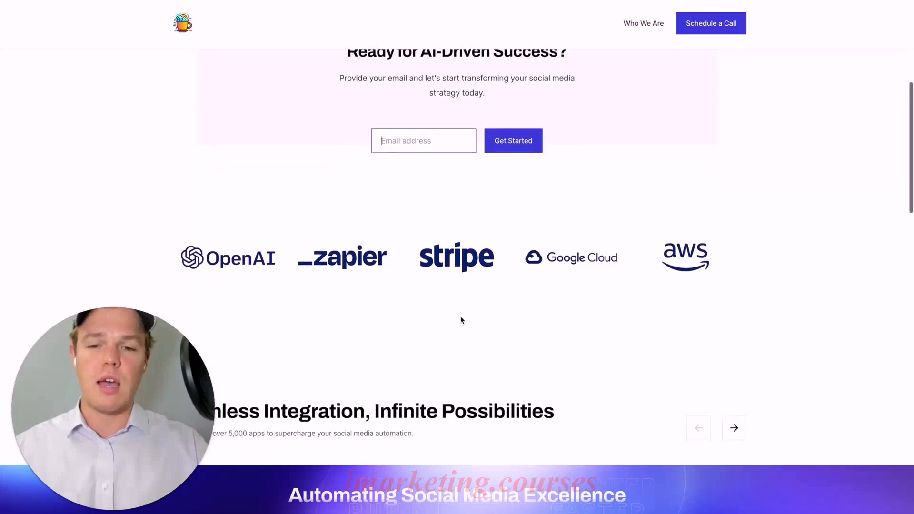
{"action": "scroll", "coordinate": [392, 253], "scroll_direction": "down", "scroll_amount": 2}
{"action": "scroll", "coordinate": [633, 238], "scroll_direction": "down", "scroll_amount": 5}
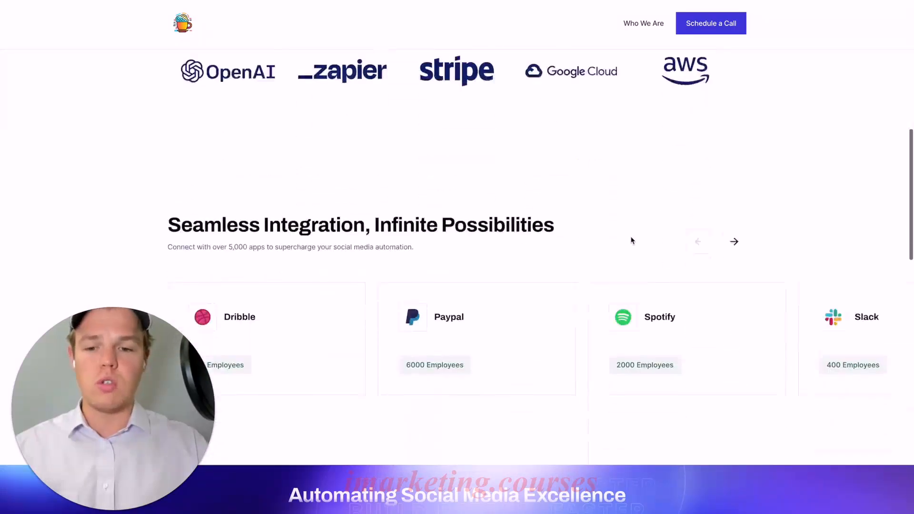
{"action": "left_click", "coordinate": [741, 158]}
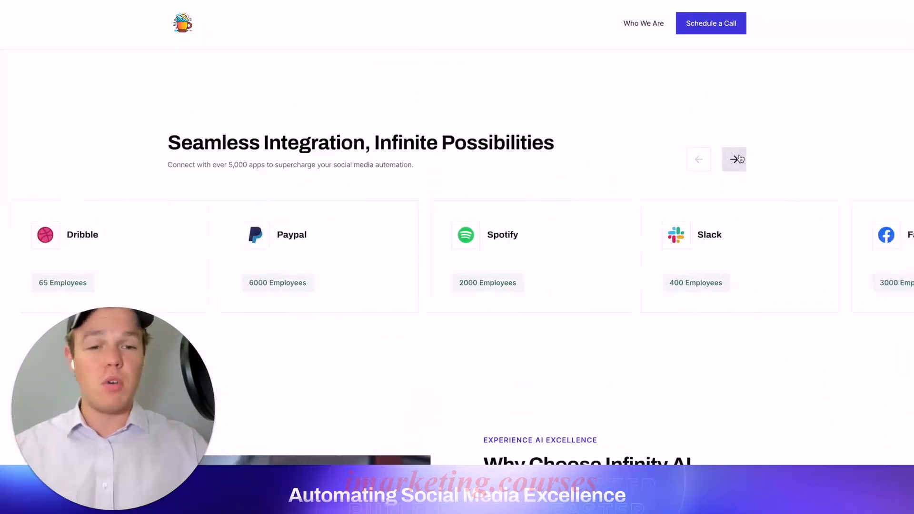
{"action": "left_click", "coordinate": [740, 159]}
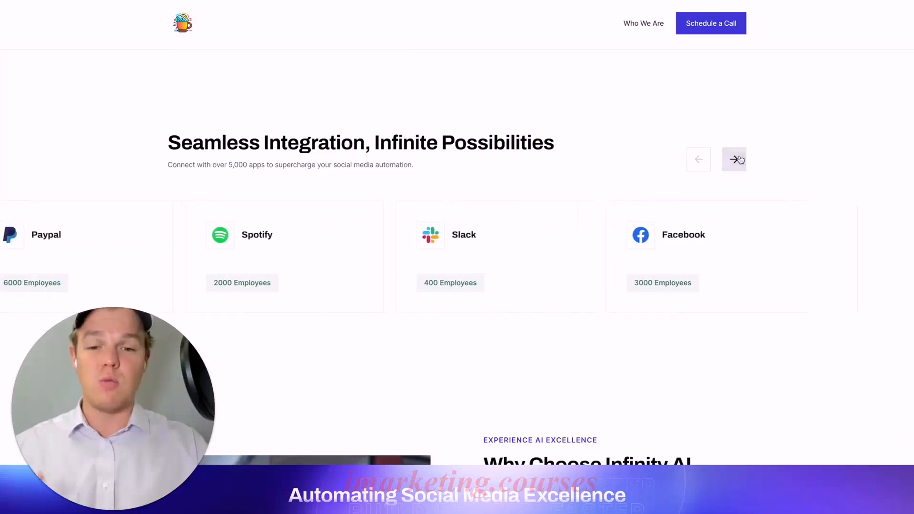
{"action": "left_click", "coordinate": [709, 165]}
- Review the published page's Why Choose Infinity AI Solutions section, blog cards and footer
{"action": "scroll", "coordinate": [624, 159], "scroll_direction": "down", "scroll_amount": 9}
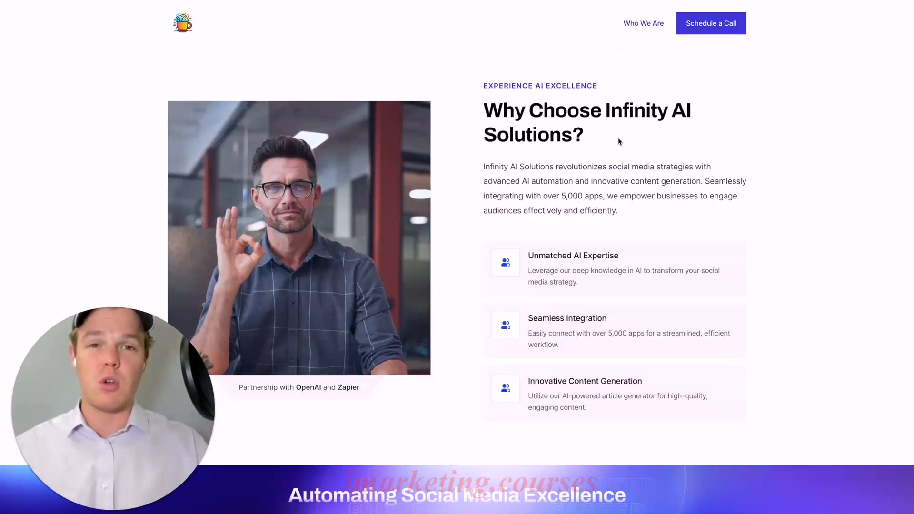
{"action": "scroll", "coordinate": [617, 138], "scroll_direction": "down", "scroll_amount": 5}
{"action": "scroll", "coordinate": [618, 138], "scroll_direction": "down", "scroll_amount": 5}
{"action": "scroll", "coordinate": [619, 161], "scroll_direction": "up", "scroll_amount": 1}
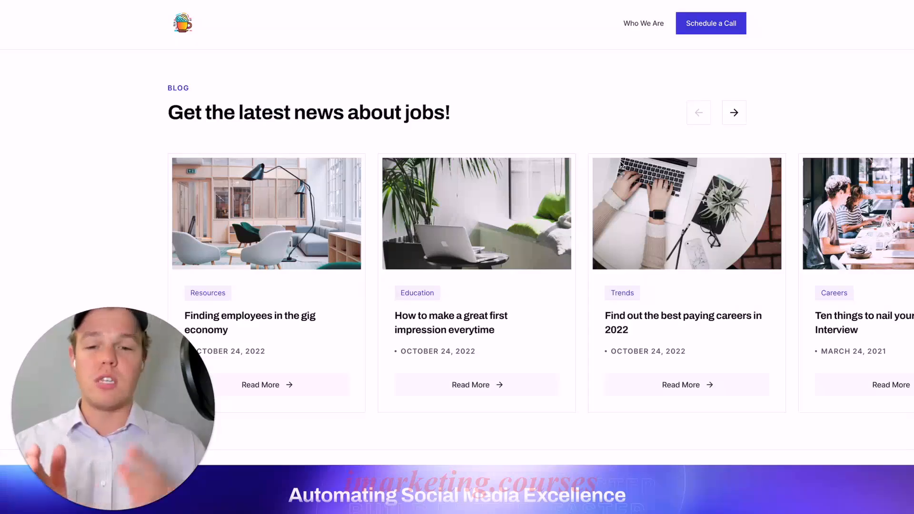
{"action": "scroll", "coordinate": [621, 164], "scroll_direction": "down", "scroll_amount": 1}
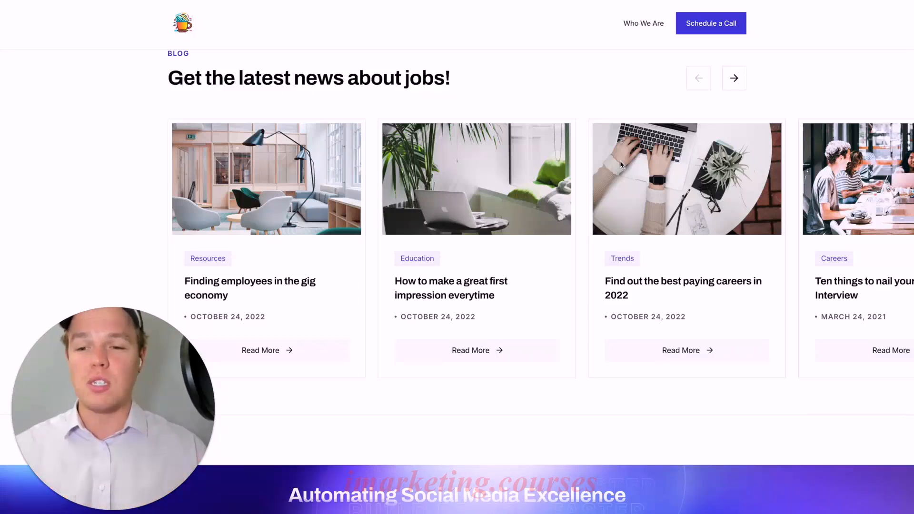
{"action": "scroll", "coordinate": [619, 161], "scroll_direction": "down", "scroll_amount": 4}
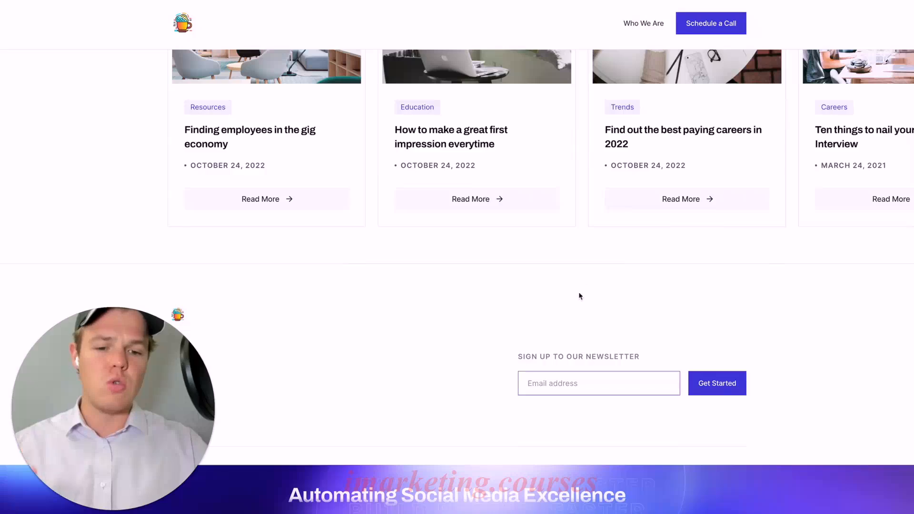
{"action": "scroll", "coordinate": [581, 285], "scroll_direction": "up", "scroll_amount": 6}
{"action": "scroll", "coordinate": [465, 471], "scroll_direction": "up", "scroll_amount": 6}
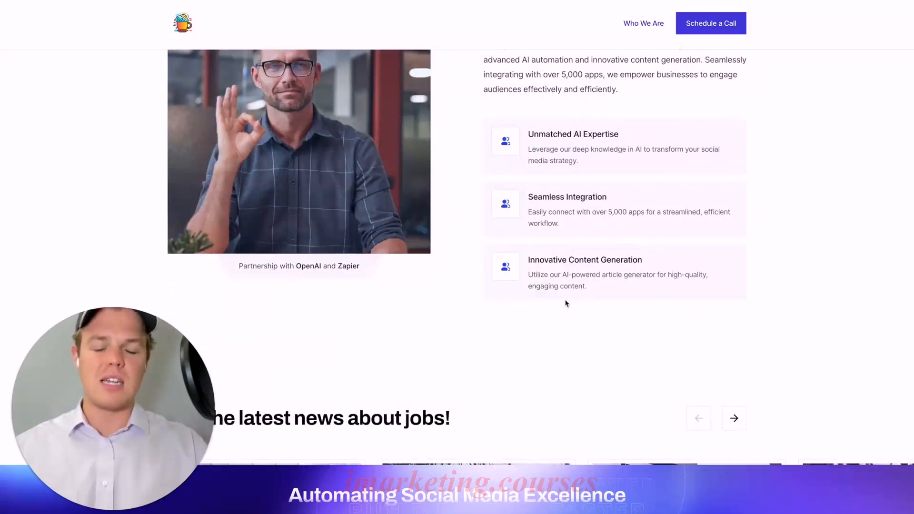
{"action": "scroll", "coordinate": [566, 303], "scroll_direction": "up", "scroll_amount": 20}
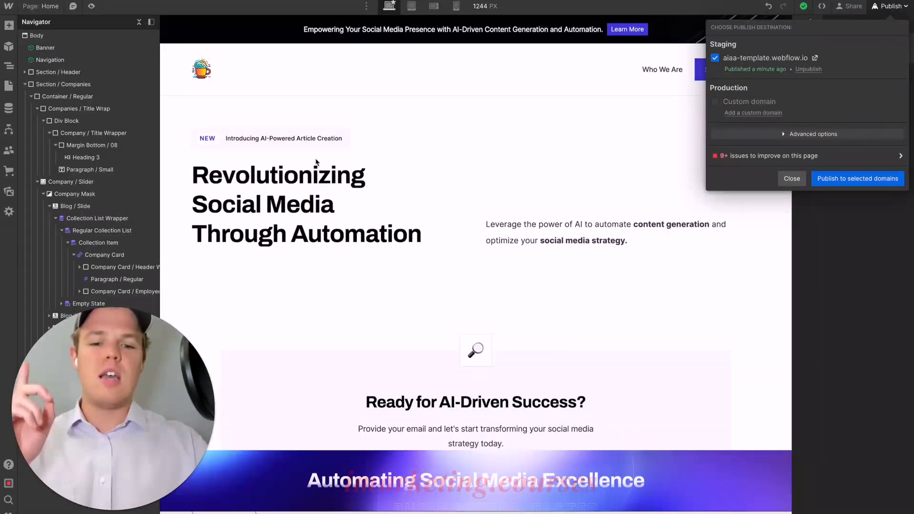
- Return to the Webflow Designer, duplicate the CTA / Section instance in the header section and cut the copy out
{"action": "left_click", "coordinate": [316, 162]}
{"action": "scroll", "coordinate": [315, 181], "scroll_direction": "down", "scroll_amount": 5}
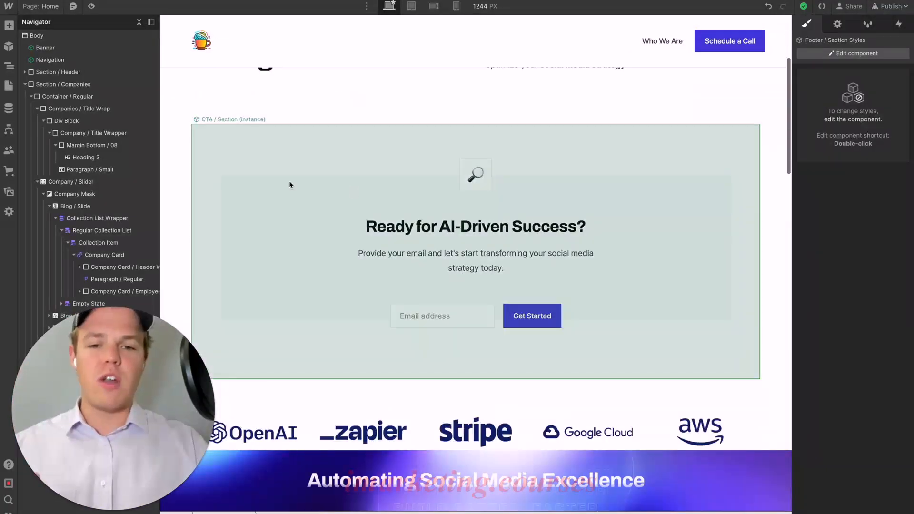
{"action": "left_click", "coordinate": [272, 152]}
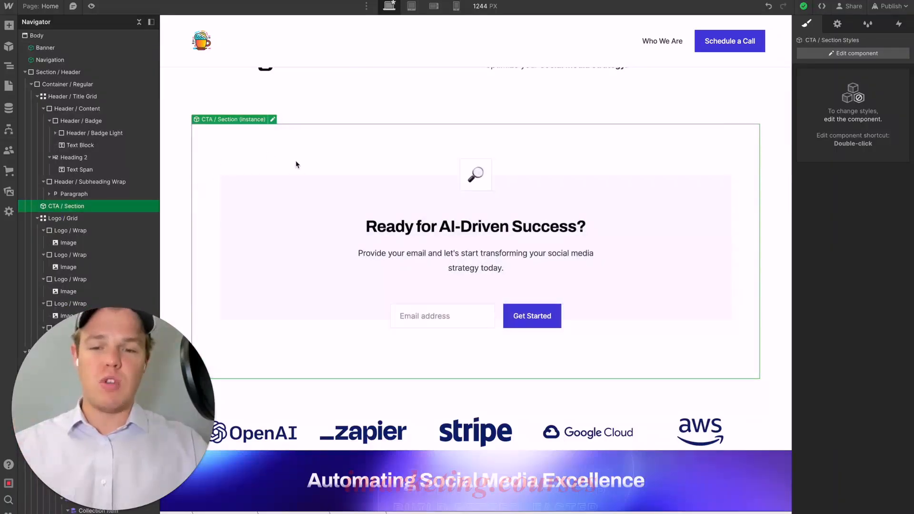
{"action": "key", "text": "ctrl+d"}
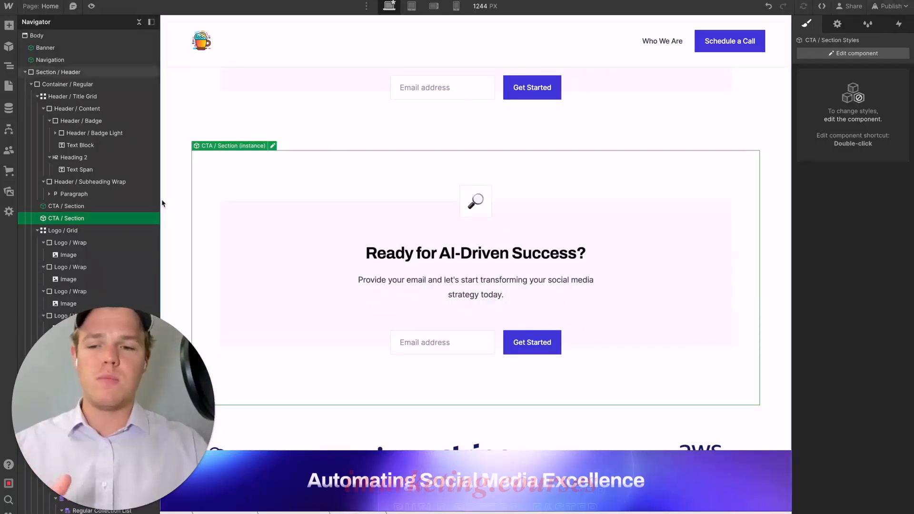
{"action": "left_click_drag", "start_coordinate": [56, 218], "coordinate": [67, 225]}
{"action": "left_click", "coordinate": [66, 224]}
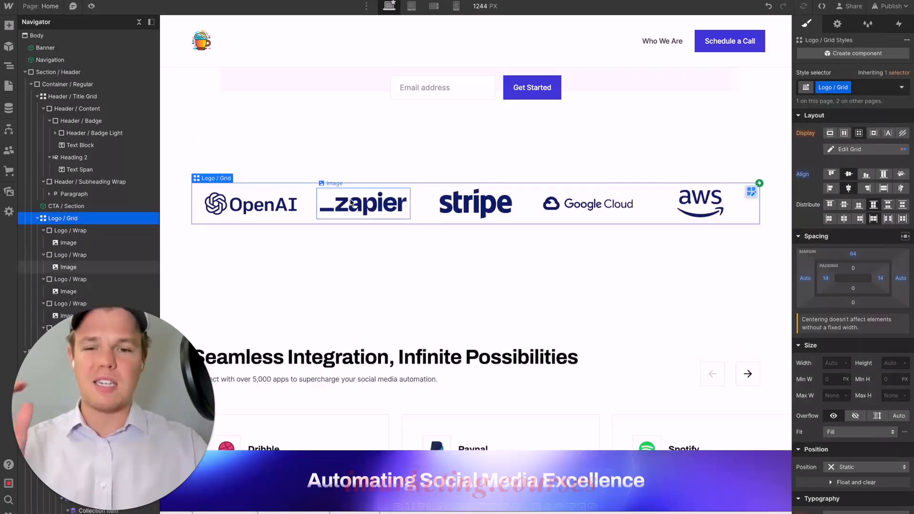
- Add an empty Section between the Why Choose Infinity AI Solutions section and the blog section
{"action": "scroll", "coordinate": [349, 199], "scroll_direction": "down", "scroll_amount": 15}
{"action": "left_click", "coordinate": [343, 244]}
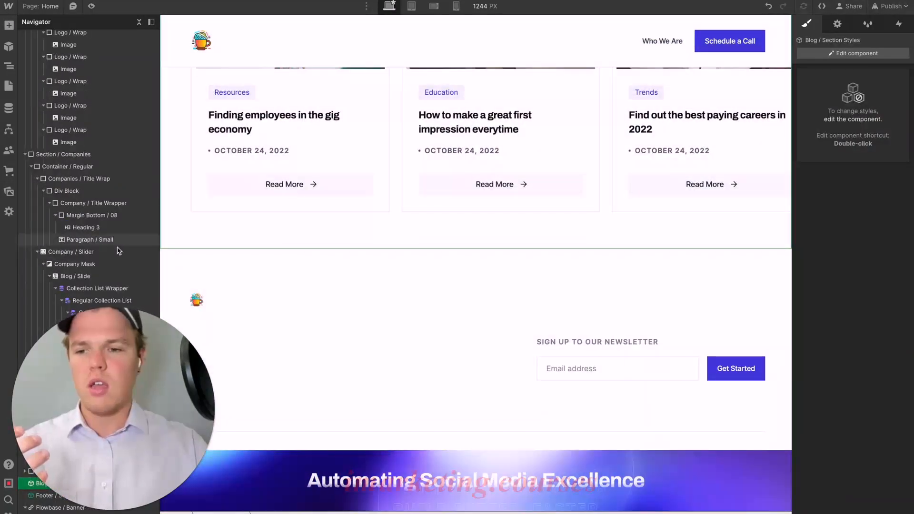
{"action": "left_click_drag", "start_coordinate": [111, 366], "coordinate": [390, 208]}
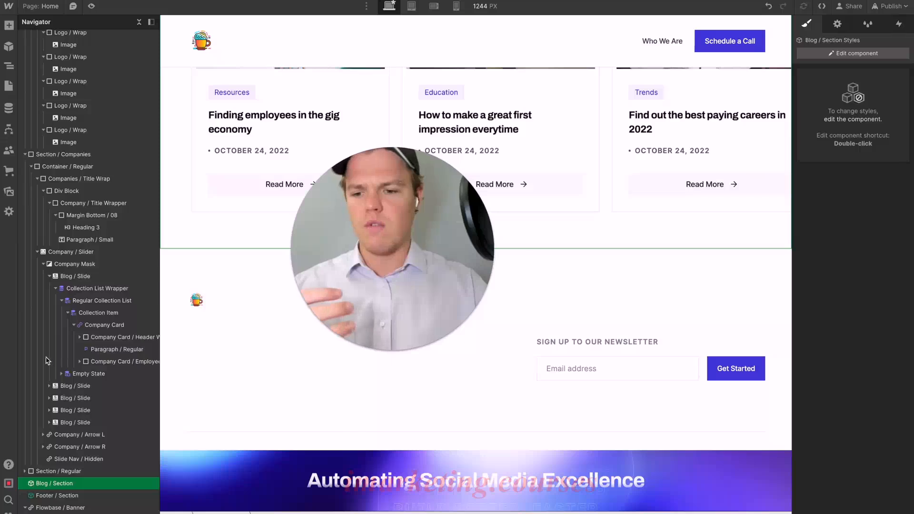
{"action": "left_click", "coordinate": [8, 26]}
{"action": "left_click", "coordinate": [41, 92]}
{"action": "left_click_drag", "start_coordinate": [46, 495], "coordinate": [50, 481]}
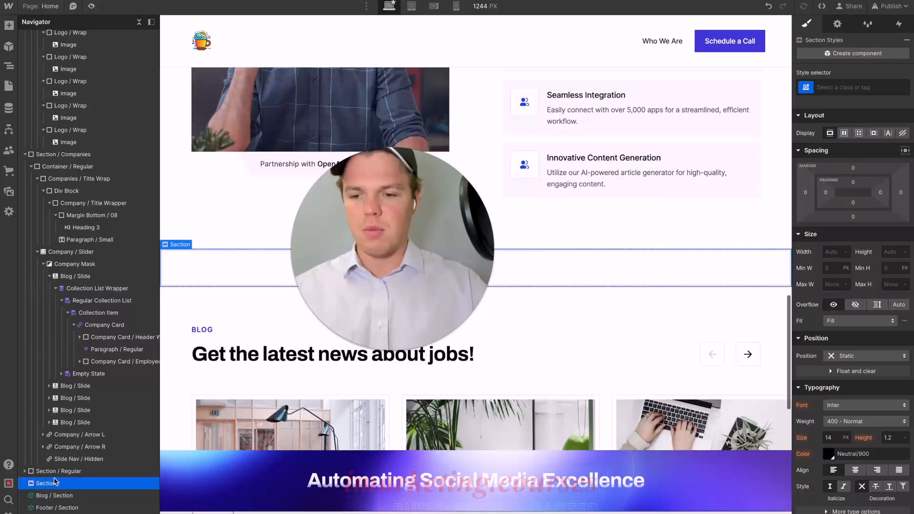
- Paste the "Ready for AI-Driven Success?" CTA into the new empty section above the blog
{"action": "left_click_drag", "start_coordinate": [394, 279], "coordinate": [116, 217]}
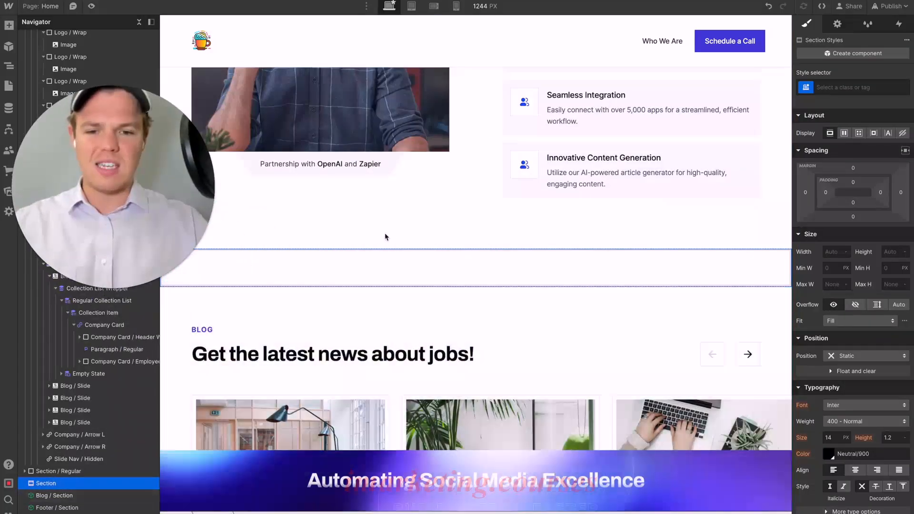
{"action": "key", "text": "super+v"}
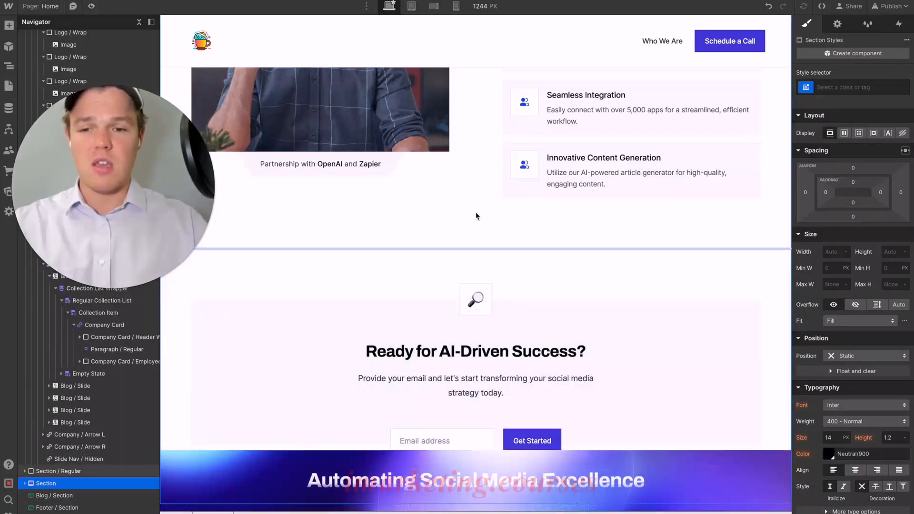
{"action": "left_click", "coordinate": [475, 214]}
{"action": "scroll", "coordinate": [475, 214], "scroll_direction": "down", "scroll_amount": 5}
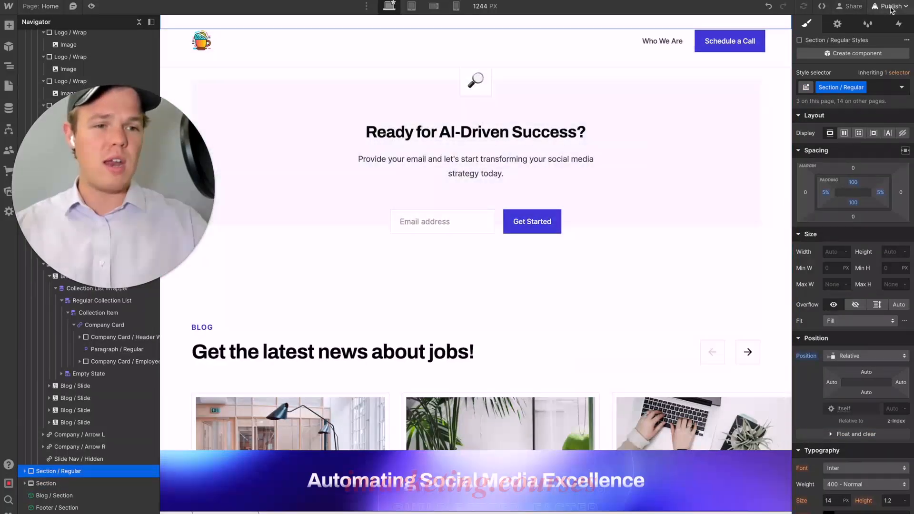
- Republish the site with the added CTA section and view the live page
{"action": "left_click", "coordinate": [889, 5]}
{"action": "left_click", "coordinate": [842, 178]}
{"action": "left_click_drag", "start_coordinate": [188, 181], "coordinate": [188, 402]}
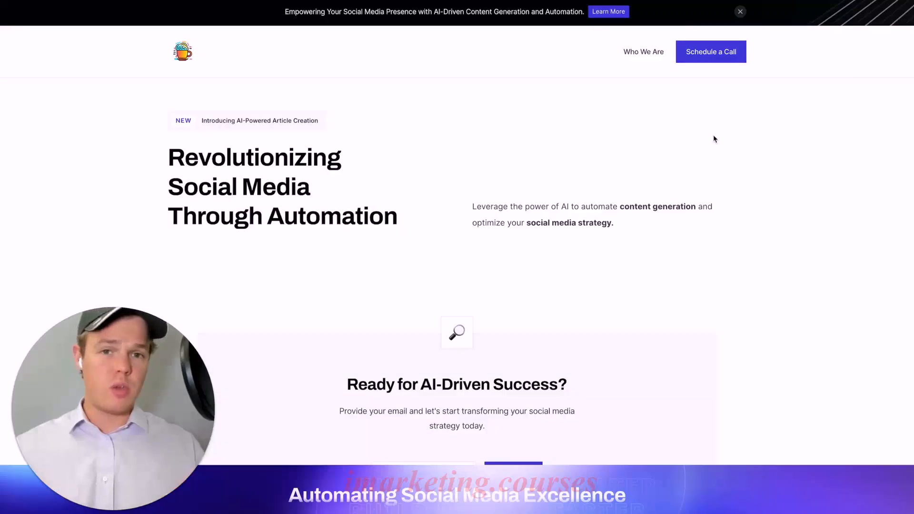
{"action": "scroll", "coordinate": [695, 197], "scroll_direction": "down", "scroll_amount": 20}
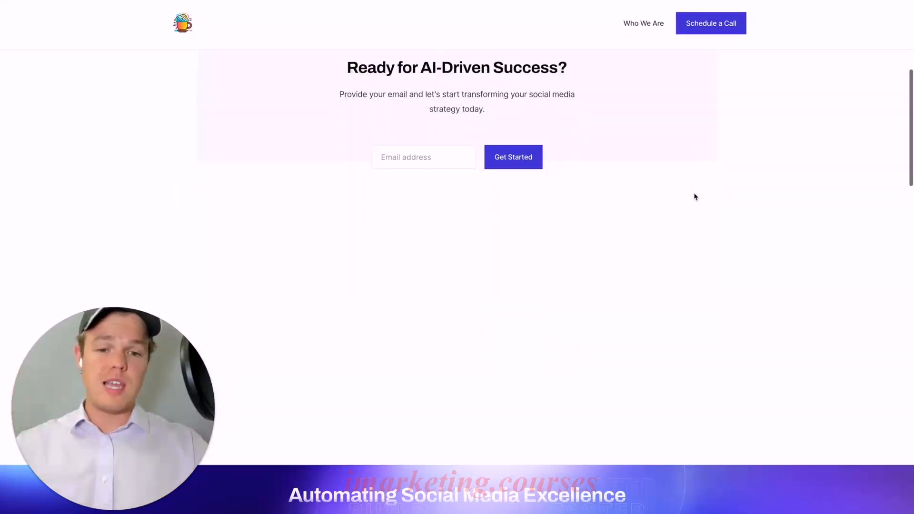
- Examine the live page's "Ready for AI-Driven Success?" CTA section together with the blog section and footer below it
{"action": "scroll", "coordinate": [695, 196], "scroll_direction": "down", "scroll_amount": 12}
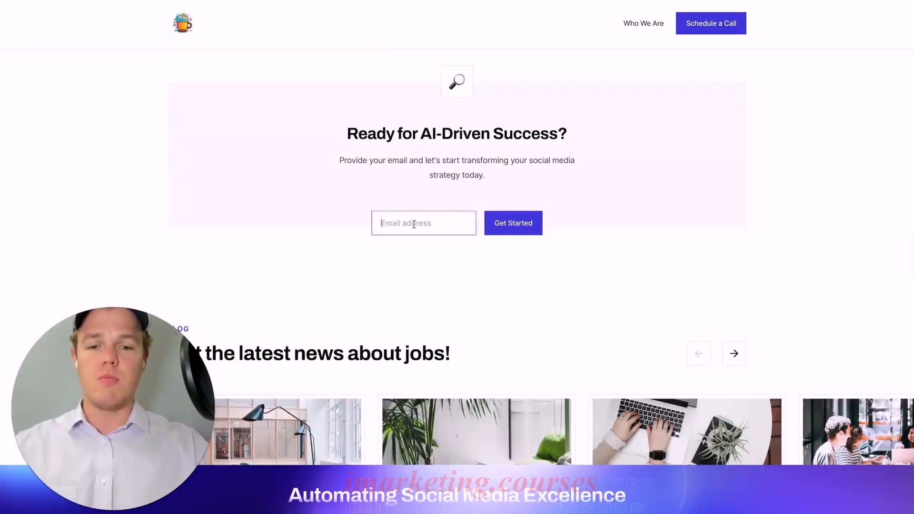
{"action": "scroll", "coordinate": [578, 150], "scroll_direction": "down", "scroll_amount": 8}
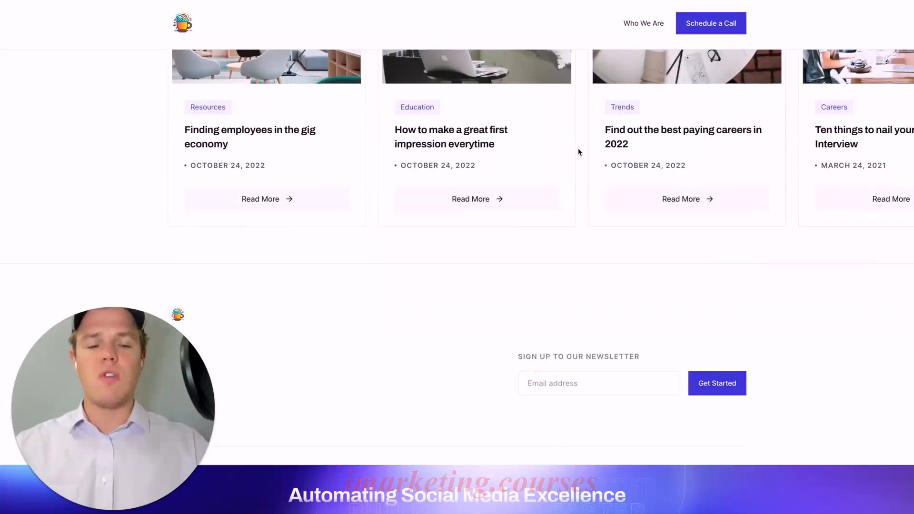
{"action": "scroll", "coordinate": [578, 151], "scroll_direction": "up", "scroll_amount": 10}
{"action": "scroll", "coordinate": [579, 151], "scroll_direction": "down", "scroll_amount": 7}
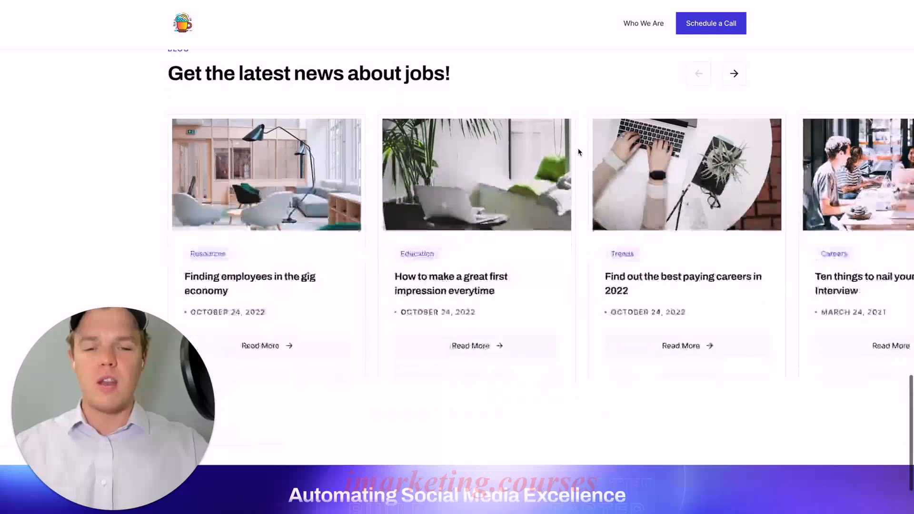
{"action": "scroll", "coordinate": [579, 152], "scroll_direction": "down", "scroll_amount": 2}
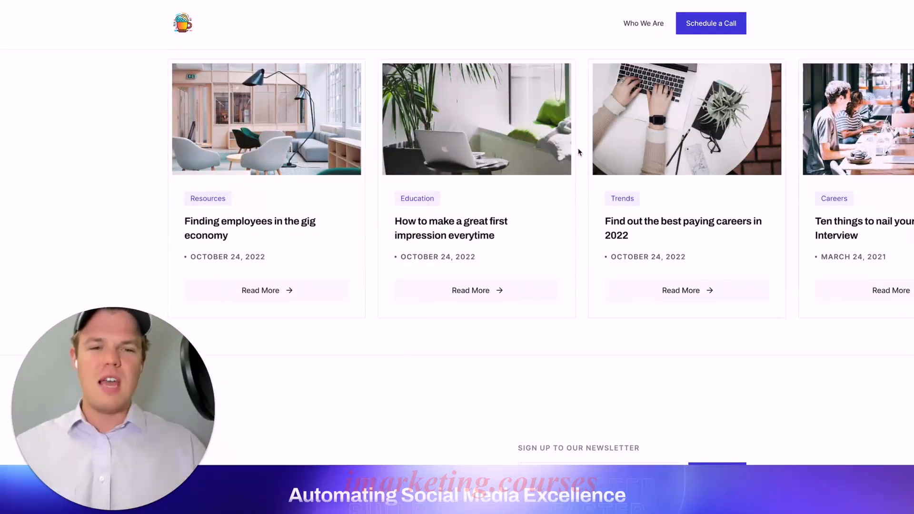
{"action": "scroll", "coordinate": [579, 151], "scroll_direction": "up", "scroll_amount": 15}
{"action": "scroll", "coordinate": [579, 152], "scroll_direction": "down", "scroll_amount": 10}
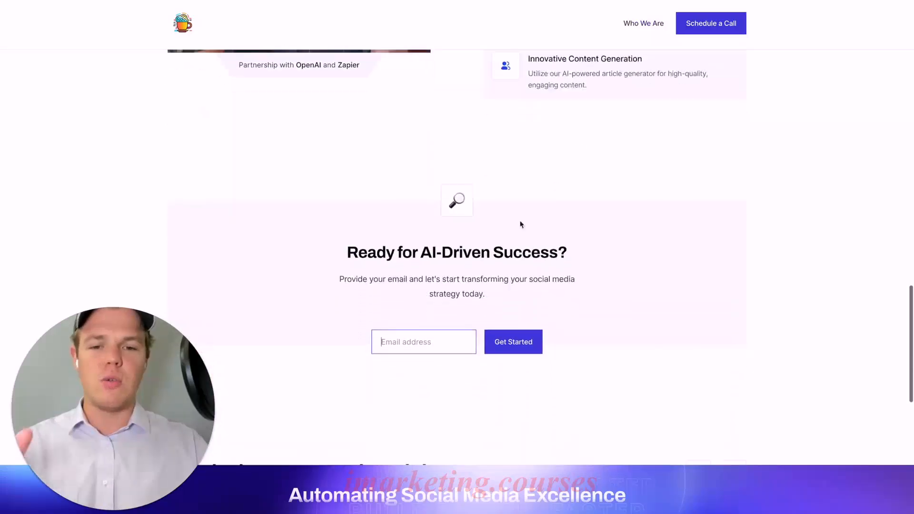
{"action": "scroll", "coordinate": [456, 311], "scroll_direction": "down", "scroll_amount": 7}
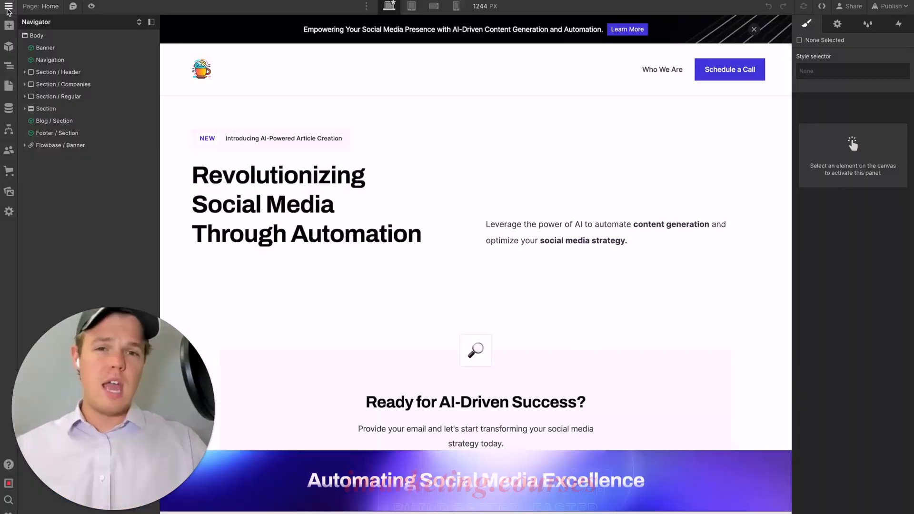
- Open the AIAA Template site settings from the Designer and review the site name and folder under the general settings
{"action": "left_click", "coordinate": [10, 7]}
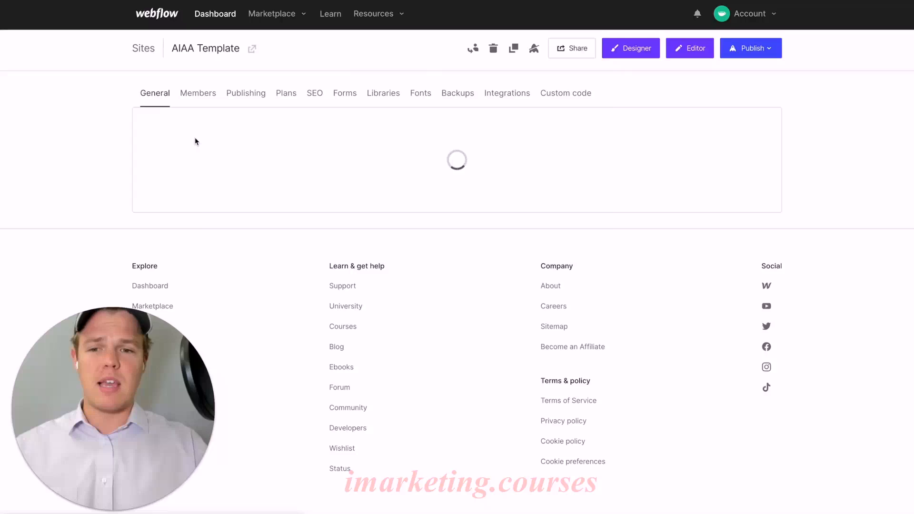
{"action": "scroll", "coordinate": [116, 162], "scroll_direction": "down", "scroll_amount": 1}
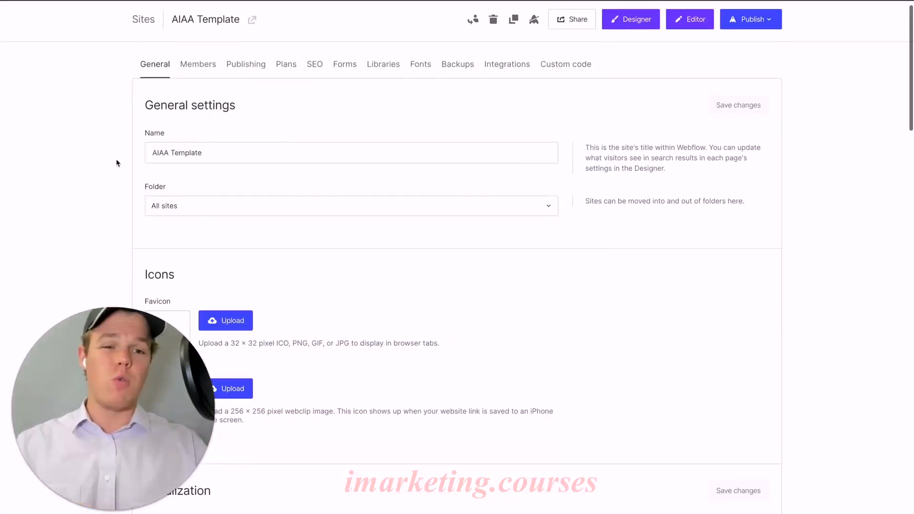
{"action": "scroll", "coordinate": [116, 163], "scroll_direction": "down", "scroll_amount": 1}
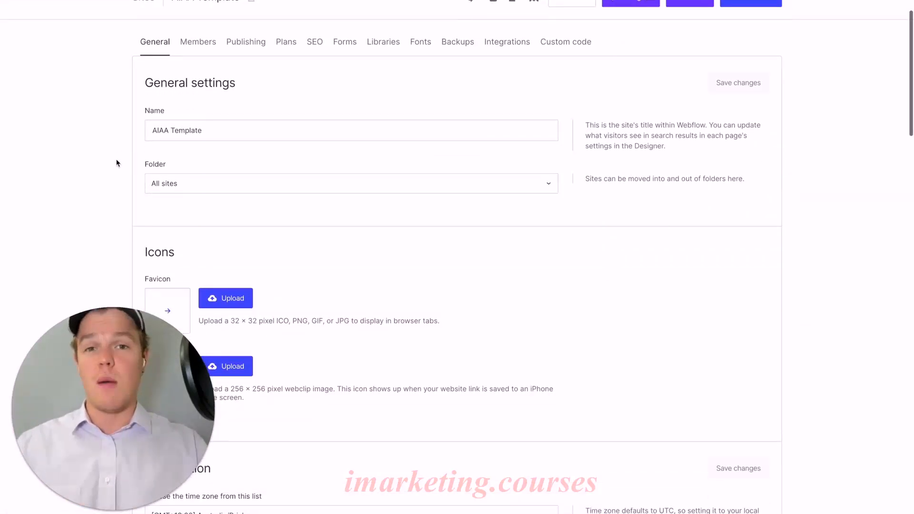
{"action": "scroll", "coordinate": [117, 163], "scroll_direction": "up", "scroll_amount": 1}
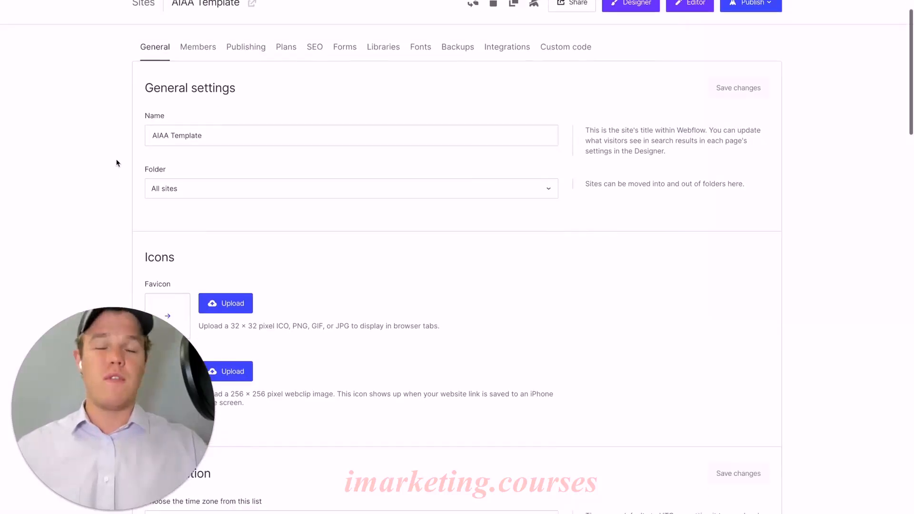
{"action": "left_click", "coordinate": [222, 138]}
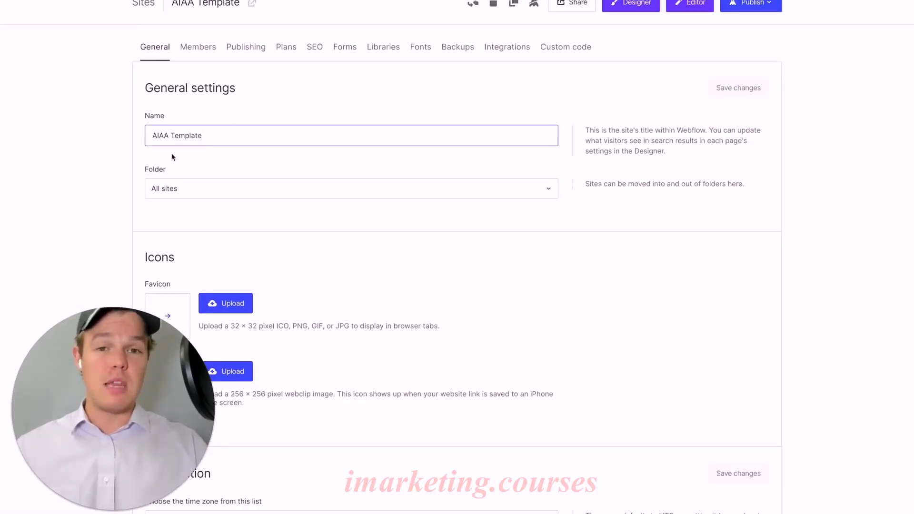
{"action": "scroll", "coordinate": [121, 164], "scroll_direction": "up", "scroll_amount": 1}
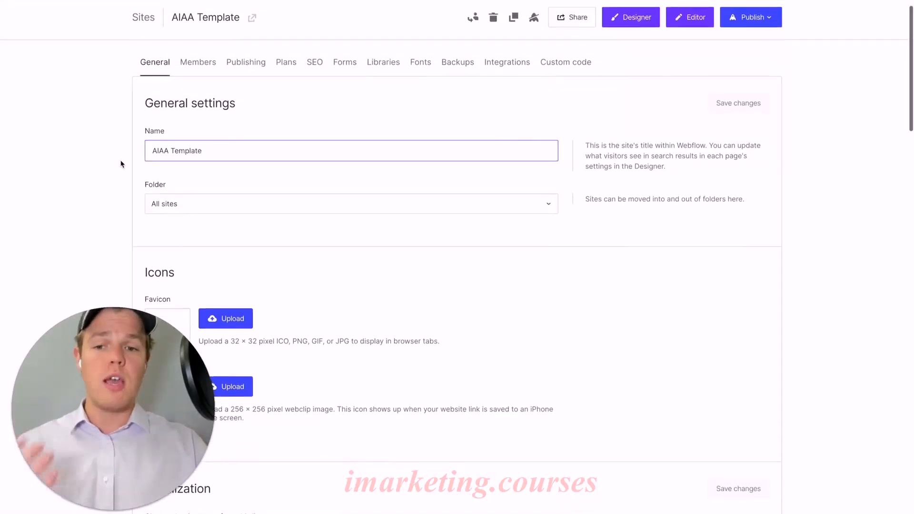
- Review the remaining general settings: icons, localization, website password, site showcase, Webflow branding and the overview
{"action": "scroll", "coordinate": [121, 164], "scroll_direction": "down", "scroll_amount": 3}
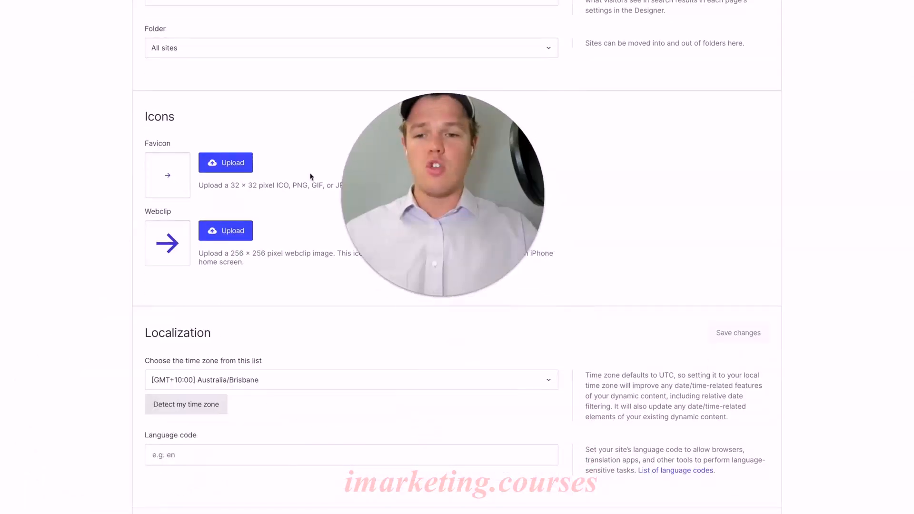
{"action": "scroll", "coordinate": [167, 206], "scroll_direction": "down", "scroll_amount": 1}
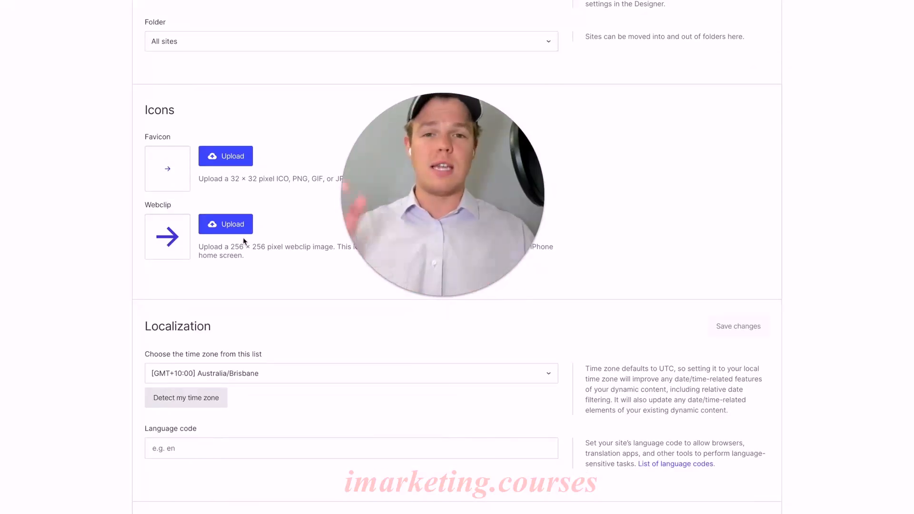
{"action": "scroll", "coordinate": [242, 237], "scroll_direction": "down", "scroll_amount": 3}
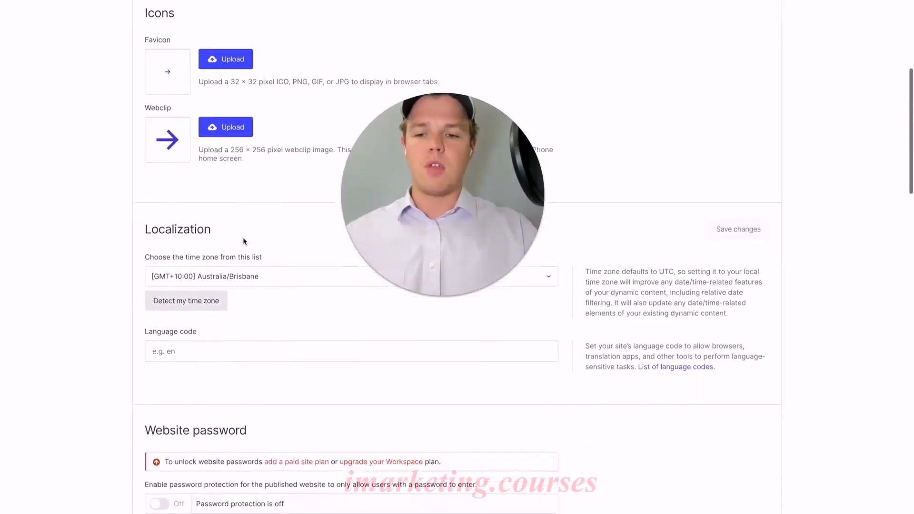
{"action": "scroll", "coordinate": [273, 193], "scroll_direction": "down", "scroll_amount": 1}
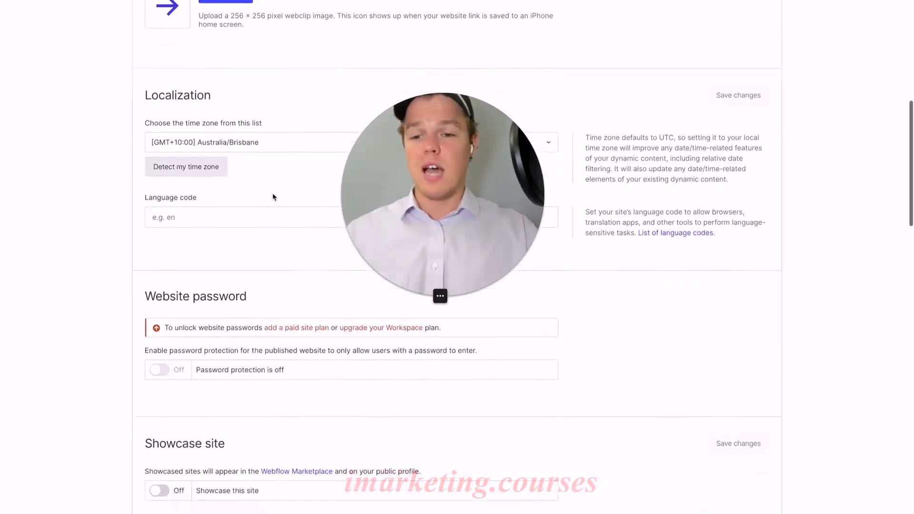
{"action": "scroll", "coordinate": [309, 241], "scroll_direction": "down", "scroll_amount": 2}
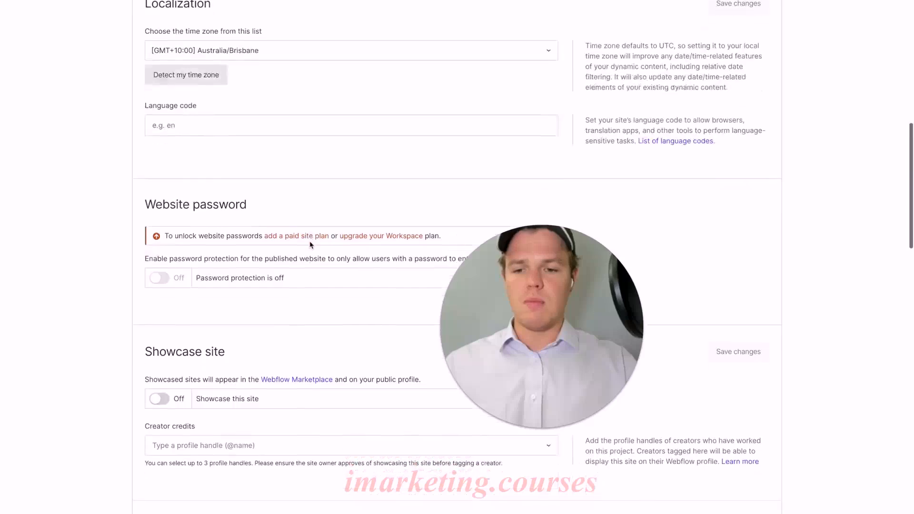
{"action": "scroll", "coordinate": [200, 219], "scroll_direction": "down", "scroll_amount": 4}
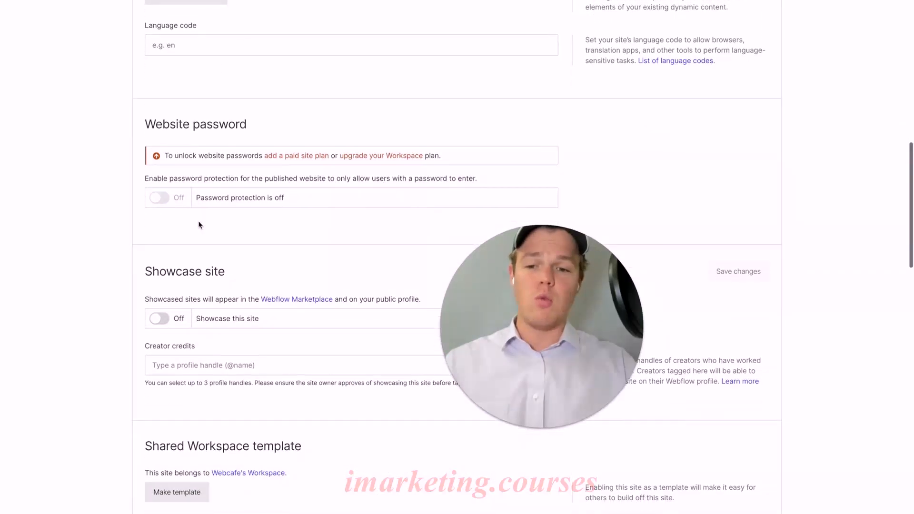
{"action": "scroll", "coordinate": [199, 225], "scroll_direction": "down", "scroll_amount": 5}
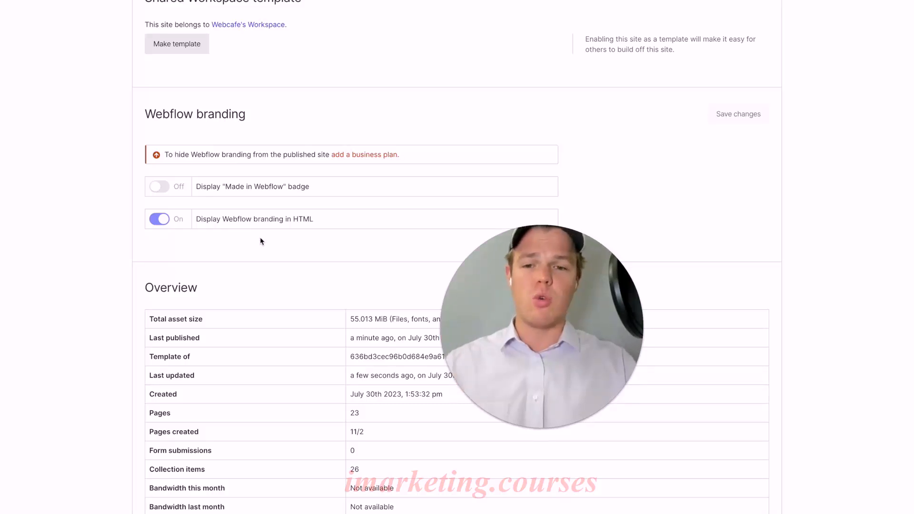
{"action": "scroll", "coordinate": [259, 239], "scroll_direction": "down", "scroll_amount": 2}
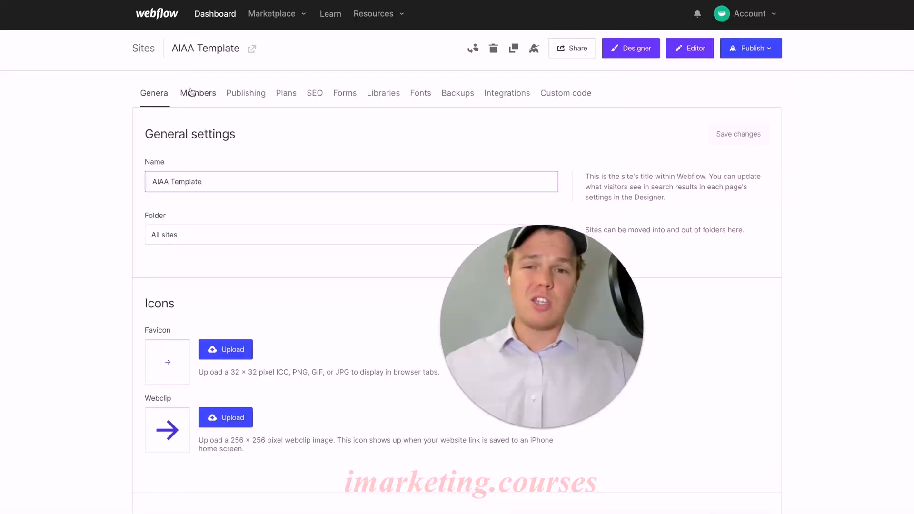
- Review the site's member settings, including site access, content editors and editor branding
{"action": "left_click", "coordinate": [191, 92]}
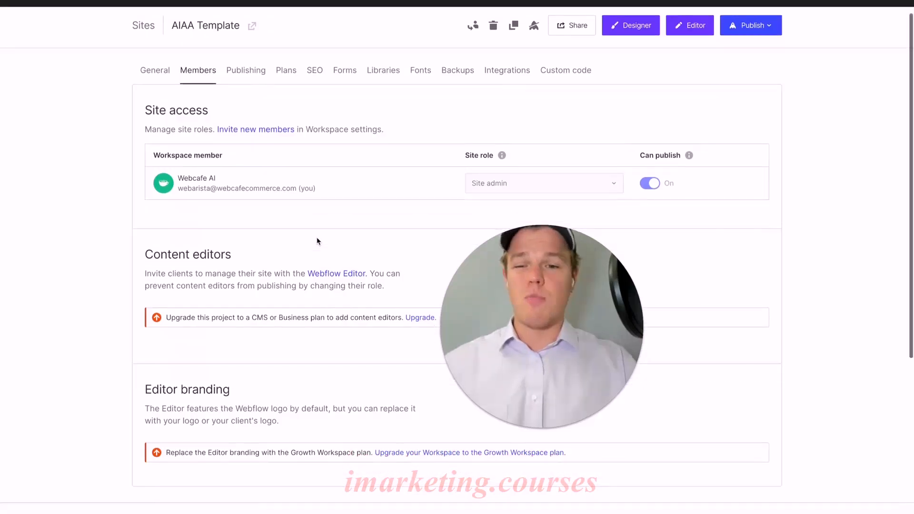
{"action": "scroll", "coordinate": [303, 197], "scroll_direction": "down", "scroll_amount": 6}
{"action": "scroll", "coordinate": [303, 197], "scroll_direction": "up", "scroll_amount": 6}
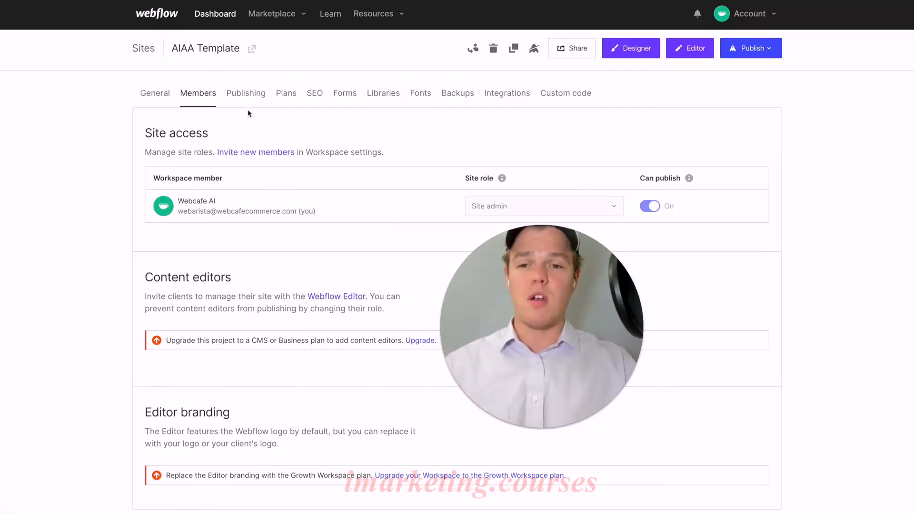
- Review the publishing settings: staging domain, production domains, 301 redirects, advanced publishing options and custom SSL certificates
{"action": "left_click", "coordinate": [250, 96]}
{"action": "scroll", "coordinate": [130, 196], "scroll_direction": "down", "scroll_amount": 1}
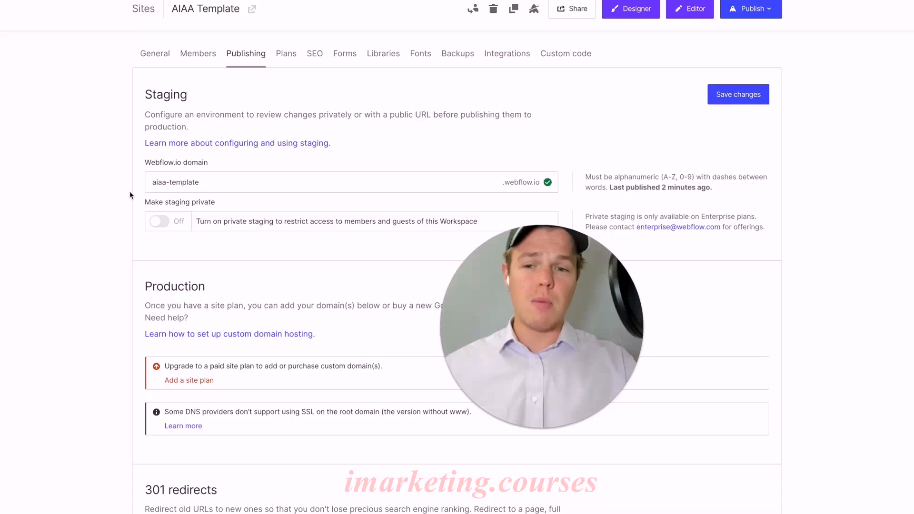
{"action": "scroll", "coordinate": [129, 195], "scroll_direction": "down", "scroll_amount": 1}
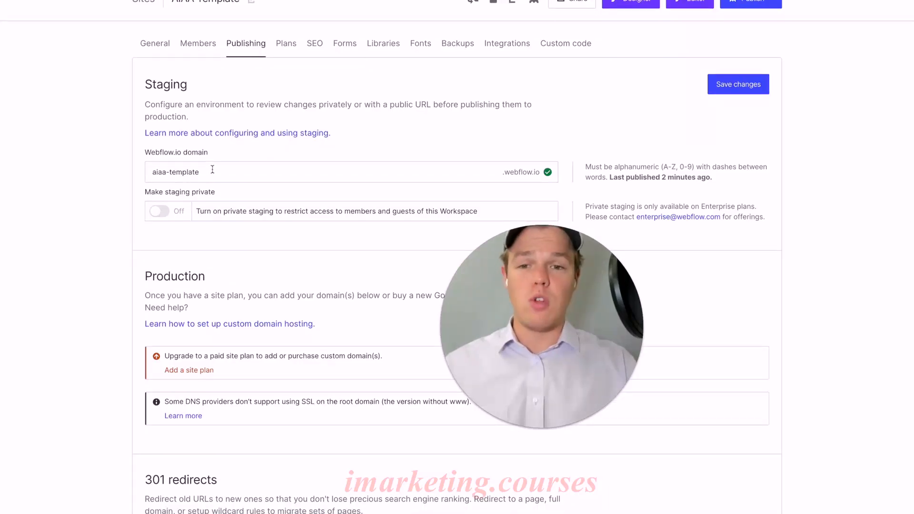
{"action": "scroll", "coordinate": [154, 192], "scroll_direction": "down", "scroll_amount": 2}
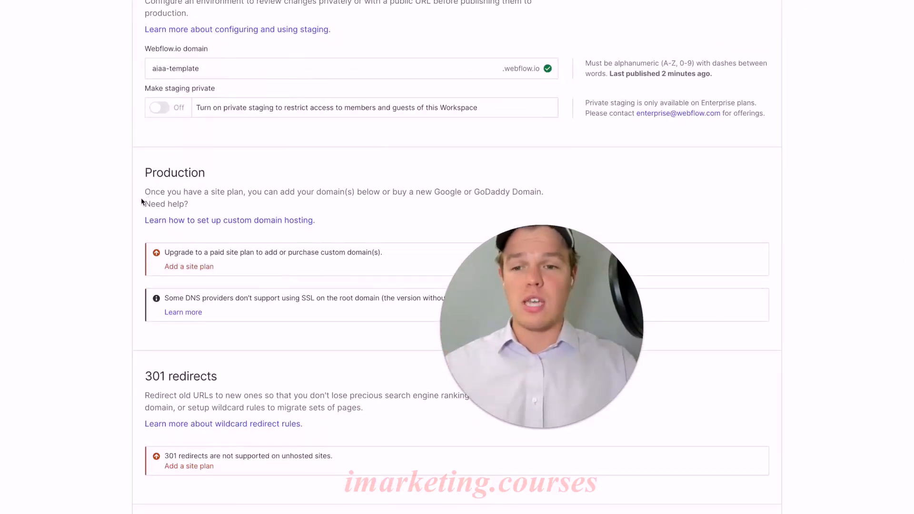
{"action": "scroll", "coordinate": [142, 201], "scroll_direction": "down", "scroll_amount": 12}
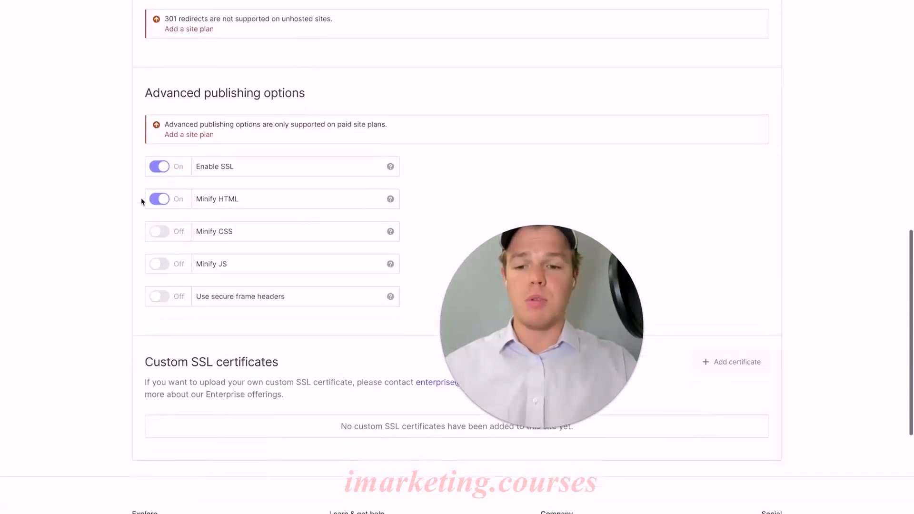
{"action": "scroll", "coordinate": [141, 201], "scroll_direction": "up", "scroll_amount": 1}
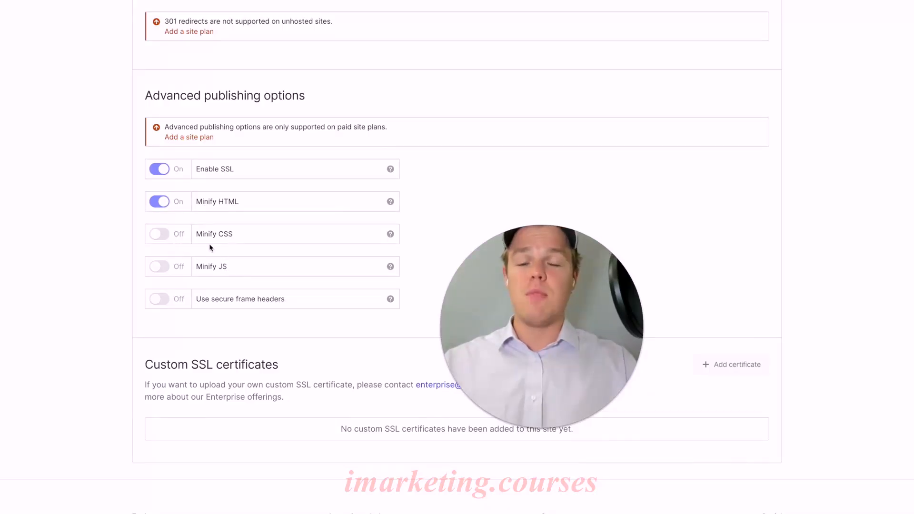
{"action": "scroll", "coordinate": [218, 264], "scroll_direction": "up", "scroll_amount": 1}
{"action": "scroll", "coordinate": [218, 261], "scroll_direction": "down", "scroll_amount": 3}
{"action": "scroll", "coordinate": [219, 263], "scroll_direction": "up", "scroll_amount": 5}
{"action": "scroll", "coordinate": [218, 263], "scroll_direction": "up", "scroll_amount": 10}
- Check the available site plans and review the SEO settings for indexing, sitemap, Google site verification and canonical tag URL
{"action": "left_click", "coordinate": [286, 94]}
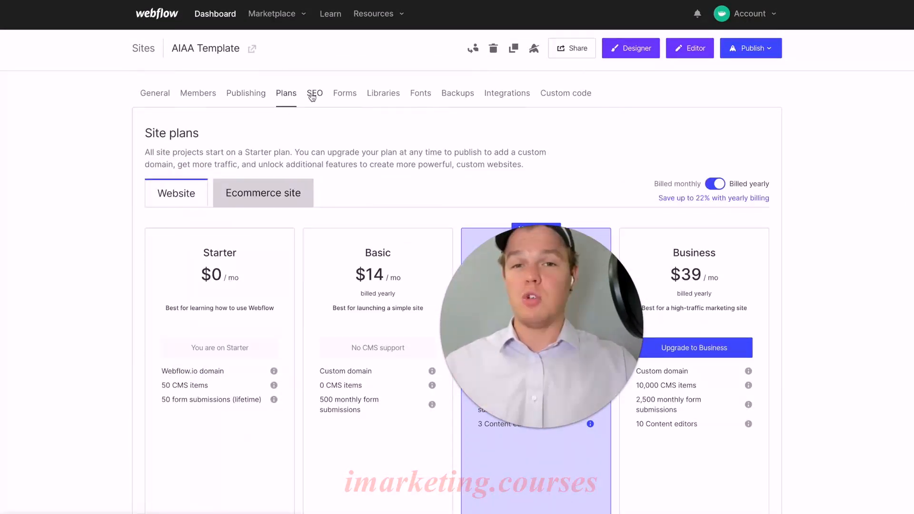
{"action": "left_click", "coordinate": [313, 94]}
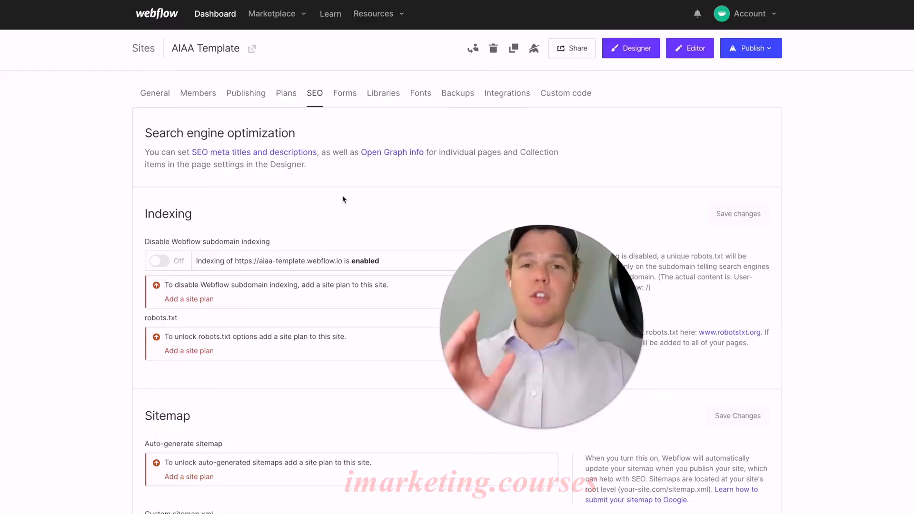
{"action": "scroll", "coordinate": [342, 198], "scroll_direction": "down", "scroll_amount": 1}
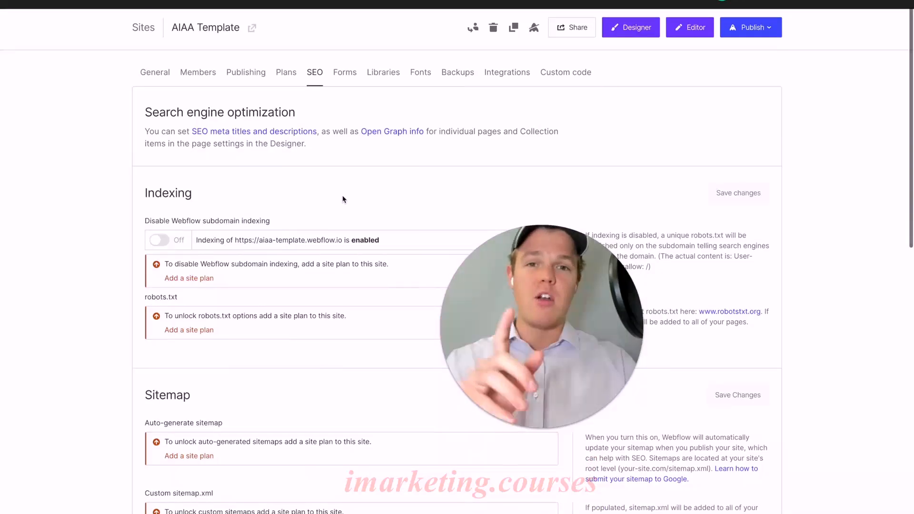
{"action": "scroll", "coordinate": [342, 198], "scroll_direction": "down", "scroll_amount": 3}
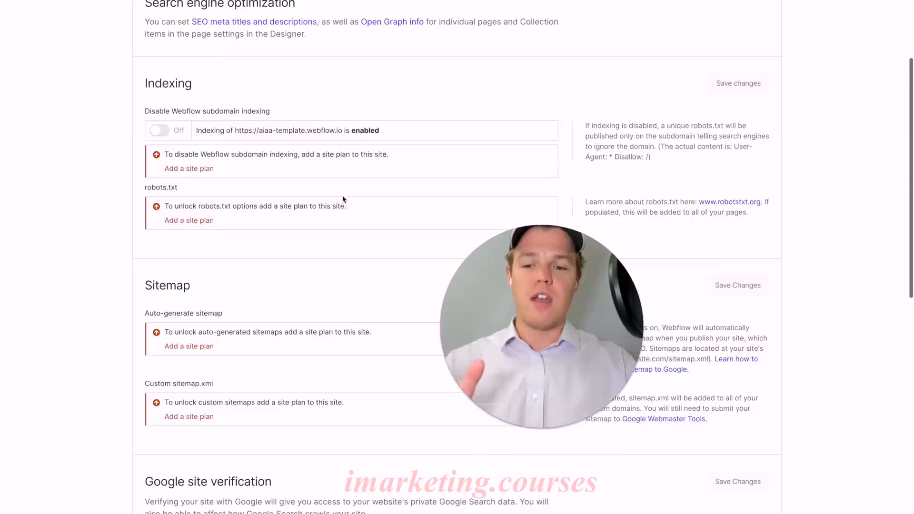
{"action": "scroll", "coordinate": [210, 161], "scroll_direction": "down", "scroll_amount": 3}
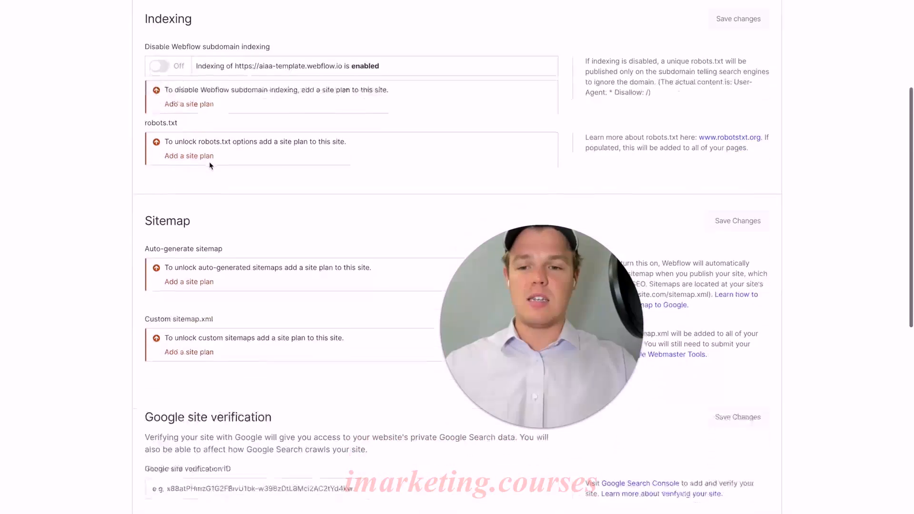
{"action": "scroll", "coordinate": [215, 220], "scroll_direction": "down", "scroll_amount": 1}
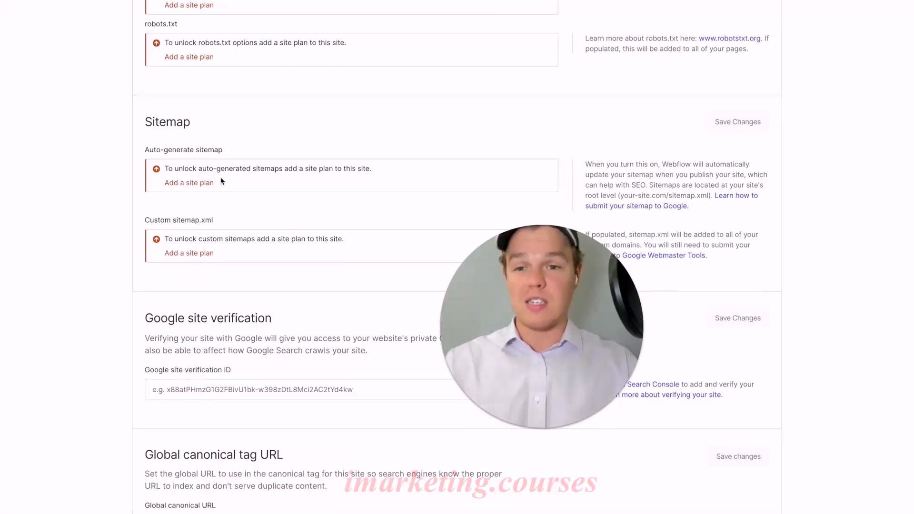
{"action": "scroll", "coordinate": [243, 195], "scroll_direction": "down", "scroll_amount": 3}
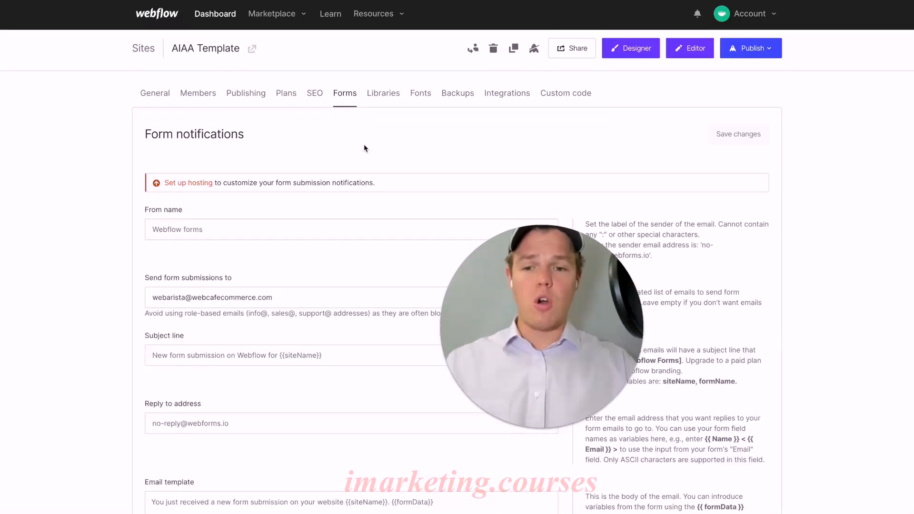
- Set the sender name of the site's form notifications to "Cold Lead"
{"action": "scroll", "coordinate": [365, 148], "scroll_direction": "down", "scroll_amount": 1}
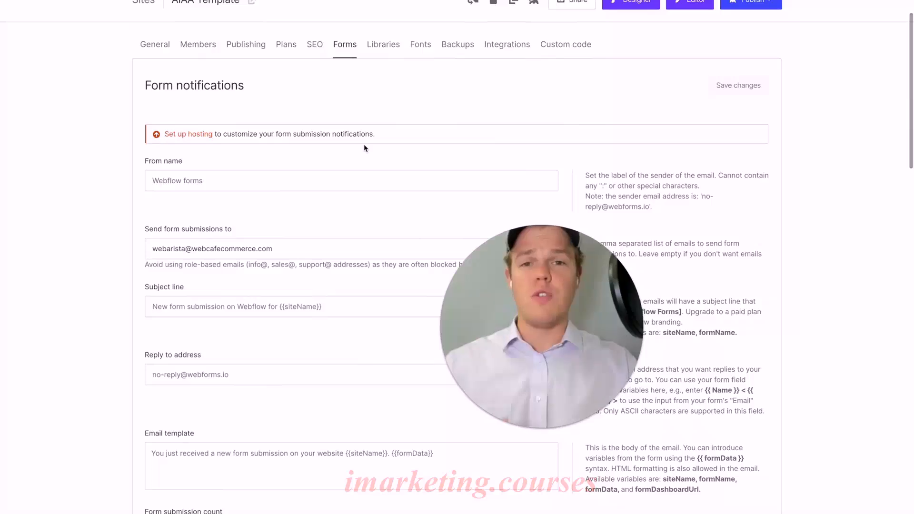
{"action": "scroll", "coordinate": [364, 148], "scroll_direction": "down", "scroll_amount": 1}
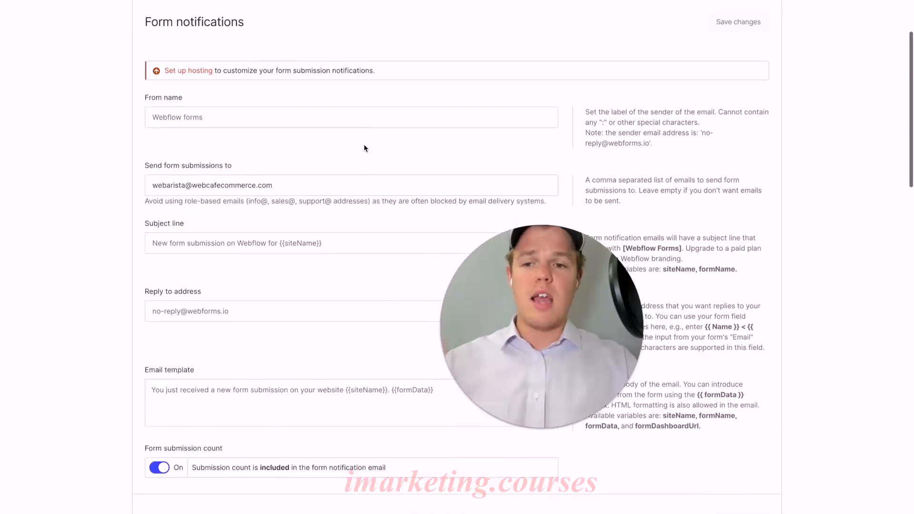
{"action": "left_click", "coordinate": [328, 117]}
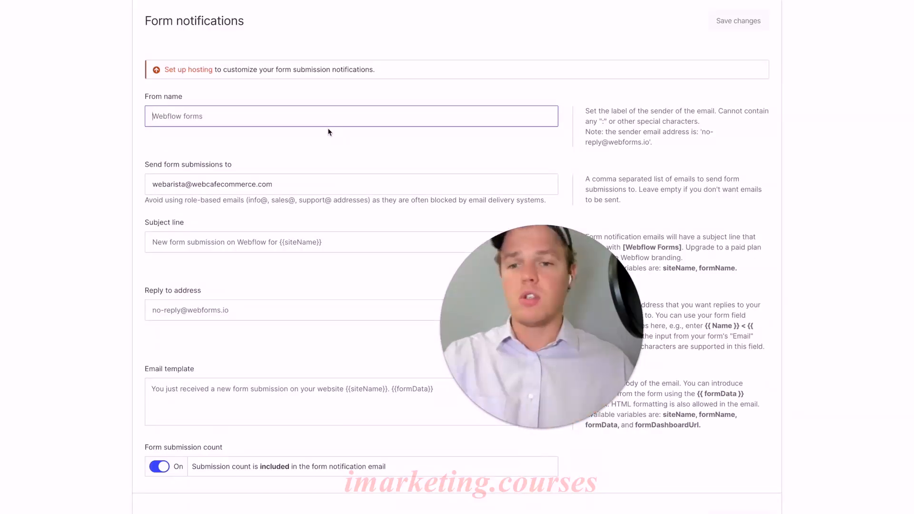
{"action": "type", "text": "CO"}
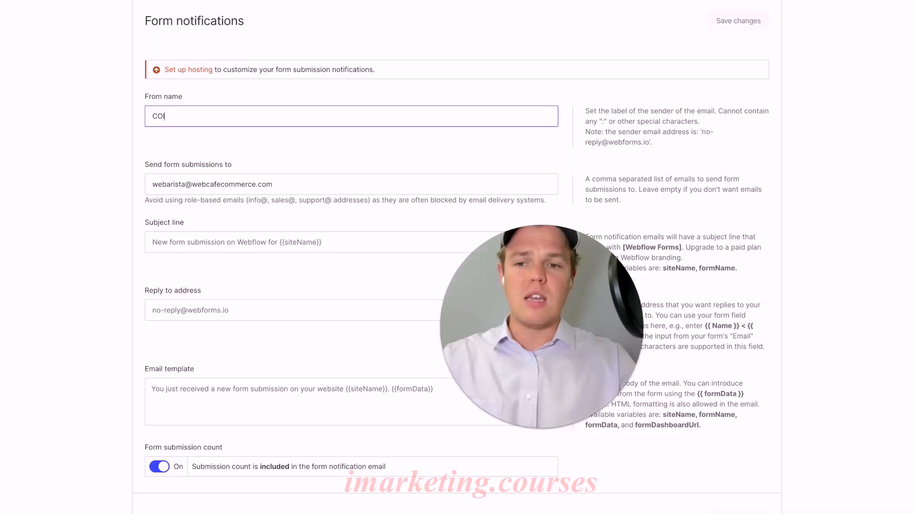
{"action": "key", "text": "BackSpace"}
{"action": "key", "text": "BackSpace"}
{"action": "type", "text": "Cold Lead"}
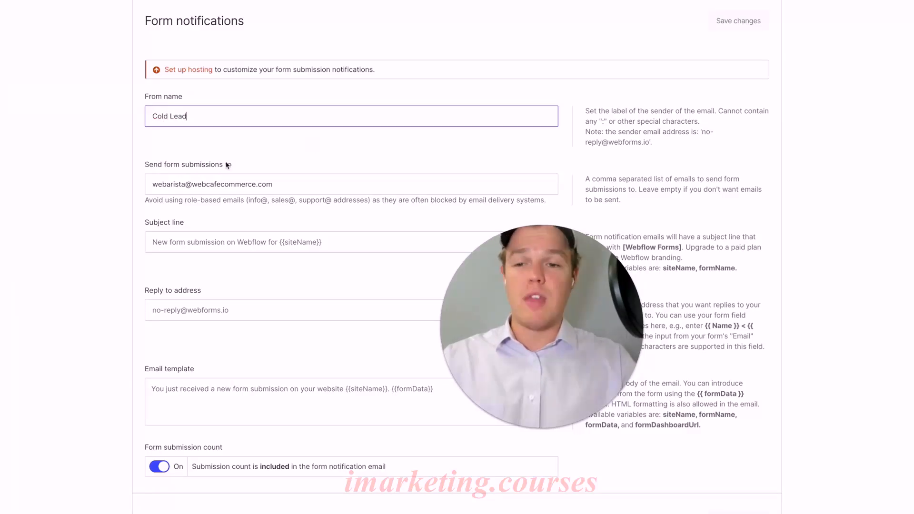
{"action": "left_click", "coordinate": [198, 157]}
- Review the remaining form settings: email template, reCAPTCHA validation, form integrations, submissions, spam filtering and uploaded file access
{"action": "scroll", "coordinate": [77, 137], "scroll_direction": "down", "scroll_amount": 5}
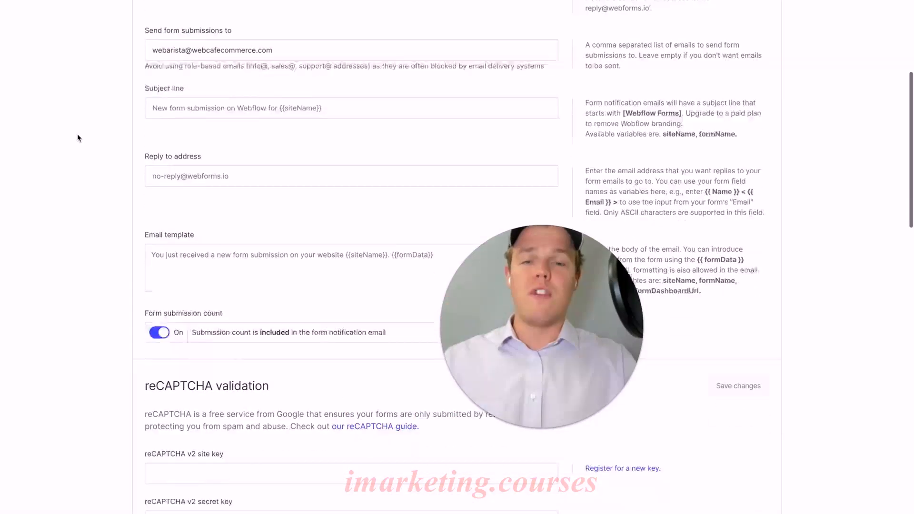
{"action": "scroll", "coordinate": [78, 137], "scroll_direction": "down", "scroll_amount": 8}
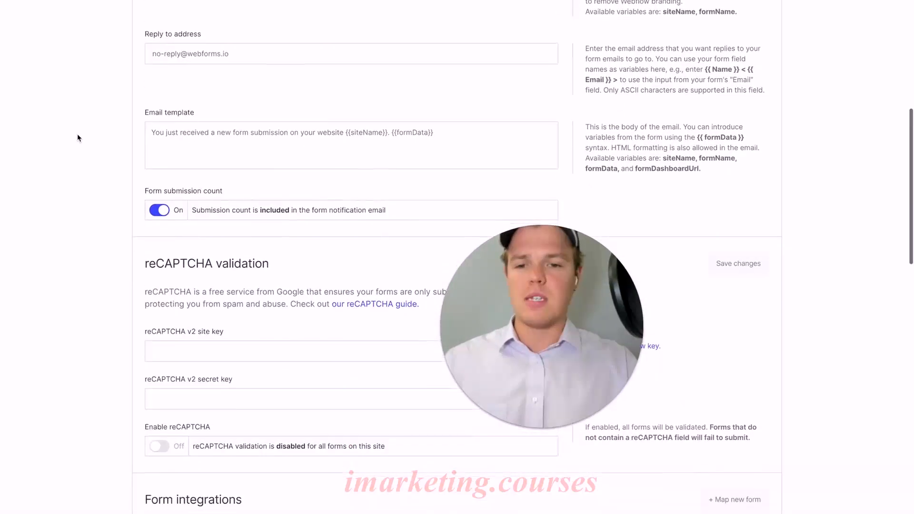
{"action": "scroll", "coordinate": [77, 137], "scroll_direction": "down", "scroll_amount": 6}
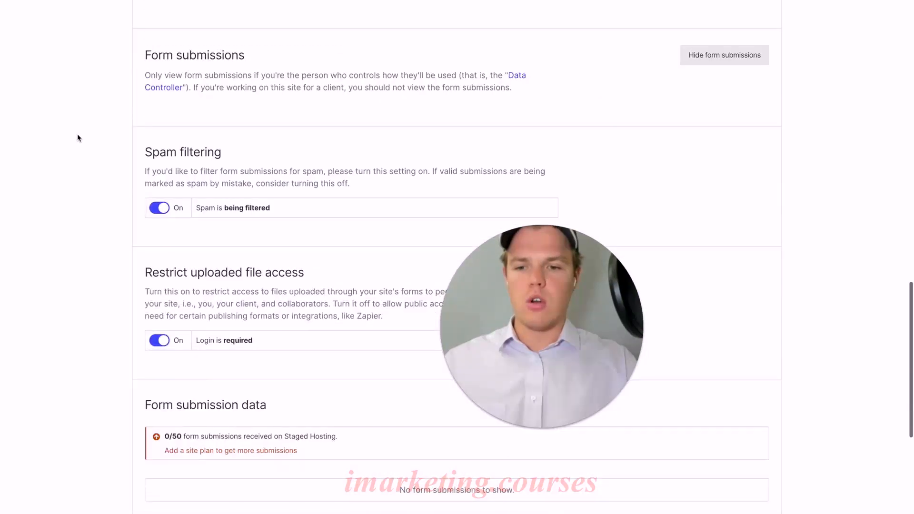
{"action": "scroll", "coordinate": [78, 137], "scroll_direction": "up", "scroll_amount": 5}
{"action": "scroll", "coordinate": [78, 137], "scroll_direction": "up", "scroll_amount": 8}
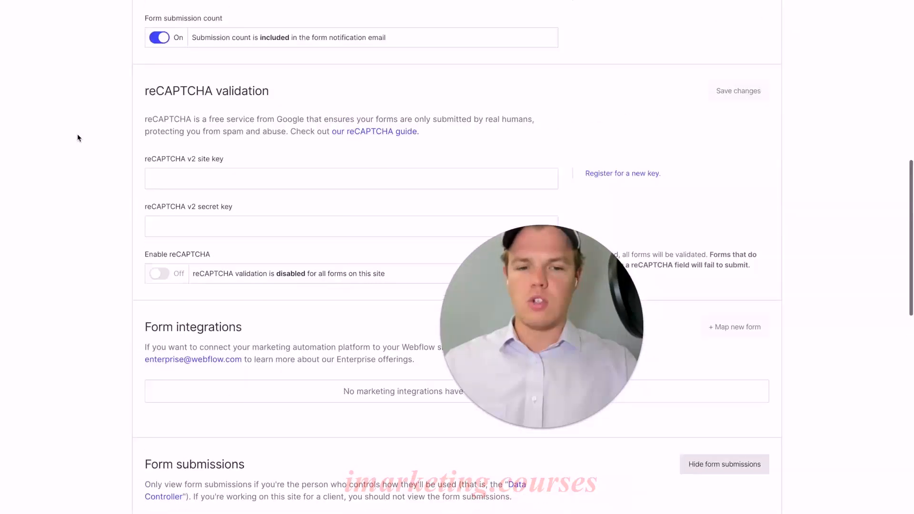
{"action": "scroll", "coordinate": [78, 138], "scroll_direction": "up", "scroll_amount": 8}
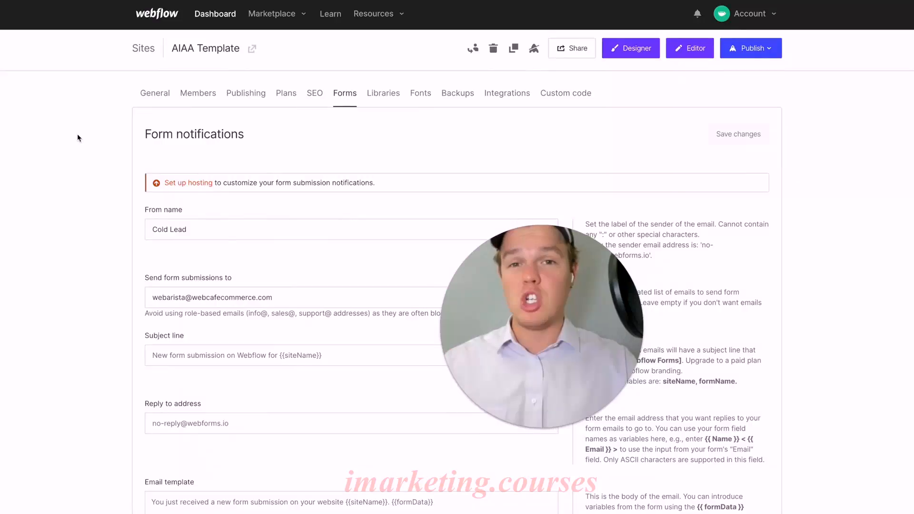
- Check the site's installed libraries, Google and custom fonts, and available backups
{"action": "left_click", "coordinate": [392, 99]}
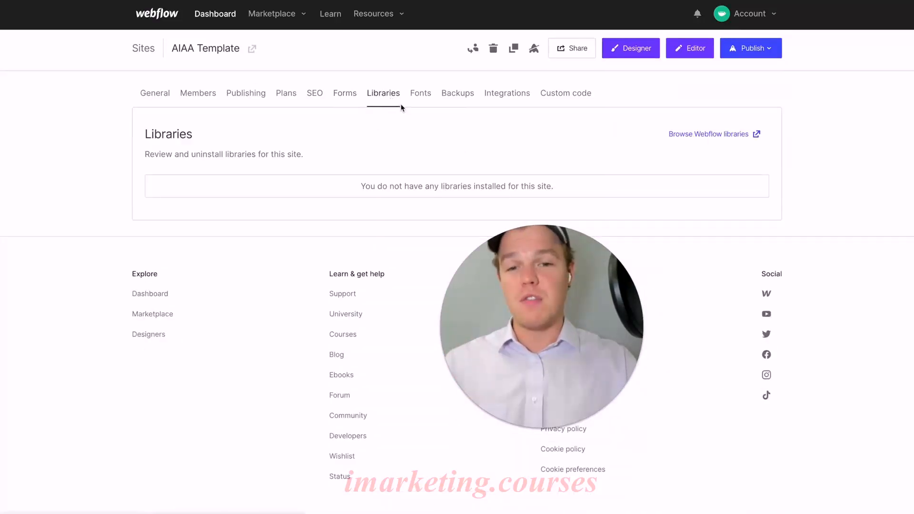
{"action": "left_click", "coordinate": [421, 100]}
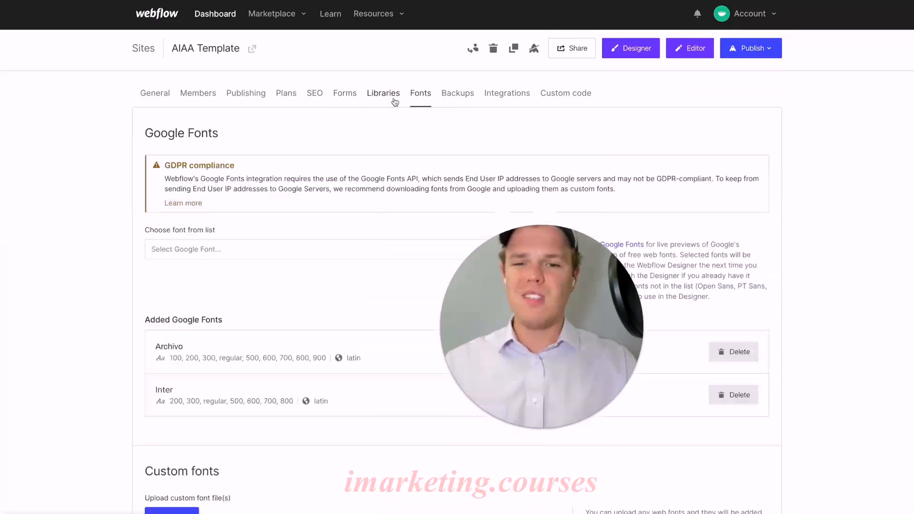
{"action": "left_click", "coordinate": [457, 100]}
{"action": "scroll", "coordinate": [418, 150], "scroll_direction": "down", "scroll_amount": 1}
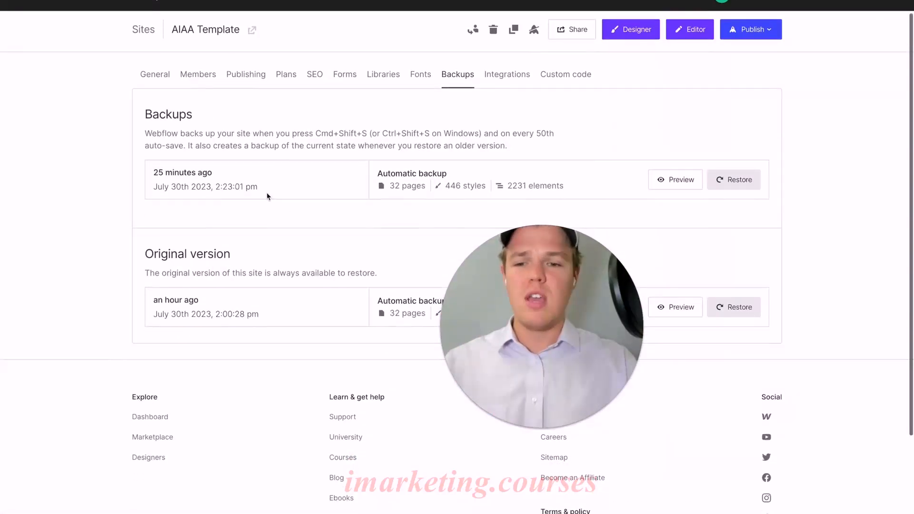
{"action": "scroll", "coordinate": [360, 255], "scroll_direction": "up", "scroll_amount": 1}
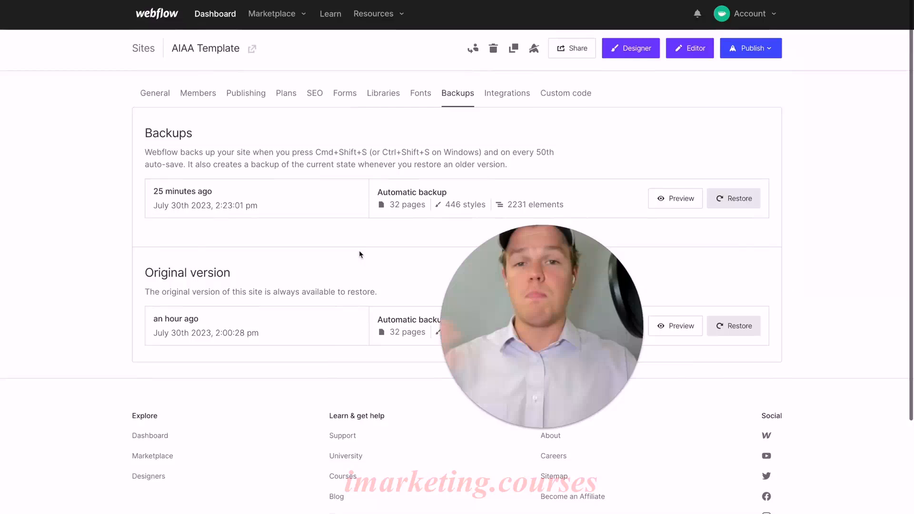
- Review the site's integrations: Google Analytics, Optimize, Maps, Facebook Pixel, API access, webhooks and authorized apps
{"action": "left_click", "coordinate": [507, 93]}
{"action": "scroll", "coordinate": [334, 181], "scroll_direction": "down", "scroll_amount": 1}
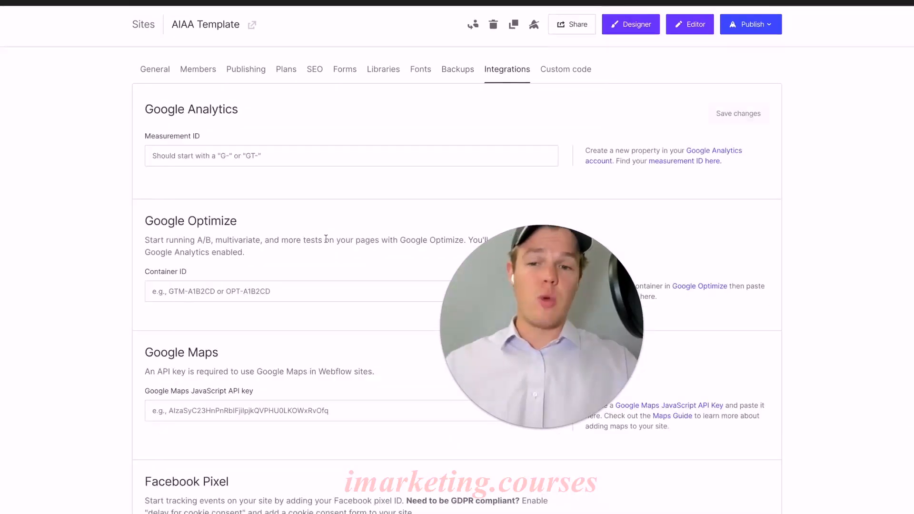
{"action": "scroll", "coordinate": [299, 183], "scroll_direction": "down", "scroll_amount": 10}
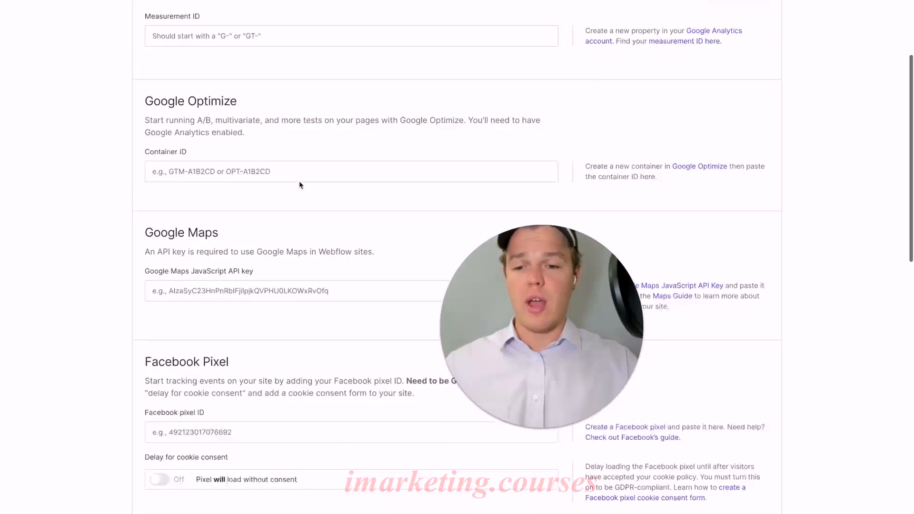
{"action": "scroll", "coordinate": [300, 185], "scroll_direction": "down", "scroll_amount": 2}
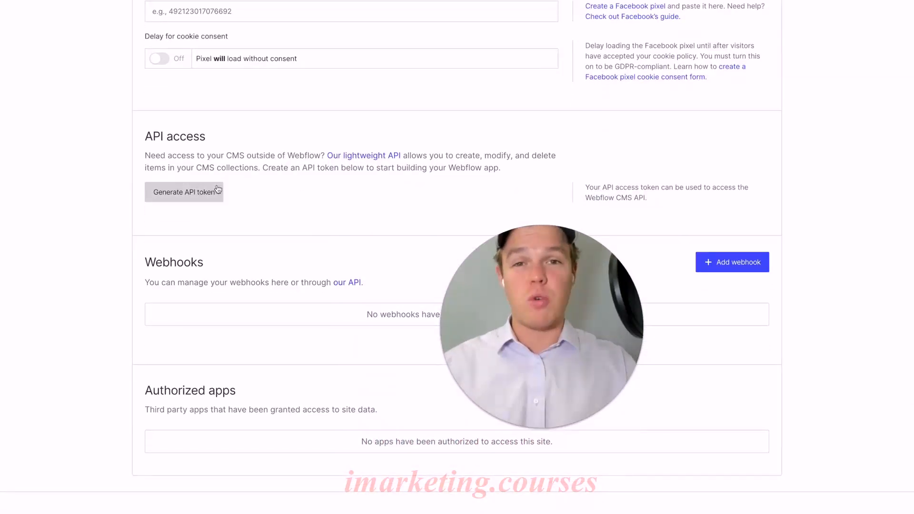
{"action": "scroll", "coordinate": [295, 217], "scroll_direction": "down", "scroll_amount": 1}
{"action": "scroll", "coordinate": [294, 217], "scroll_direction": "down", "scroll_amount": 2}
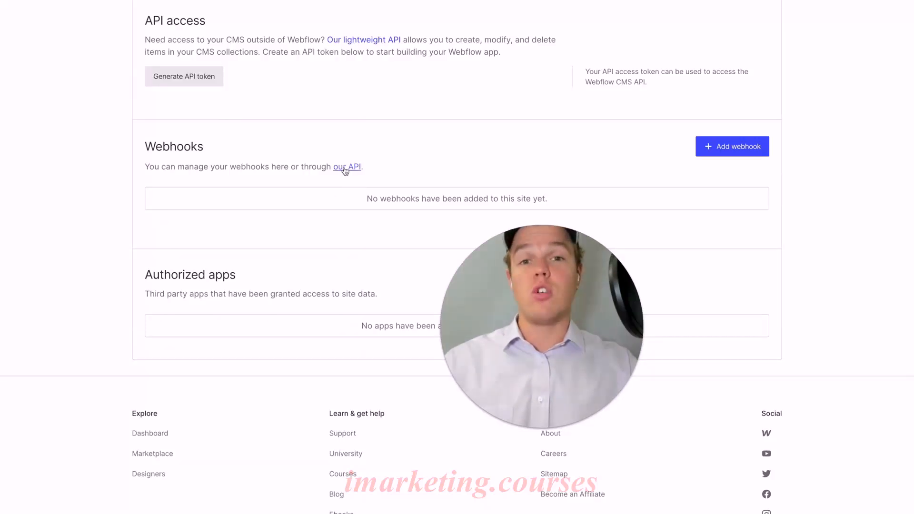
{"action": "scroll", "coordinate": [346, 170], "scroll_direction": "up", "scroll_amount": 1}
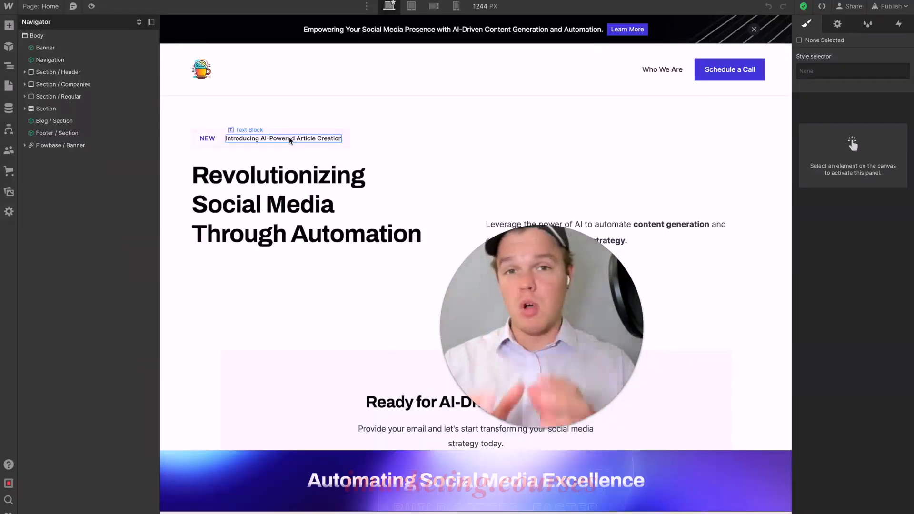
- Switch to the Webflow Designer and open the Home page's settings to examine its SEO title tag and meta description
{"action": "left_click", "coordinate": [8, 85]}
{"action": "left_click", "coordinate": [132, 82]}
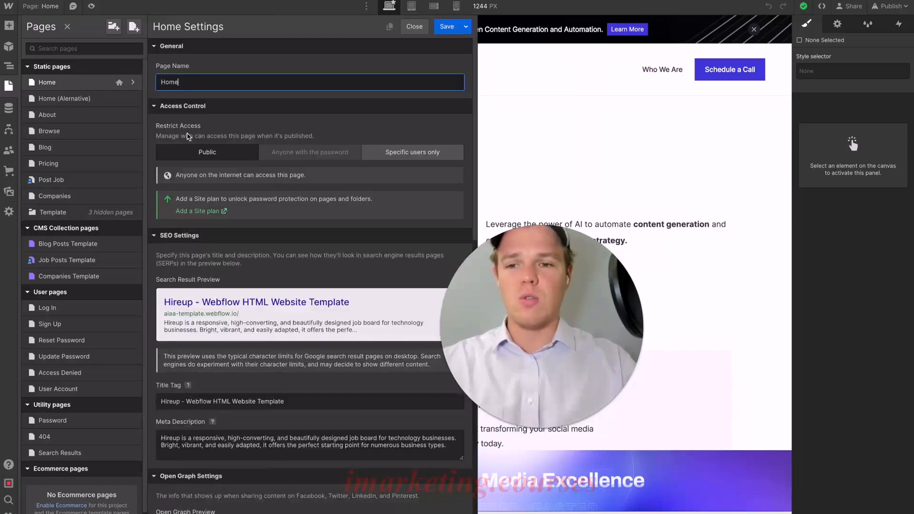
{"action": "scroll", "coordinate": [266, 222], "scroll_direction": "down", "scroll_amount": 2}
{"action": "scroll", "coordinate": [265, 222], "scroll_direction": "down", "scroll_amount": 3}
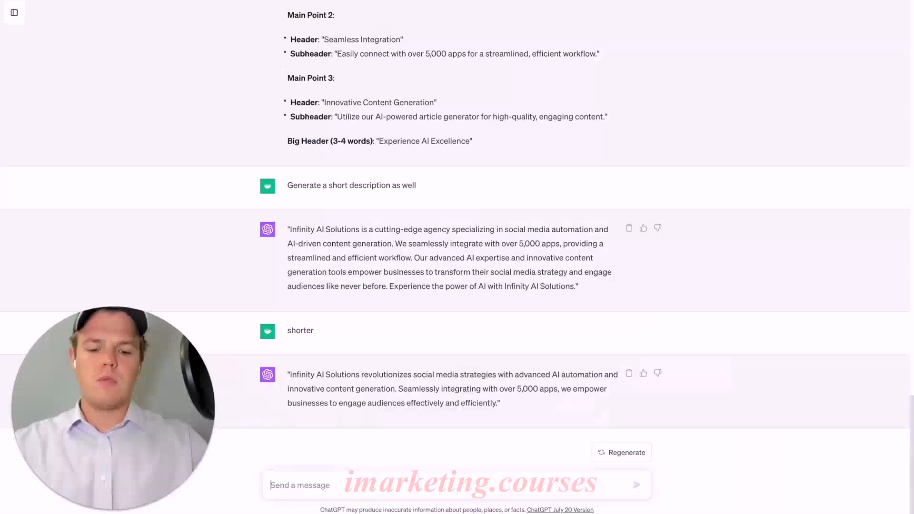
- Ask ChatGPT: "Based on all the information you know for this webpage, generate an effective SEO meta title and description"
{"action": "type", "text": "Based on "}
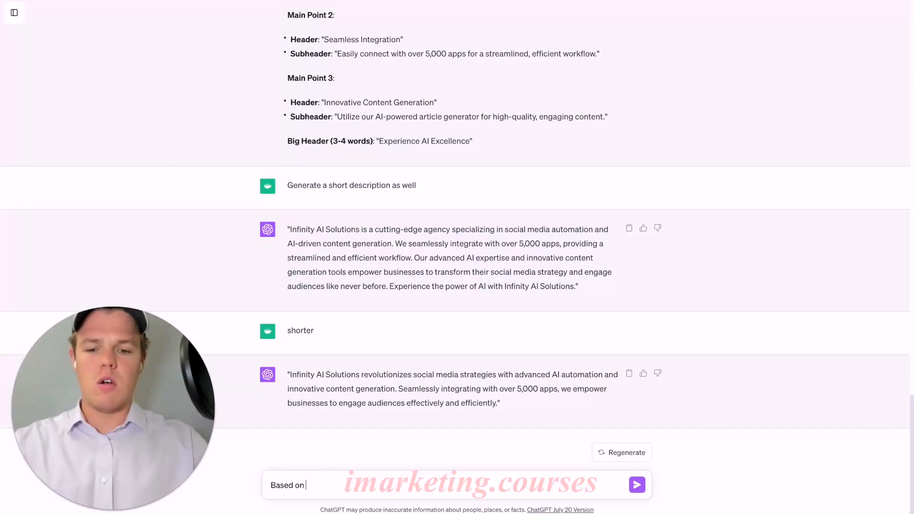
{"action": "type", "text": "all the information you know for this webpage, generate a"}
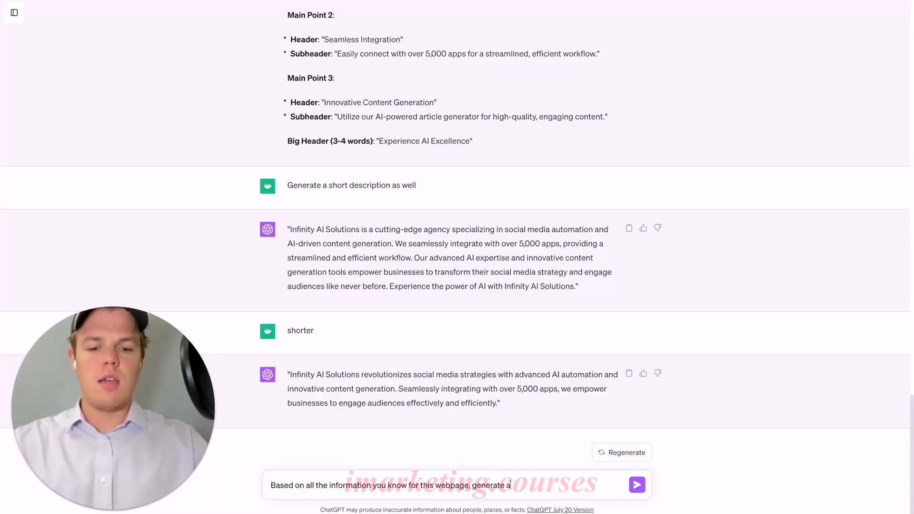
{"action": "type", "text": "n effective S"}
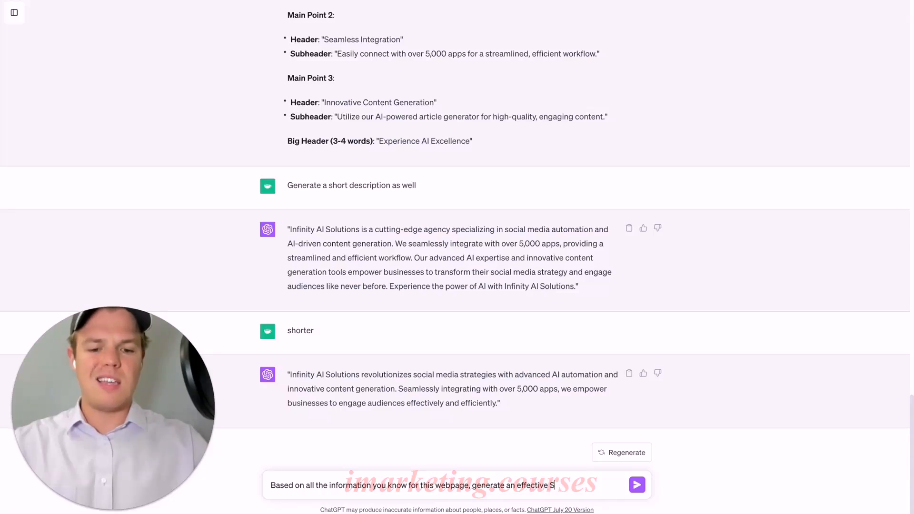
{"action": "type", "text": "EO meta title and description"}
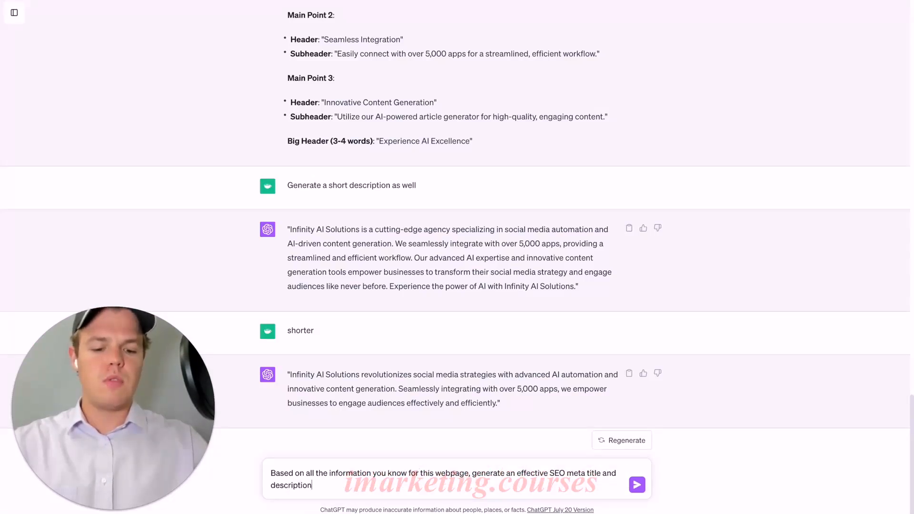
{"action": "key", "text": "Return"}
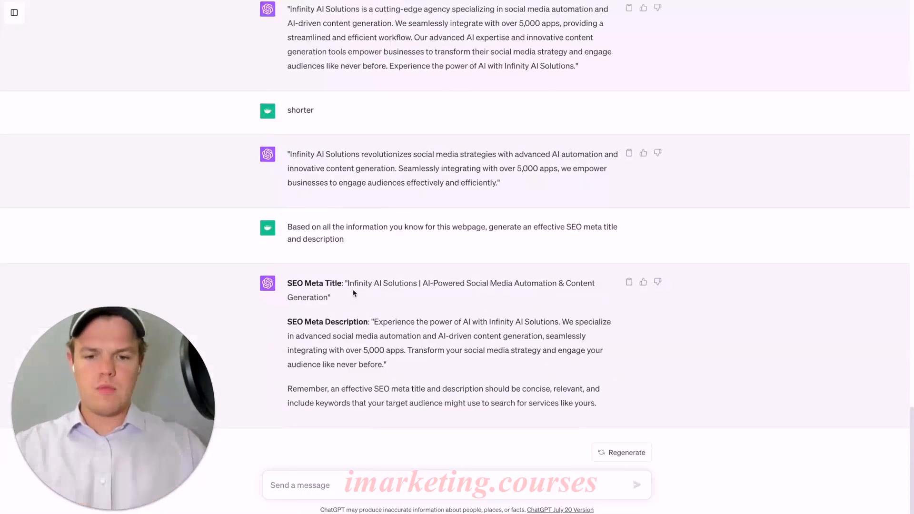
- Replace the Home page's title tag with ChatGPT's "Infinity AI Solutions | AI-Powered Social Media Automation & Content Generation"
{"action": "left_click_drag", "start_coordinate": [356, 285], "coordinate": [332, 298]}
{"action": "key", "text": "ctrl+c"}
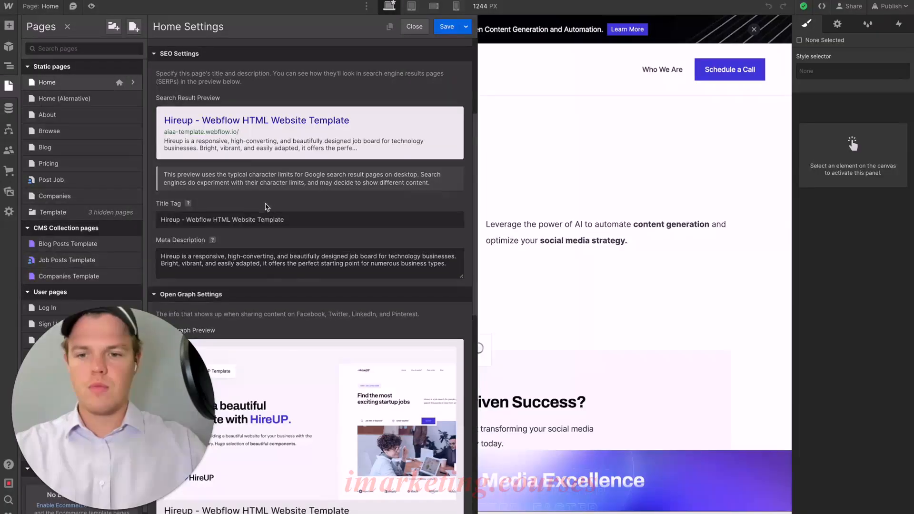
{"action": "triple_click", "coordinate": [237, 220]}
{"action": "key", "text": "ctrl+v"}
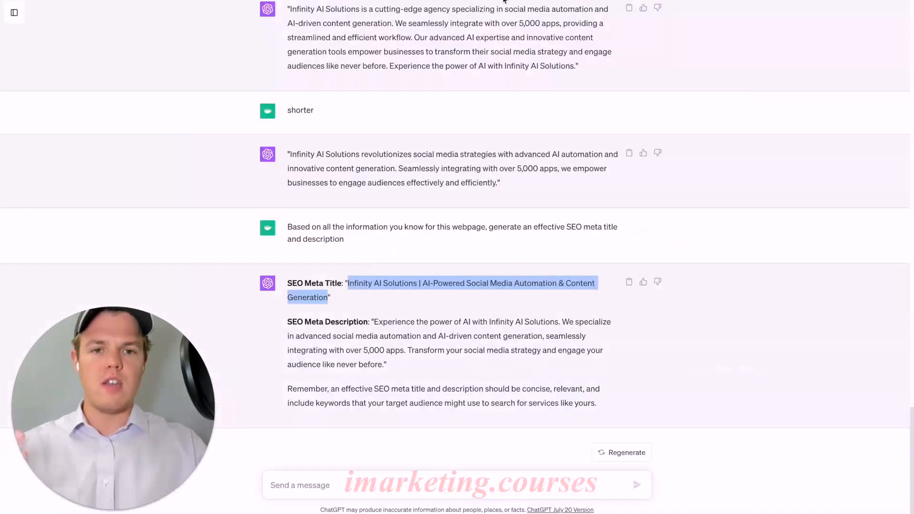
- Replace the Home page's meta description with ChatGPT's text beginning "Experience the power of AI with Infinity AI Solutions."
{"action": "left_click", "coordinate": [373, 313]}
{"action": "left_click_drag", "start_coordinate": [374, 319], "coordinate": [383, 363]}
{"action": "key", "text": "ctrl+c"}
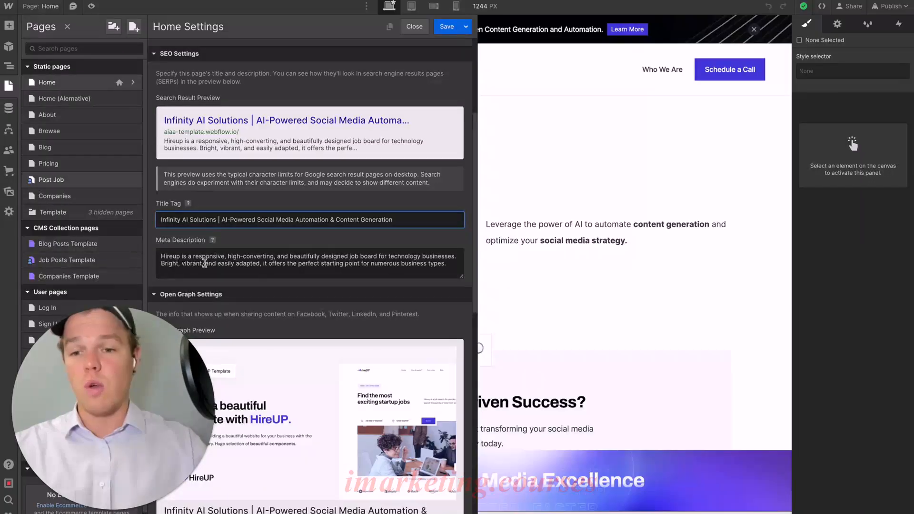
{"action": "left_click", "coordinate": [205, 263]}
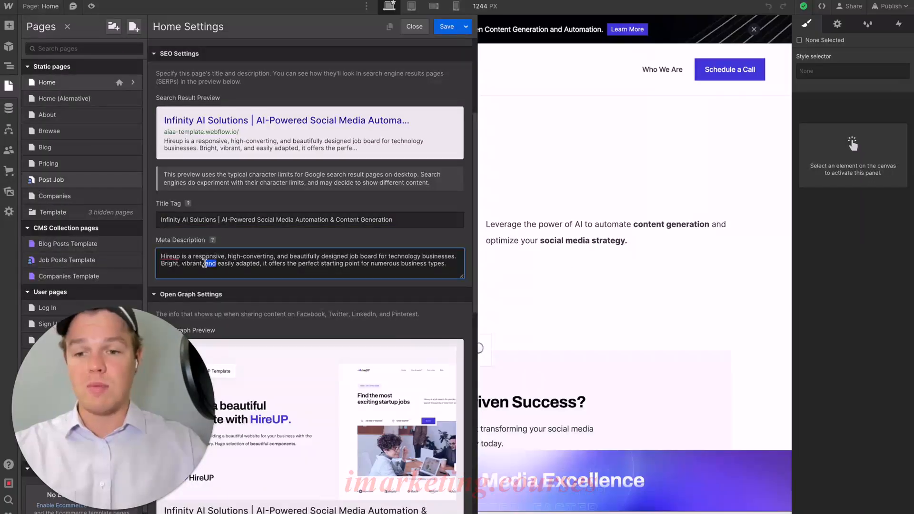
{"action": "key", "text": "ctrl+a"}
{"action": "key", "text": "ctrl+v"}
{"action": "scroll", "coordinate": [249, 267], "scroll_direction": "up", "scroll_amount": 1}
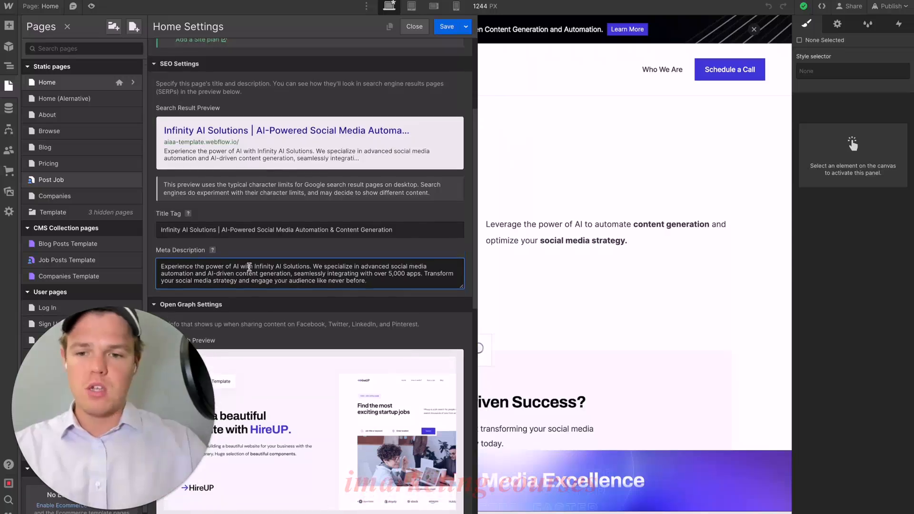
- Review the Home page's search result preview and its Open Graph preview image, title, description and image URL
{"action": "scroll", "coordinate": [318, 255], "scroll_direction": "down", "scroll_amount": 2}
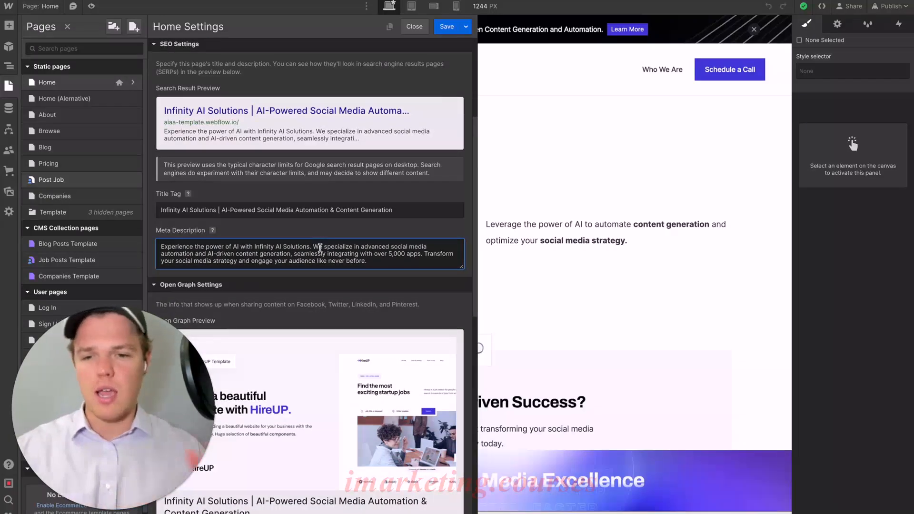
{"action": "scroll", "coordinate": [334, 250], "scroll_direction": "down", "scroll_amount": 6}
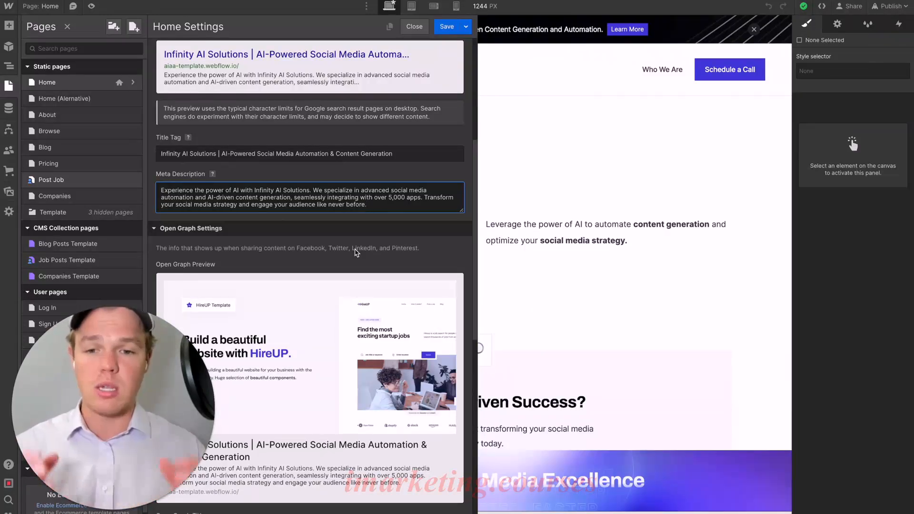
{"action": "scroll", "coordinate": [356, 253], "scroll_direction": "down", "scroll_amount": 3}
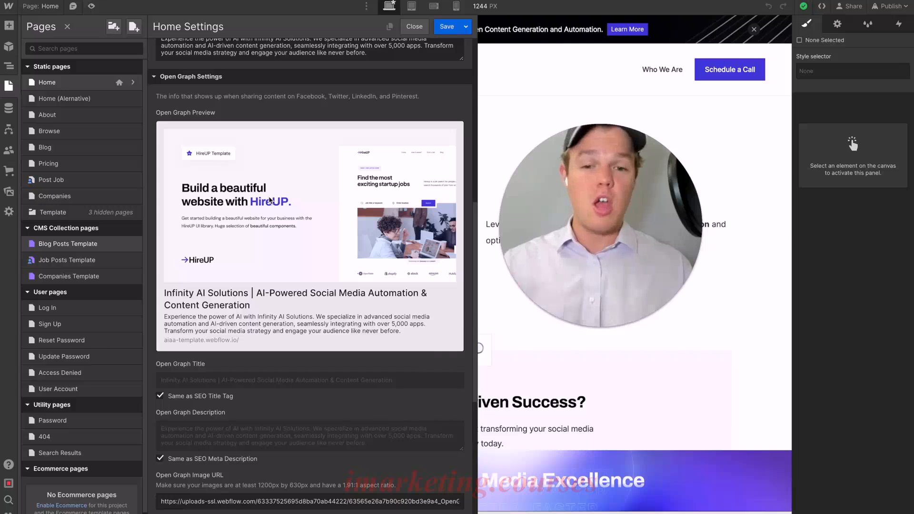
{"action": "right_click", "coordinate": [324, 239]}
{"action": "left_click", "coordinate": [288, 217]}
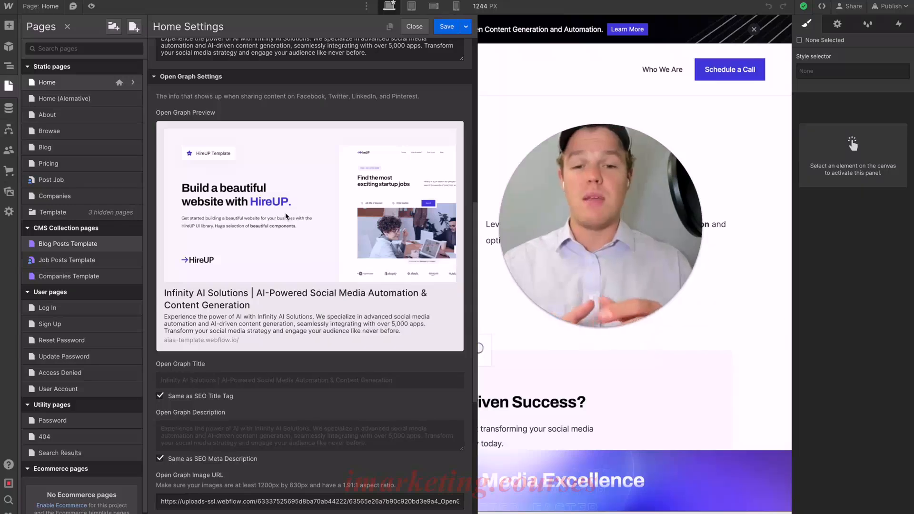